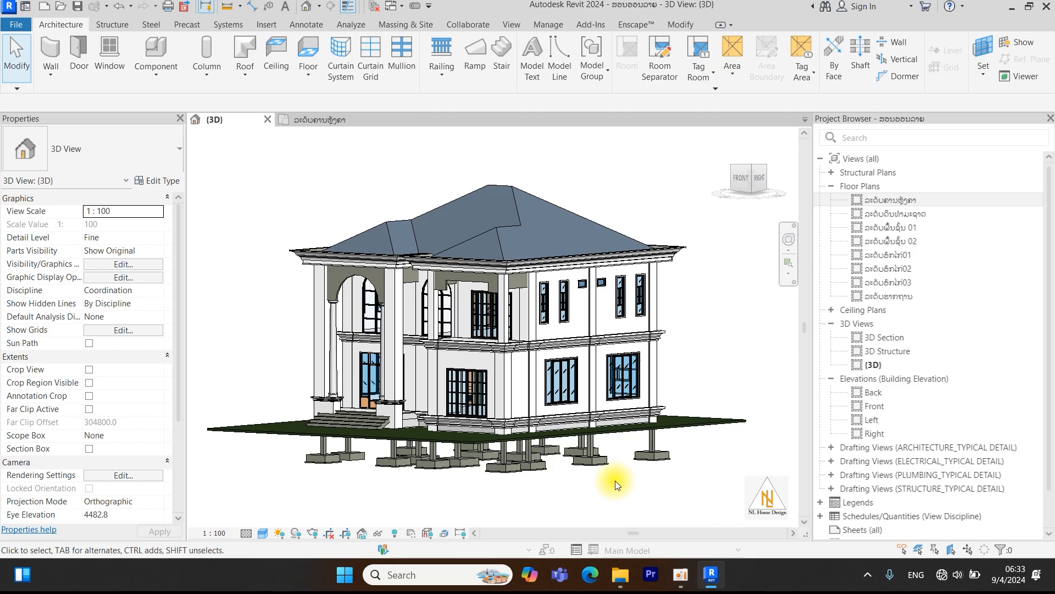
{"action": "middle_click_drag", "start_coordinate": [486, 493], "coordinate": [677, 463], "text": "shift"}
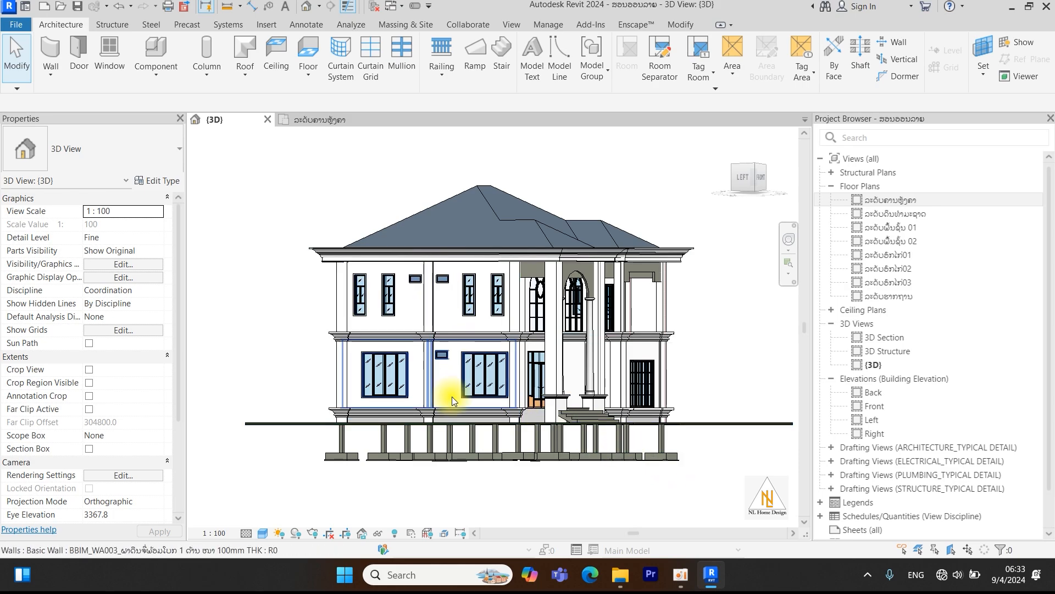
{"action": "middle_click_drag", "start_coordinate": [727, 350], "coordinate": [635, 365], "text": "shift"}
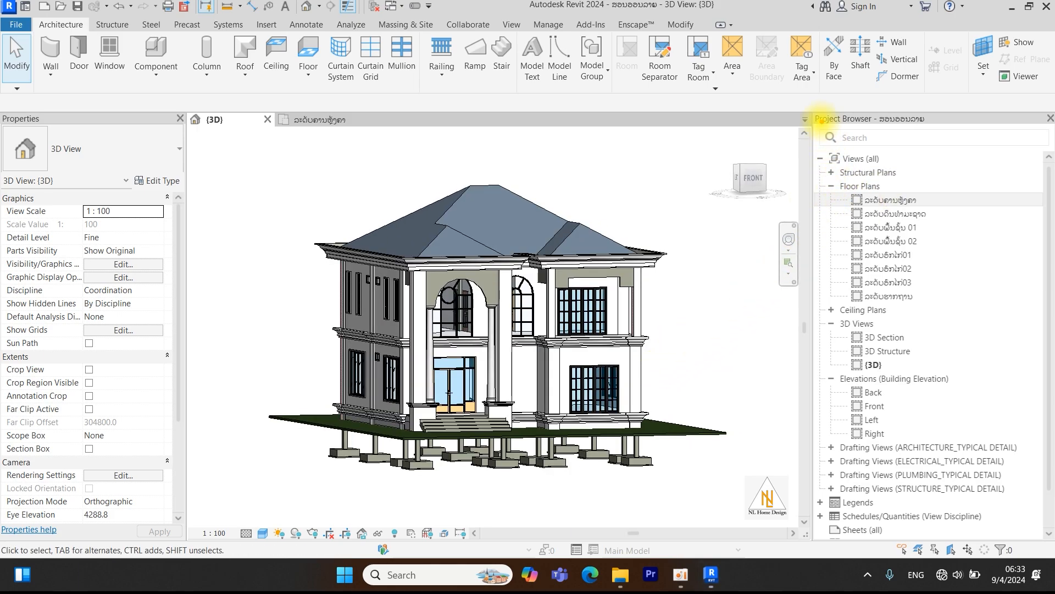
{"action": "mouse_move", "coordinate": [807, 124]}
{"action": "left_mouse_down"}
{"action": "mouse_move", "coordinate": [966, 118]}
{"action": "mouse_move", "coordinate": [790, 106]}
{"action": "mouse_move", "coordinate": [812, 128]}
{"action": "left_mouse_up"}
{"action": "mouse_move", "coordinate": [830, 182]}
{"action": "left_mouse_down"}
{"action": "mouse_move", "coordinate": [821, 195]}
{"action": "mouse_move", "coordinate": [886, 185]}
{"action": "left_mouse_up"}
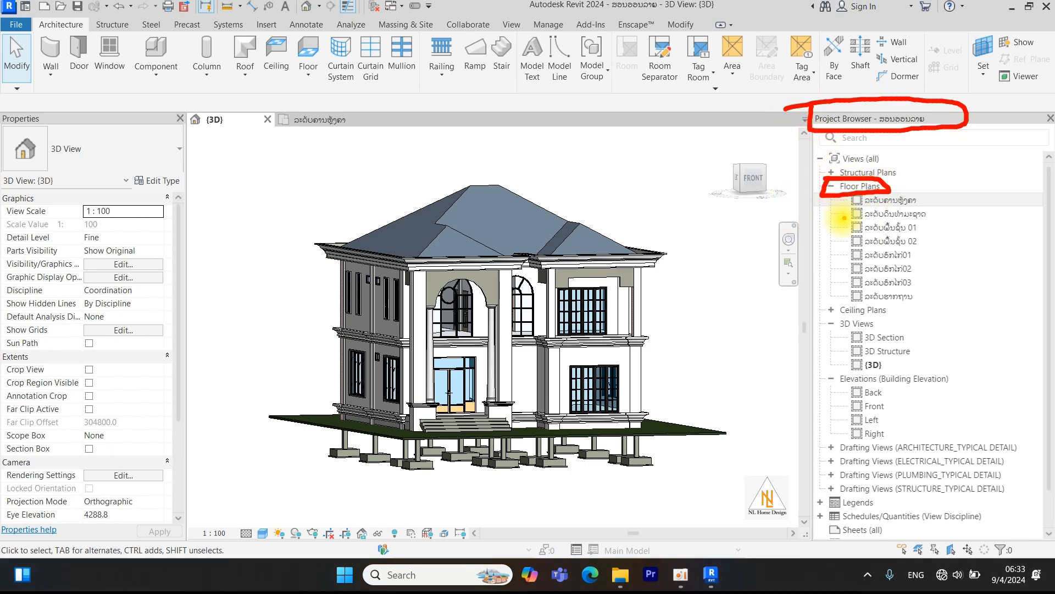
{"action": "mouse_move", "coordinate": [868, 188]}
{"action": "left_mouse_down"}
{"action": "mouse_move", "coordinate": [847, 192]}
{"action": "mouse_move", "coordinate": [904, 210]}
{"action": "mouse_move", "coordinate": [918, 180]}
{"action": "mouse_move", "coordinate": [808, 193]}
{"action": "left_mouse_up"}
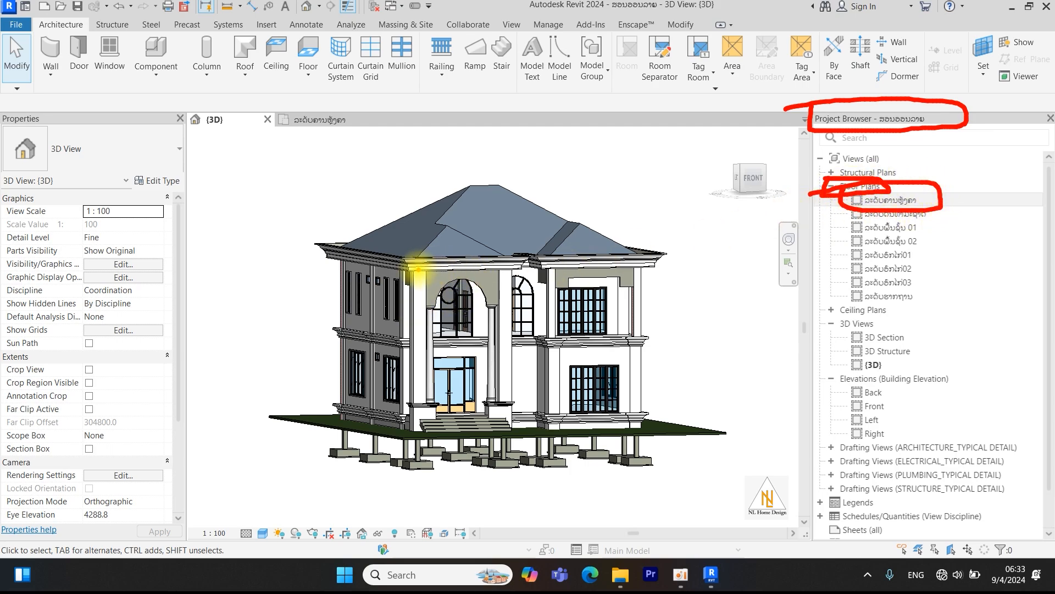
{"action": "left_click_drag", "start_coordinate": [410, 271], "coordinate": [425, 271]}
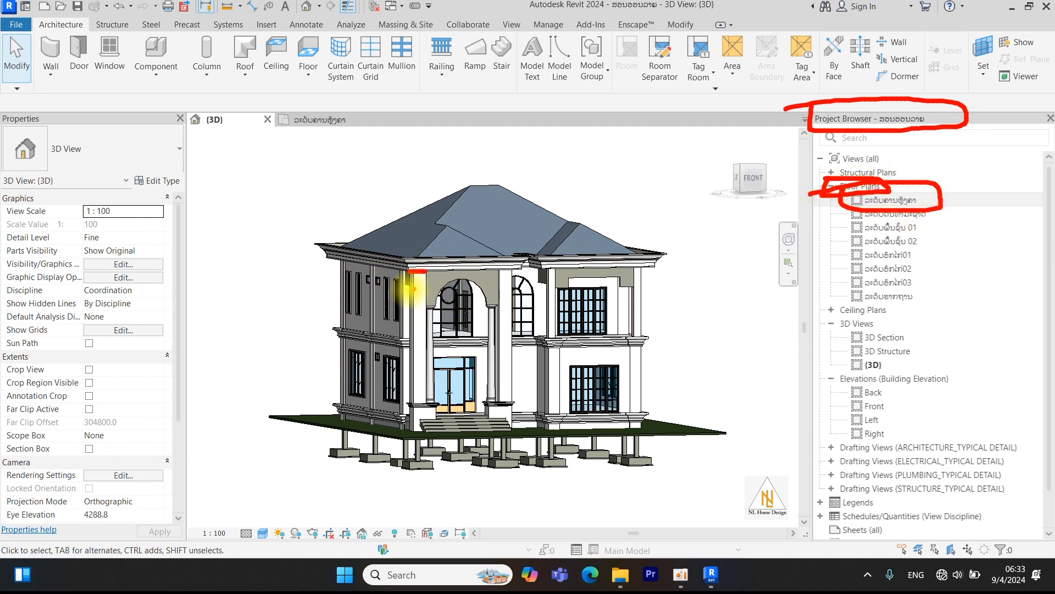
Open the floor plan view ລະດັບຄານຫຼັງຄາ.
{"action": "double_click", "coordinate": [880, 198]}
{"action": "scroll", "coordinate": [726, 330], "scroll_direction": "down", "scroll_amount": 2}
{"action": "scroll", "coordinate": [619, 303], "scroll_direction": "up", "scroll_amount": 4}
{"action": "middle_click_drag", "start_coordinate": [628, 302], "coordinate": [622, 292]}
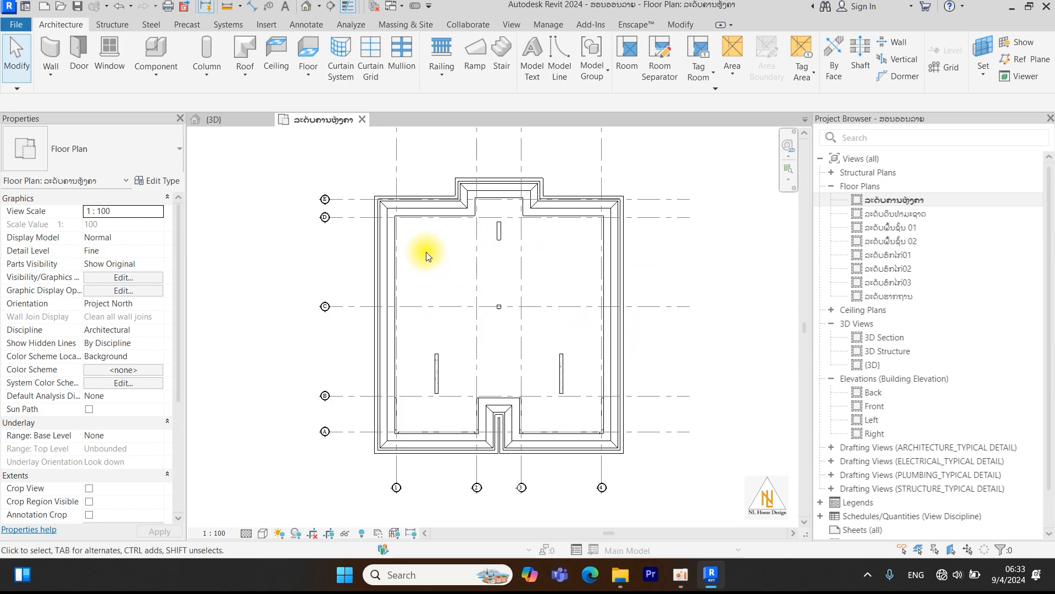
{"action": "mouse_move", "coordinate": [392, 209]}
{"action": "left_mouse_down"}
{"action": "mouse_move", "coordinate": [413, 205]}
{"action": "mouse_move", "coordinate": [401, 220]}
{"action": "left_mouse_up"}
{"action": "left_click_drag", "start_coordinate": [399, 288], "coordinate": [362, 331]}
{"action": "mouse_move", "coordinate": [390, 422]}
{"action": "left_mouse_down"}
{"action": "mouse_move", "coordinate": [401, 438]}
{"action": "mouse_move", "coordinate": [395, 430]}
{"action": "left_mouse_up"}
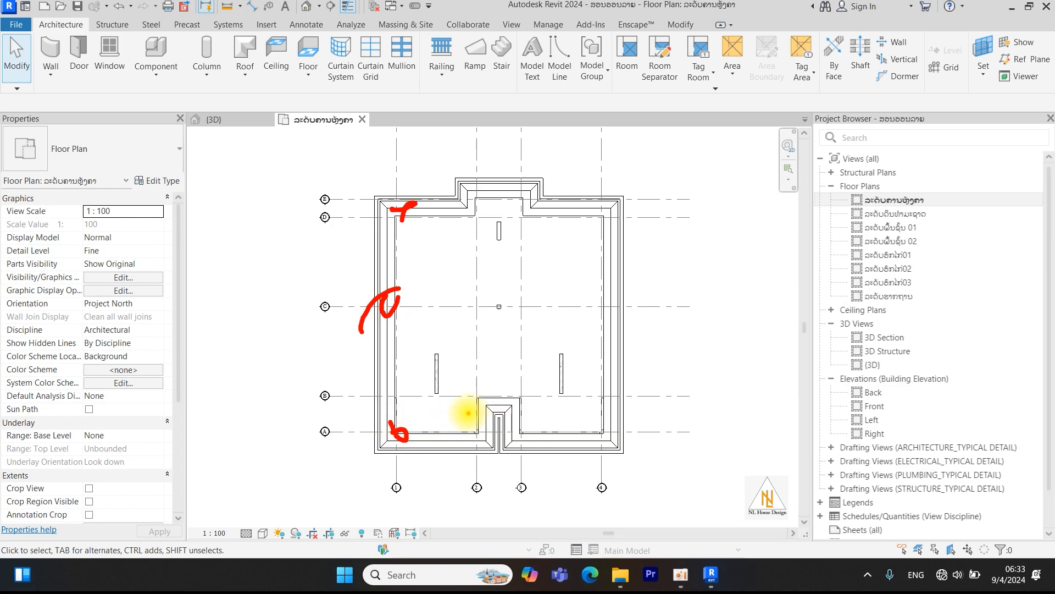
{"action": "key", "text": "Escape"}
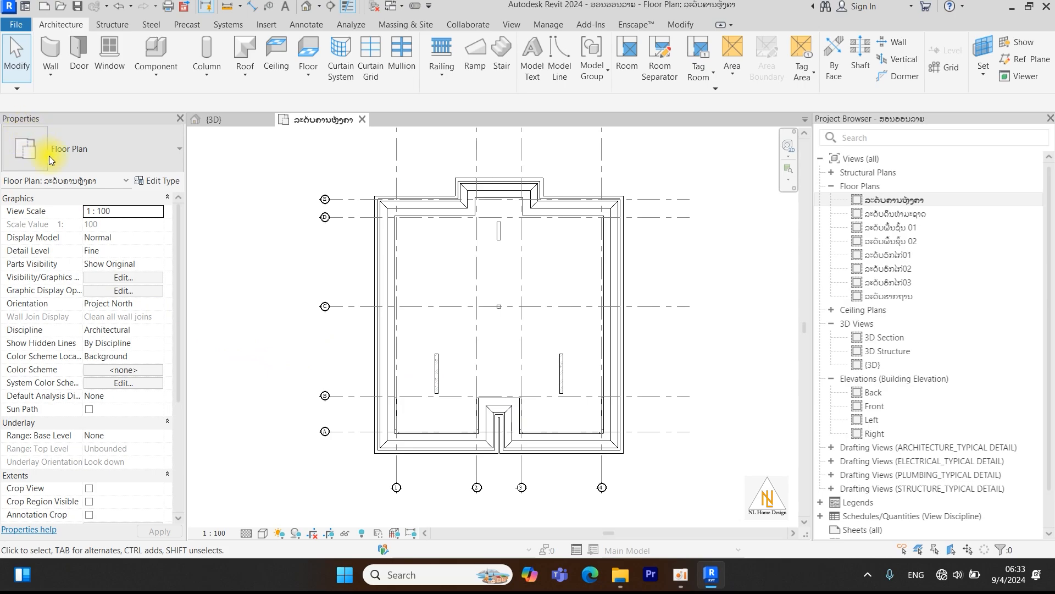
Set both the bottom offset and the view depth offset of the floor plan's view range to -1000 and apply them.
{"action": "scroll", "coordinate": [69, 220], "scroll_direction": "down", "scroll_amount": 5}
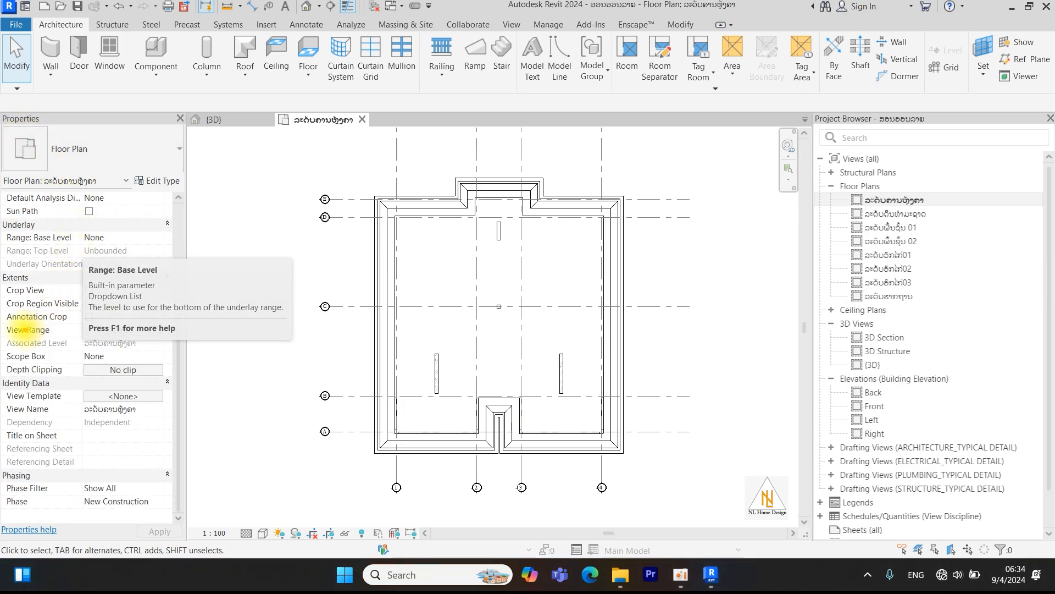
{"action": "key", "text": "ctrl+2"}
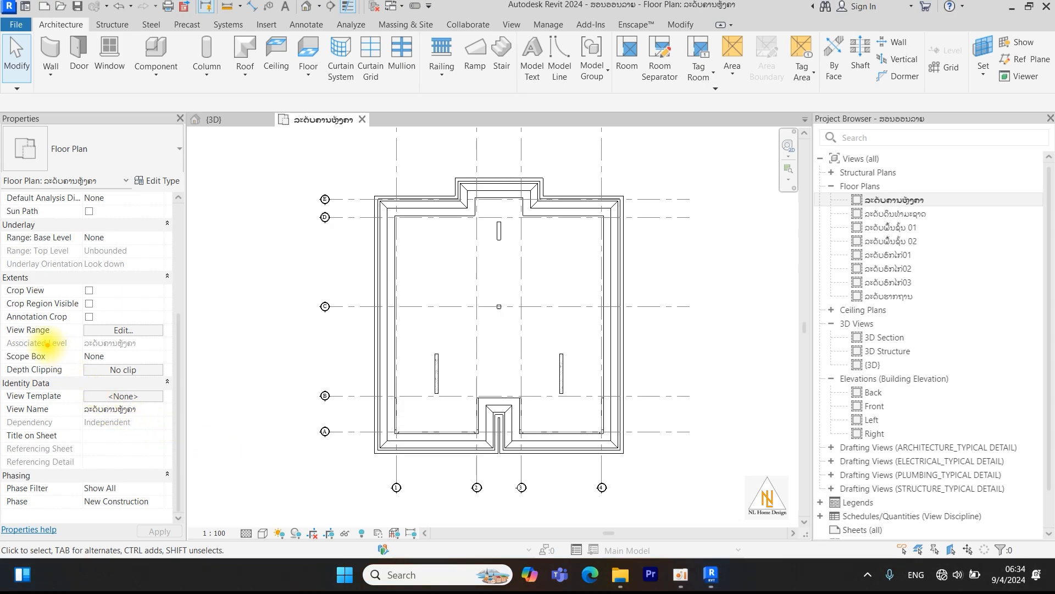
{"action": "mouse_move", "coordinate": [4, 321]}
{"action": "left_mouse_down", "text": "ctrl"}
{"action": "mouse_move", "coordinate": [87, 345]}
{"action": "mouse_move", "coordinate": [184, 345]}
{"action": "left_mouse_up", "text": "ctrl"}
{"action": "mouse_move", "coordinate": [135, 195]}
{"action": "left_mouse_down"}
{"action": "mouse_move", "coordinate": [122, 316]}
{"action": "mouse_move", "coordinate": [112, 305]}
{"action": "mouse_move", "coordinate": [137, 297]}
{"action": "left_mouse_up"}
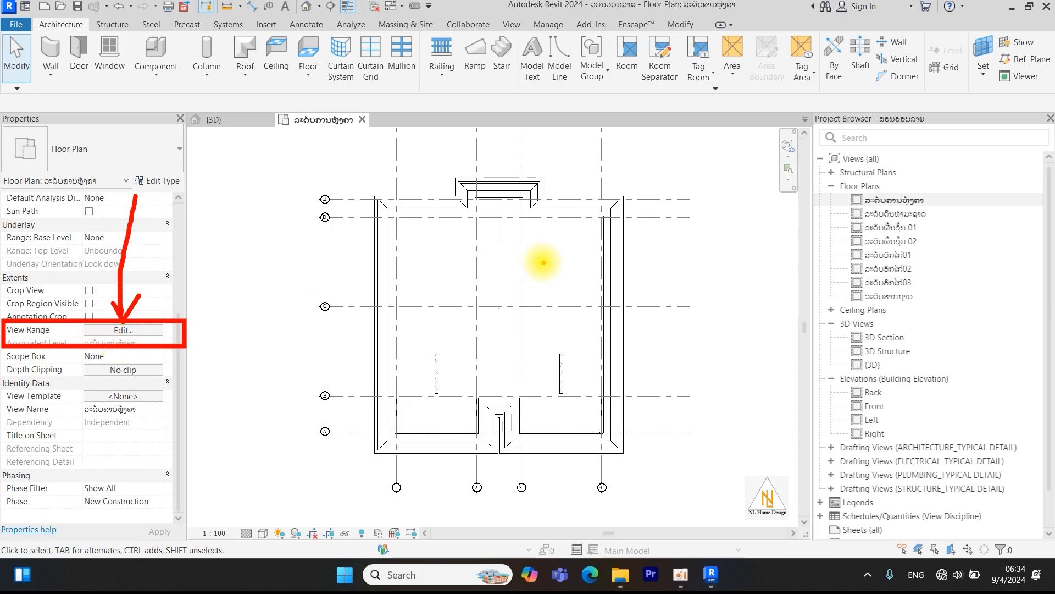
{"action": "key", "text": "Escape"}
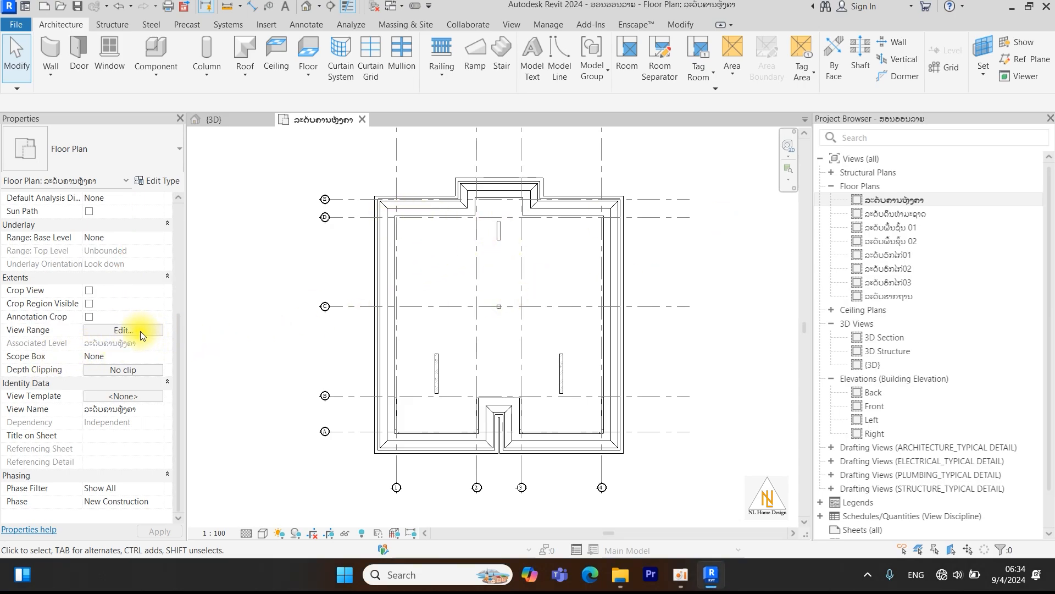
{"action": "left_click", "coordinate": [139, 330]}
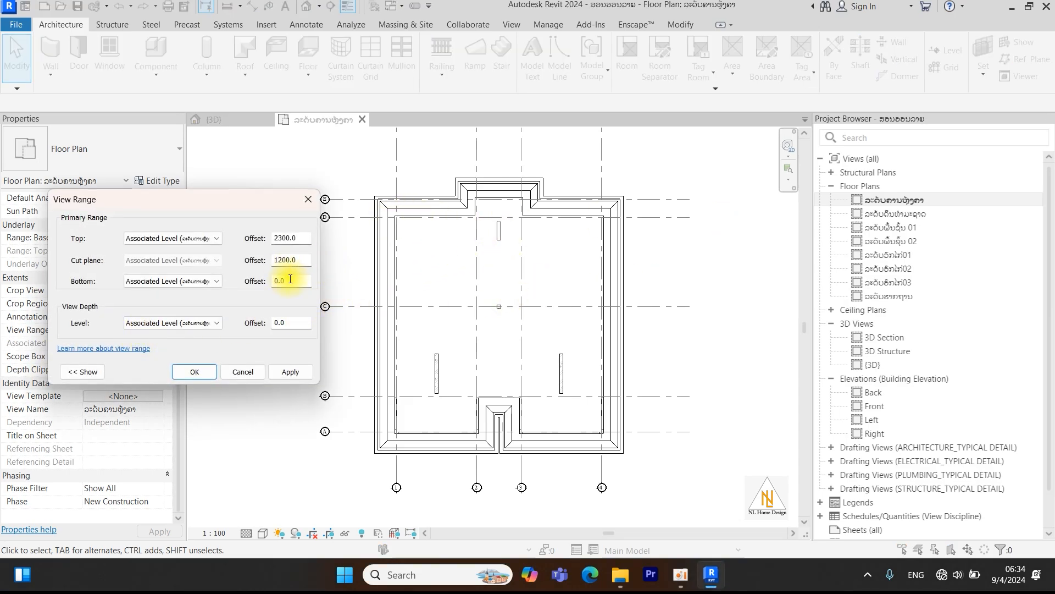
{"action": "left_click_drag", "start_coordinate": [283, 281], "coordinate": [267, 282]}
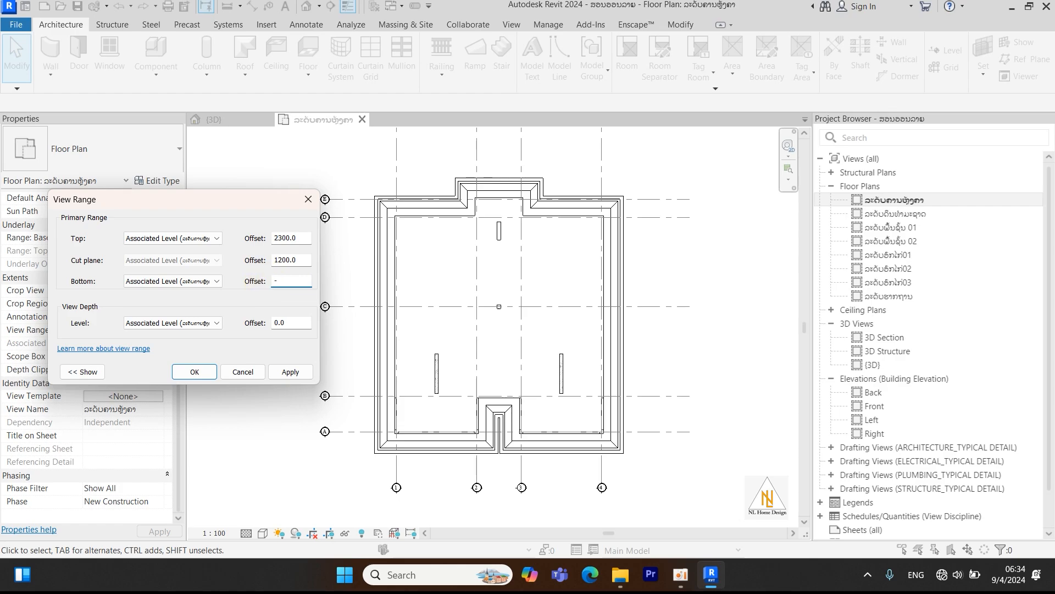
{"action": "type", "text": "000.0"}
{"action": "left_click_drag", "start_coordinate": [294, 323], "coordinate": [268, 328]}
{"action": "type", "text": "-1000"}
{"action": "left_click", "coordinate": [287, 374]}
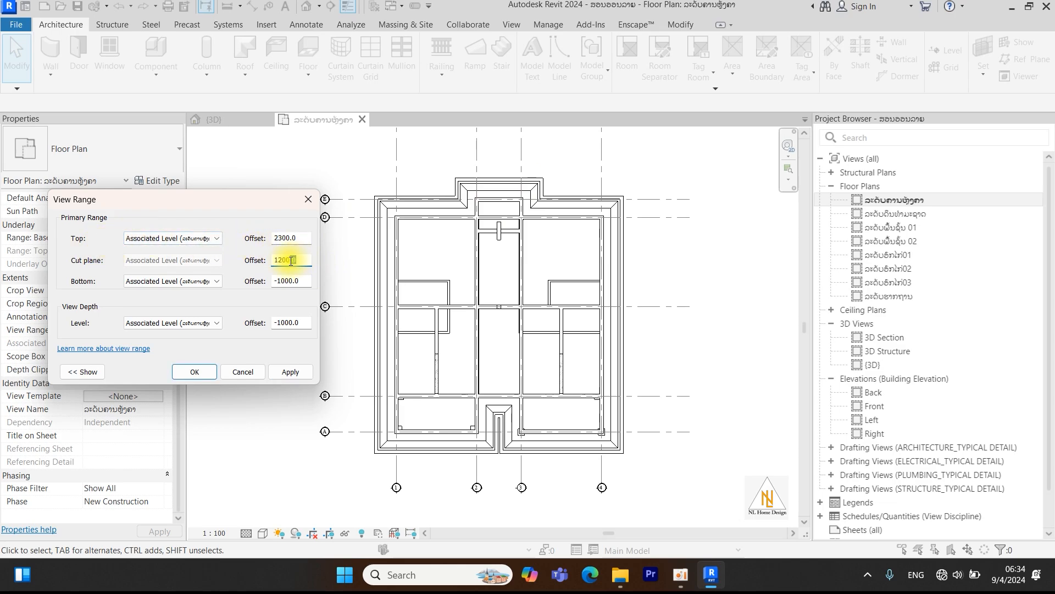
Try a view range with the top and cut plane offsets both at -100 and apply it to the plan.
{"action": "left_click_drag", "start_coordinate": [302, 238], "coordinate": [260, 242]}
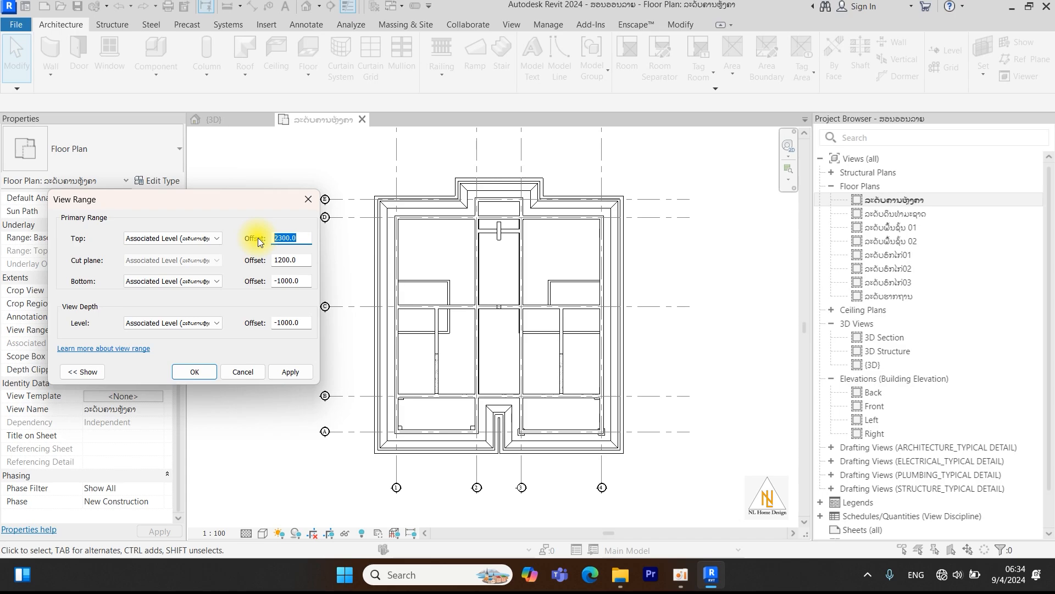
{"action": "type", "text": "-100"}
{"action": "left_click_drag", "start_coordinate": [303, 259], "coordinate": [264, 262]}
{"action": "type", "text": "-100"}
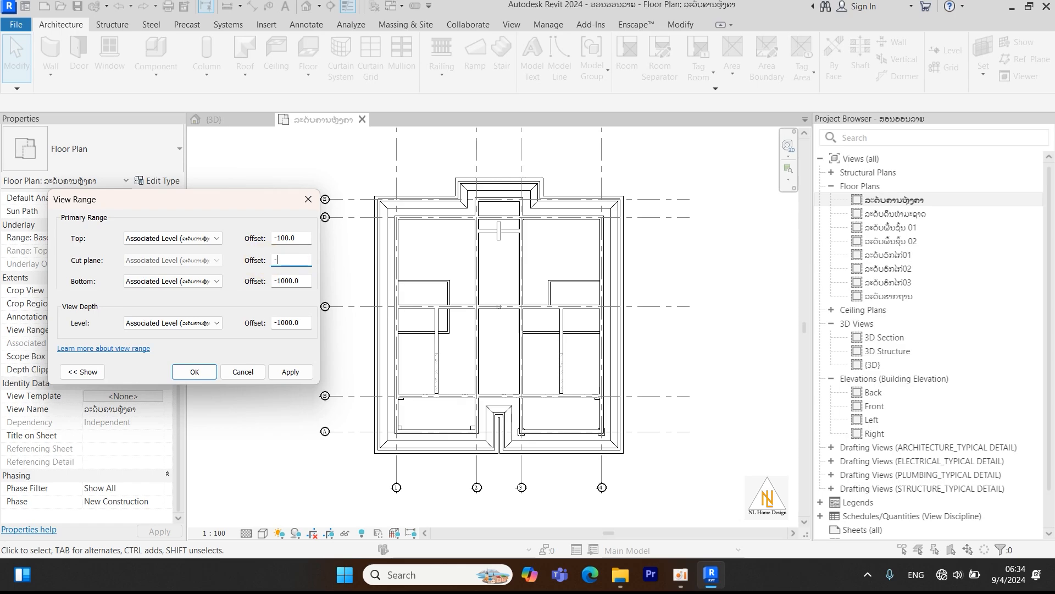
{"action": "left_click", "coordinate": [290, 371]}
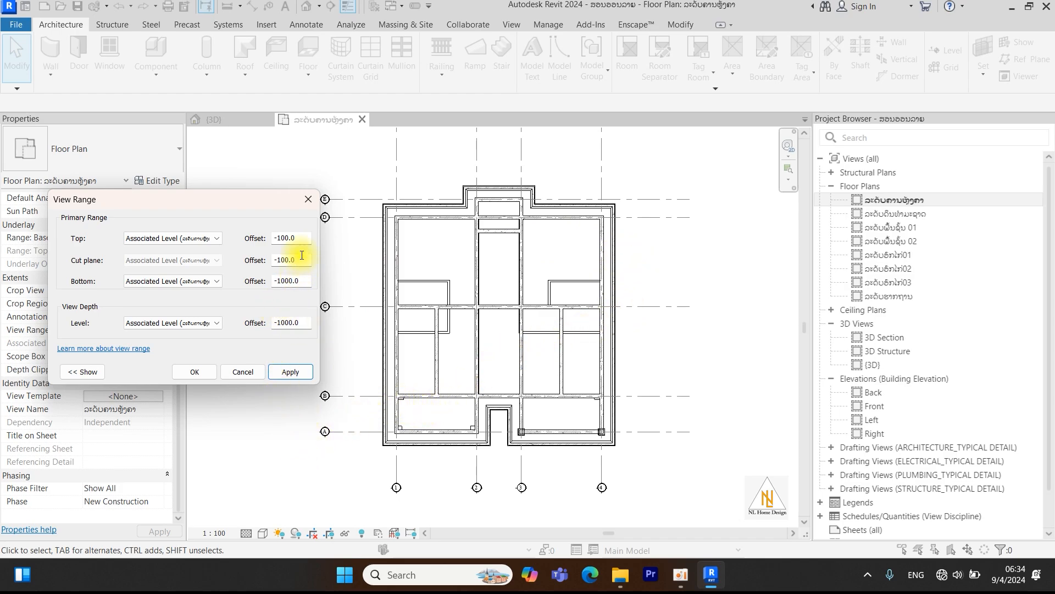
Lower the view range's top and cut plane offsets to -200 and apply them to the plan.
{"action": "left_click_drag", "start_coordinate": [302, 238], "coordinate": [268, 239]}
{"action": "type", "text": "-200"}
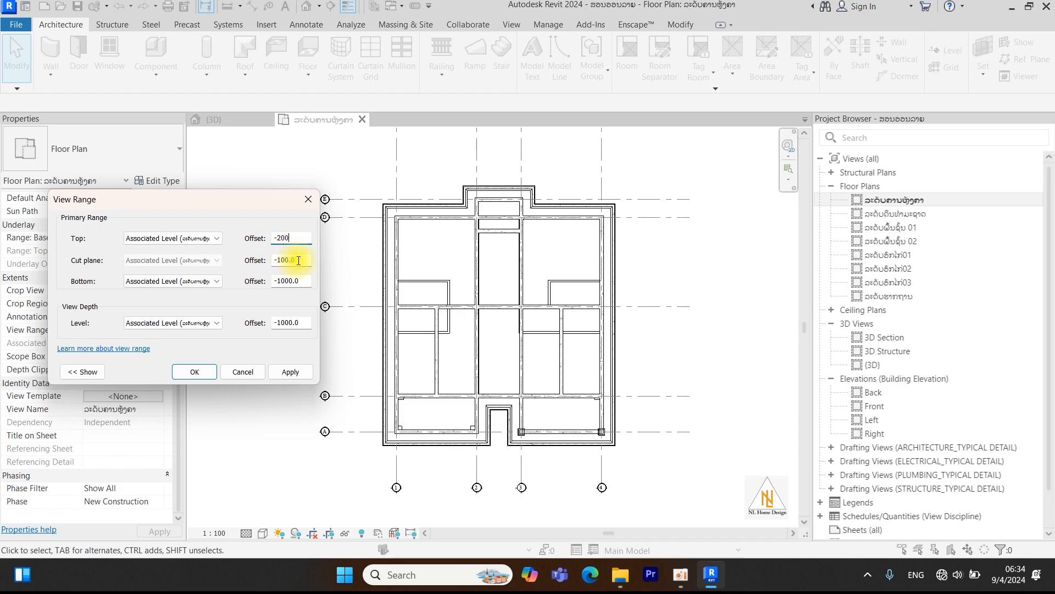
{"action": "left_click_drag", "start_coordinate": [301, 260], "coordinate": [270, 260]}
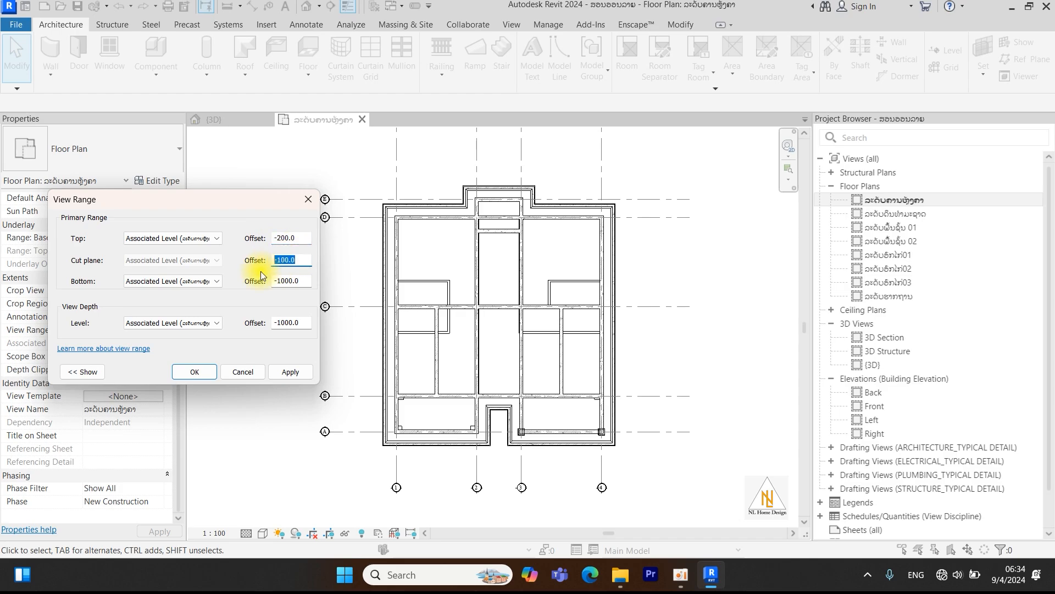
{"action": "type", "text": "-200"}
{"action": "left_click", "coordinate": [298, 374]}
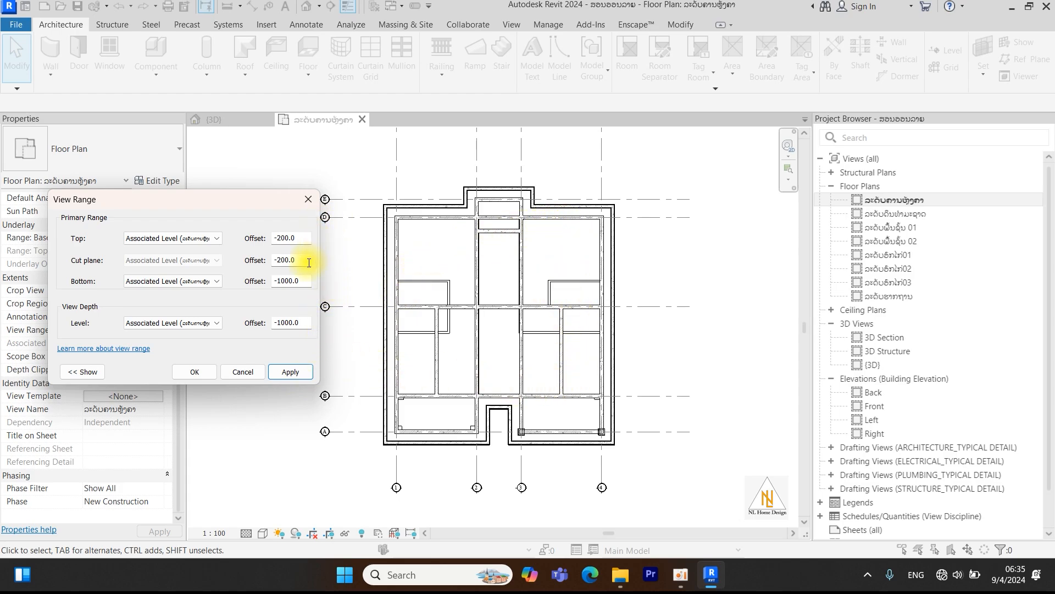
Lower the view range's cut plane and top offsets to -300 and apply them to the plan.
{"action": "left_click_drag", "start_coordinate": [304, 260], "coordinate": [273, 265]}
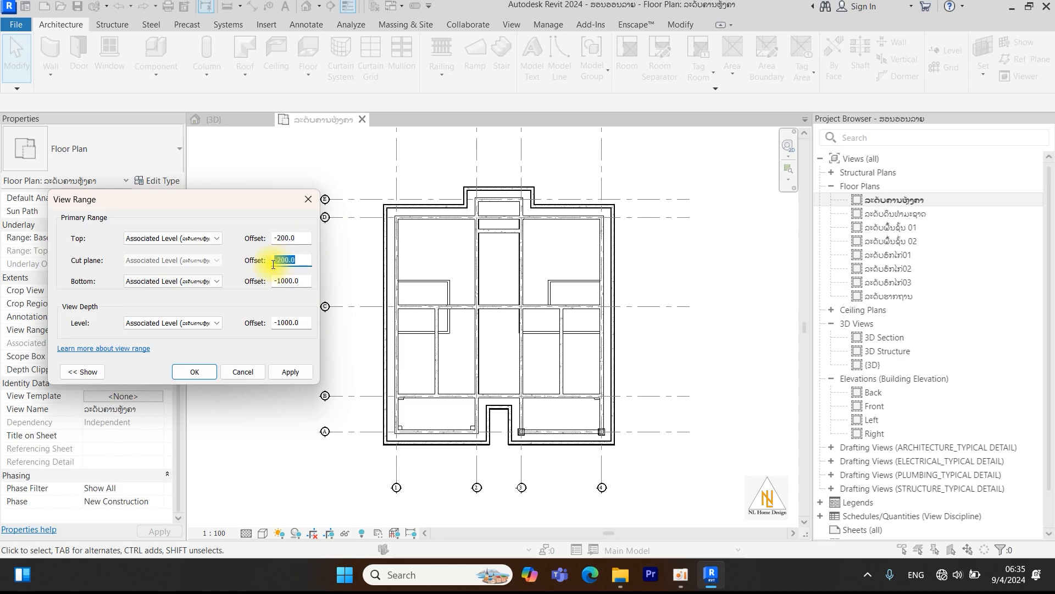
{"action": "type", "text": "-300"}
{"action": "left_click_drag", "start_coordinate": [308, 238], "coordinate": [265, 240]}
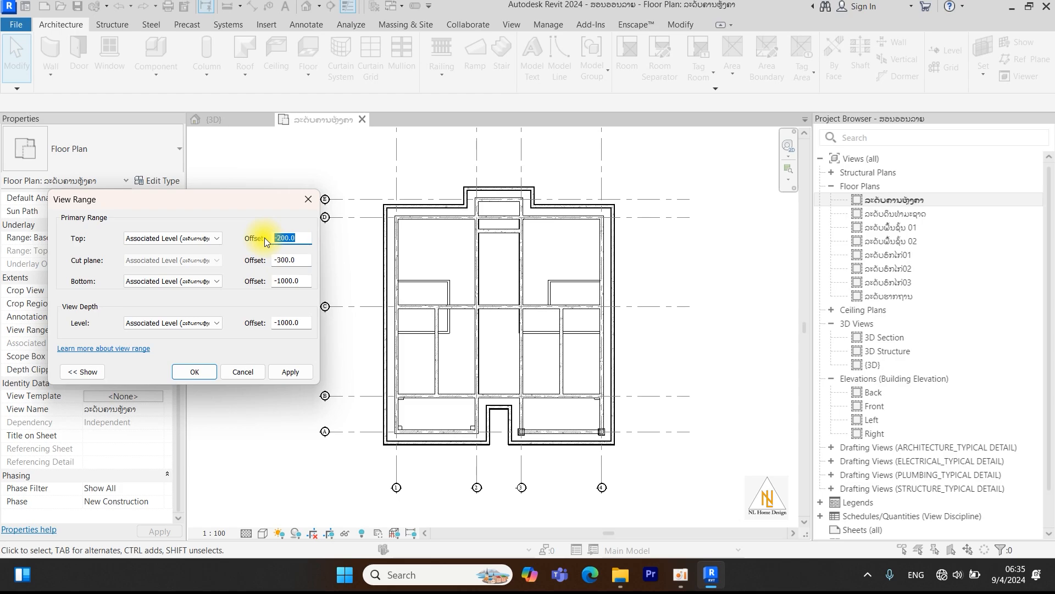
{"action": "type", "text": "-000"}
{"action": "key", "text": "BackSpace"}
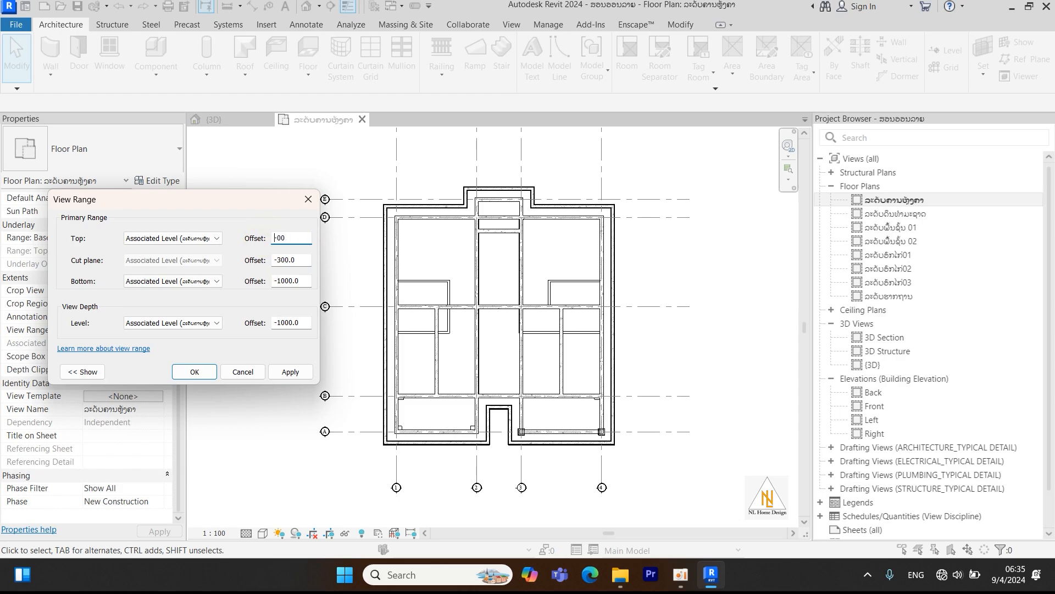
{"action": "type", "text": "3"}
{"action": "left_click", "coordinate": [297, 367]}
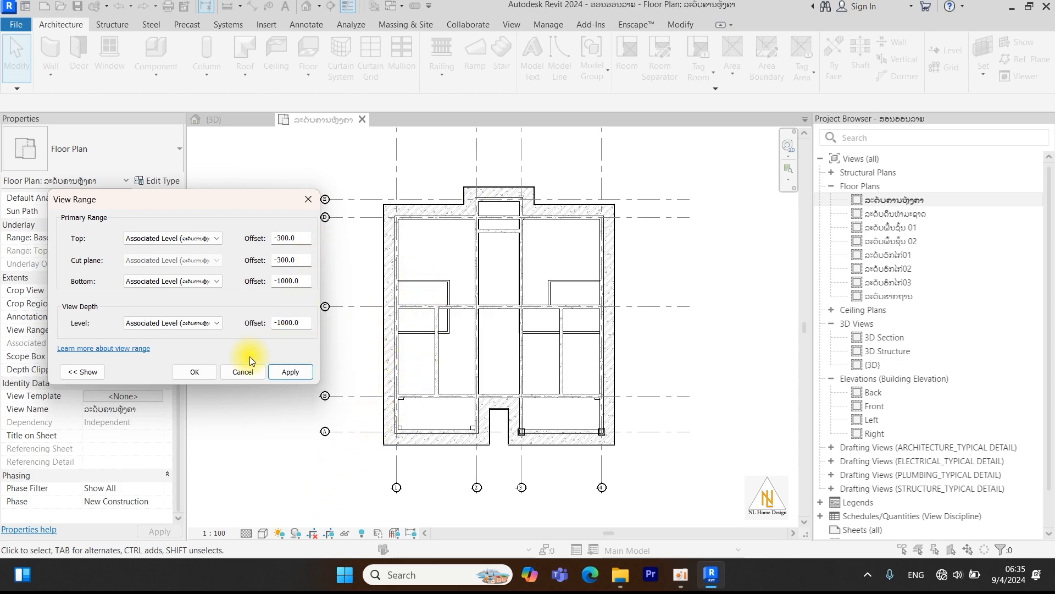
Set the view range's top offset to 1200 and cut plane offset to 600, and accept the settings.
{"action": "left_click_drag", "start_coordinate": [304, 238], "coordinate": [262, 238]}
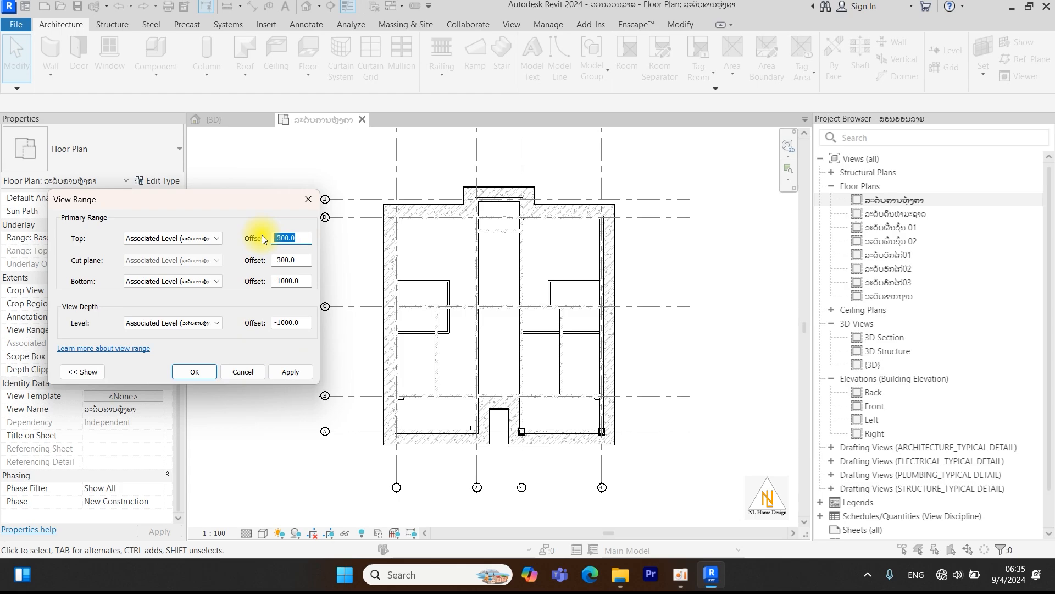
{"action": "type", "text": "1200"}
{"action": "left_click_drag", "start_coordinate": [303, 263], "coordinate": [269, 261]}
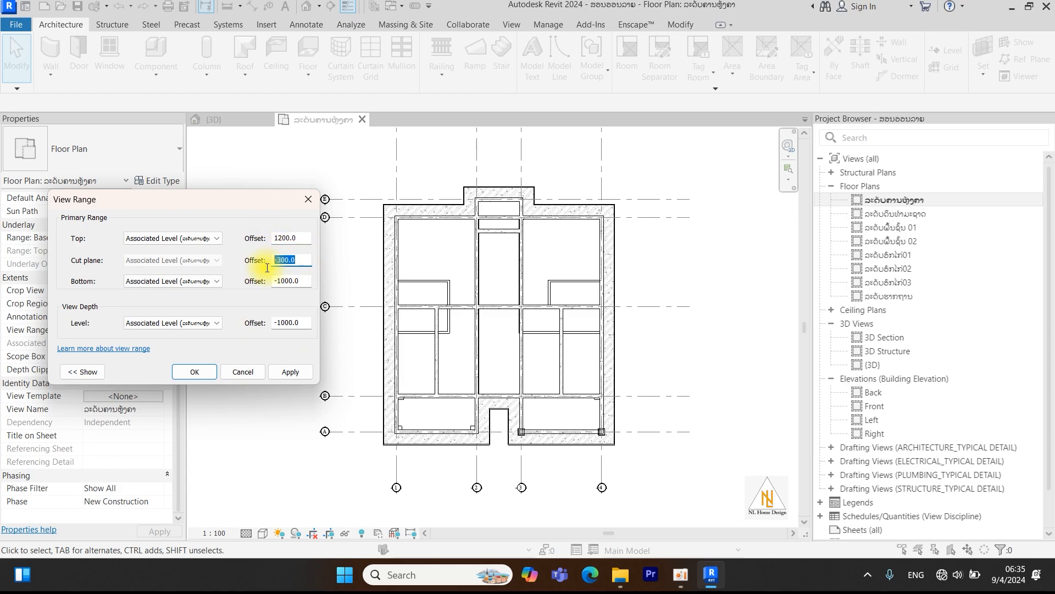
{"action": "type", "text": "600"}
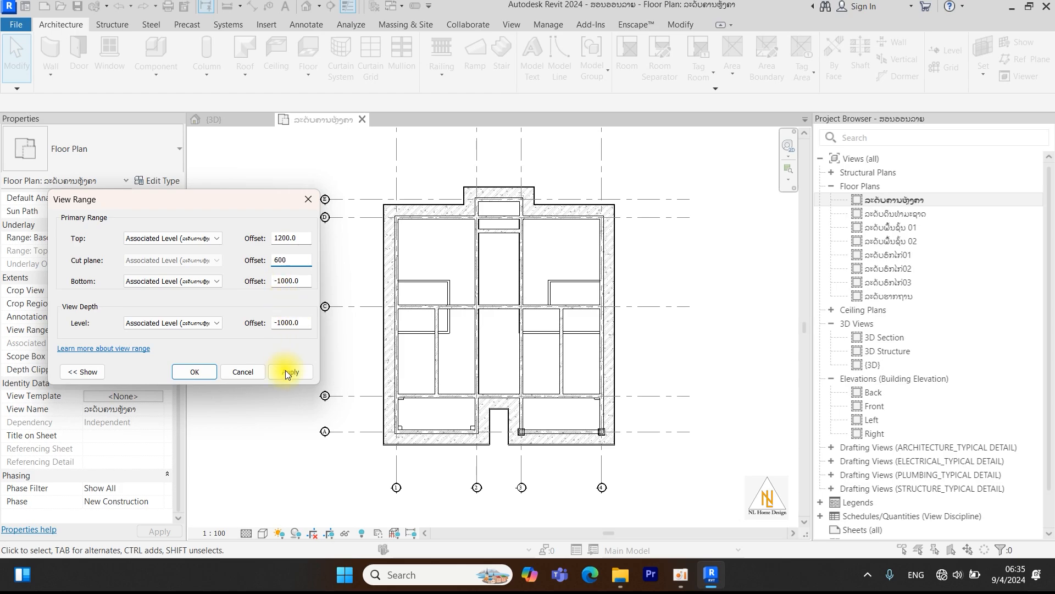
{"action": "left_click", "coordinate": [285, 372]}
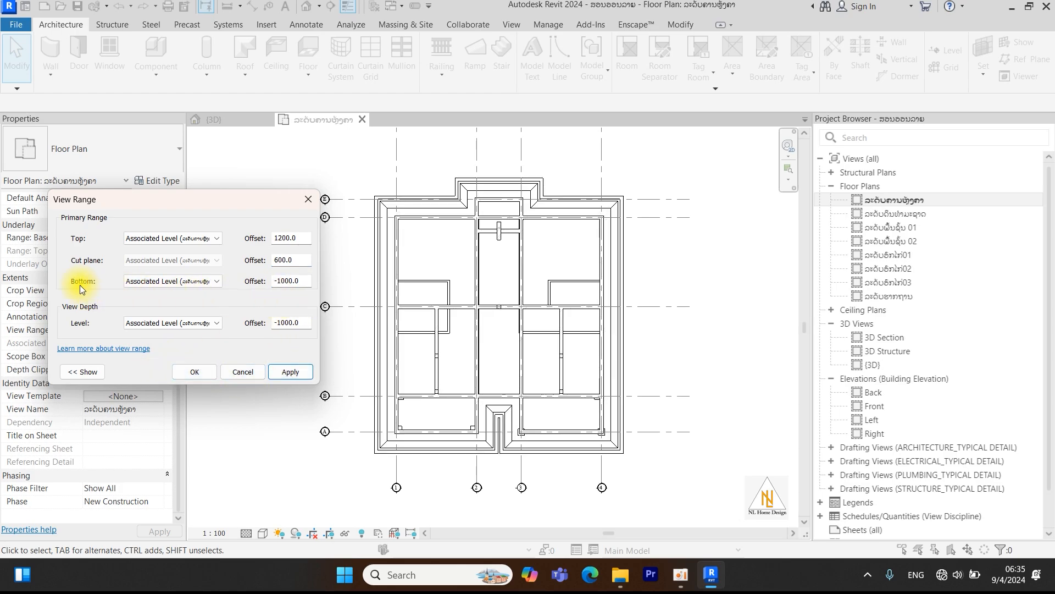
{"action": "left_click", "coordinate": [182, 371]}
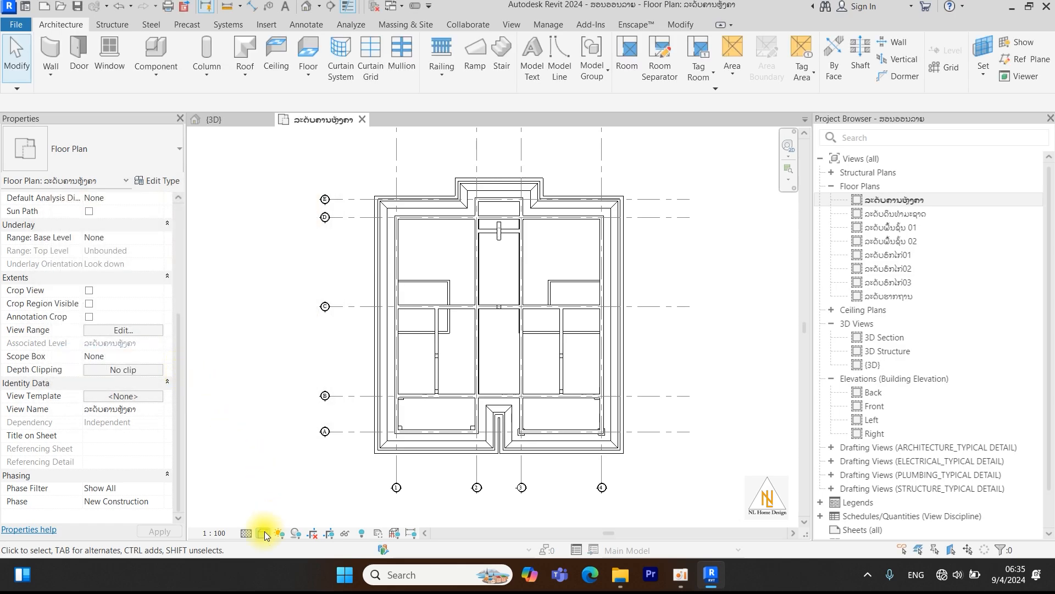
Set the floor plan's visual style to Wireframe and inspect the beams and columns at its corners near grids D and A.
{"action": "left_click_drag", "start_coordinate": [253, 518], "coordinate": [274, 541], "text": "ctrl"}
{"action": "mouse_move", "coordinate": [287, 461]}
{"action": "left_mouse_down"}
{"action": "mouse_move", "coordinate": [278, 500]}
{"action": "mouse_move", "coordinate": [296, 497]}
{"action": "left_mouse_up"}
{"action": "left_click", "coordinate": [265, 531]}
{"action": "left_click", "coordinate": [286, 450]}
{"action": "scroll", "coordinate": [398, 199], "scroll_direction": "up", "scroll_amount": 6}
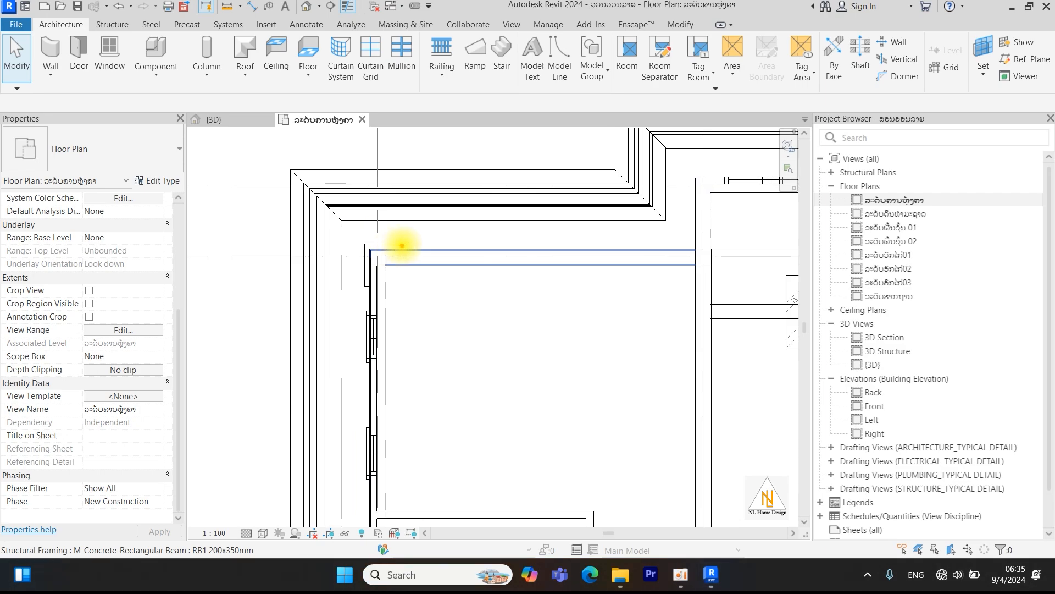
{"action": "mouse_move", "coordinate": [407, 252]}
{"action": "left_mouse_down"}
{"action": "mouse_move", "coordinate": [405, 237]}
{"action": "mouse_move", "coordinate": [361, 250]}
{"action": "mouse_move", "coordinate": [358, 294]}
{"action": "mouse_move", "coordinate": [391, 282]}
{"action": "left_mouse_up"}
{"action": "scroll", "coordinate": [425, 292], "scroll_direction": "down", "scroll_amount": 5}
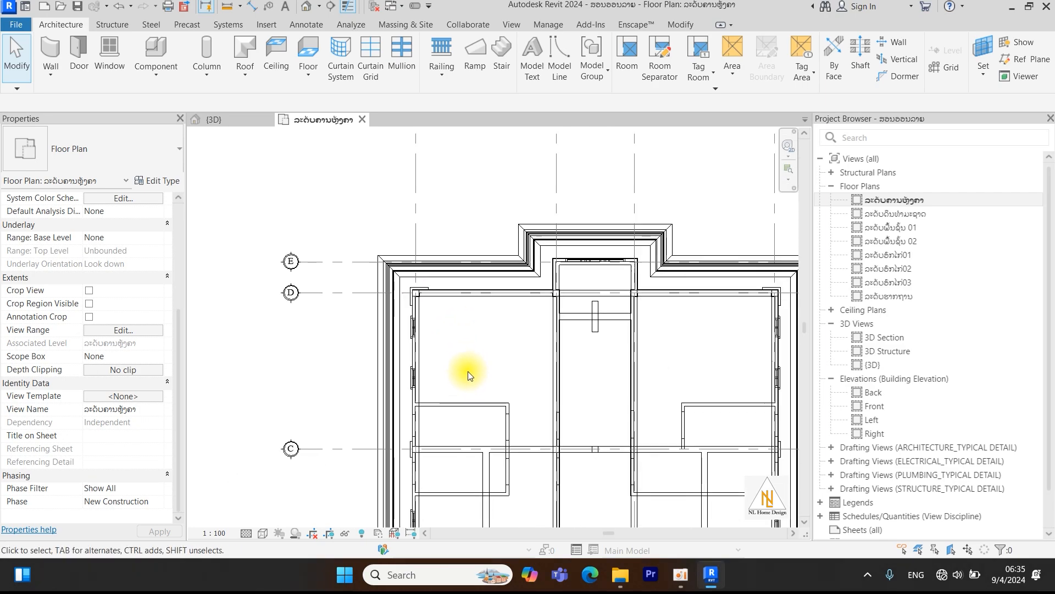
{"action": "scroll", "coordinate": [426, 365], "scroll_direction": "down", "scroll_amount": 1}
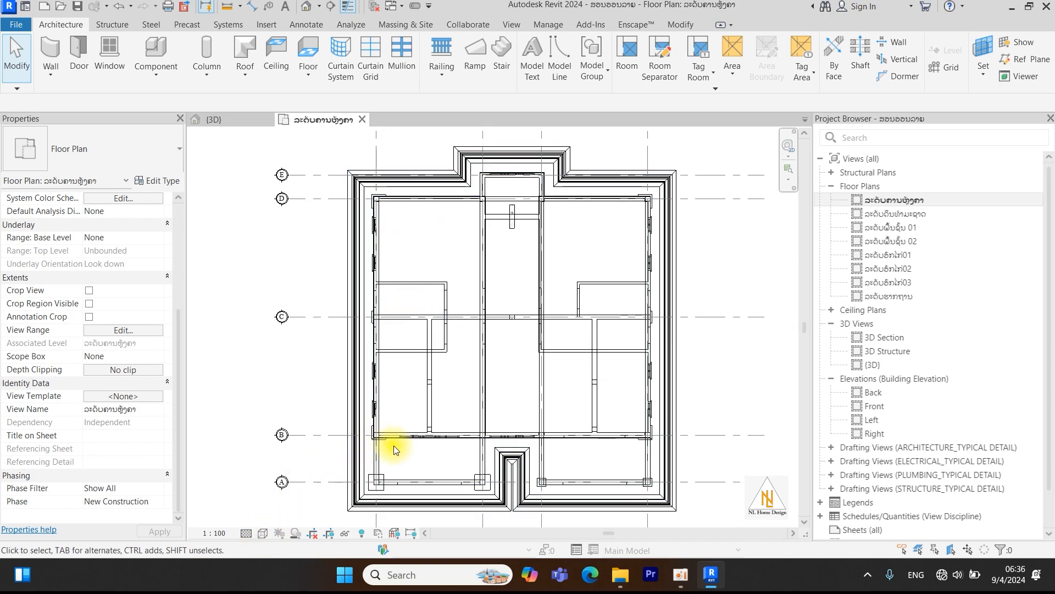
{"action": "scroll", "coordinate": [394, 456], "scroll_direction": "up", "scroll_amount": 4}
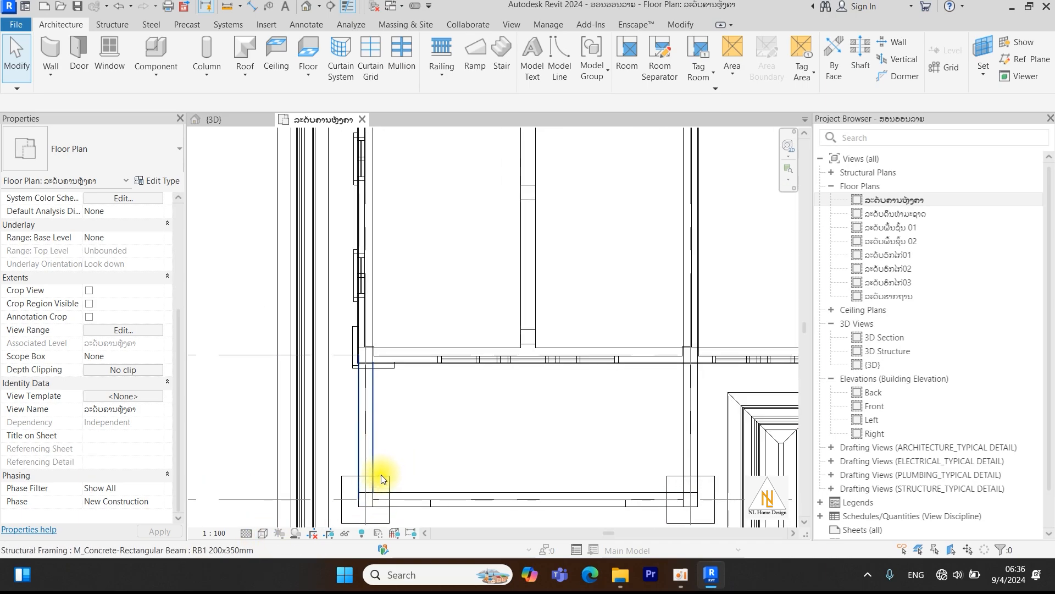
{"action": "scroll", "coordinate": [426, 417], "scroll_direction": "down", "scroll_amount": 4}
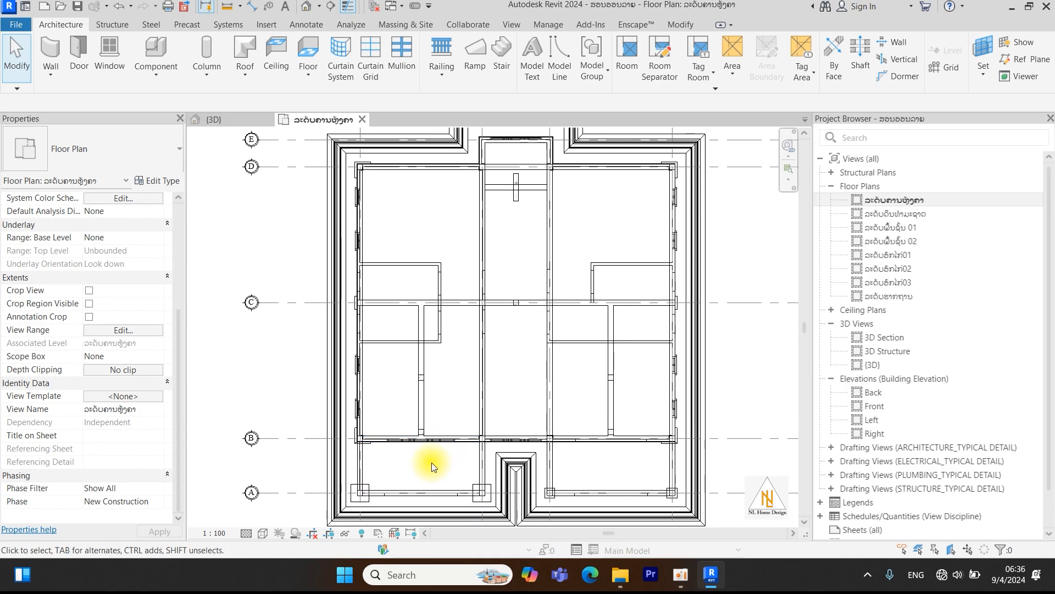
Start an in-place model in the Generic Models category.
{"action": "scroll", "coordinate": [338, 492], "scroll_direction": "down", "scroll_amount": 3}
{"action": "middle_click_drag", "start_coordinate": [377, 431], "coordinate": [419, 393]}
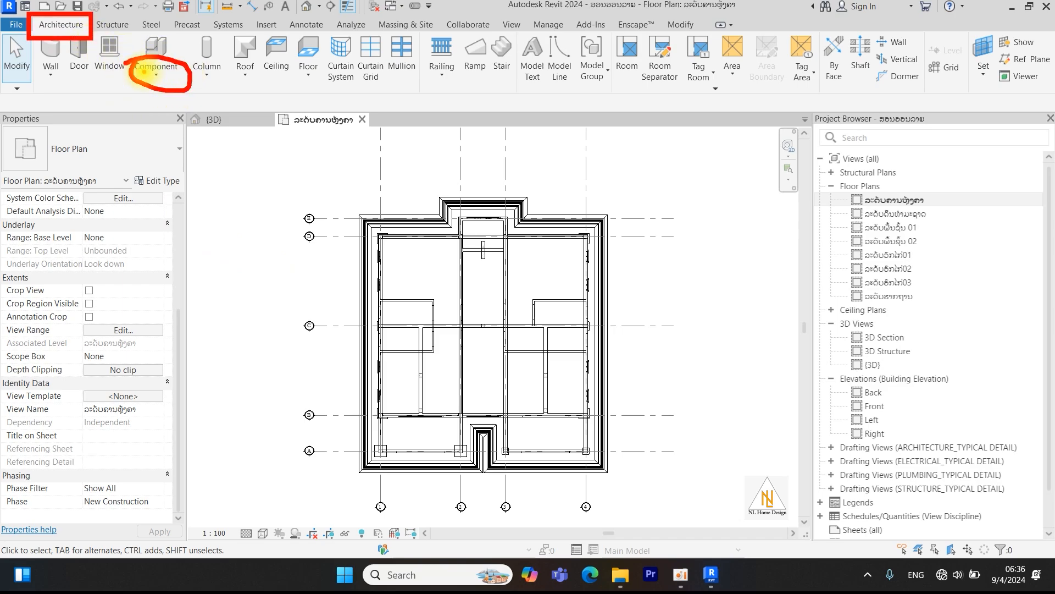
{"action": "left_click", "coordinate": [153, 68]}
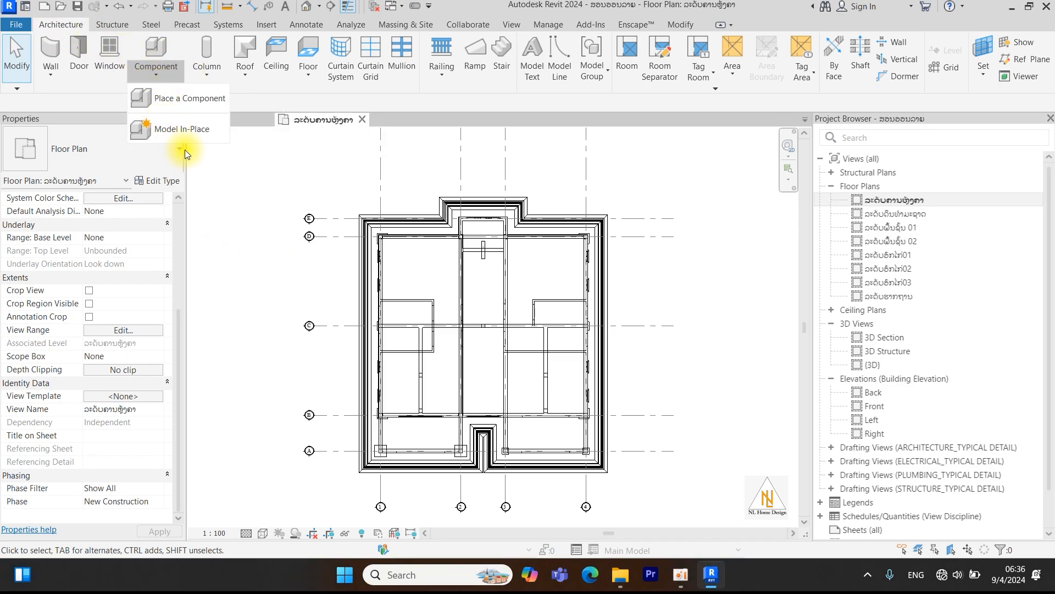
{"action": "left_click", "coordinate": [184, 129]}
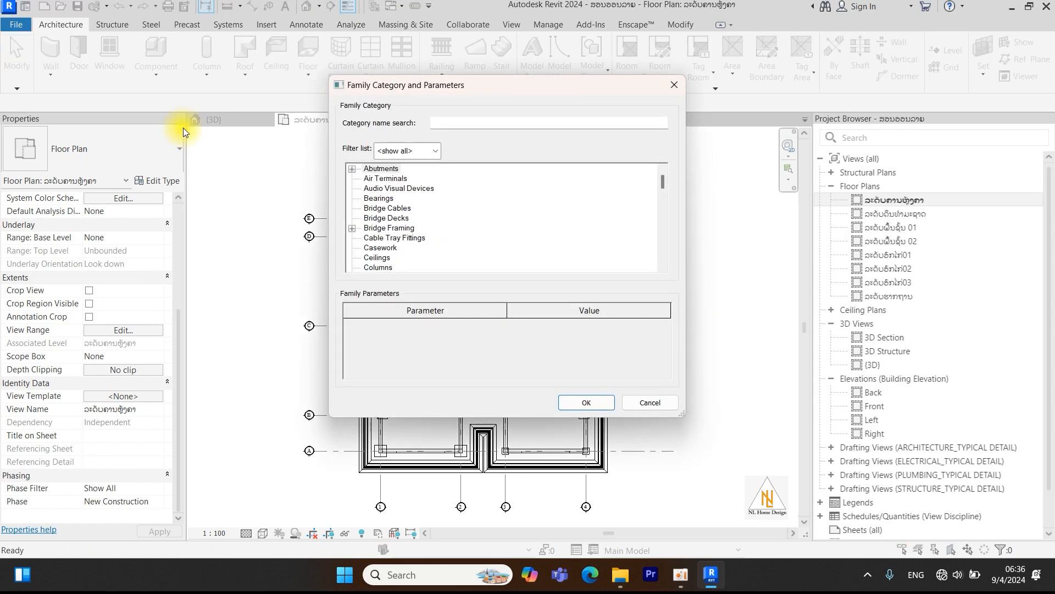
{"action": "scroll", "coordinate": [486, 217], "scroll_direction": "down", "scroll_amount": 3}
{"action": "scroll", "coordinate": [487, 217], "scroll_direction": "down", "scroll_amount": 5}
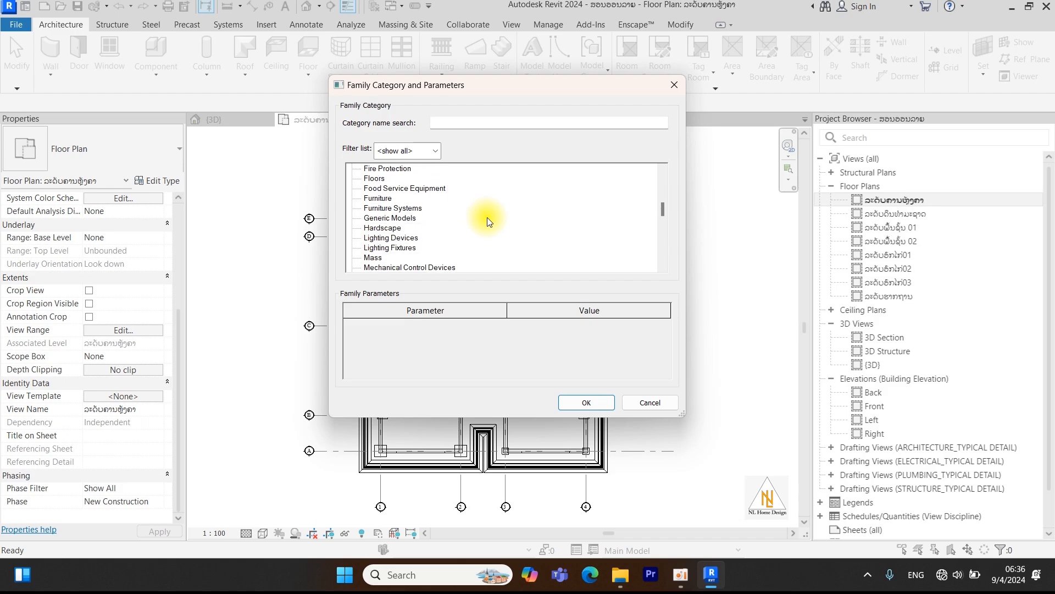
{"action": "left_click", "coordinate": [375, 219]}
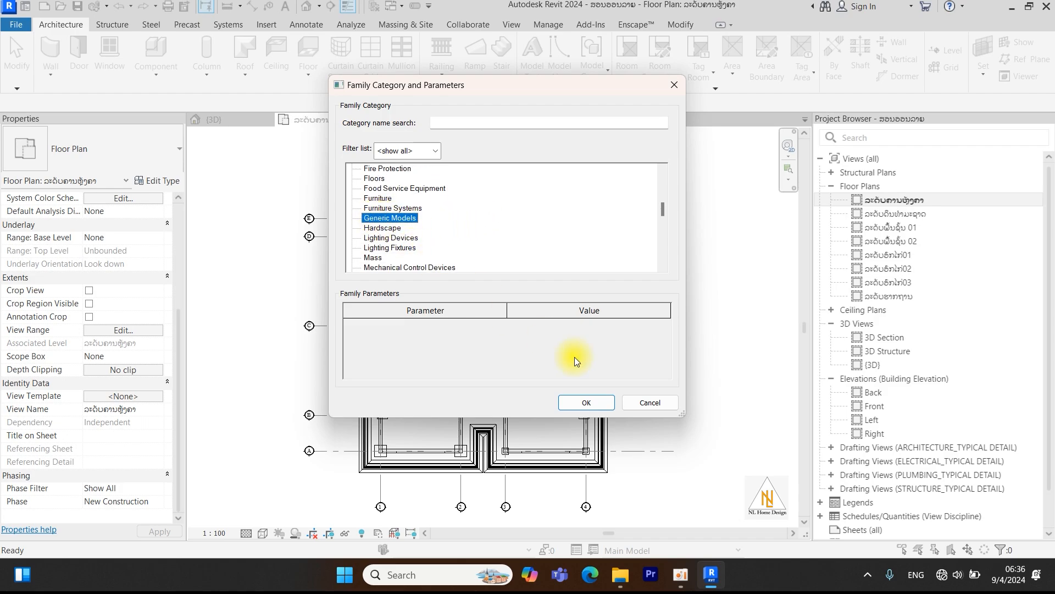
{"action": "left_click", "coordinate": [589, 399]}
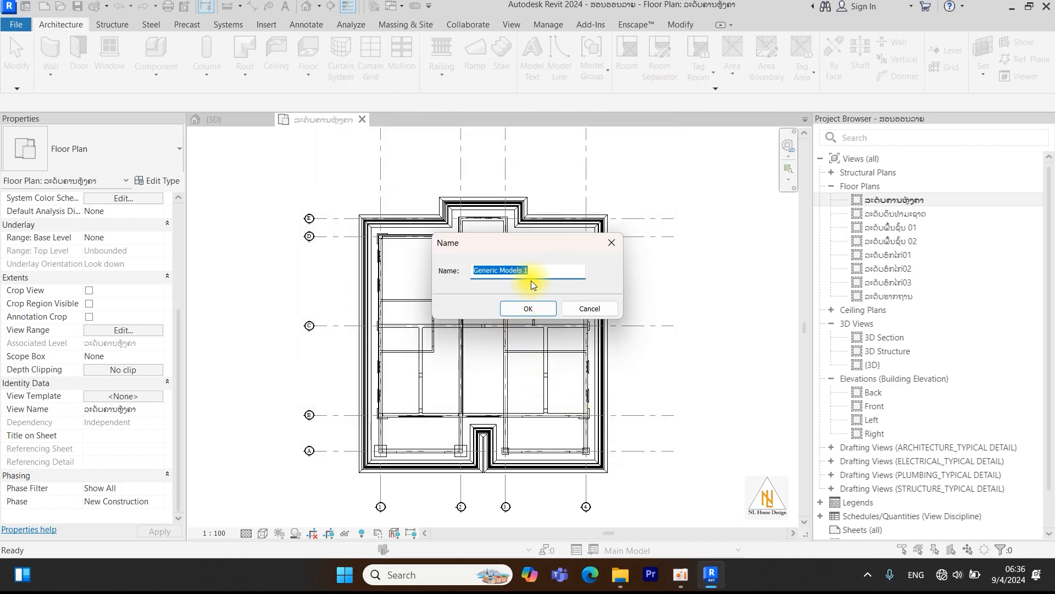
Name the in-place model ບົວອົກໄກ່ and accept the name.
{"action": "key", "text": "super+space"}
{"action": "key", "text": "super+space"}
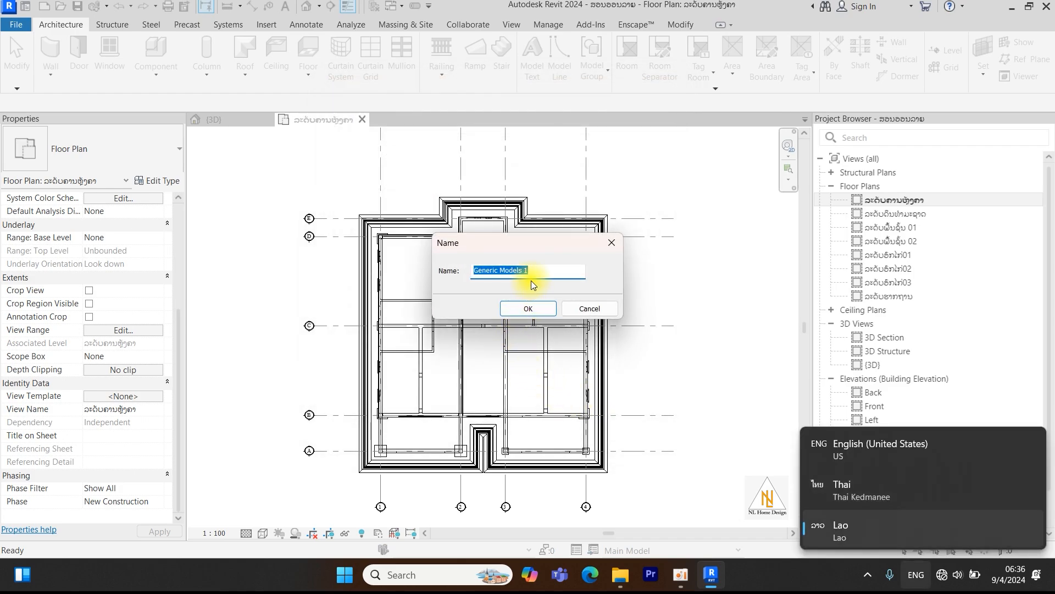
{"action": "type", "text": "ບົວອົກໄກ່"}
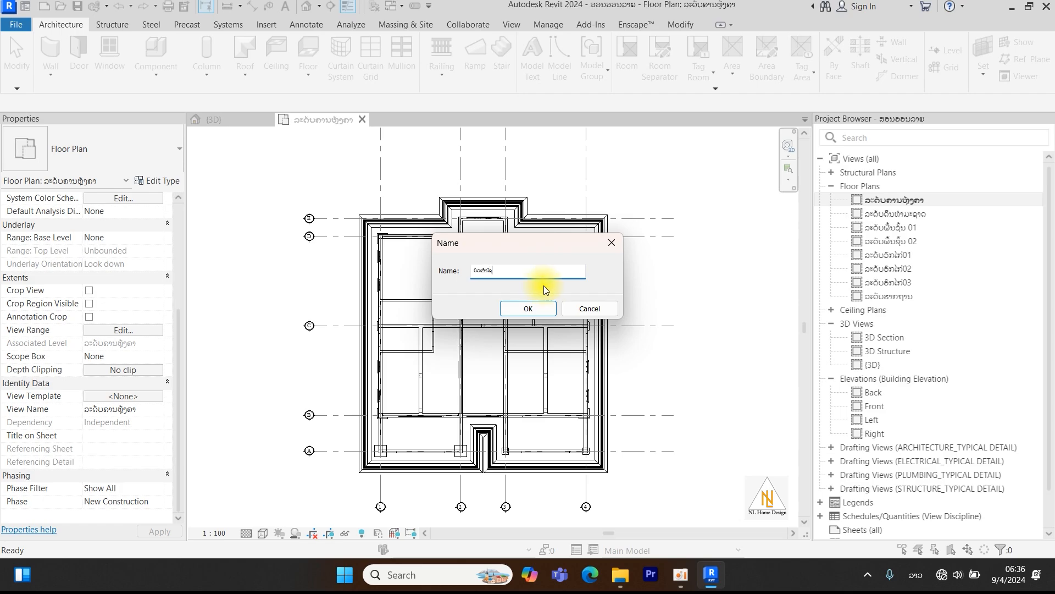
{"action": "left_click", "coordinate": [544, 309]}
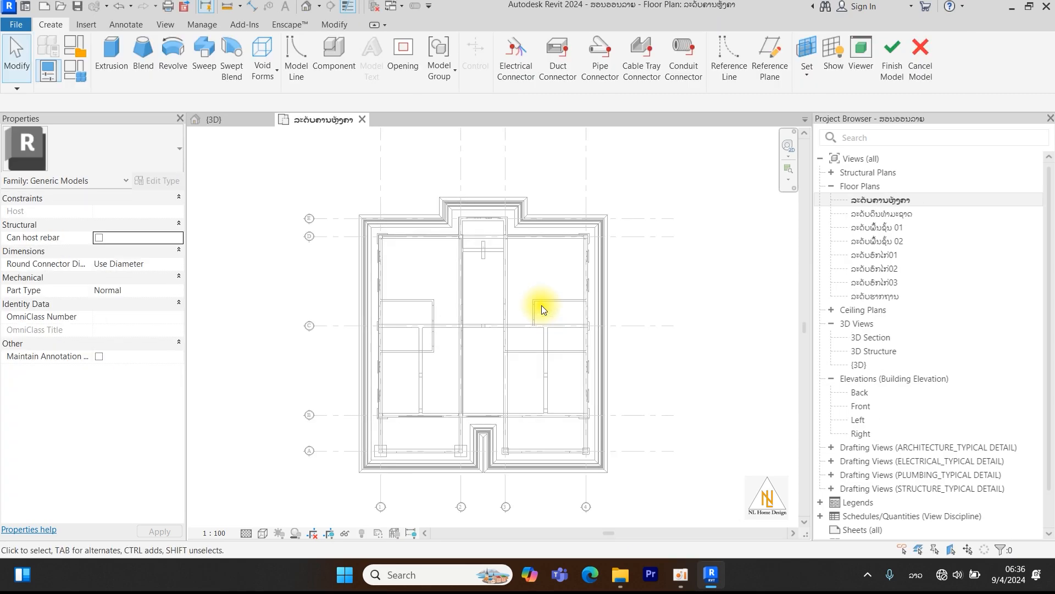
Start a solid sweep and sketch its path in straight lines around the protruding corner wall near grids D and 1, ending at the adjoining wall face.
{"action": "scroll", "coordinate": [394, 430], "scroll_direction": "up", "scroll_amount": 2}
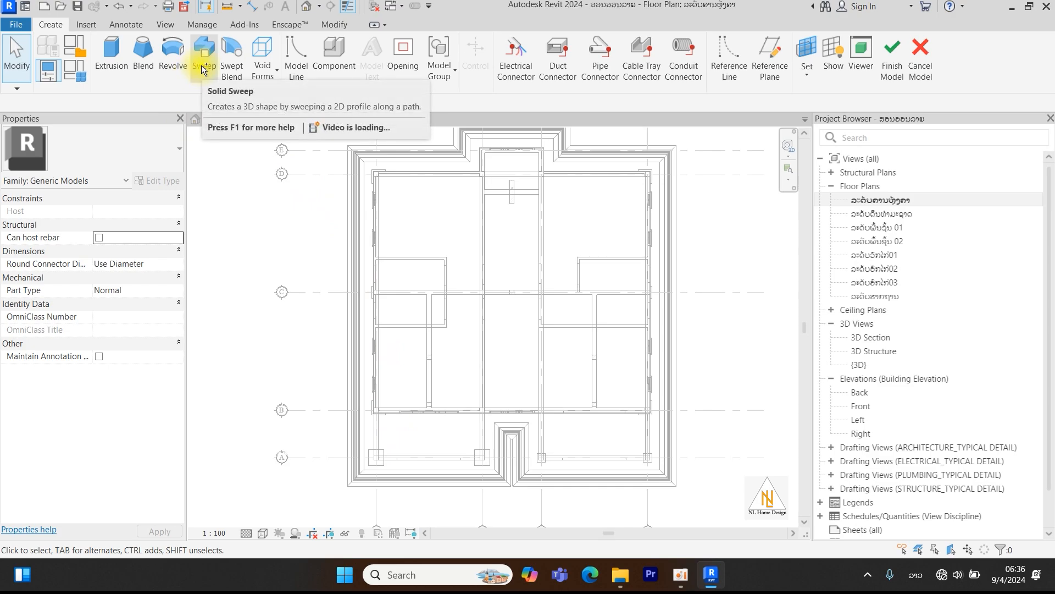
{"action": "left_click", "coordinate": [193, 48]}
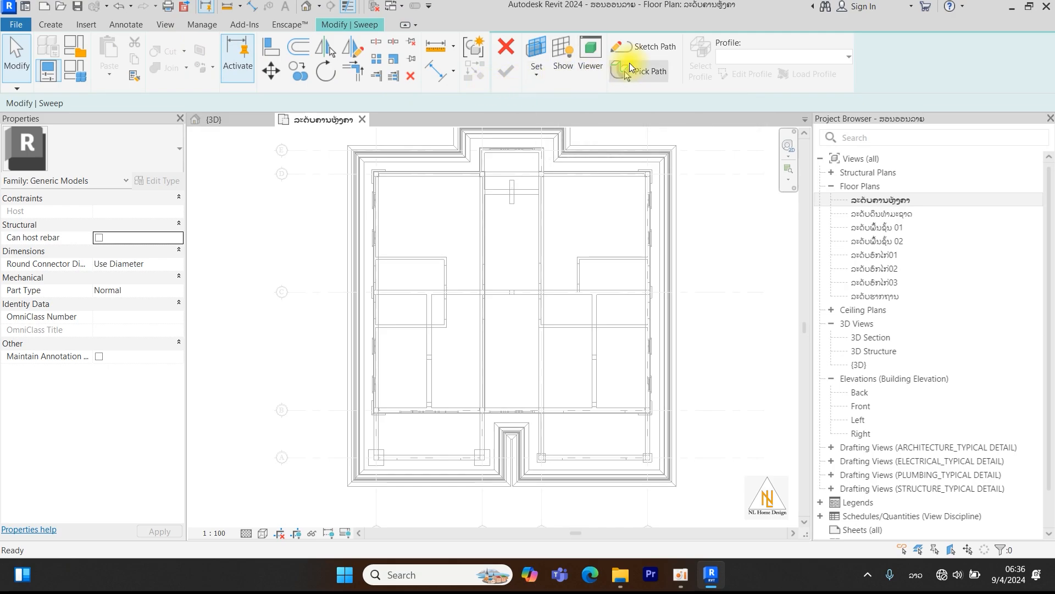
{"action": "left_click", "coordinate": [651, 54]}
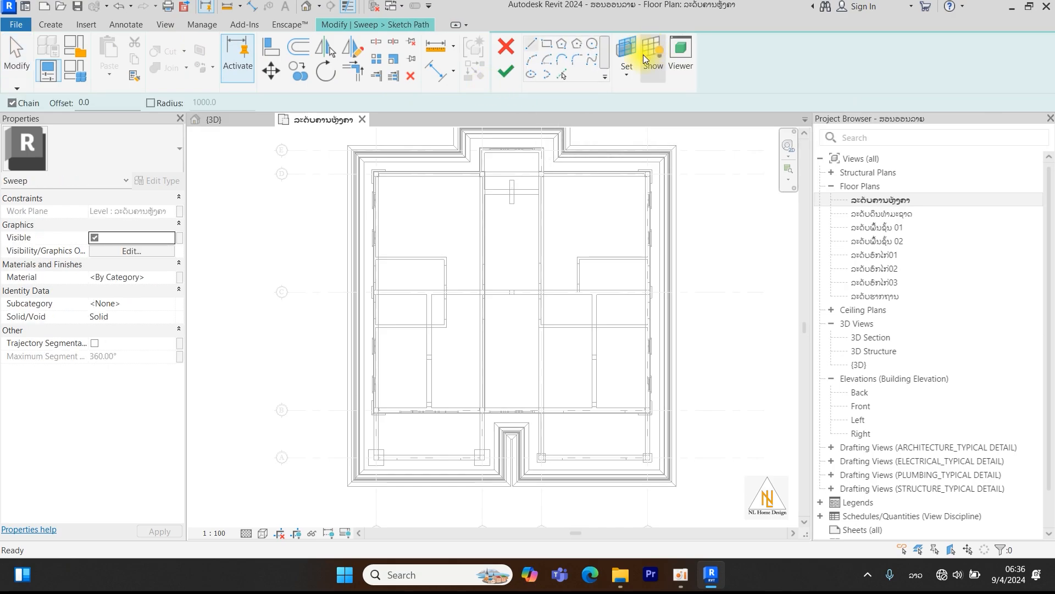
{"action": "scroll", "coordinate": [381, 181], "scroll_direction": "up", "scroll_amount": 6}
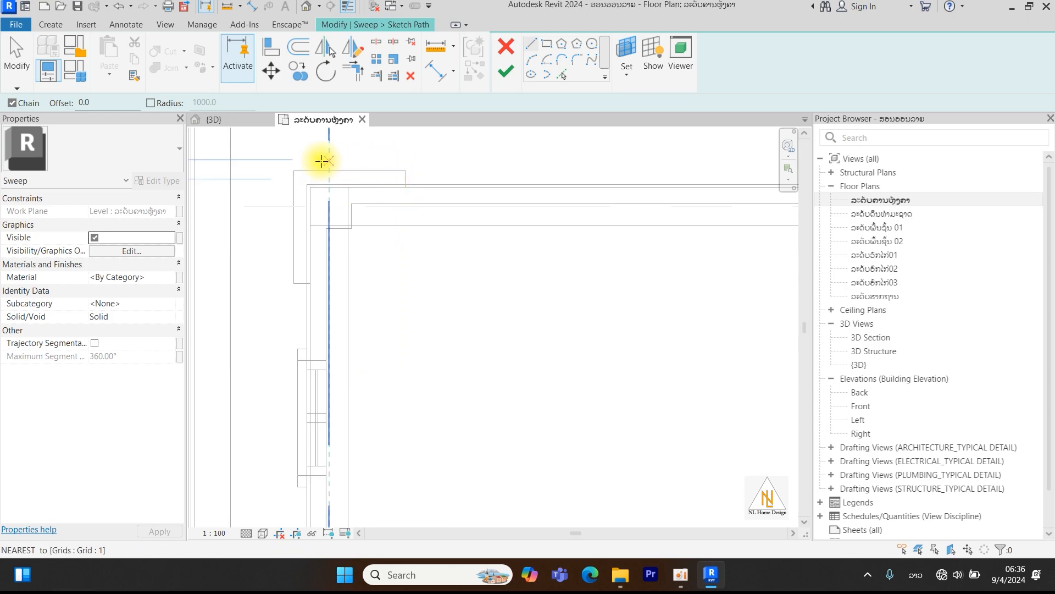
{"action": "scroll", "coordinate": [419, 230], "scroll_direction": "down", "scroll_amount": 5}
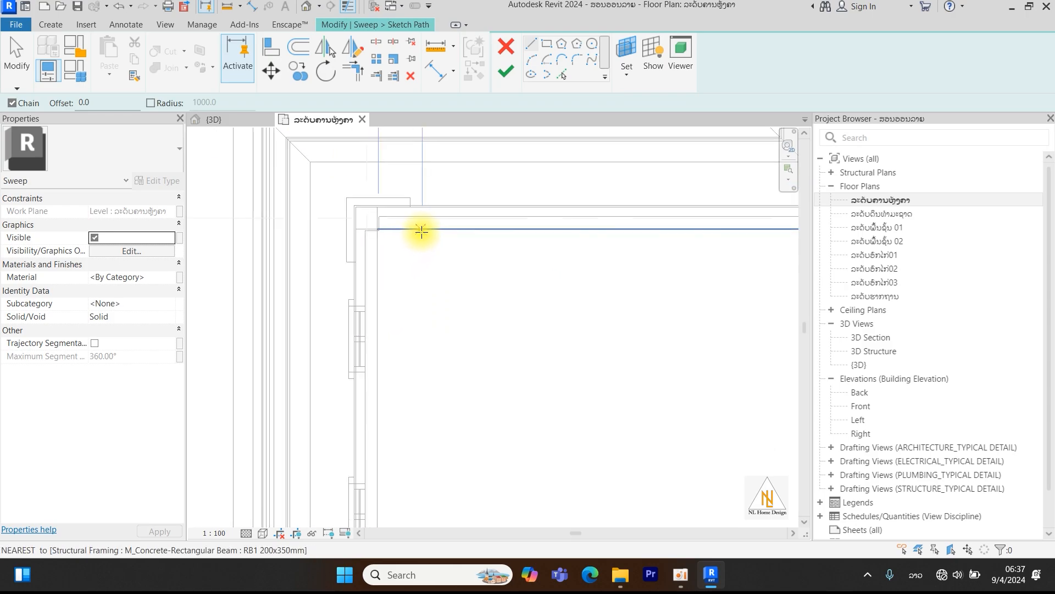
{"action": "scroll", "coordinate": [421, 253], "scroll_direction": "up", "scroll_amount": 5}
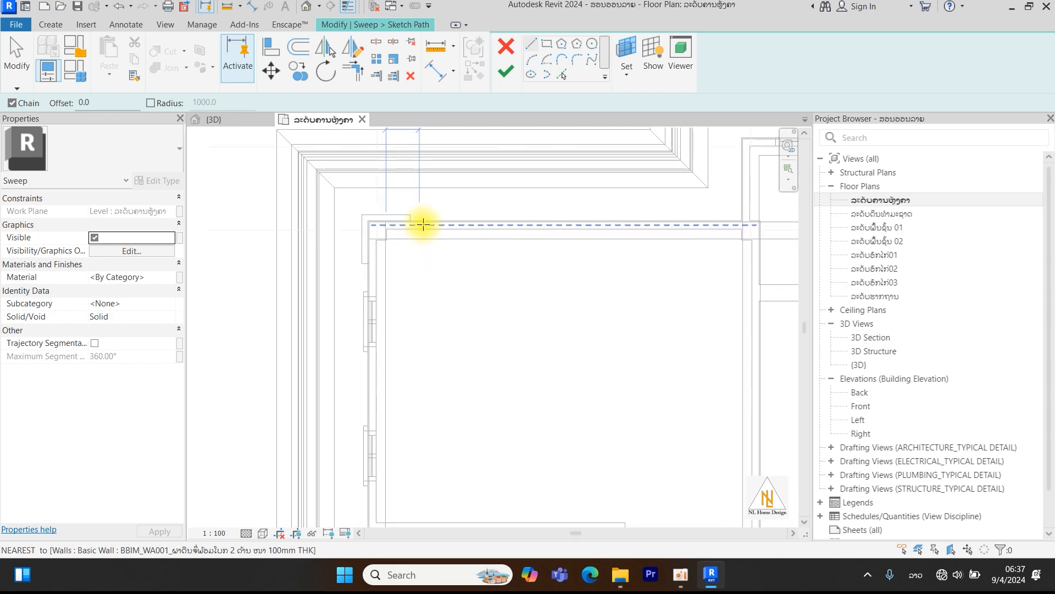
{"action": "scroll", "coordinate": [415, 242], "scroll_direction": "up", "scroll_amount": 2}
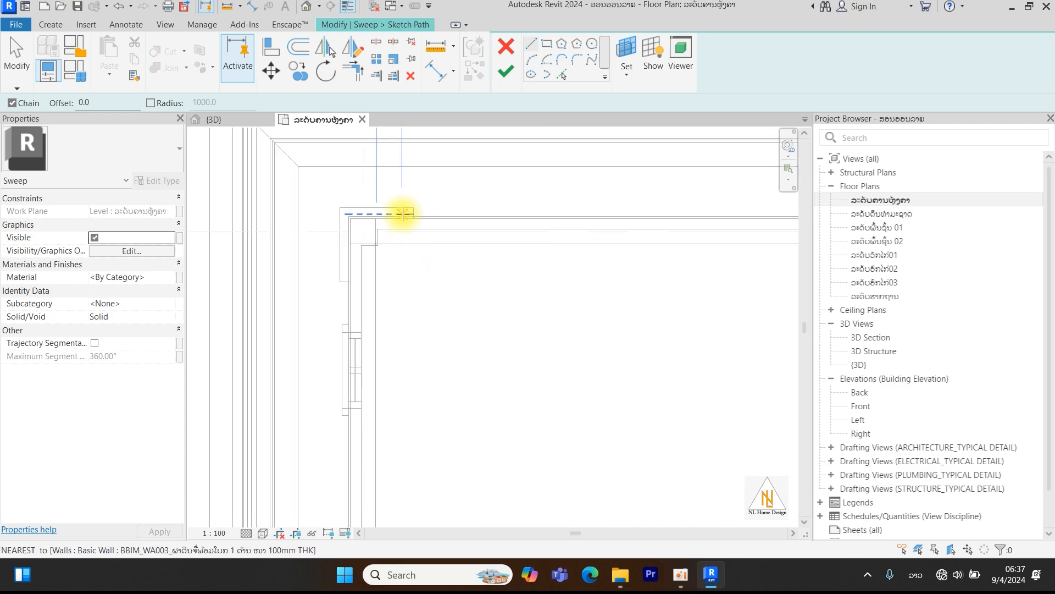
{"action": "left_click", "coordinate": [531, 55]}
{"action": "scroll", "coordinate": [411, 219], "scroll_direction": "up", "scroll_amount": 4}
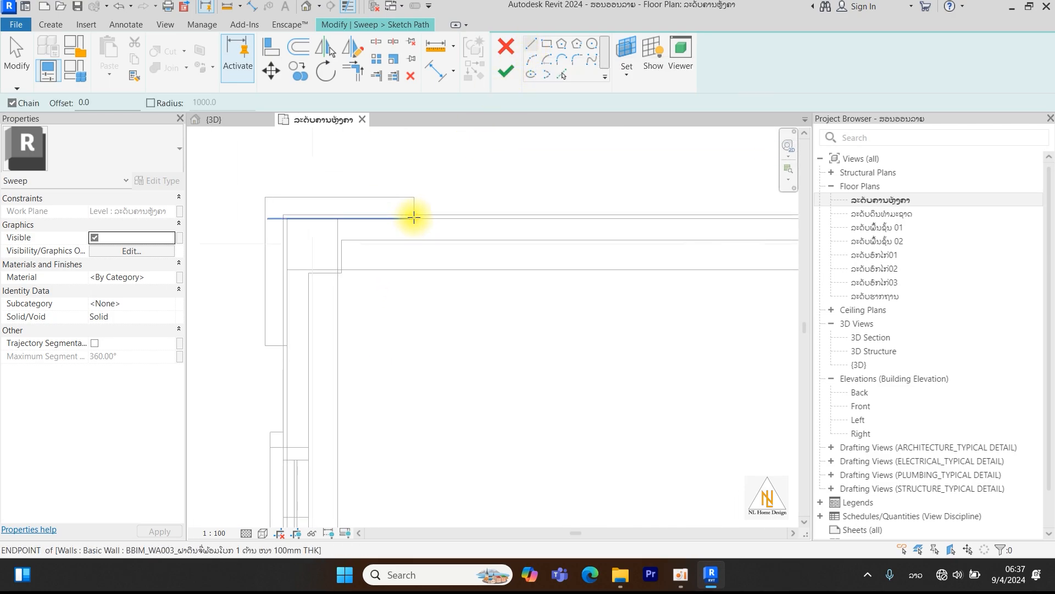
{"action": "left_click", "coordinate": [415, 208]}
{"action": "scroll", "coordinate": [389, 177], "scroll_direction": "down", "scroll_amount": 3}
{"action": "left_click", "coordinate": [324, 179]}
{"action": "left_click", "coordinate": [324, 406]}
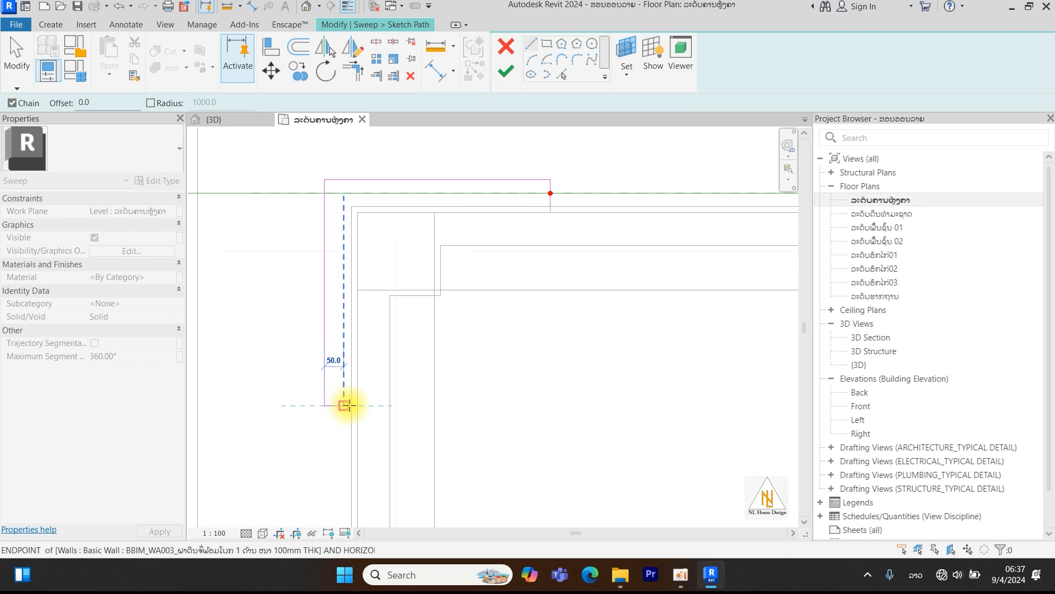
{"action": "left_click", "coordinate": [352, 405]}
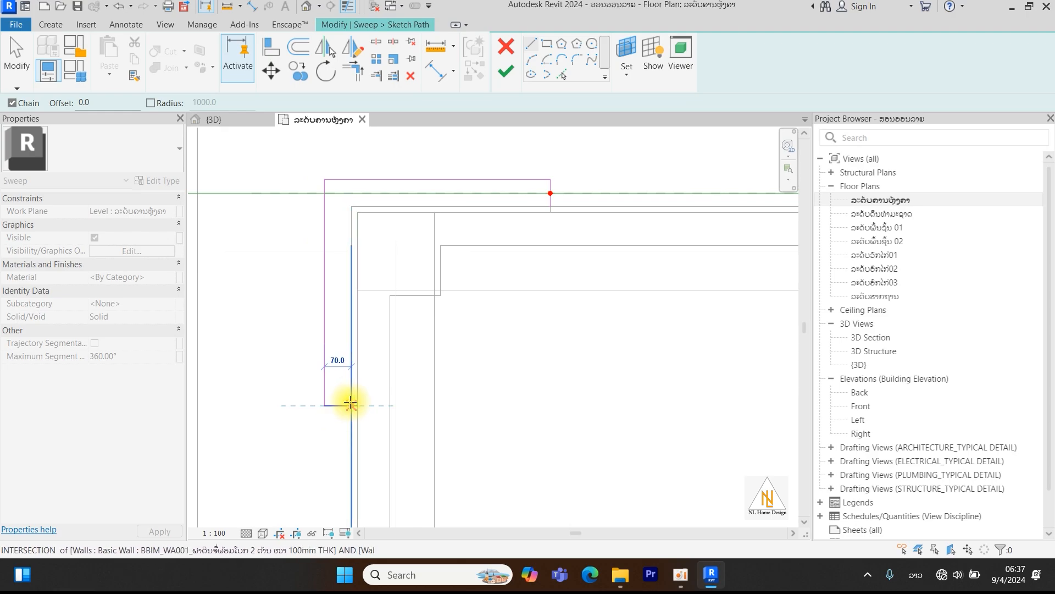
{"action": "key", "text": "Escape"}
{"action": "key", "text": "Escape"}
{"action": "scroll", "coordinate": [418, 319], "scroll_direction": "down", "scroll_amount": 5}
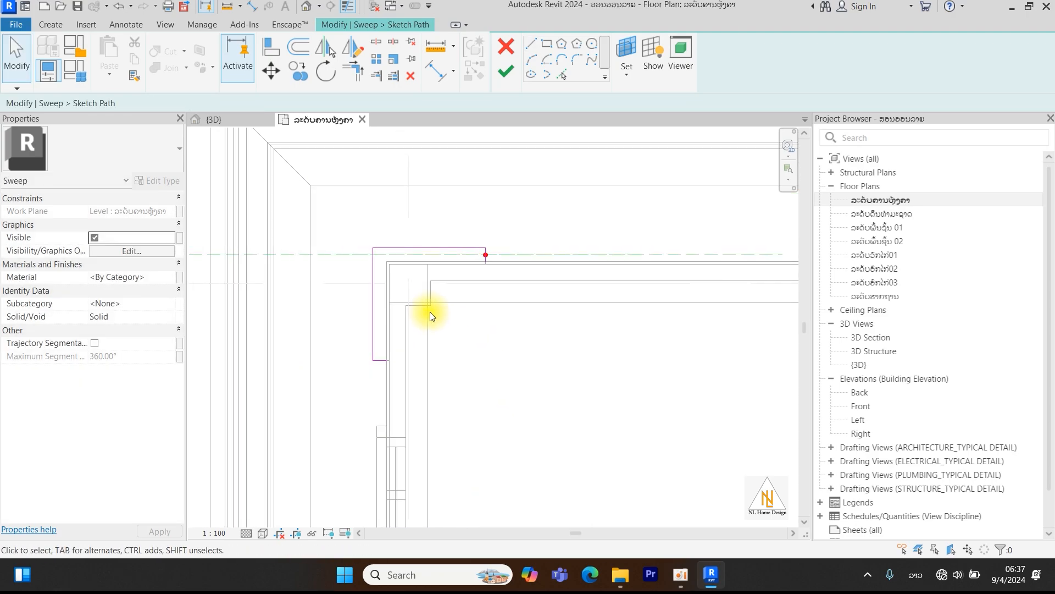
{"action": "left_click", "coordinate": [510, 75]}
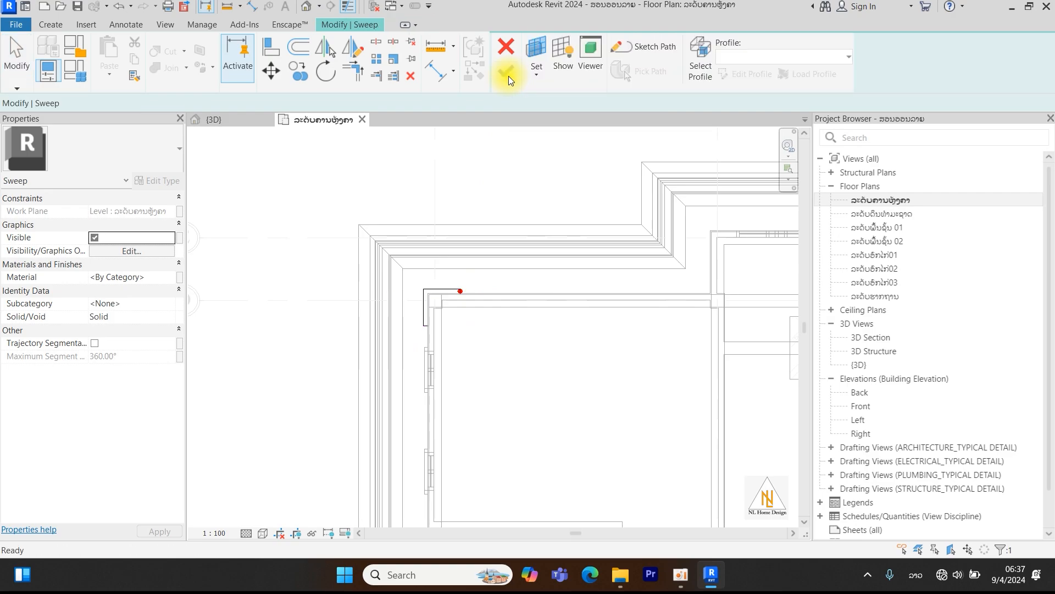
With the sweep's profile selected, show the {3D} view in the Hidden Line visual style.
{"action": "scroll", "coordinate": [472, 292], "scroll_direction": "up", "scroll_amount": 4}
{"action": "scroll", "coordinate": [404, 280], "scroll_direction": "down", "scroll_amount": 5}
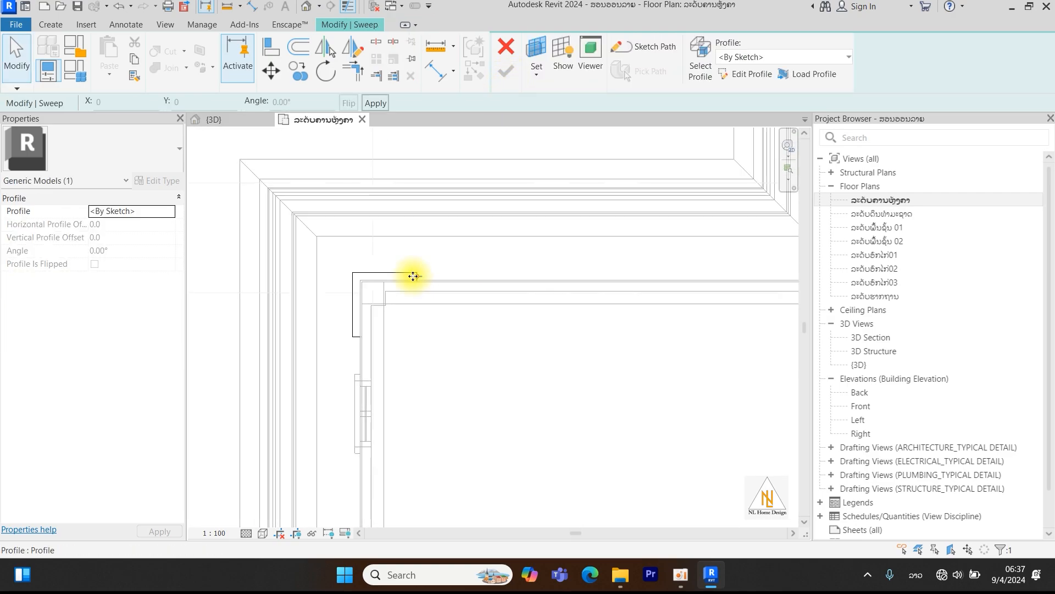
{"action": "left_click", "coordinate": [229, 123]}
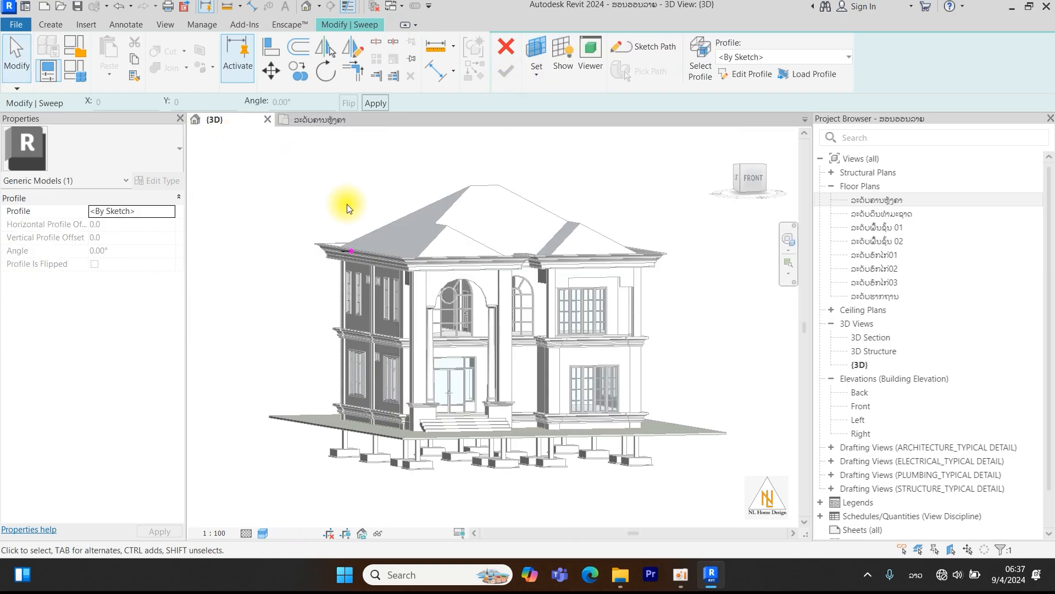
{"action": "middle_click_drag", "start_coordinate": [428, 338], "coordinate": [474, 412], "text": "shift"}
{"action": "left_click", "coordinate": [265, 535]}
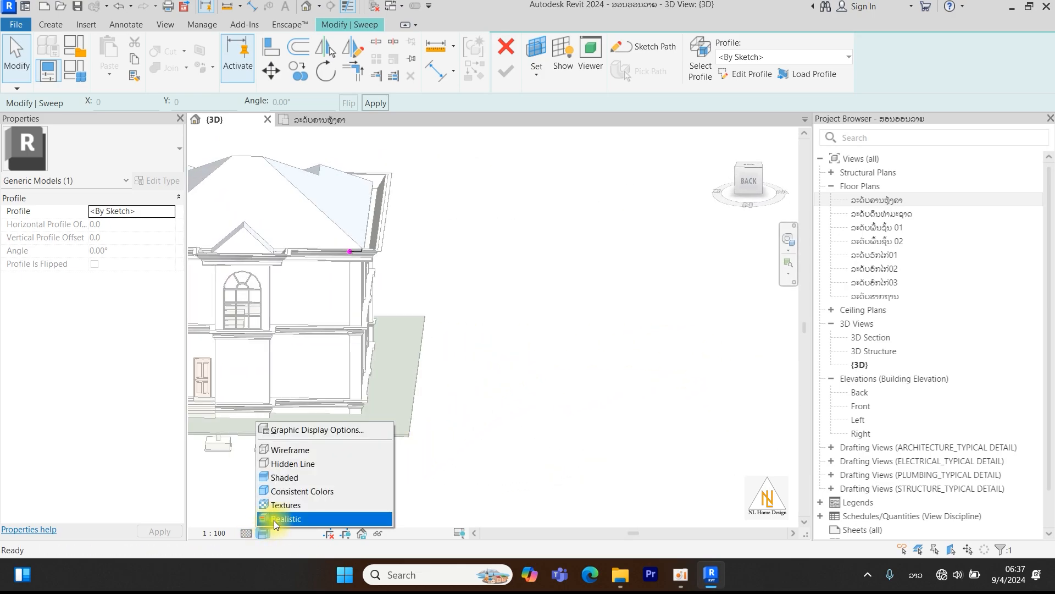
{"action": "left_click", "coordinate": [286, 468]}
{"action": "scroll", "coordinate": [571, 373], "scroll_direction": "down", "scroll_amount": 3}
Orient the 3D view to the back of the house and examine the sweep profile's position at the eave corner and the moulding below.
{"action": "middle_click_drag", "start_coordinate": [577, 378], "coordinate": [583, 342], "text": "shift"}
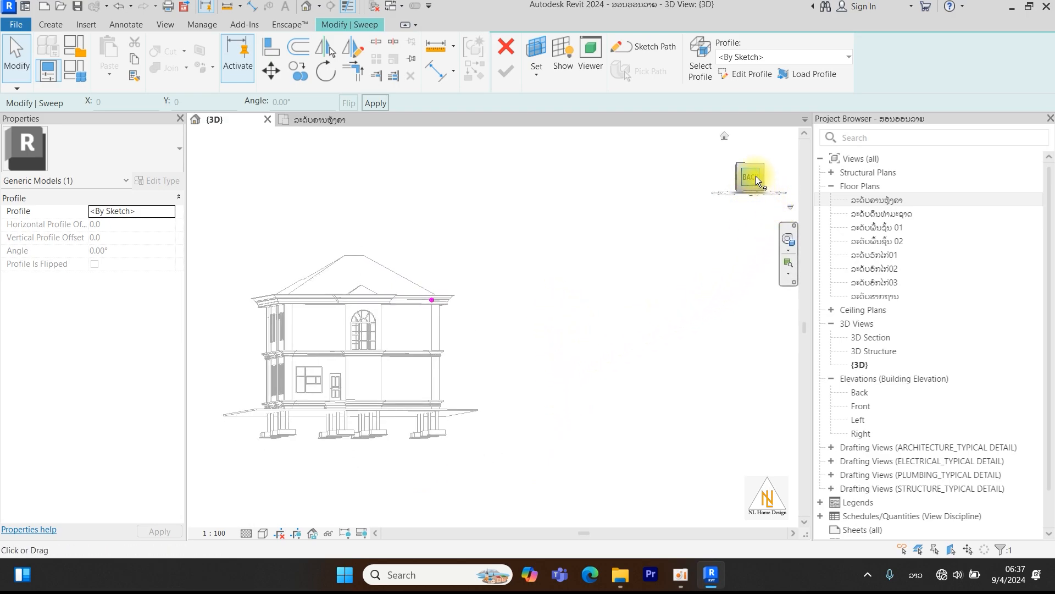
{"action": "middle_click_drag", "start_coordinate": [442, 311], "coordinate": [605, 366], "text": "shift"}
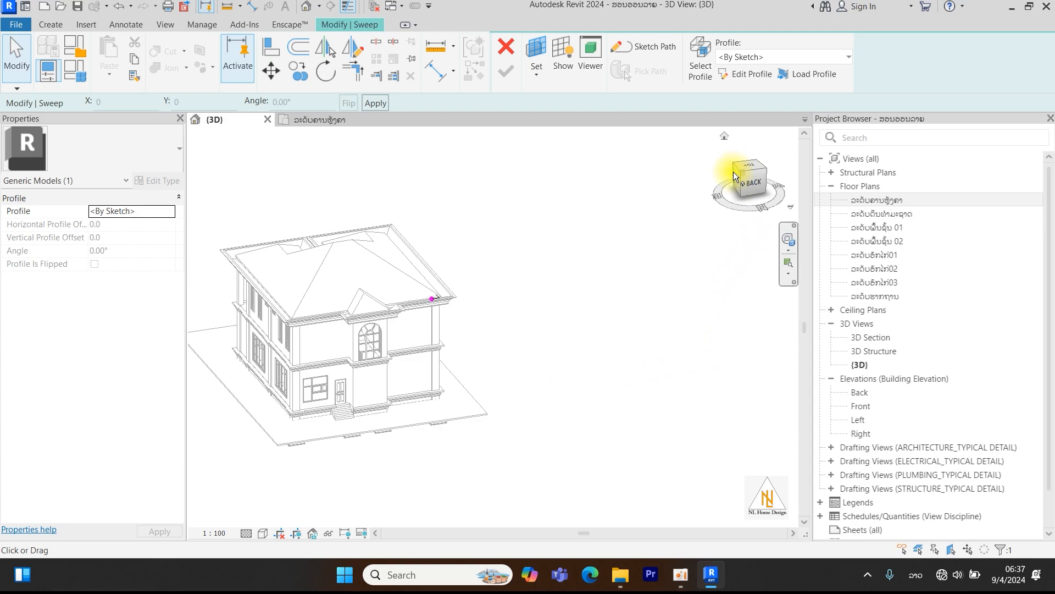
{"action": "left_click", "coordinate": [725, 136]}
{"action": "middle_click_drag", "start_coordinate": [435, 381], "coordinate": [533, 273], "text": "shift"}
{"action": "scroll", "coordinate": [503, 301], "scroll_direction": "up", "scroll_amount": 2}
{"action": "middle_click_drag", "start_coordinate": [499, 305], "coordinate": [608, 306], "text": "shift"}
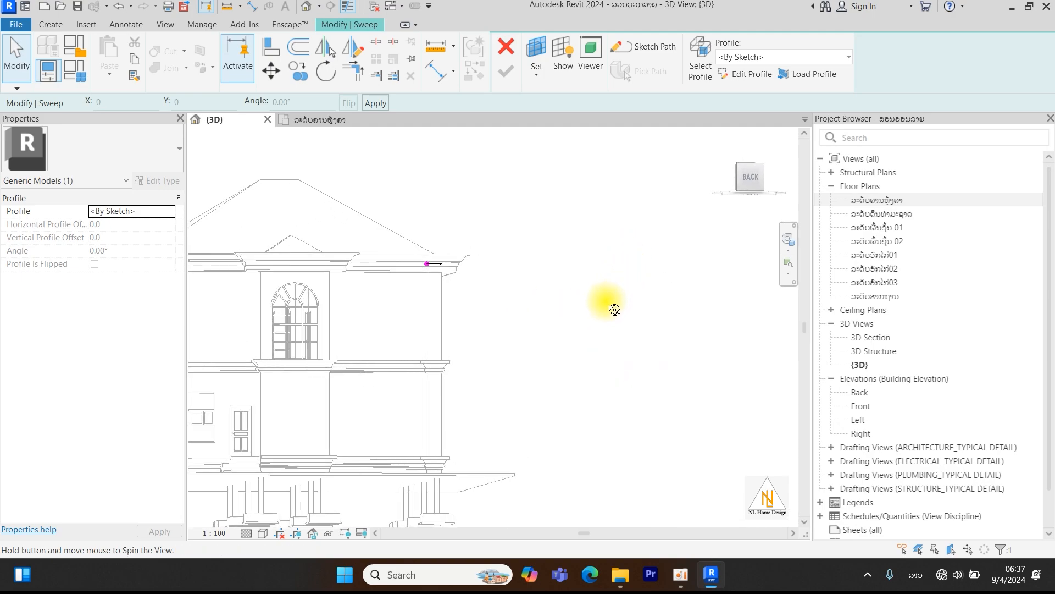
{"action": "left_click", "coordinate": [748, 180]}
{"action": "scroll", "coordinate": [613, 271], "scroll_direction": "up", "scroll_amount": 5}
{"action": "scroll", "coordinate": [670, 348], "scroll_direction": "down", "scroll_amount": 5}
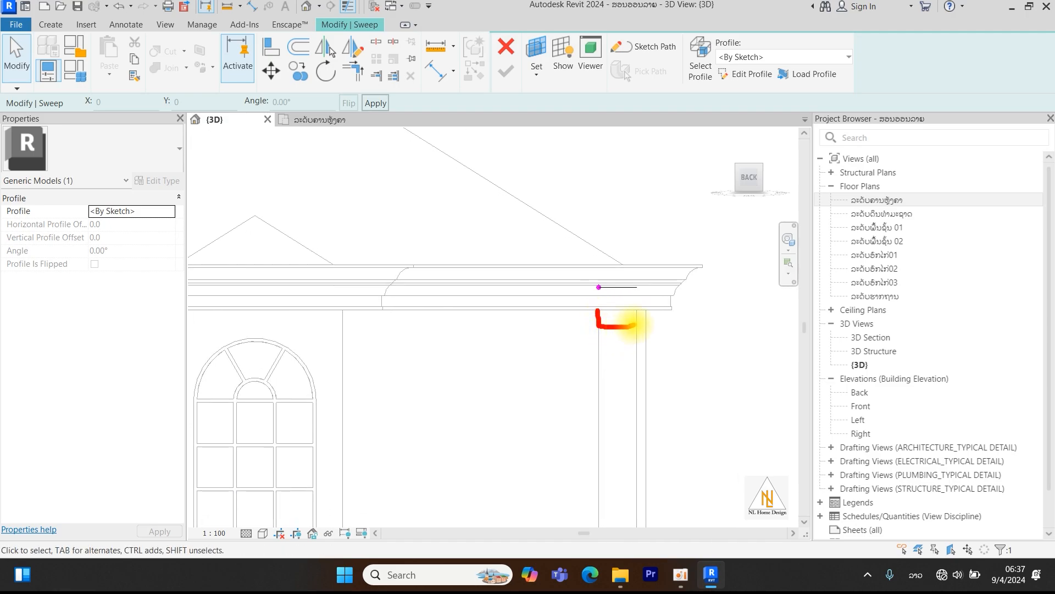
{"action": "middle_click_drag", "start_coordinate": [643, 375], "coordinate": [616, 283]}
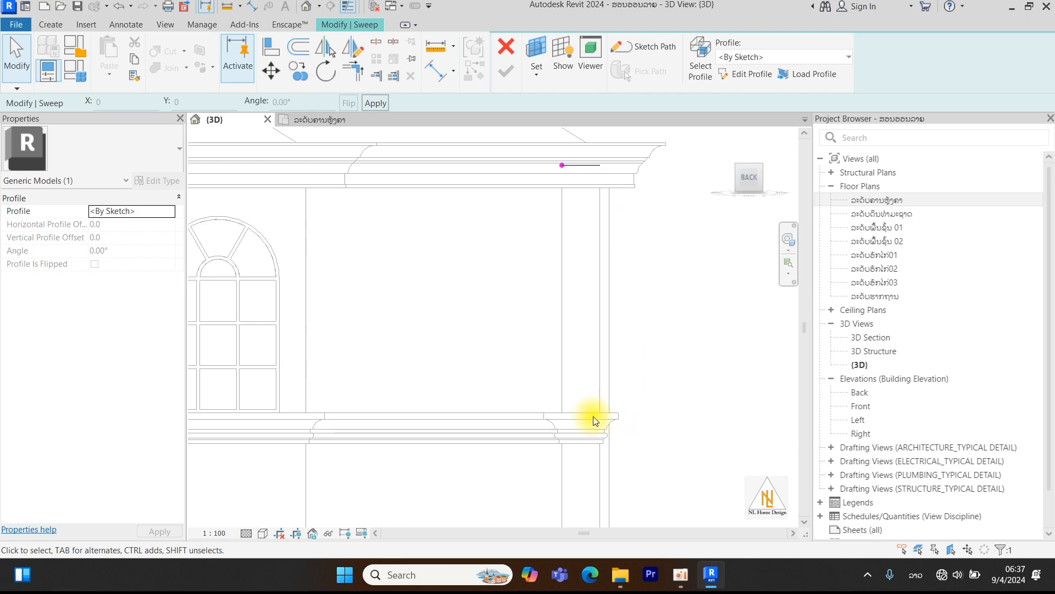
{"action": "scroll", "coordinate": [576, 428], "scroll_direction": "down", "scroll_amount": 5}
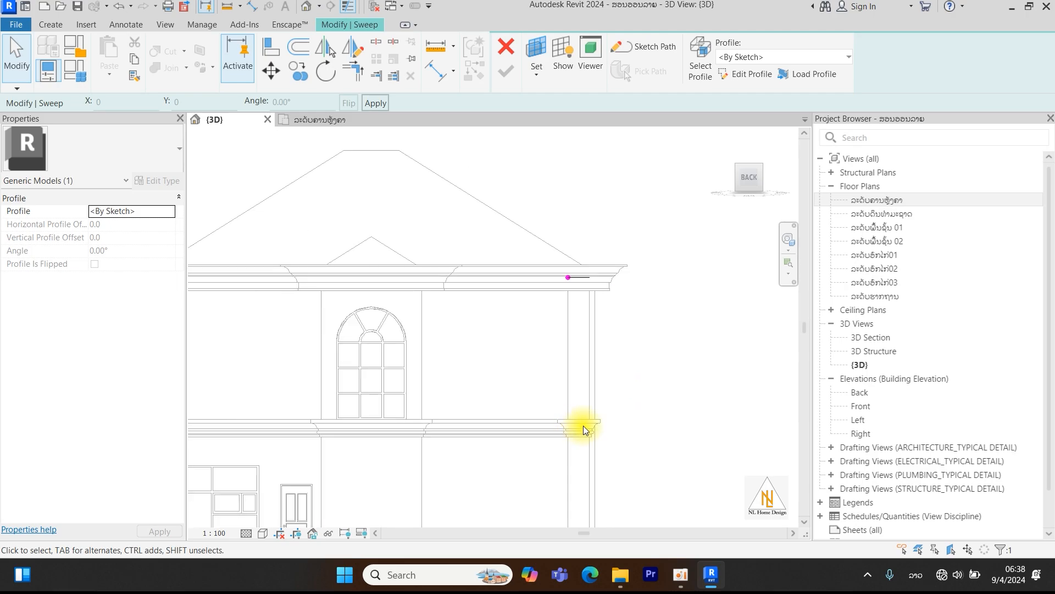
{"action": "scroll", "coordinate": [569, 288], "scroll_direction": "up", "scroll_amount": 3}
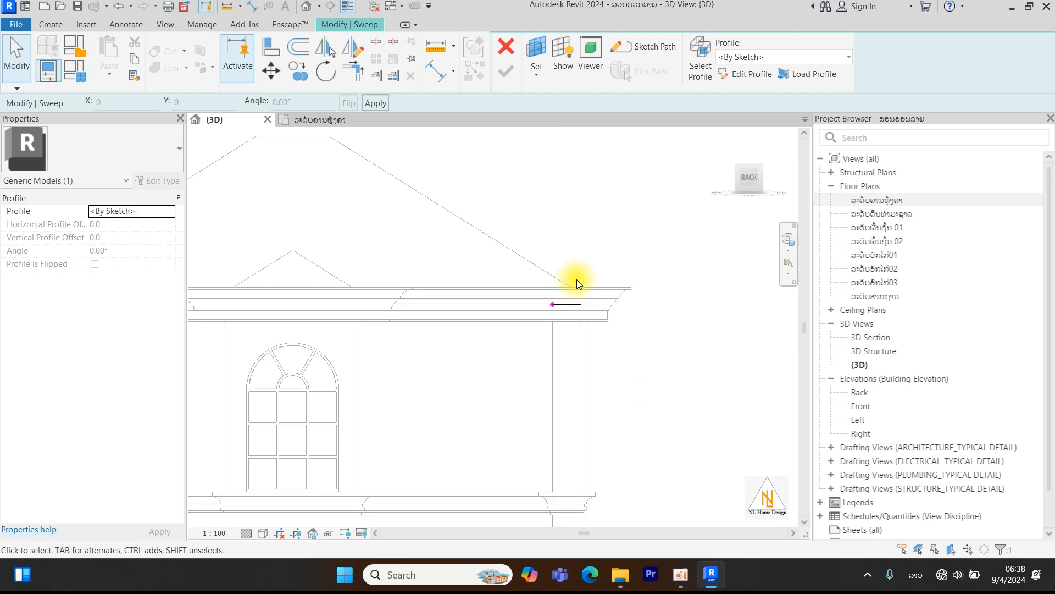
Assign Profile_PMT-01_290x480 - Copy1 as the sweep's profile at the eave corner.
{"action": "left_click", "coordinate": [849, 57]}
{"action": "scroll", "coordinate": [789, 194], "scroll_direction": "down", "scroll_amount": 10}
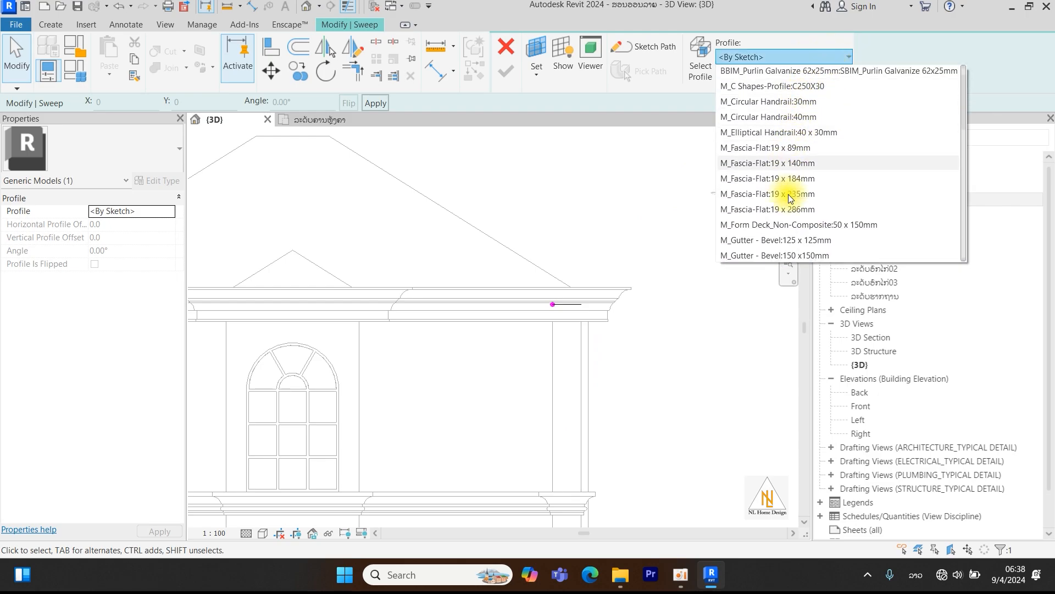
{"action": "scroll", "coordinate": [788, 208], "scroll_direction": "down", "scroll_amount": 3}
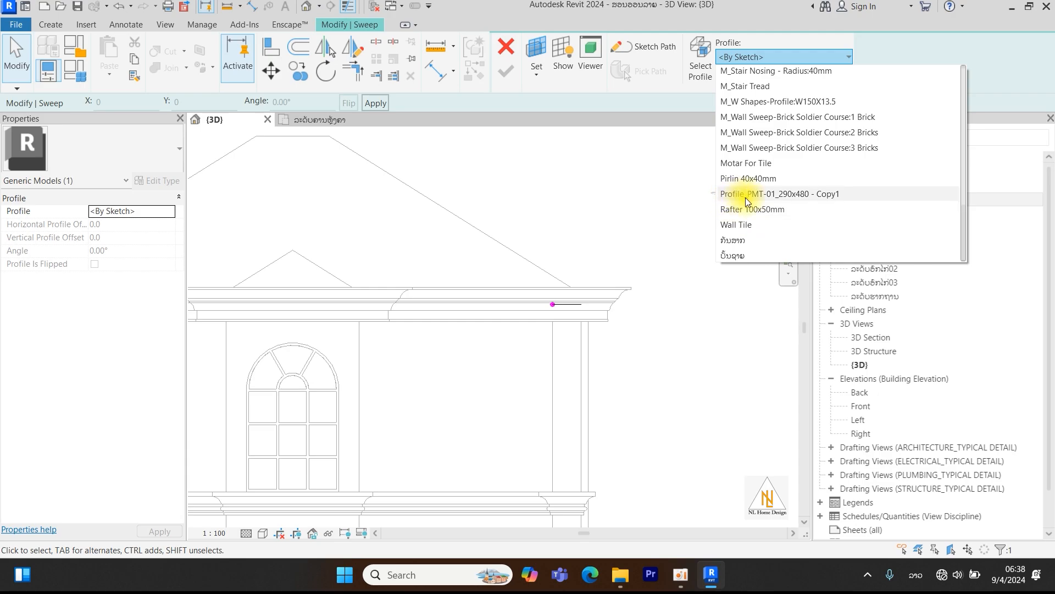
{"action": "left_click", "coordinate": [774, 192]}
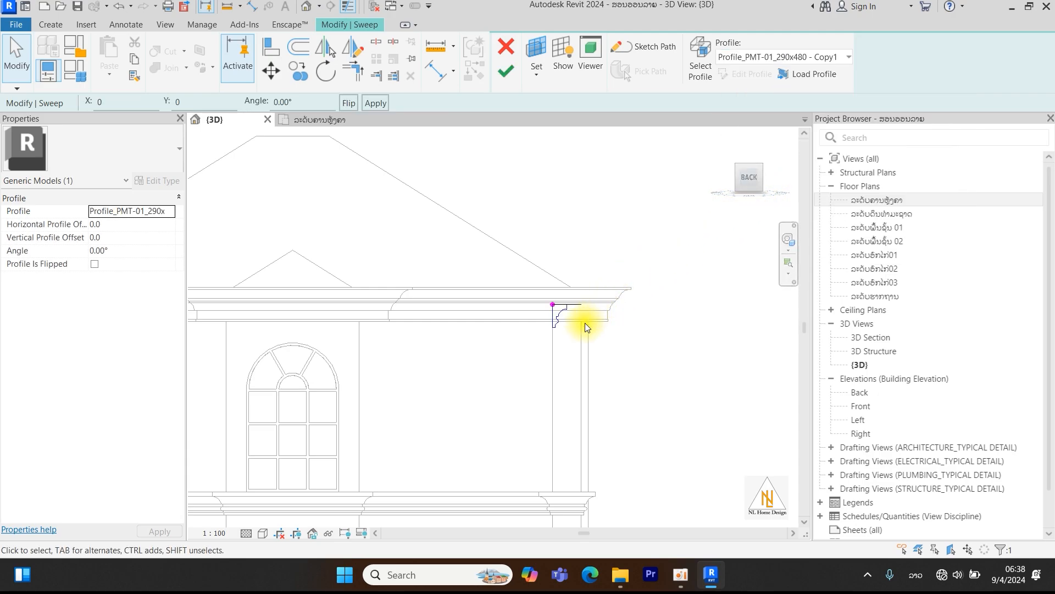
{"action": "middle_click_drag", "start_coordinate": [584, 322], "coordinate": [569, 301]}
{"action": "scroll", "coordinate": [569, 301], "scroll_direction": "up", "scroll_amount": 3}
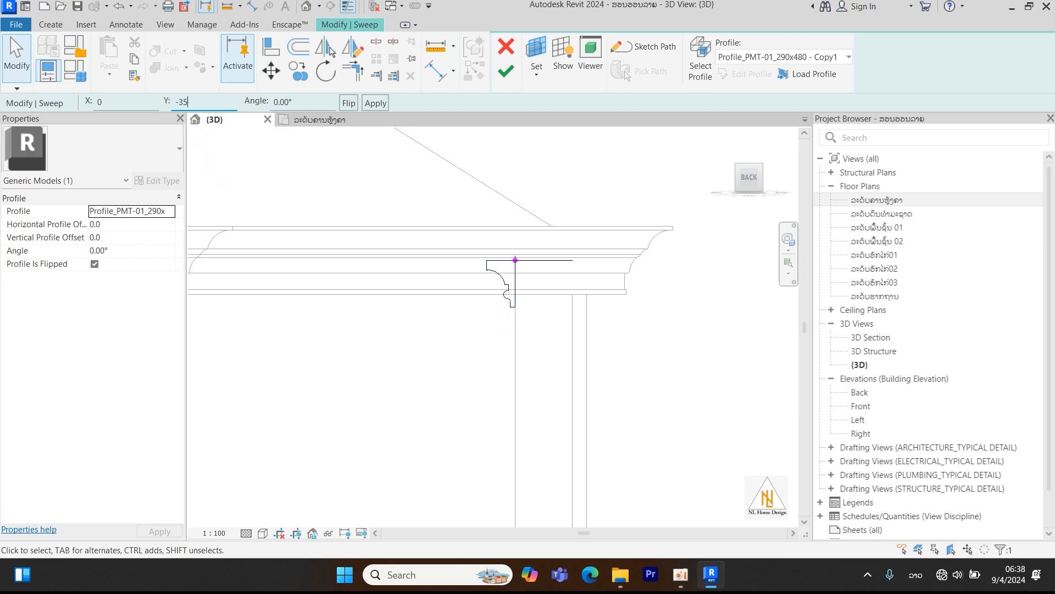
Set the sweep profile's vertical offset to -350, then finish the sweep and the in-place model.
{"action": "scroll", "coordinate": [507, 288], "scroll_direction": "down", "scroll_amount": 3}
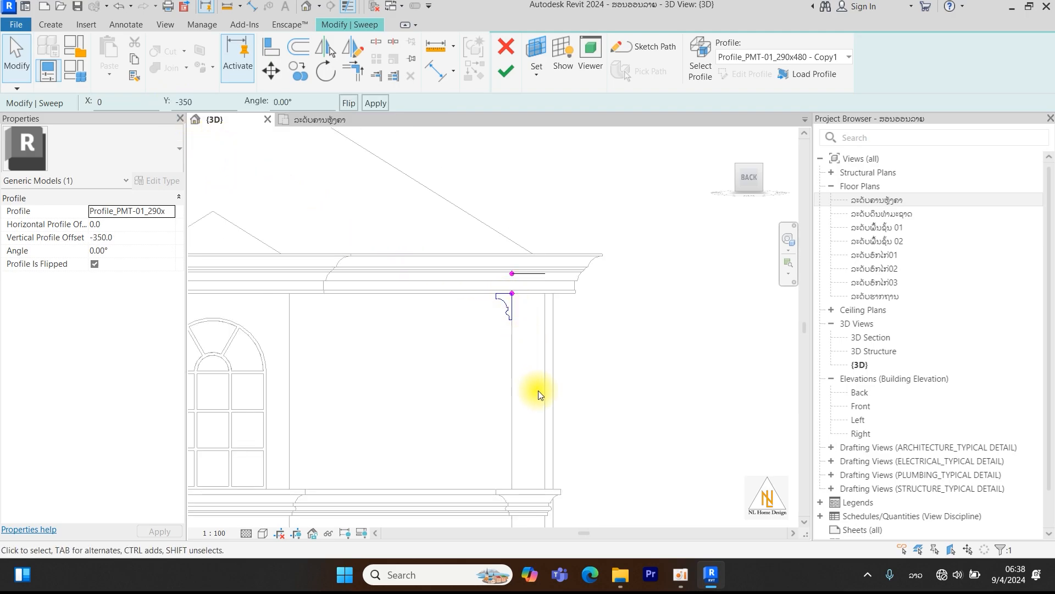
{"action": "left_click", "coordinate": [509, 74]}
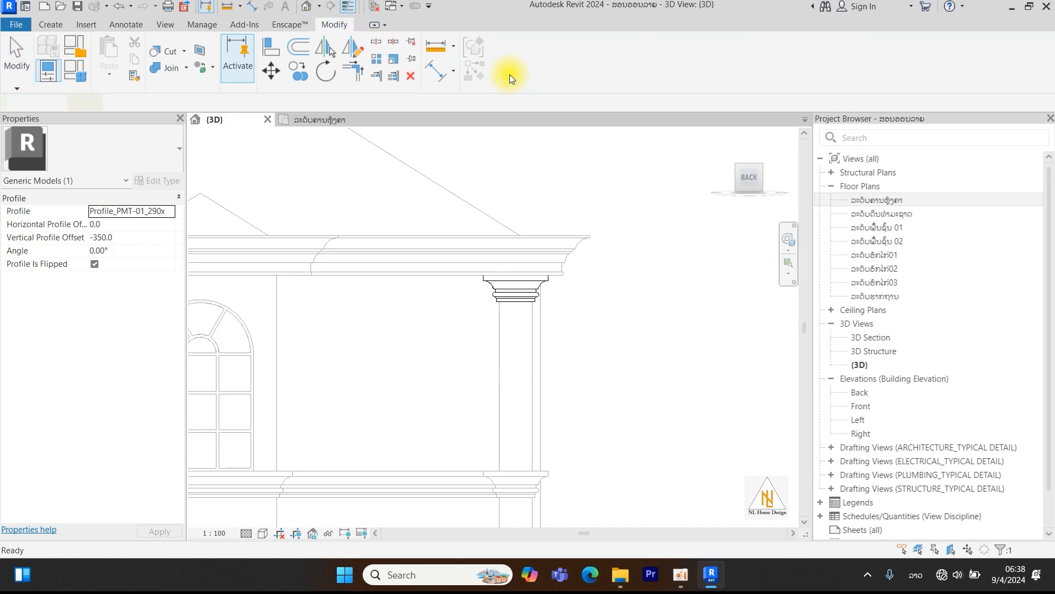
{"action": "middle_click_drag", "start_coordinate": [613, 288], "coordinate": [541, 246], "text": "shift"}
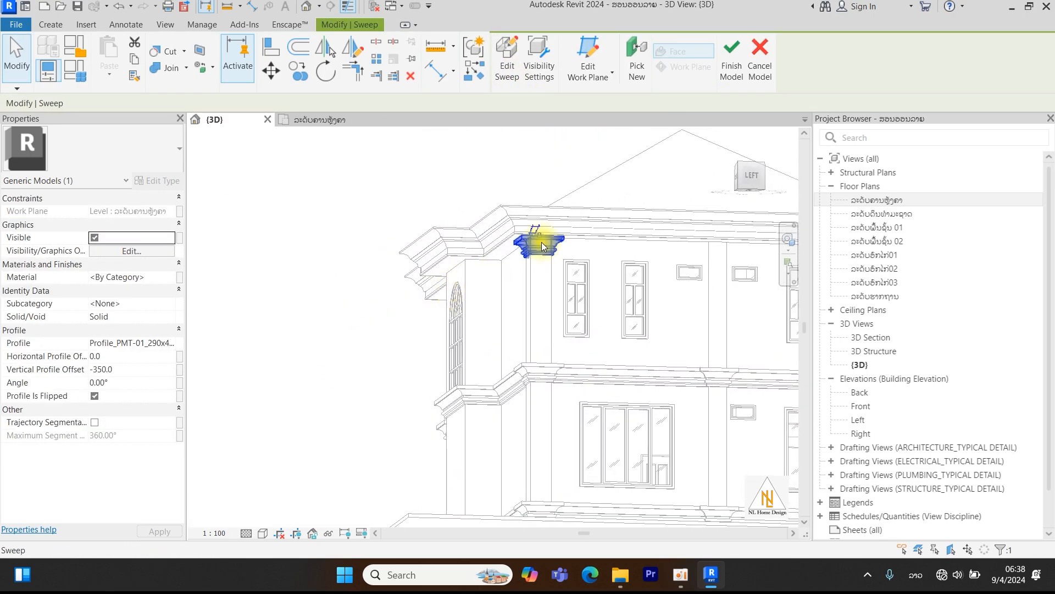
{"action": "left_click", "coordinate": [732, 65]}
Examine the finished moulding below the eave corner and the whole house from several sides in the 3D view.
{"action": "middle_click_drag", "start_coordinate": [632, 301], "coordinate": [599, 330], "text": "shift"}
{"action": "scroll", "coordinate": [599, 331], "scroll_direction": "up", "scroll_amount": 6}
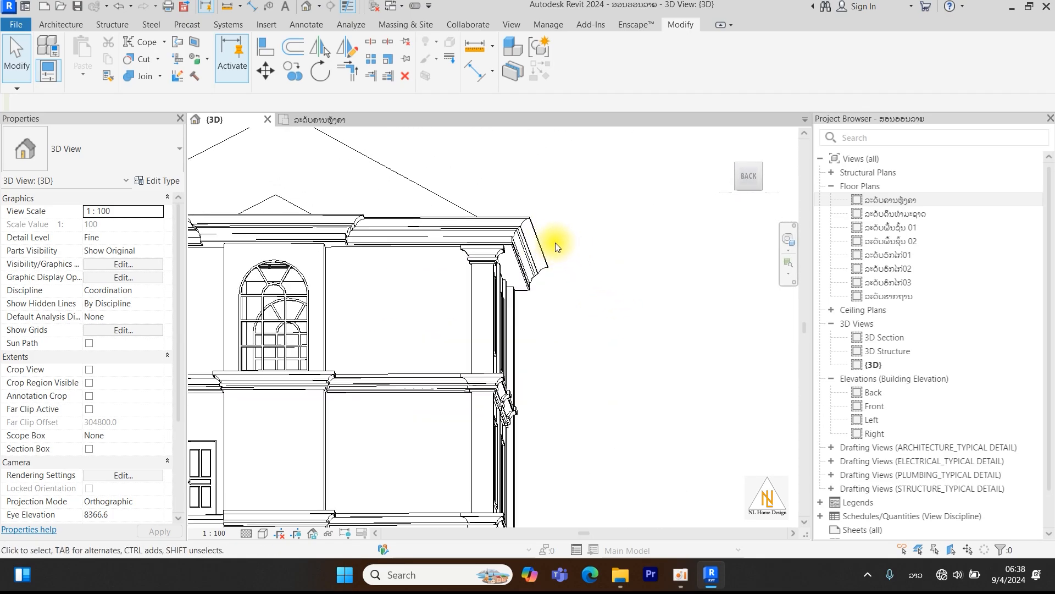
{"action": "scroll", "coordinate": [446, 265], "scroll_direction": "down", "scroll_amount": 6}
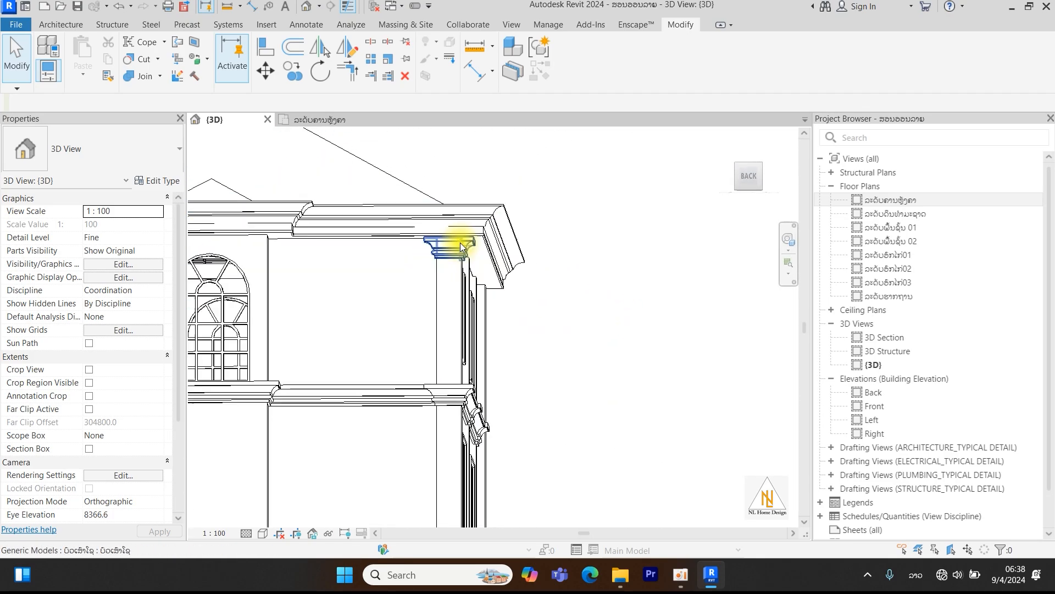
{"action": "middle_click_drag", "start_coordinate": [539, 310], "coordinate": [448, 389], "text": "shift"}
{"action": "scroll", "coordinate": [539, 368], "scroll_direction": "down", "scroll_amount": 3}
{"action": "middle_click_drag", "start_coordinate": [538, 365], "coordinate": [550, 384], "text": "shift"}
{"action": "left_click", "coordinate": [727, 137]}
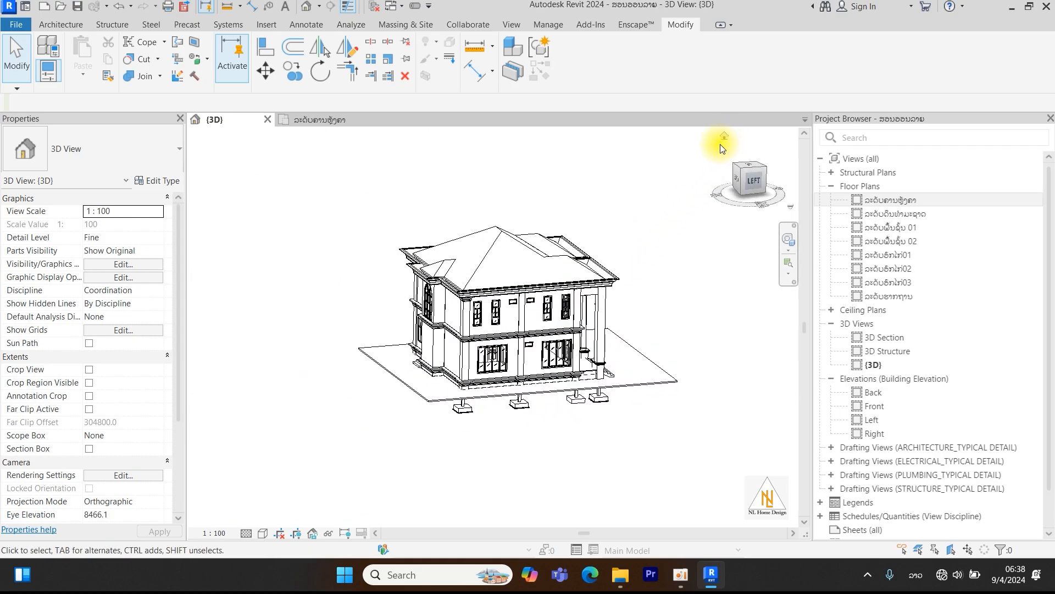
{"action": "middle_click_drag", "start_coordinate": [649, 374], "coordinate": [670, 460], "text": "shift"}
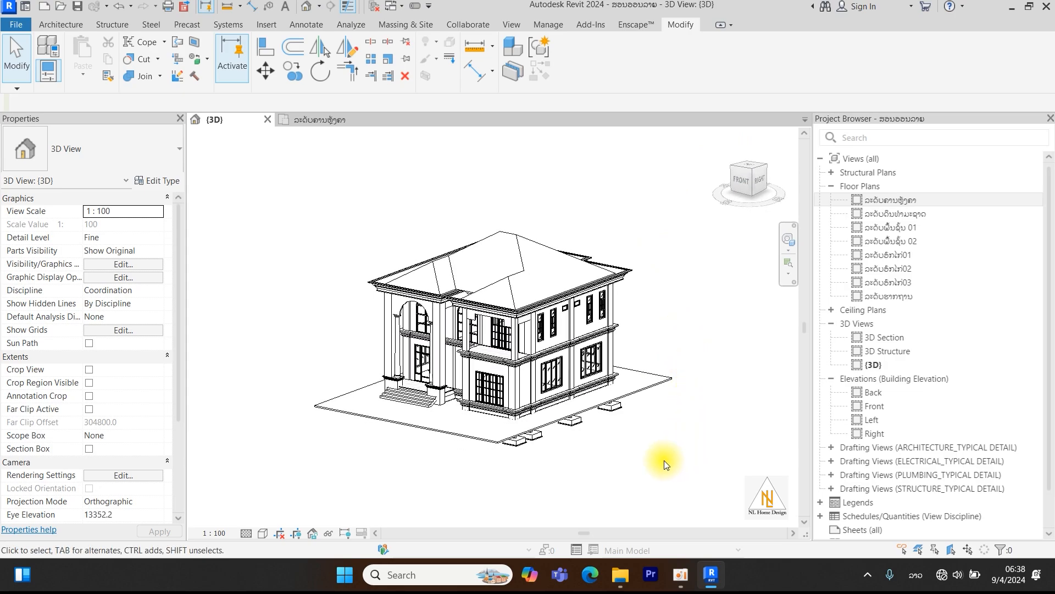
{"action": "mouse_move", "coordinate": [709, 578]}
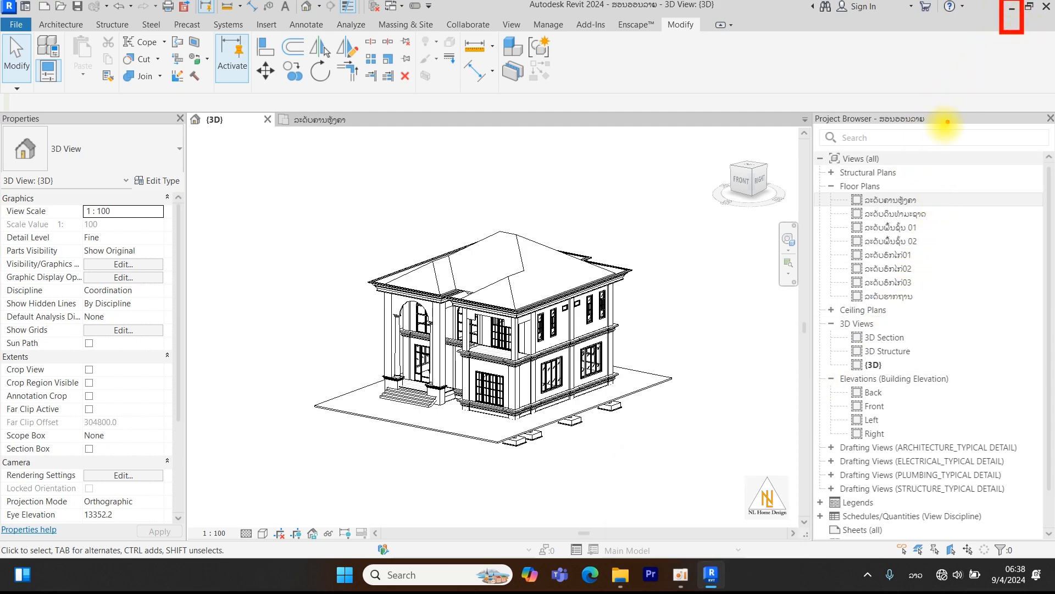
{"action": "mouse_move", "coordinate": [705, 556]}
{"action": "left_mouse_down"}
{"action": "mouse_move", "coordinate": [725, 564]}
{"action": "mouse_move", "coordinate": [706, 572]}
{"action": "left_mouse_up"}
{"action": "left_click_drag", "start_coordinate": [734, 428], "coordinate": [710, 537]}
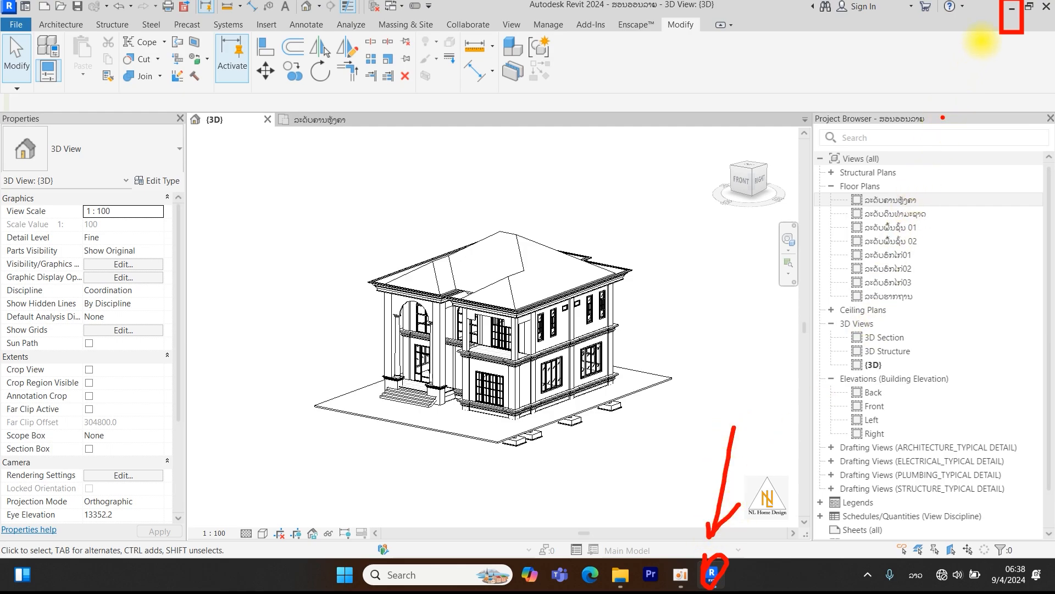
{"action": "key", "text": "Escape"}
Minimise Revit, the oCam window and the File Explorer window to reach the desktop.
{"action": "left_click", "coordinate": [1009, 7]}
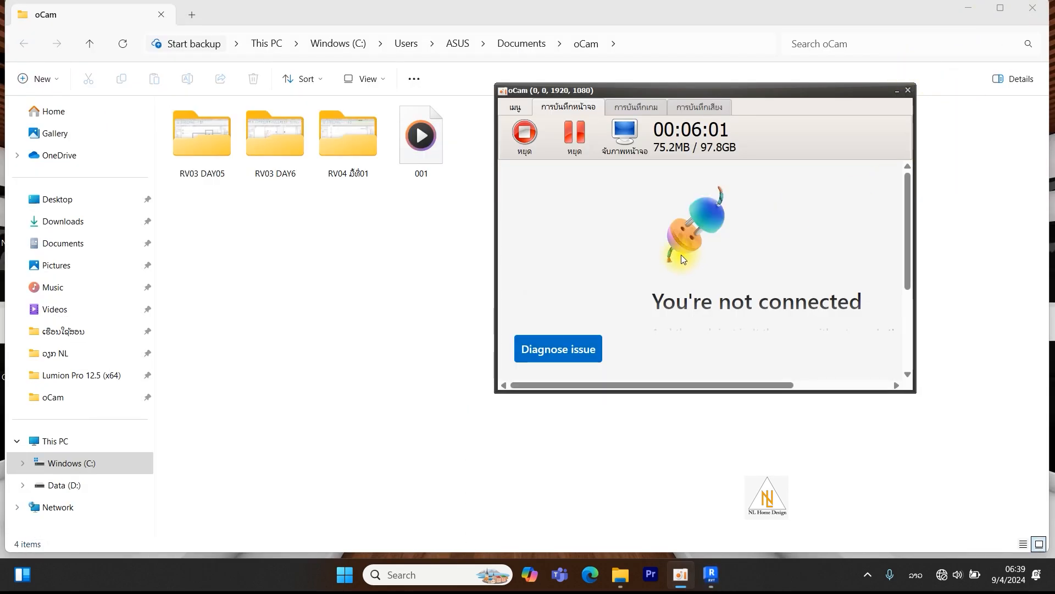
{"action": "left_click", "coordinate": [894, 91]}
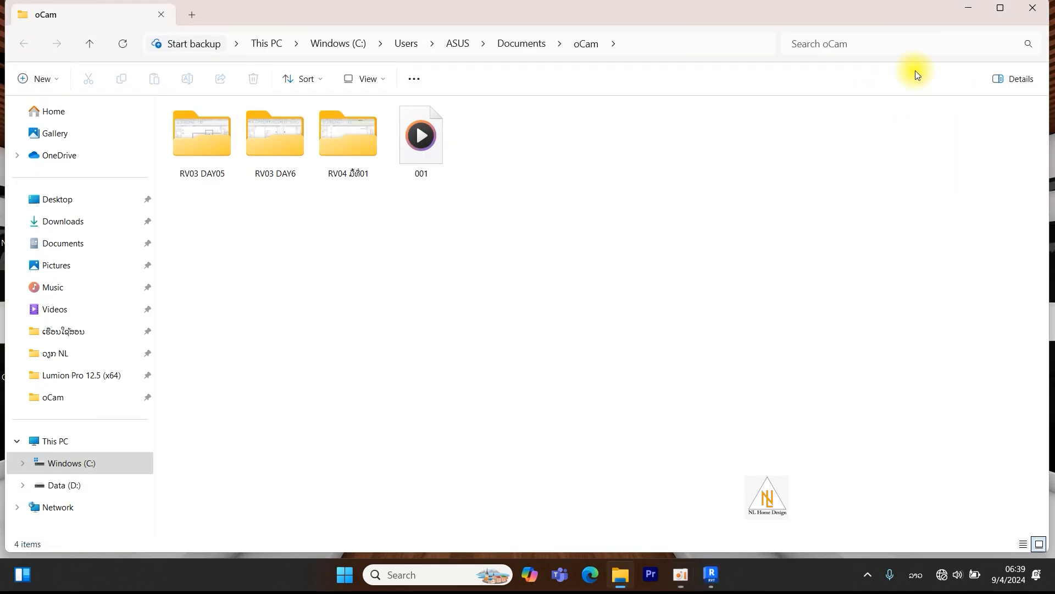
{"action": "left_click", "coordinate": [1023, 10]}
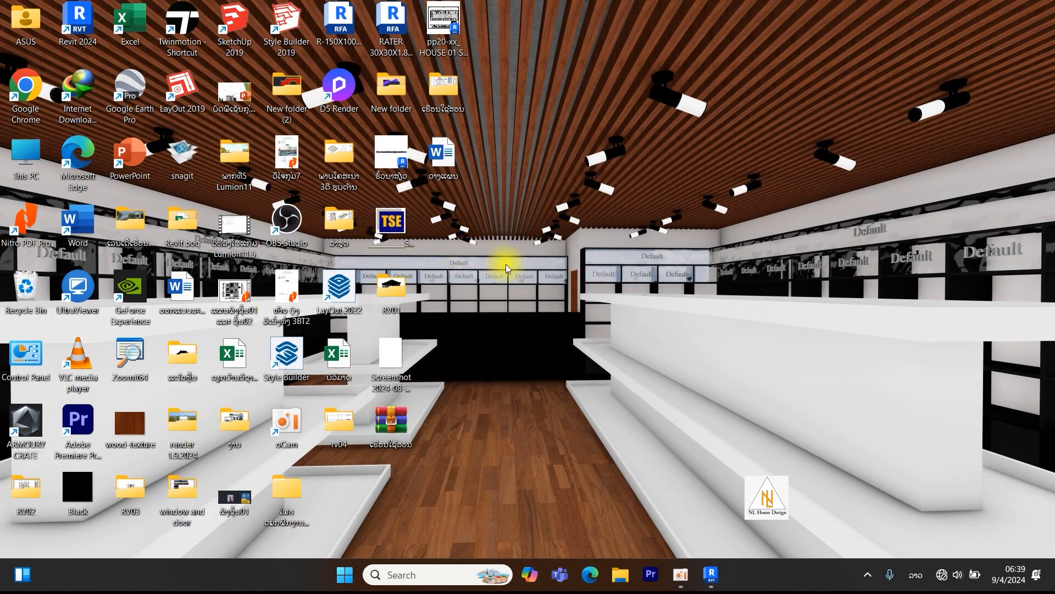
In File Explorer on Data (D:), open tempate brong, 01 BRONG_Info Revit for Construction Drawing Course, 01 Family and its Revit families folder.
{"action": "double_click", "coordinate": [18, 156]}
{"action": "double_click", "coordinate": [391, 138]}
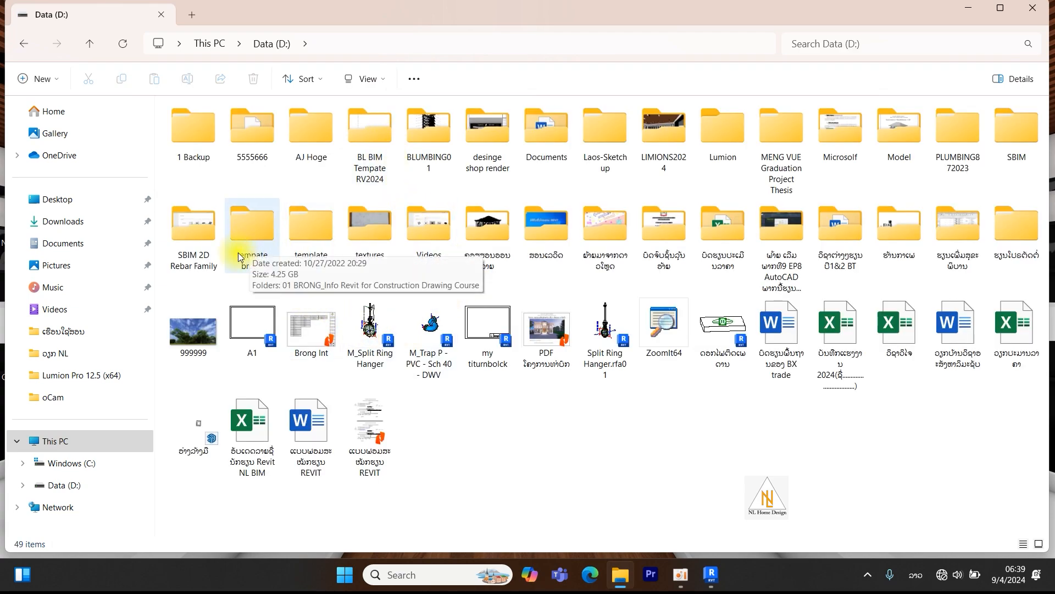
{"action": "double_click", "coordinate": [251, 236]}
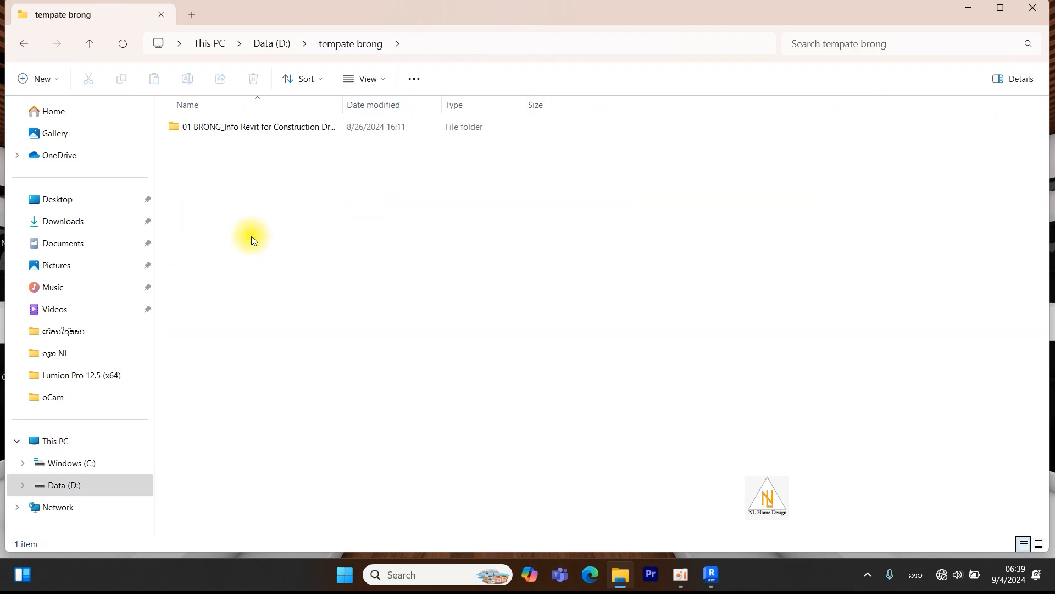
{"action": "double_click", "coordinate": [247, 131]}
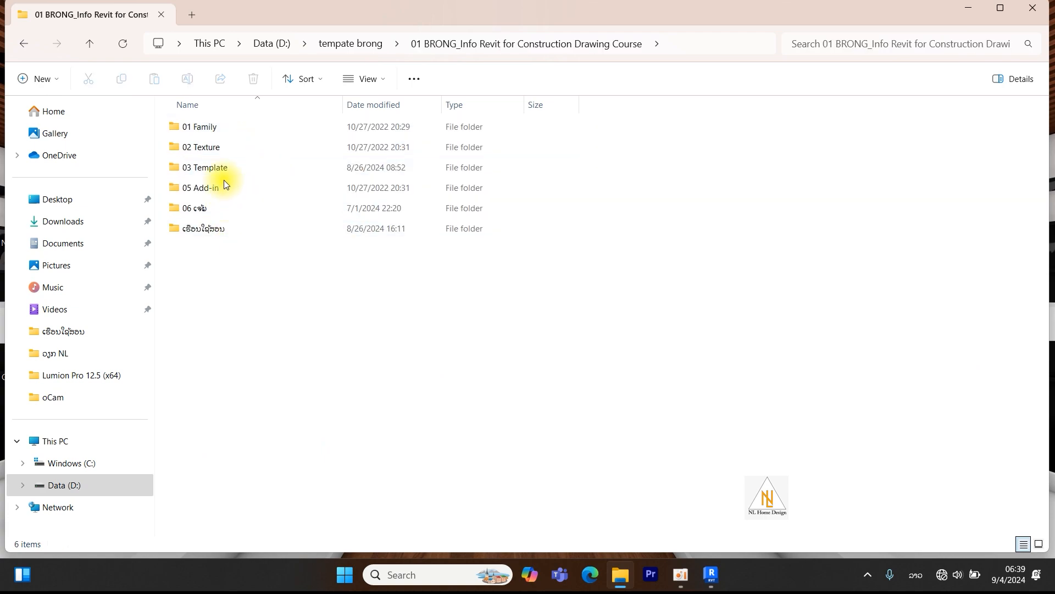
{"action": "double_click", "coordinate": [223, 129]}
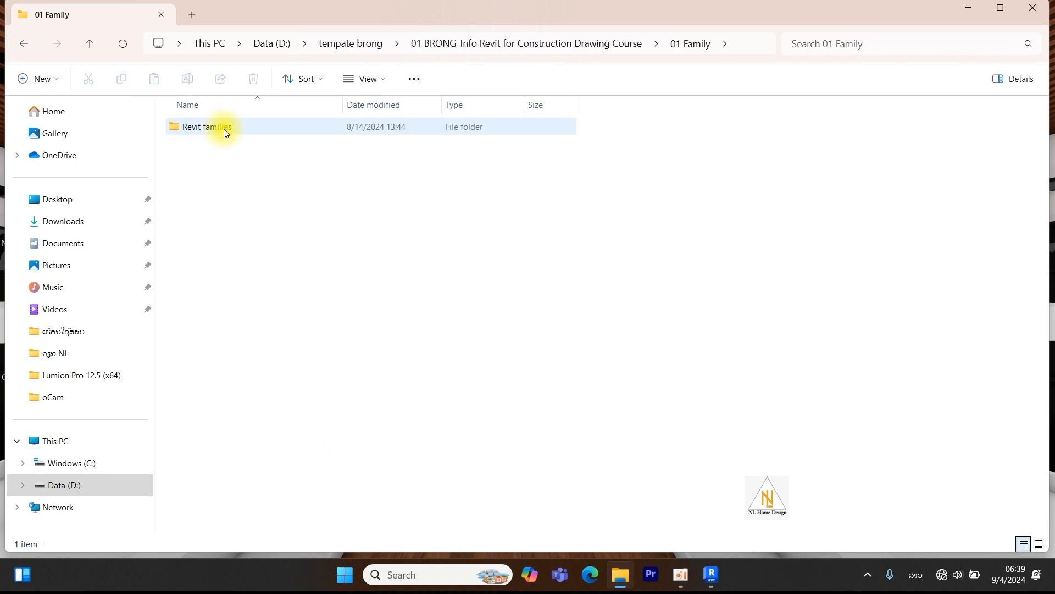
{"action": "double_click", "coordinate": [223, 128]}
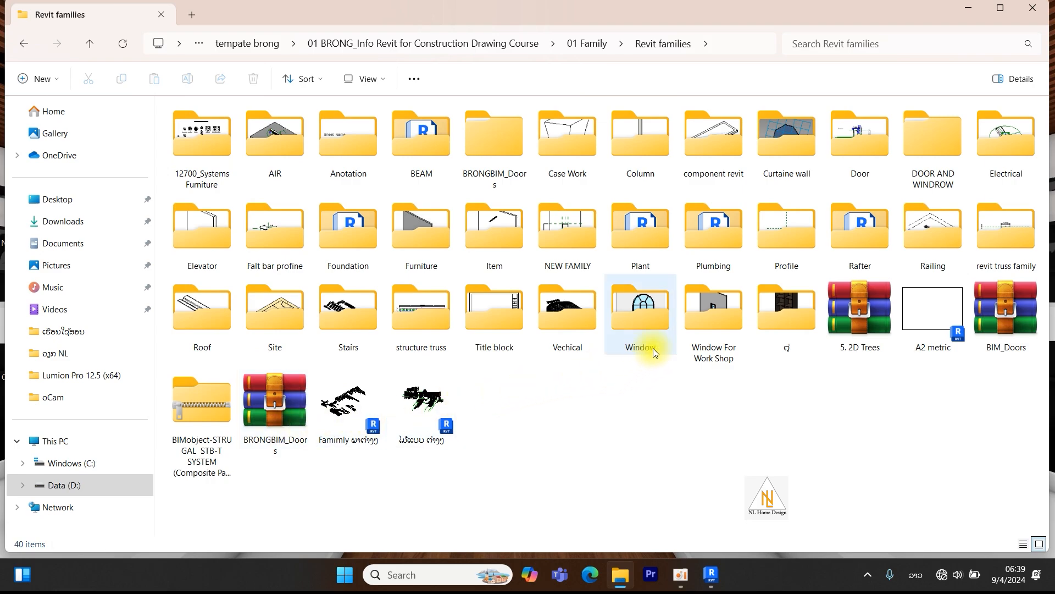
Open the Profile folder and its Romance RC Profile subfolder, and look through the profile thumbnails.
{"action": "key", "text": "ctrl+2"}
{"action": "mouse_move", "coordinate": [755, 203]}
{"action": "left_mouse_down", "text": "ctrl"}
{"action": "mouse_move", "coordinate": [806, 246]}
{"action": "mouse_move", "coordinate": [817, 279]}
{"action": "left_mouse_up", "text": "ctrl"}
{"action": "key", "text": "Escape"}
{"action": "double_click", "coordinate": [792, 242]}
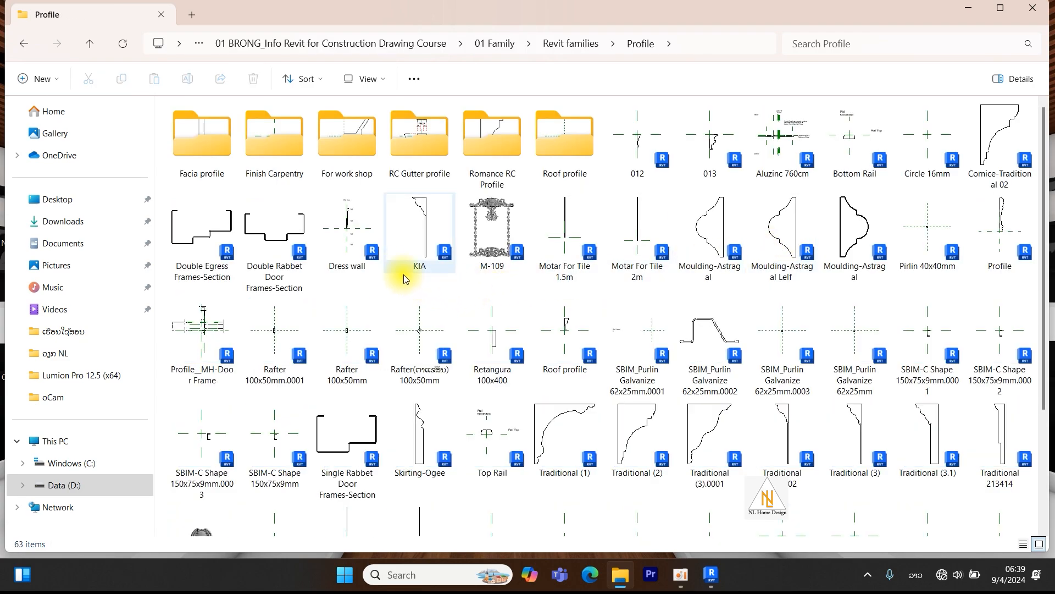
{"action": "double_click", "coordinate": [480, 148]}
{"action": "scroll", "coordinate": [489, 240], "scroll_direction": "down", "scroll_amount": 1}
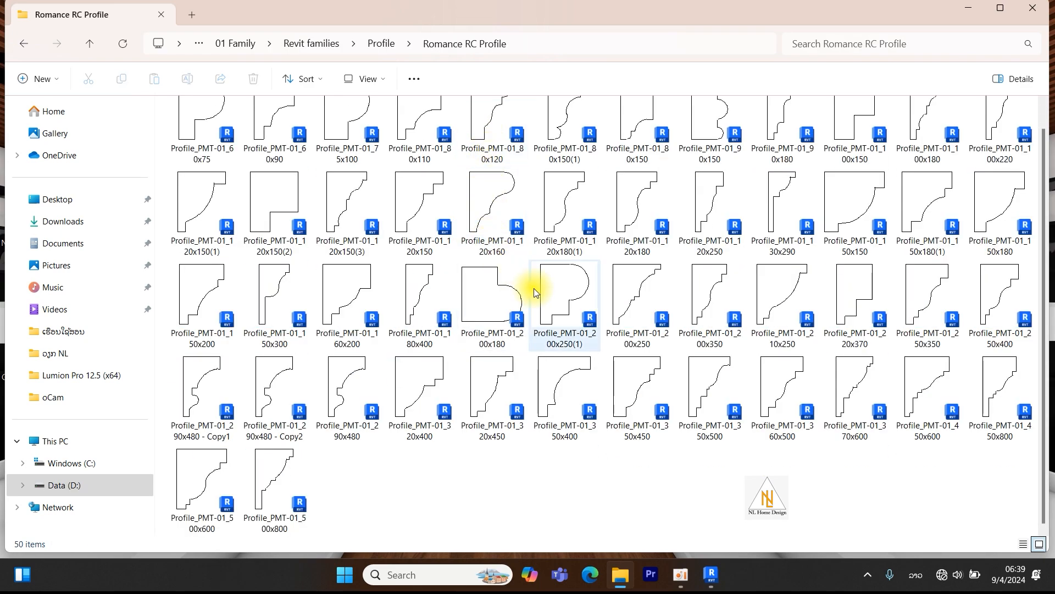
{"action": "scroll", "coordinate": [538, 289], "scroll_direction": "down", "scroll_amount": 1, "text": "ctrl"}
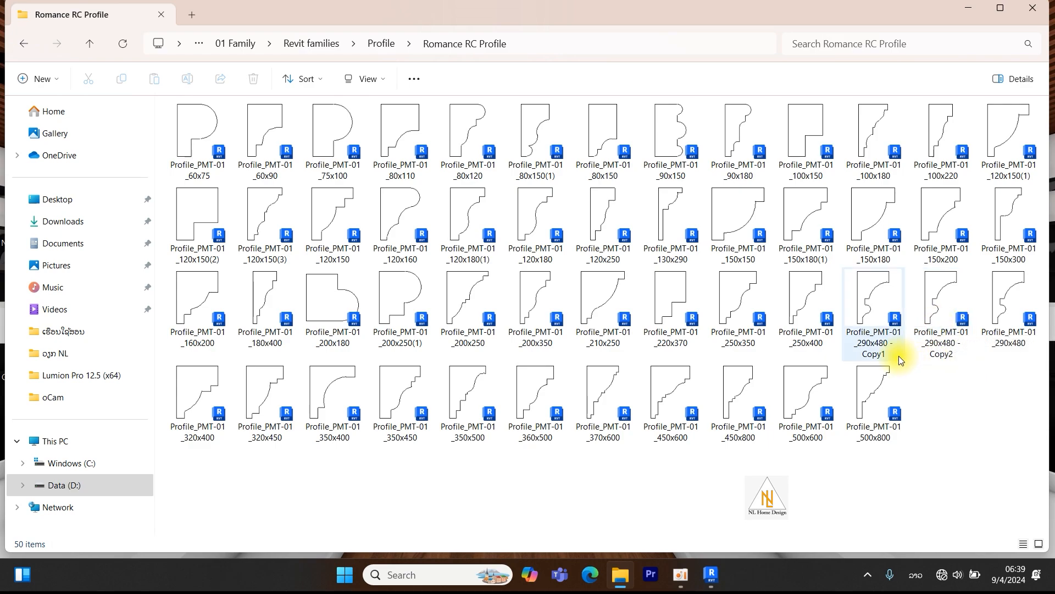
Open the family file Profile_PMT-01_290x480 - Copy1 and switch to Revit to show it.
{"action": "left_click", "coordinate": [852, 276]}
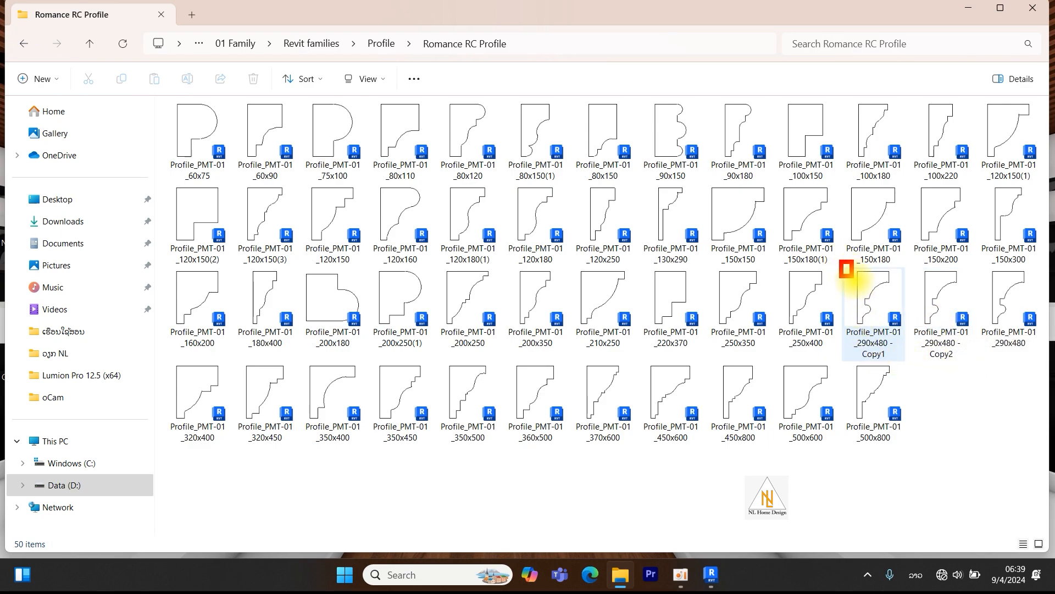
{"action": "double_click", "coordinate": [876, 315]}
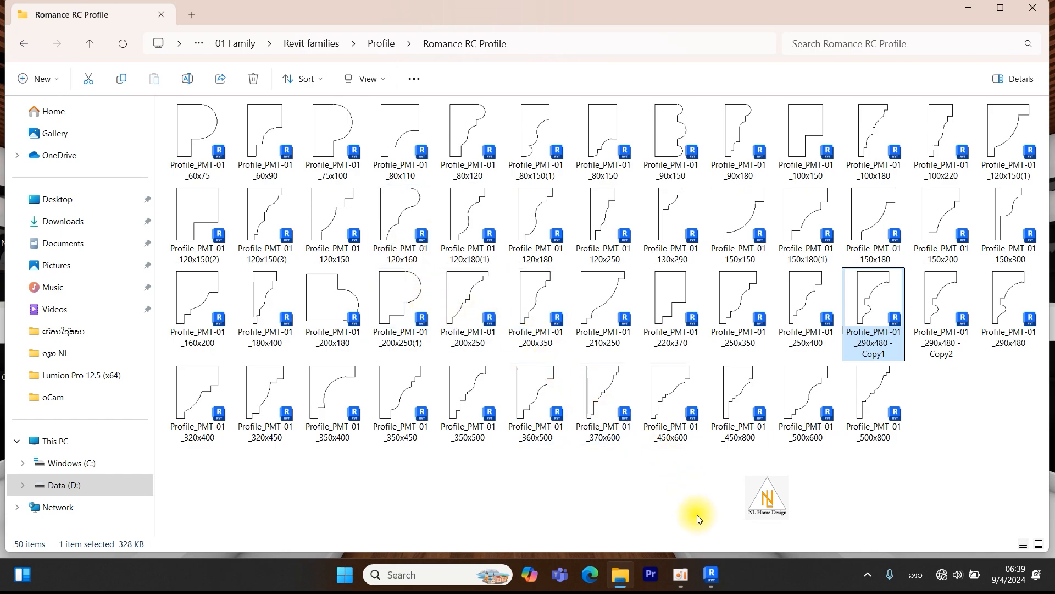
{"action": "mouse_move", "coordinate": [710, 575]}
{"action": "left_click", "coordinate": [710, 534]}
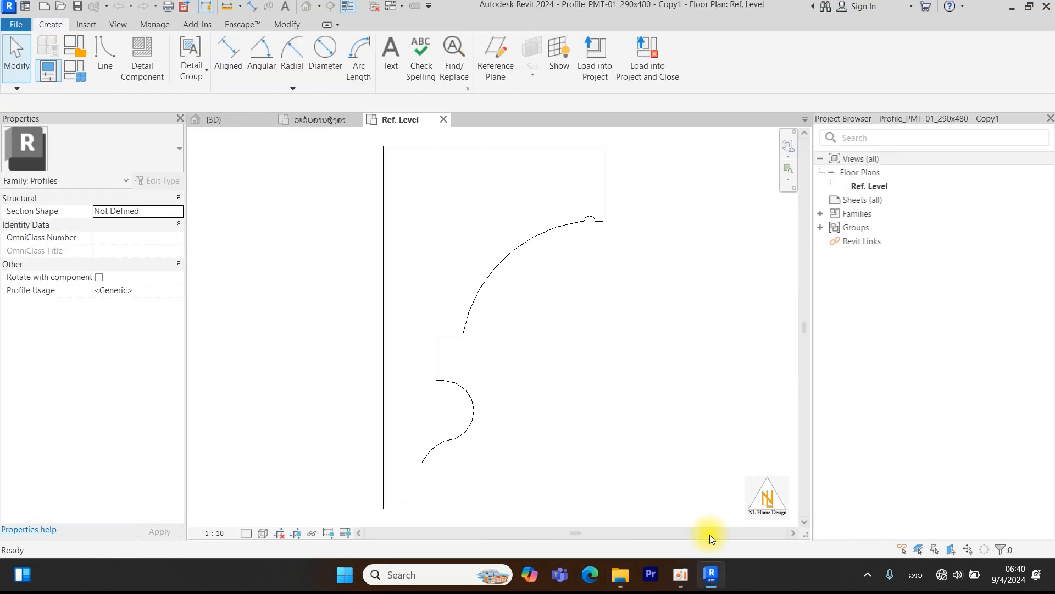
Select the large concave arc of the profile to inspect its radius and length.
{"action": "scroll", "coordinate": [546, 322], "scroll_direction": "down", "scroll_amount": 2}
{"action": "mouse_move", "coordinate": [539, 324]}
{"action": "middle_mouse_down"}
{"action": "mouse_move", "coordinate": [561, 299]}
{"action": "mouse_move", "coordinate": [543, 317]}
{"action": "mouse_move", "coordinate": [550, 308]}
{"action": "middle_mouse_up"}
{"action": "scroll", "coordinate": [539, 266], "scroll_direction": "up", "scroll_amount": 2}
{"action": "left_click", "coordinate": [544, 272]}
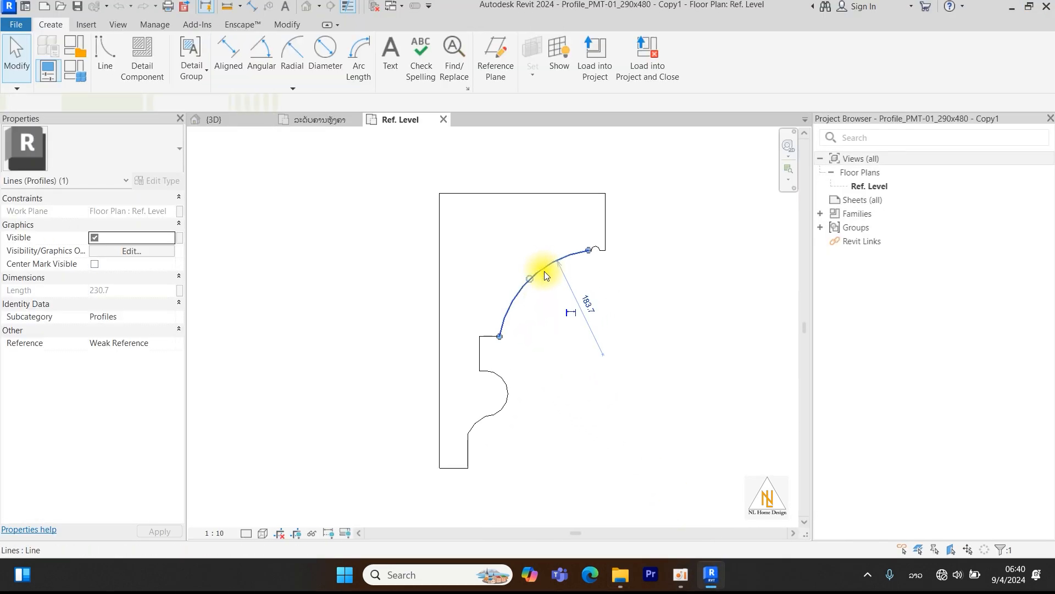
{"action": "scroll", "coordinate": [544, 272], "scroll_direction": "down", "scroll_amount": 2}
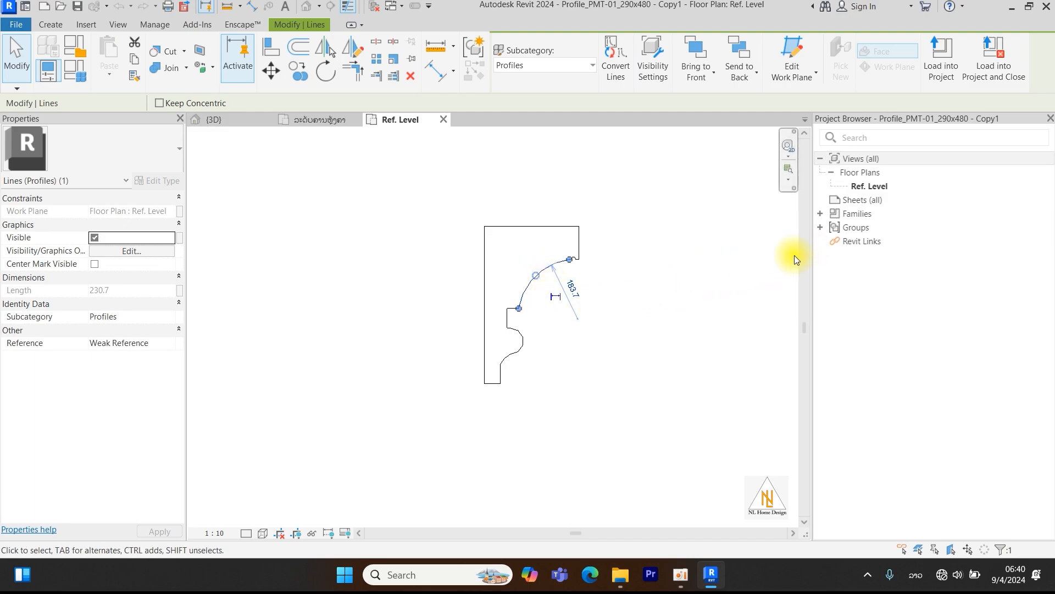
Deselect the arc and open the Ref. Level view under the family's floor plans.
{"action": "left_click", "coordinate": [833, 173]}
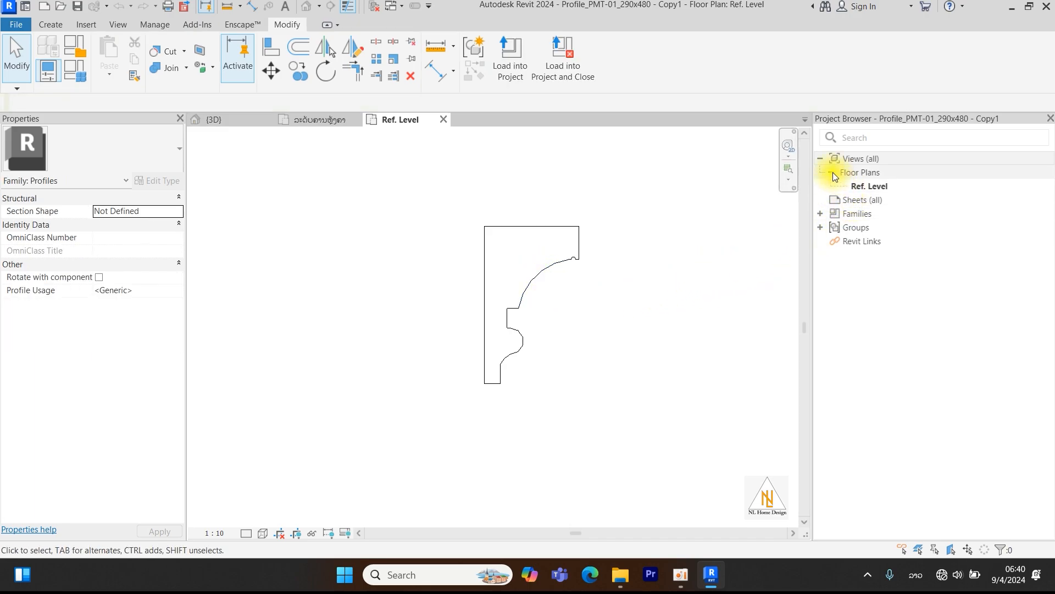
{"action": "left_click", "coordinate": [833, 173]}
{"action": "double_click", "coordinate": [833, 171]}
{"action": "left_click", "coordinate": [830, 173]}
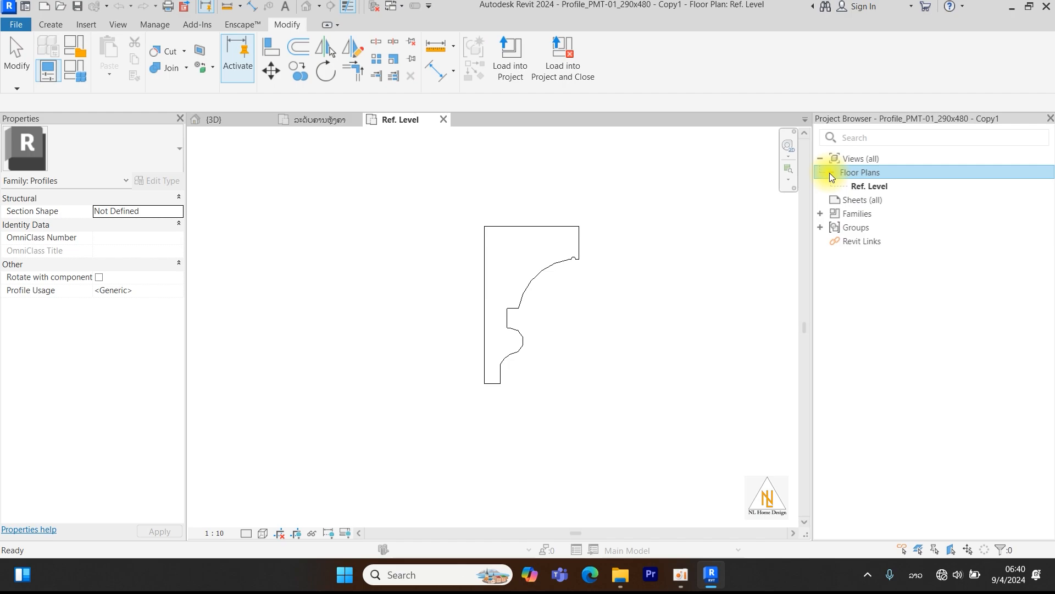
{"action": "double_click", "coordinate": [871, 187]}
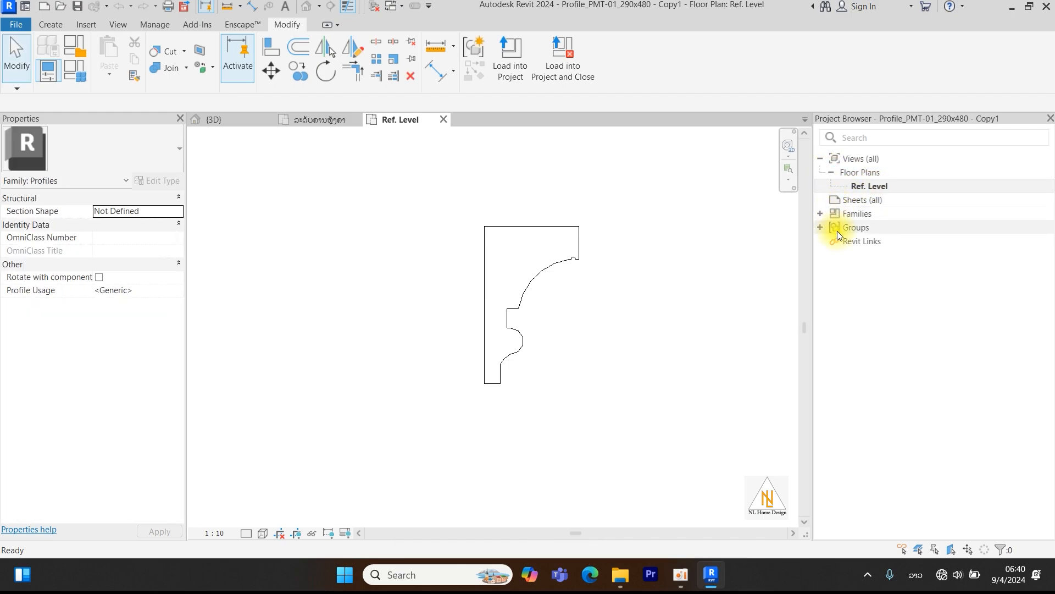
Inspect the short vertical line between the profile's two curves and the lower part of the outline.
{"action": "scroll", "coordinate": [565, 242], "scroll_direction": "down", "scroll_amount": 2}
{"action": "scroll", "coordinate": [512, 337], "scroll_direction": "up", "scroll_amount": 4}
{"action": "left_click", "coordinate": [502, 301]}
{"action": "scroll", "coordinate": [502, 284], "scroll_direction": "down", "scroll_amount": 2}
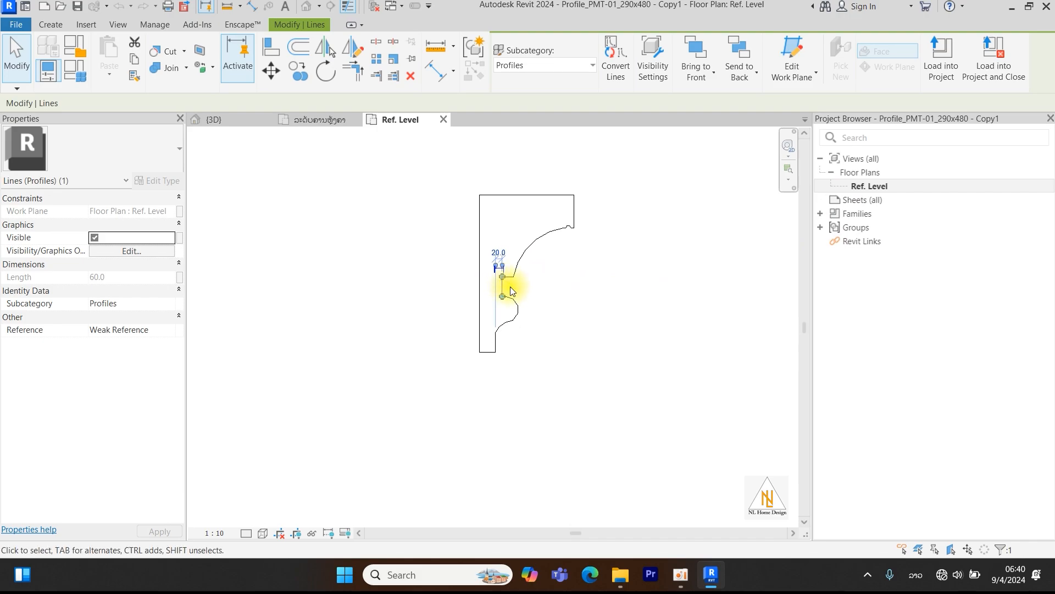
{"action": "key", "text": "Escape"}
{"action": "scroll", "coordinate": [486, 349], "scroll_direction": "up", "scroll_amount": 3}
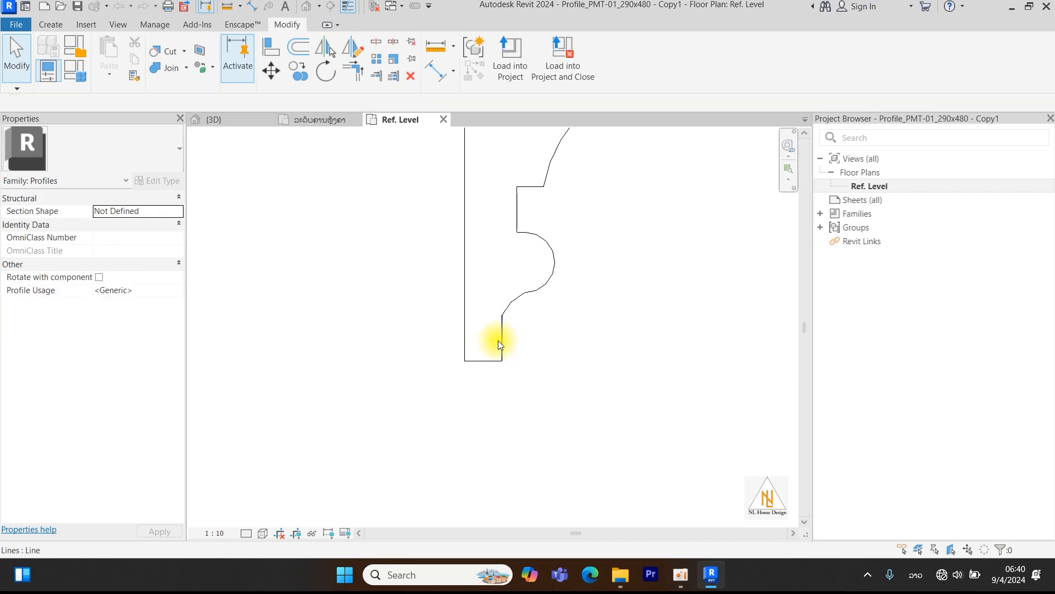
{"action": "scroll", "coordinate": [518, 302], "scroll_direction": "down", "scroll_amount": 3}
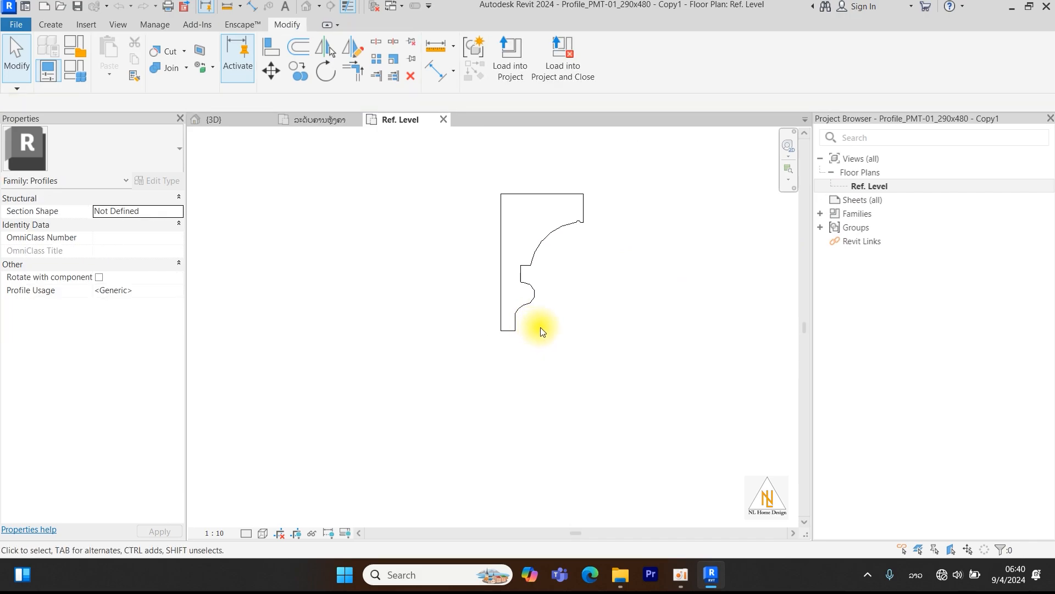
Select all profile lines except the straight back edge and nudge them sideways to make the profile slightly narrower.
{"action": "left_click_drag", "start_coordinate": [588, 351], "coordinate": [587, 313]}
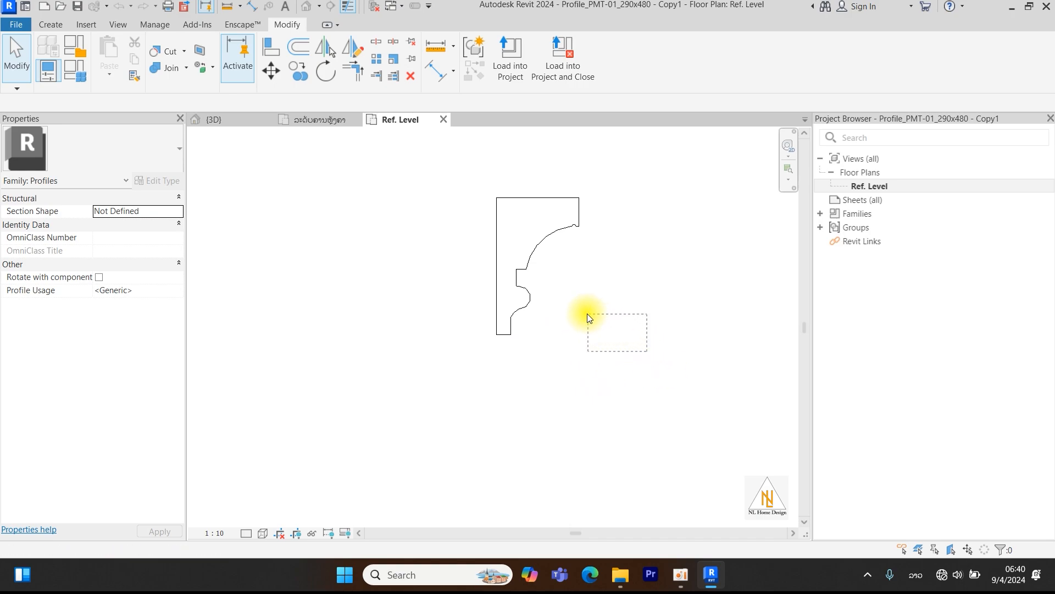
{"action": "left_click_drag", "start_coordinate": [523, 232], "coordinate": [508, 209]}
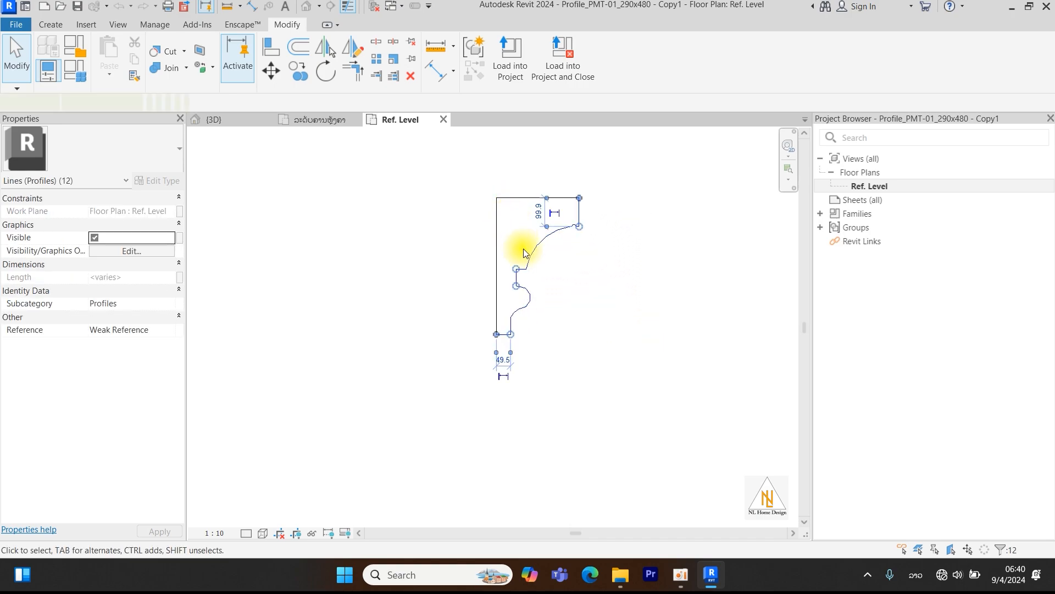
{"action": "key", "text": "Left"}
{"action": "key", "text": "Left"}
{"action": "key", "text": "Left"}
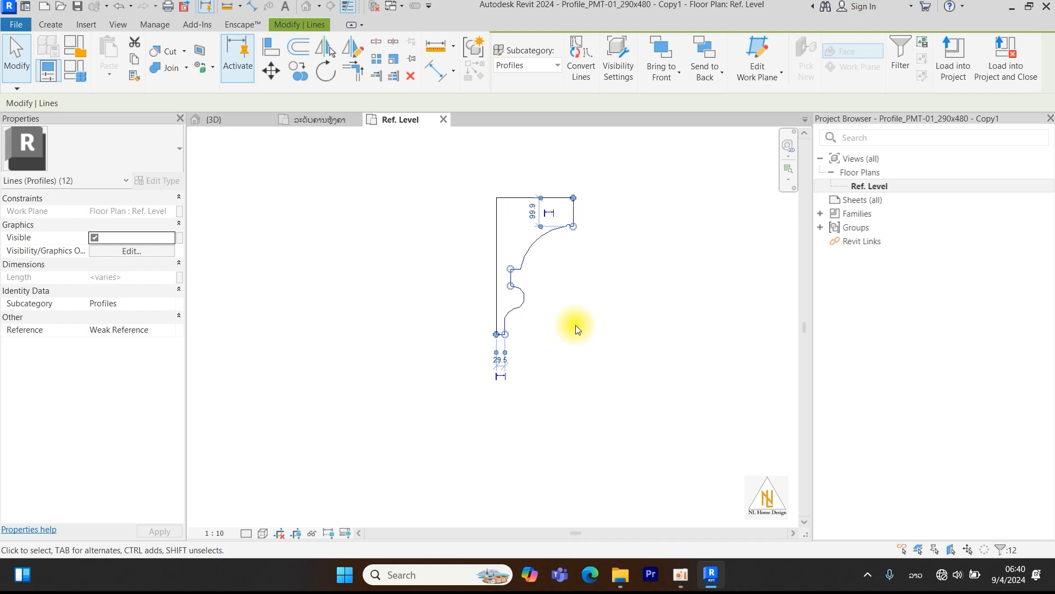
{"action": "key", "text": "Left"}
{"action": "key", "text": "Right"}
{"action": "key", "text": "Right"}
{"action": "key", "text": "Right"}
{"action": "left_click", "coordinate": [567, 319]}
{"action": "scroll", "coordinate": [571, 224], "scroll_direction": "up", "scroll_amount": 5}
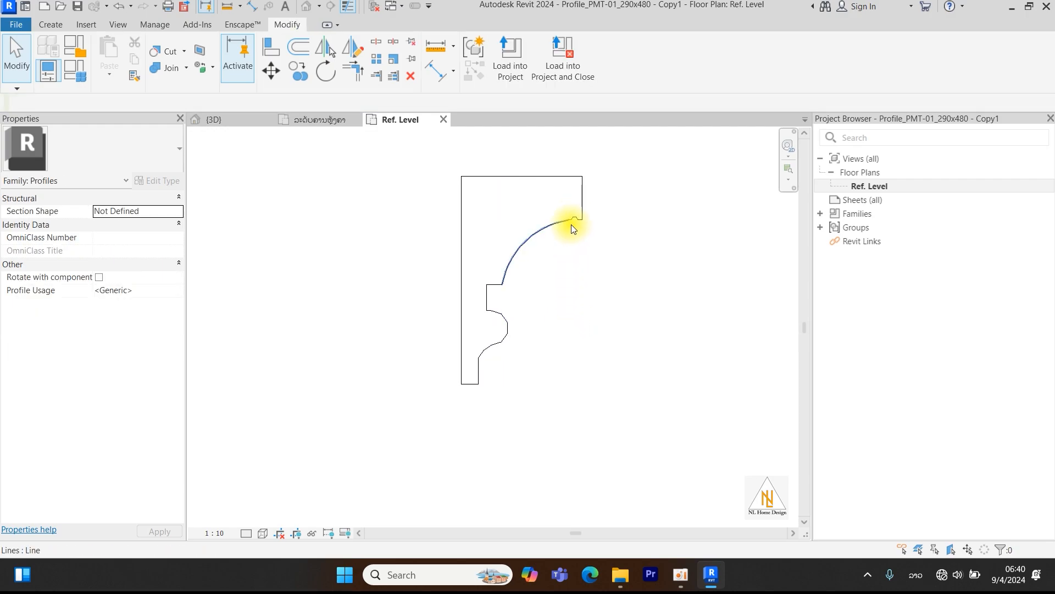
Nudge the small groove arc, its adjacent short line and the outer vertical edge towards the back edge, unjoining the elements that conflict.
{"action": "left_click", "coordinate": [569, 225]}
{"action": "scroll", "coordinate": [565, 229], "scroll_direction": "up", "scroll_amount": 2}
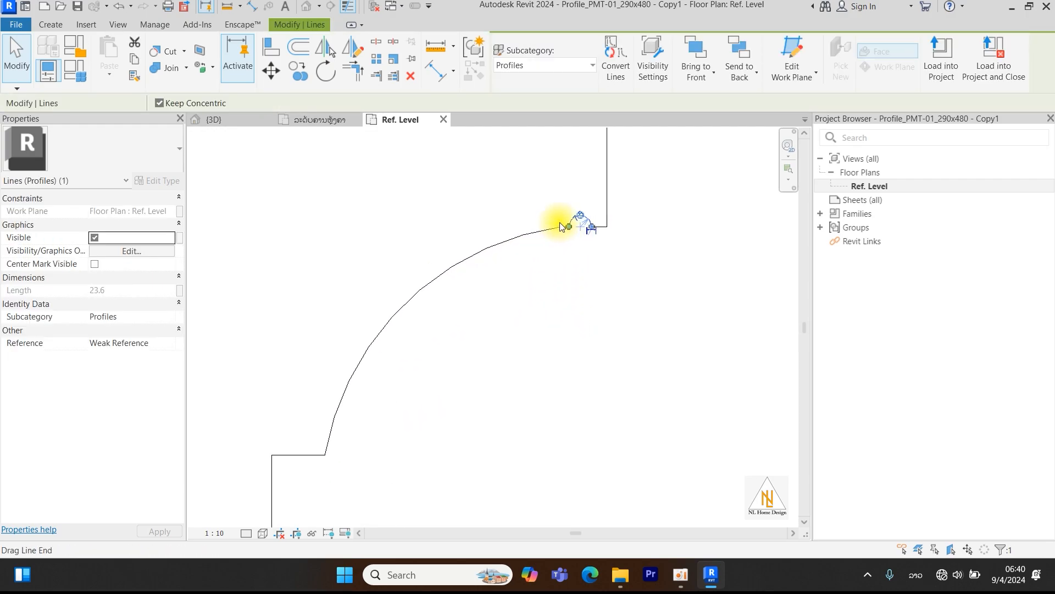
{"action": "left_click", "coordinate": [598, 226], "text": "ctrl"}
{"action": "left_click", "coordinate": [607, 204], "text": "ctrl"}
{"action": "scroll", "coordinate": [607, 204], "scroll_direction": "down", "scroll_amount": 3}
{"action": "middle_click_drag", "start_coordinate": [620, 282], "coordinate": [610, 317]}
{"action": "key", "text": "Left"}
{"action": "key", "text": "Left"}
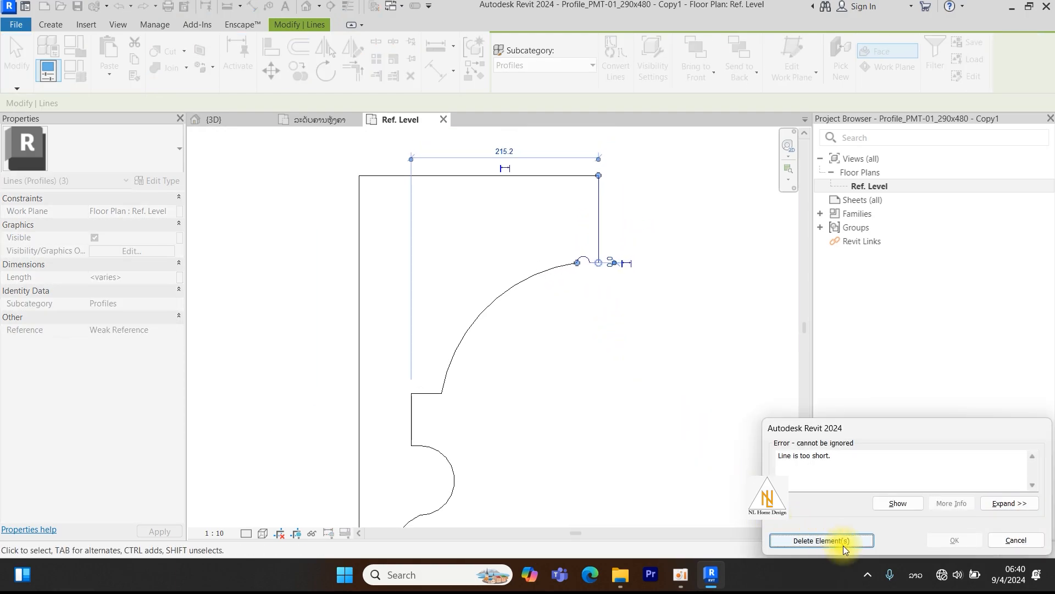
{"action": "left_click", "coordinate": [857, 541]}
{"action": "key", "text": "Left"}
{"action": "key", "text": "Left"}
{"action": "key", "text": "Left"}
{"action": "key", "text": "Left"}
{"action": "key", "text": "Left"}
{"action": "key", "text": "Left"}
{"action": "key", "text": "Left"}
{"action": "key", "text": "Left"}
{"action": "key", "text": "Left"}
{"action": "key", "text": "Left"}
{"action": "key", "text": "Left"}
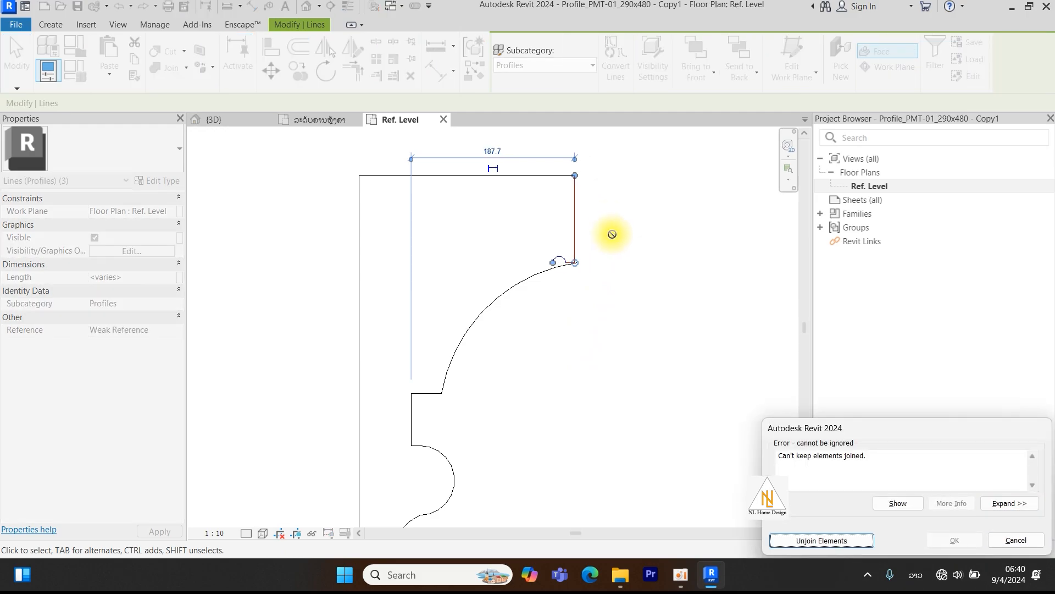
{"action": "left_click", "coordinate": [818, 540]}
{"action": "scroll", "coordinate": [547, 259], "scroll_direction": "up", "scroll_amount": 4}
{"action": "key", "text": "Escape"}
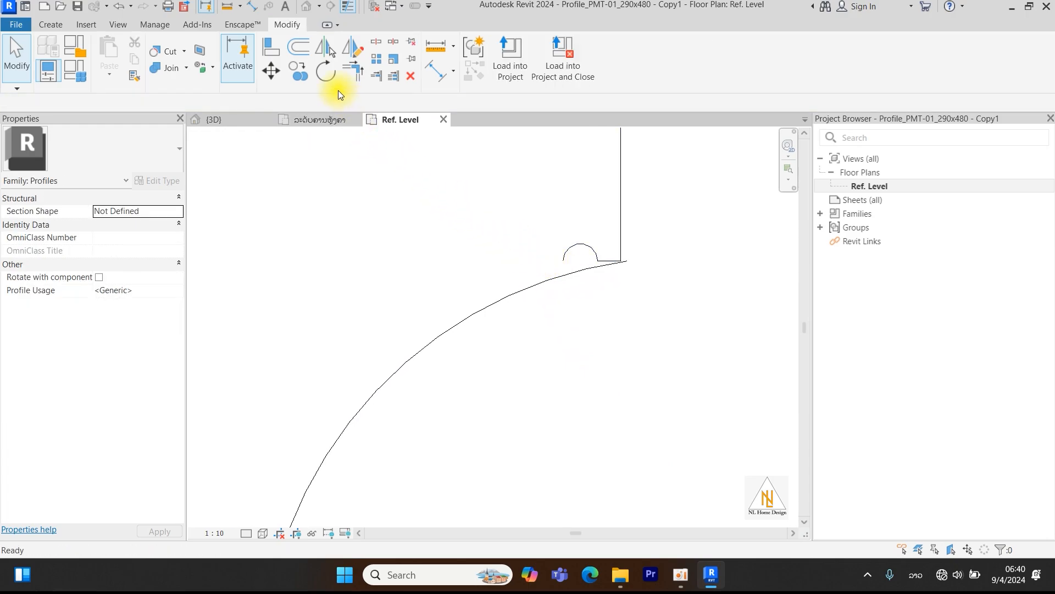
Delete the large concave arc from the profile.
{"action": "left_click", "coordinate": [519, 295]}
{"action": "left_click_drag", "start_coordinate": [633, 265], "coordinate": [558, 278]}
{"action": "middle_click_drag", "start_coordinate": [559, 278], "coordinate": [592, 202]}
{"action": "scroll", "coordinate": [593, 202], "scroll_direction": "down", "scroll_amount": 5}
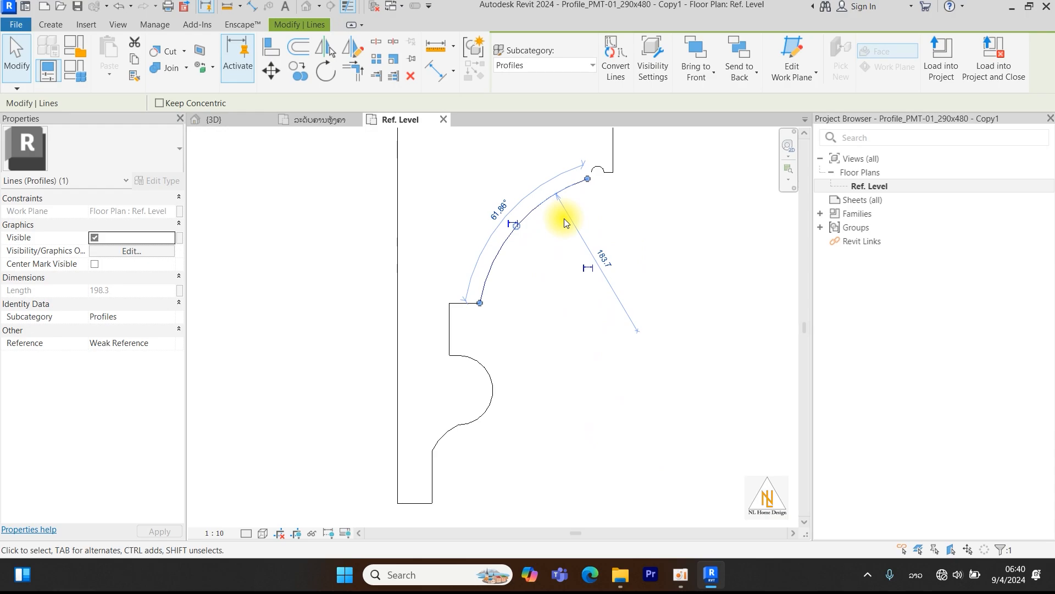
{"action": "left_click", "coordinate": [411, 75]}
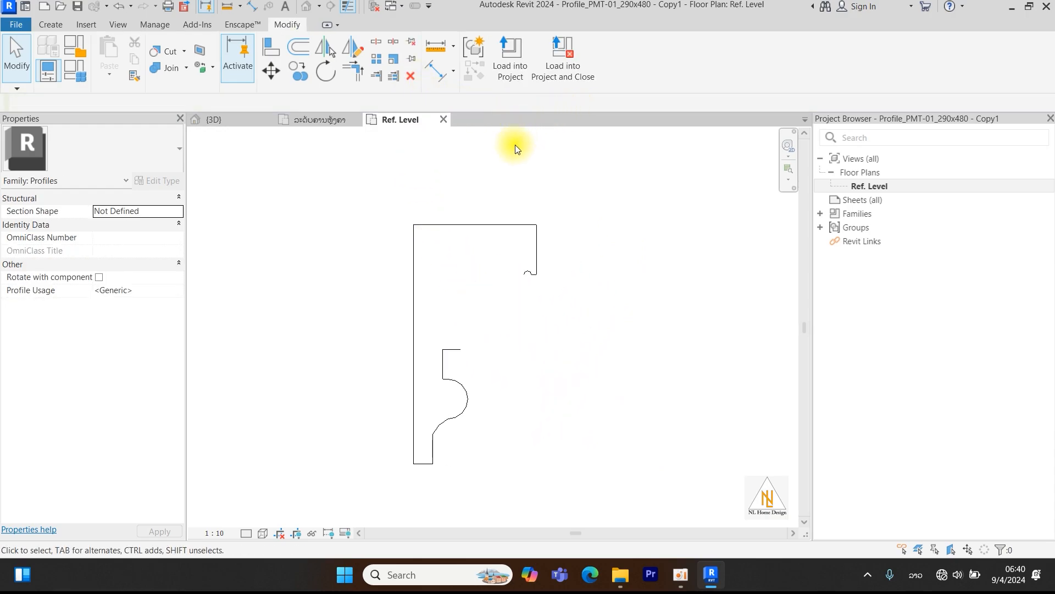
Draw a new start-end-radius arc of about 125 mm radius between the small groove arc's end and the end of the short horizontal ledge.
{"action": "left_click", "coordinate": [55, 28]}
{"action": "left_click", "coordinate": [106, 57]}
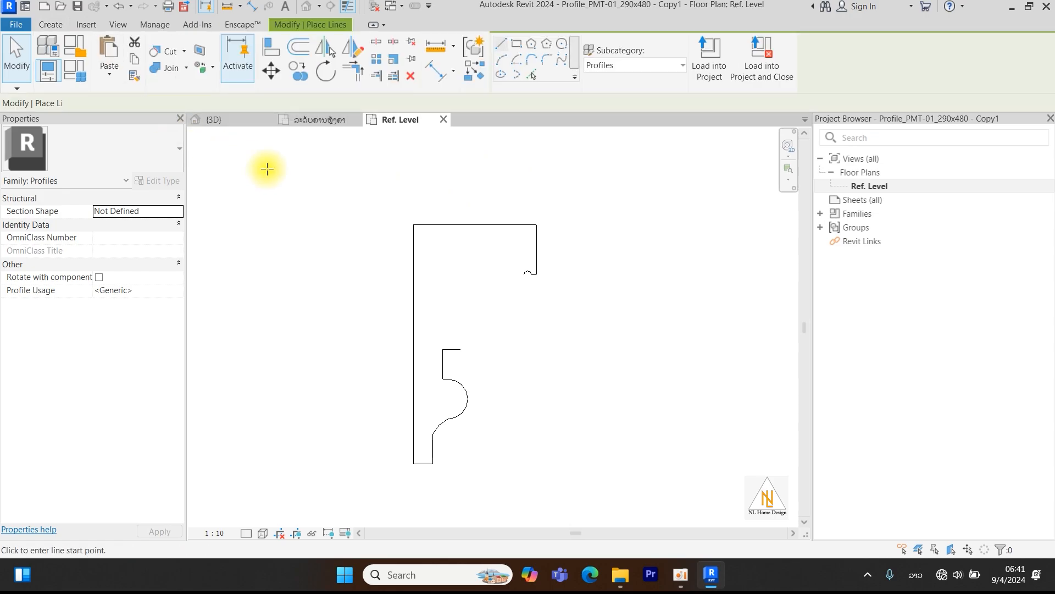
{"action": "left_click", "coordinate": [503, 57]}
{"action": "left_click", "coordinate": [460, 349]}
{"action": "left_click", "coordinate": [520, 275]}
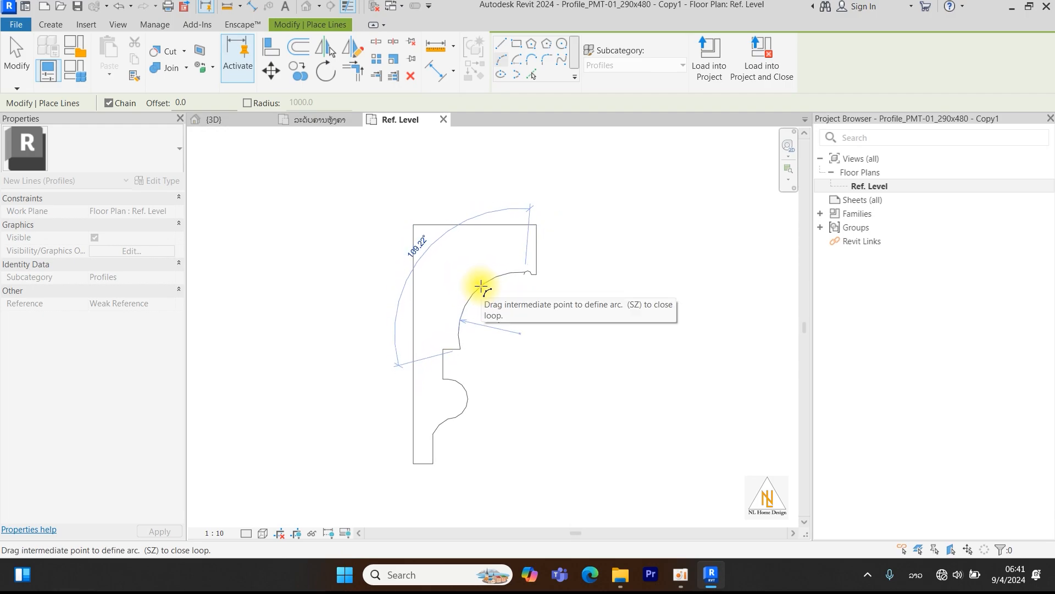
{"action": "left_click", "coordinate": [483, 285]}
{"action": "scroll", "coordinate": [533, 276], "scroll_direction": "up", "scroll_amount": 3}
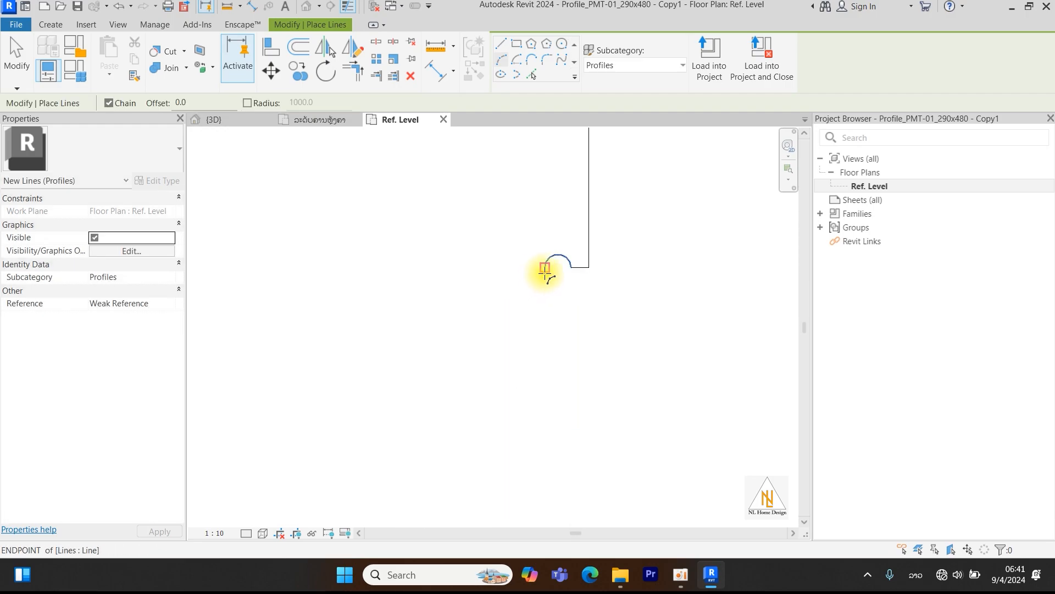
{"action": "scroll", "coordinate": [472, 353], "scroll_direction": "down", "scroll_amount": 4}
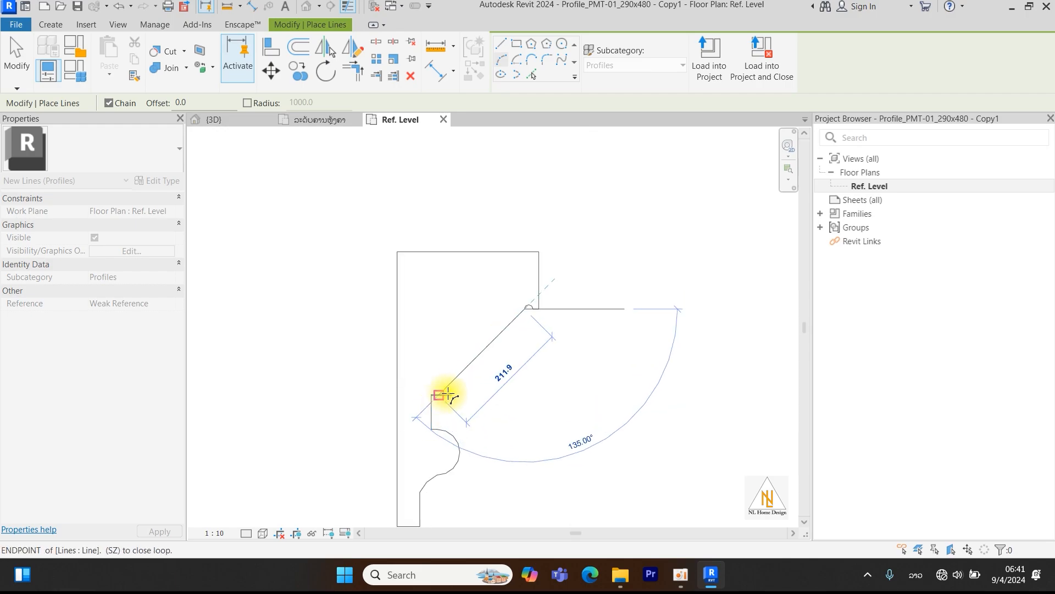
{"action": "left_click", "coordinate": [451, 395]}
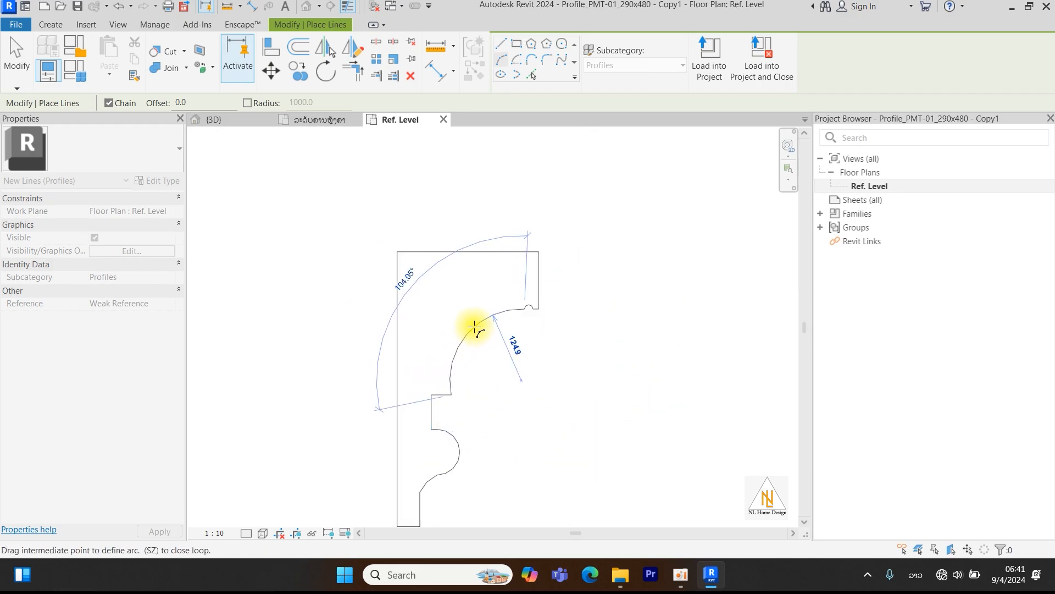
{"action": "left_click", "coordinate": [483, 330]}
{"action": "key", "text": "Escape"}
{"action": "scroll", "coordinate": [528, 363], "scroll_direction": "down", "scroll_amount": 3}
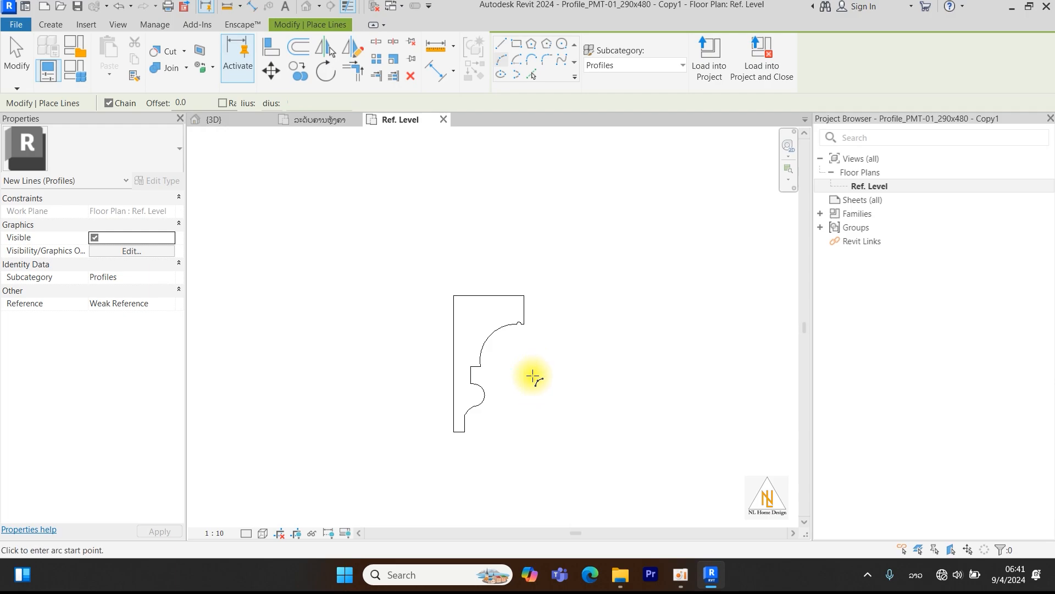
{"action": "key", "text": "Escape"}
Select the bottom edge and the lower outline up to the horizontal ledge, and nudge them upward to shorten the profile.
{"action": "scroll", "coordinate": [572, 347], "scroll_direction": "up", "scroll_amount": 4}
{"action": "scroll", "coordinate": [514, 287], "scroll_direction": "down", "scroll_amount": 2}
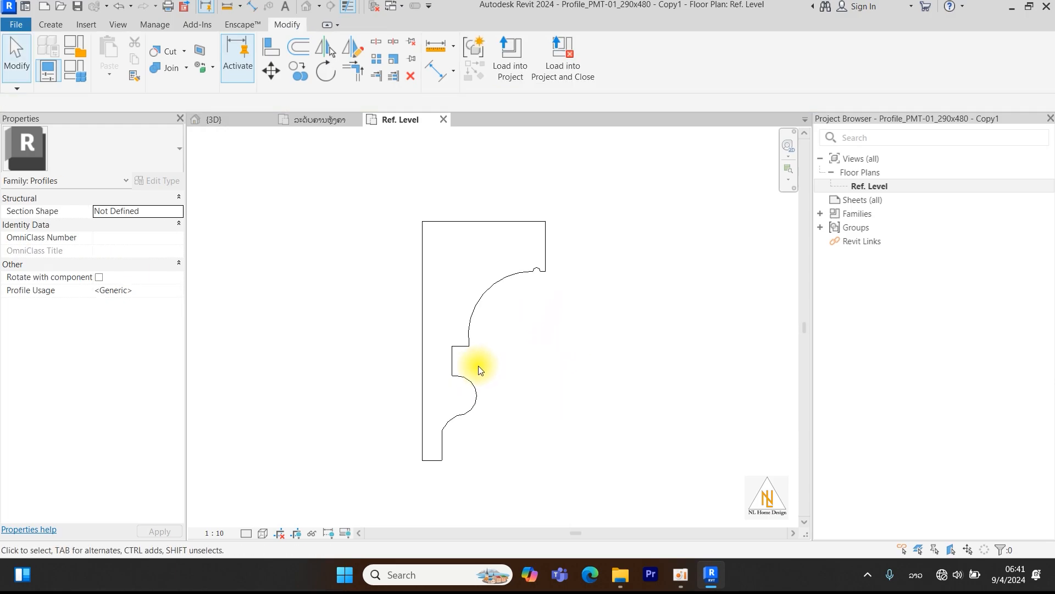
{"action": "left_click", "coordinate": [442, 421]}
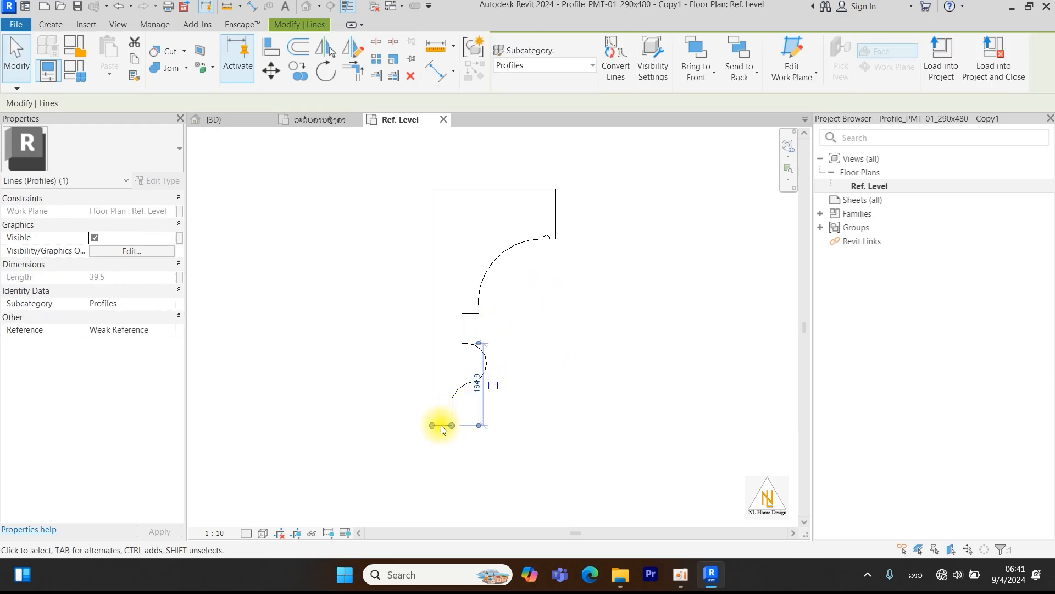
{"action": "scroll", "coordinate": [444, 416], "scroll_direction": "up", "scroll_amount": 2}
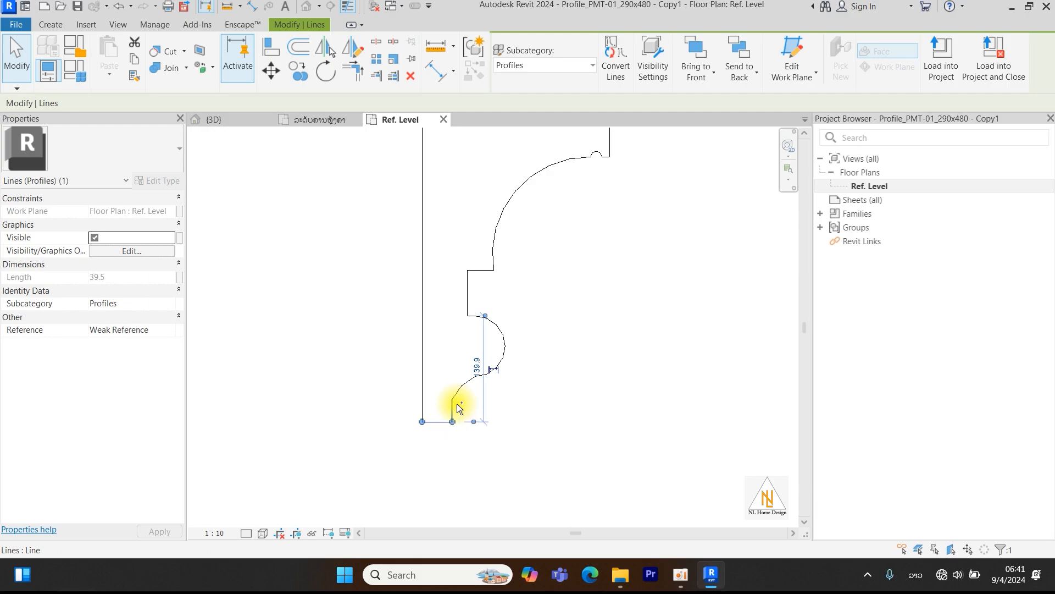
{"action": "left_click", "coordinate": [454, 397], "text": "ctrl"}
{"action": "left_click", "coordinate": [507, 347], "text": "ctrl"}
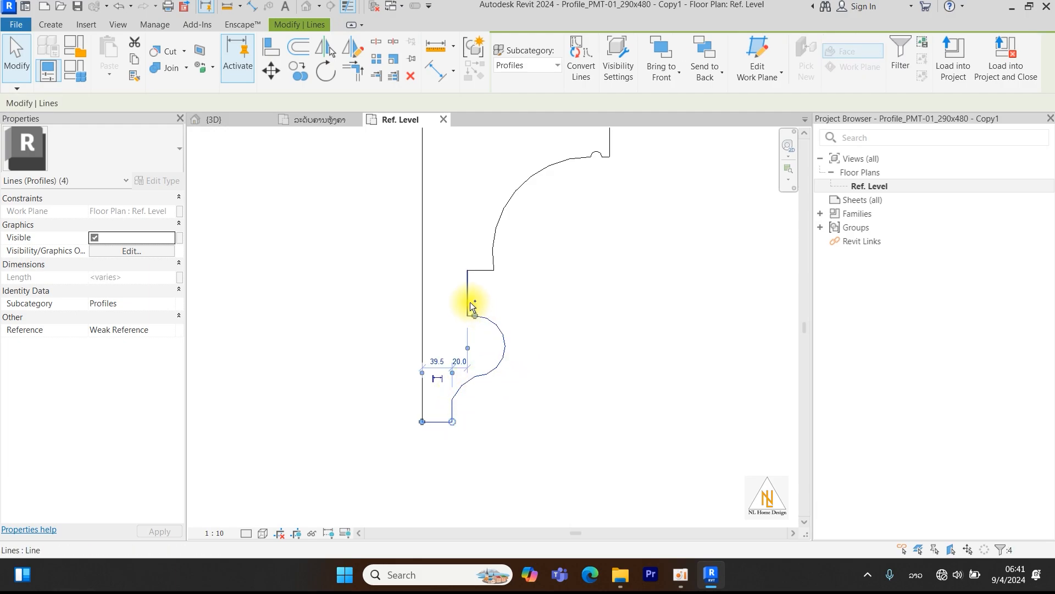
{"action": "left_click", "coordinate": [477, 272], "text": "ctrl"}
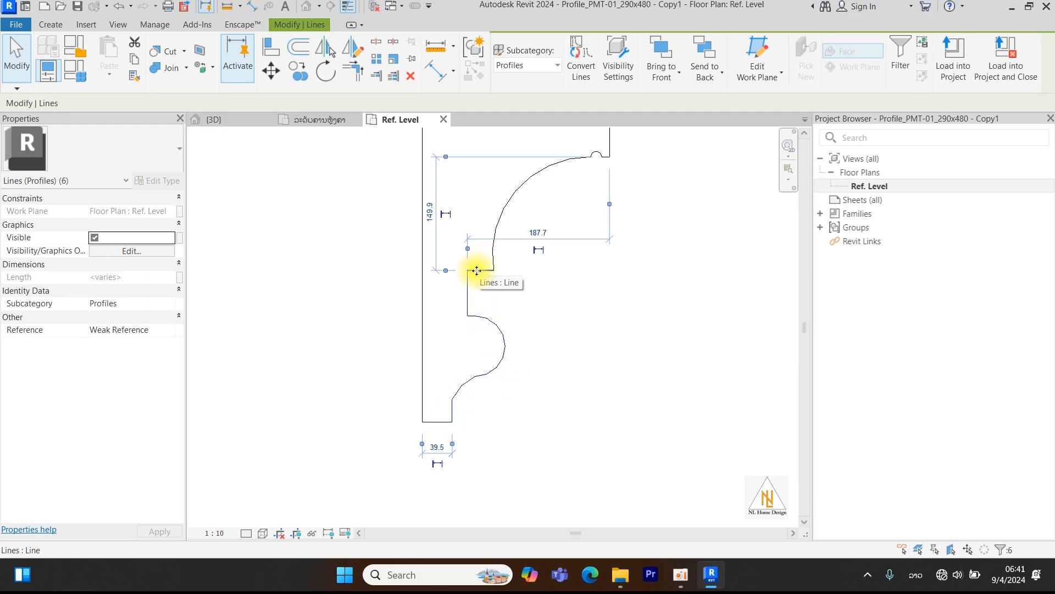
{"action": "scroll", "coordinate": [511, 299], "scroll_direction": "down", "scroll_amount": 5}
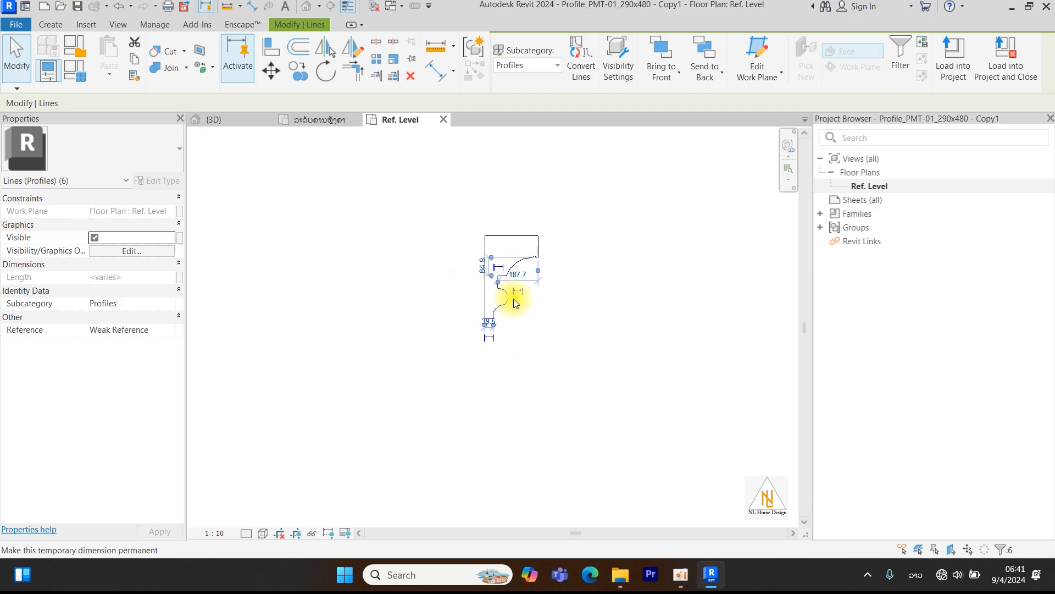
{"action": "scroll", "coordinate": [510, 287], "scroll_direction": "up", "scroll_amount": 4}
Shift the short vertical edge between the two curves outward to 30 mm from the lower vertical edge.
{"action": "left_click", "coordinate": [496, 279]}
{"action": "left_click", "coordinate": [482, 282]}
{"action": "left_click_drag", "start_coordinate": [486, 284], "coordinate": [492, 280]}
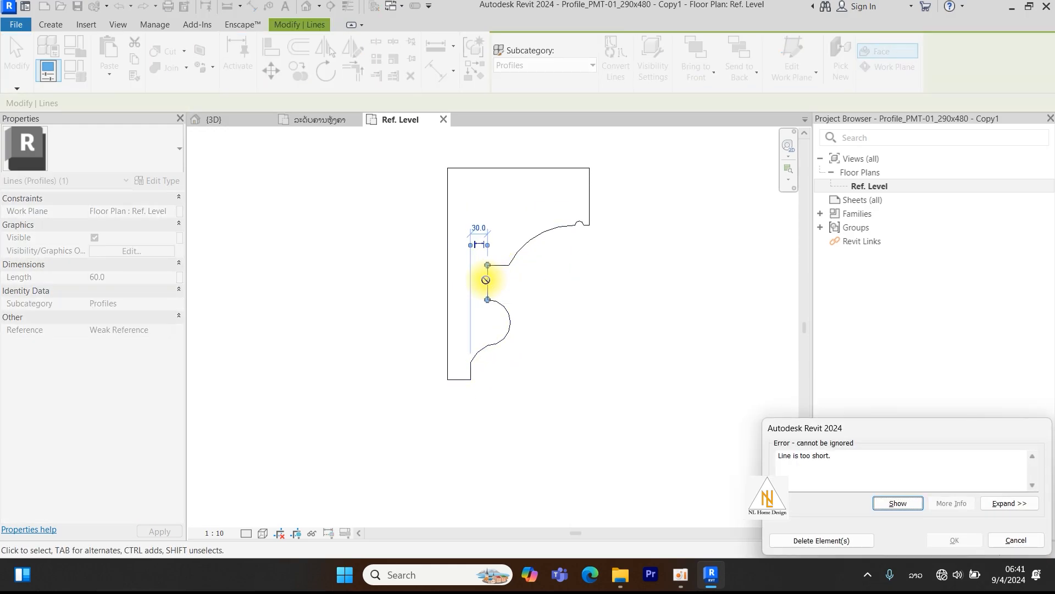
{"action": "left_click", "coordinate": [824, 539]}
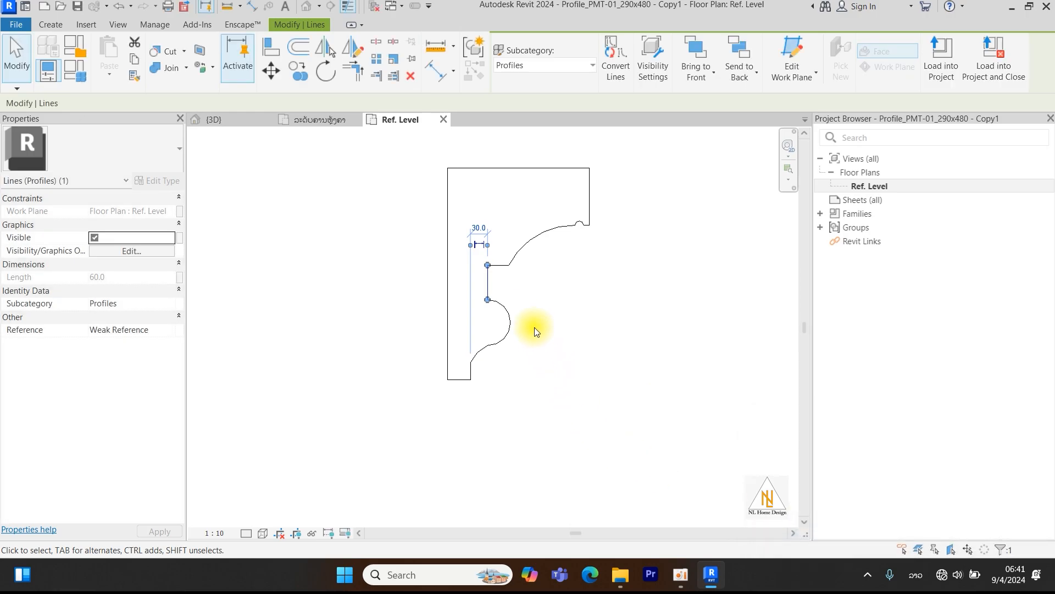
Nudge the short horizontal ledge below the large concave arc downward to shorten the vertical edge beneath it.
{"action": "left_click", "coordinate": [499, 267]}
{"action": "key", "text": "Down"}
{"action": "key", "text": "Down"}
{"action": "key", "text": "Down"}
{"action": "key", "text": "Down"}
{"action": "key", "text": "Down"}
{"action": "key", "text": "Down"}
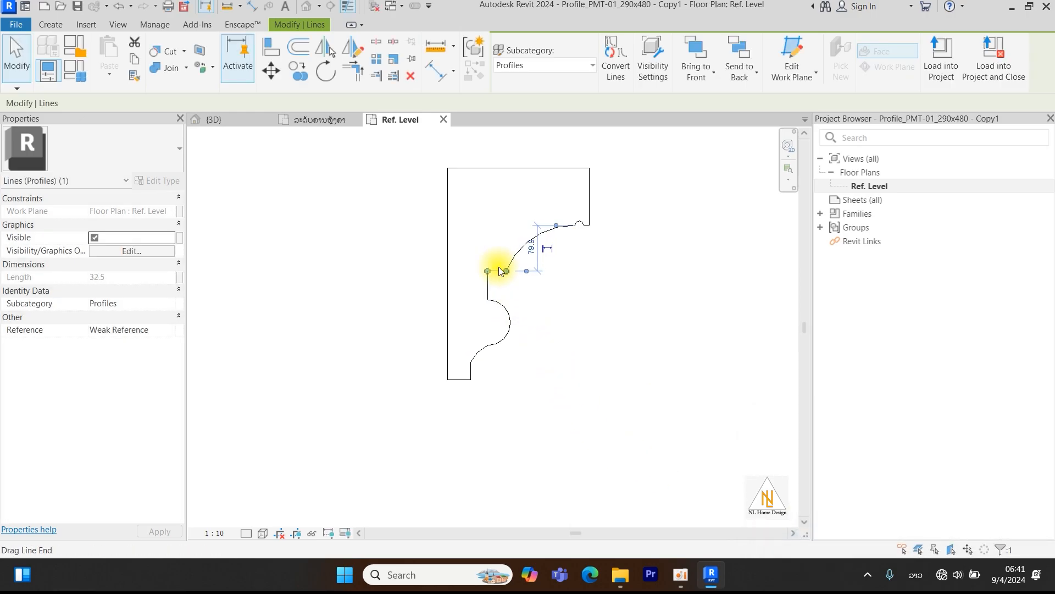
{"action": "left_click", "coordinate": [583, 301]}
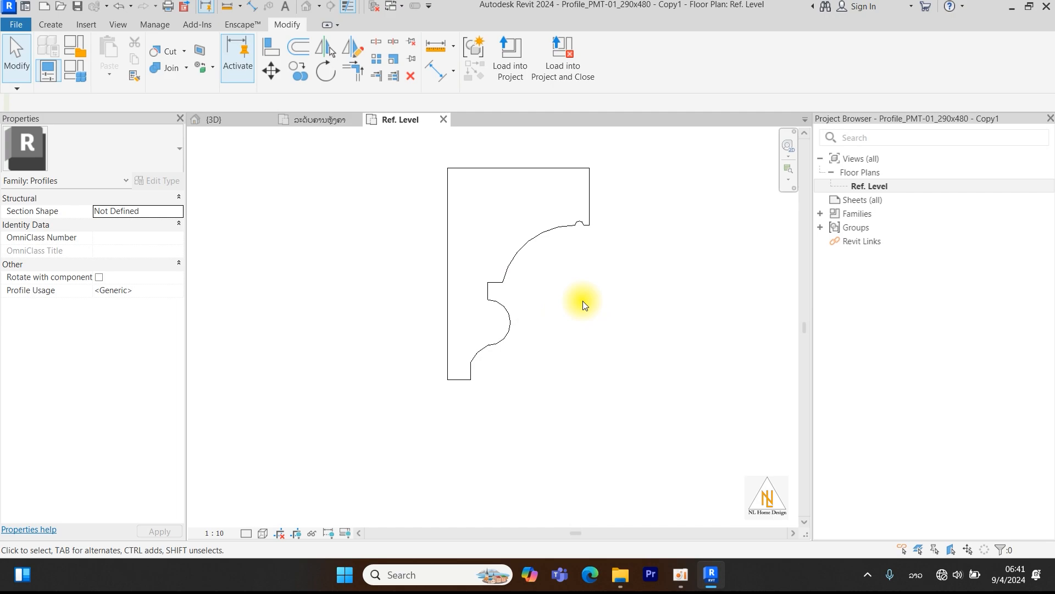
Nudge the large concave arc and the short line under the outer edge upward, placing that line 94.9 mm below the top edge.
{"action": "scroll", "coordinate": [566, 307], "scroll_direction": "down", "scroll_amount": 4}
{"action": "middle_click_drag", "start_coordinate": [570, 320], "coordinate": [581, 344]}
{"action": "scroll", "coordinate": [583, 288], "scroll_direction": "up", "scroll_amount": 4}
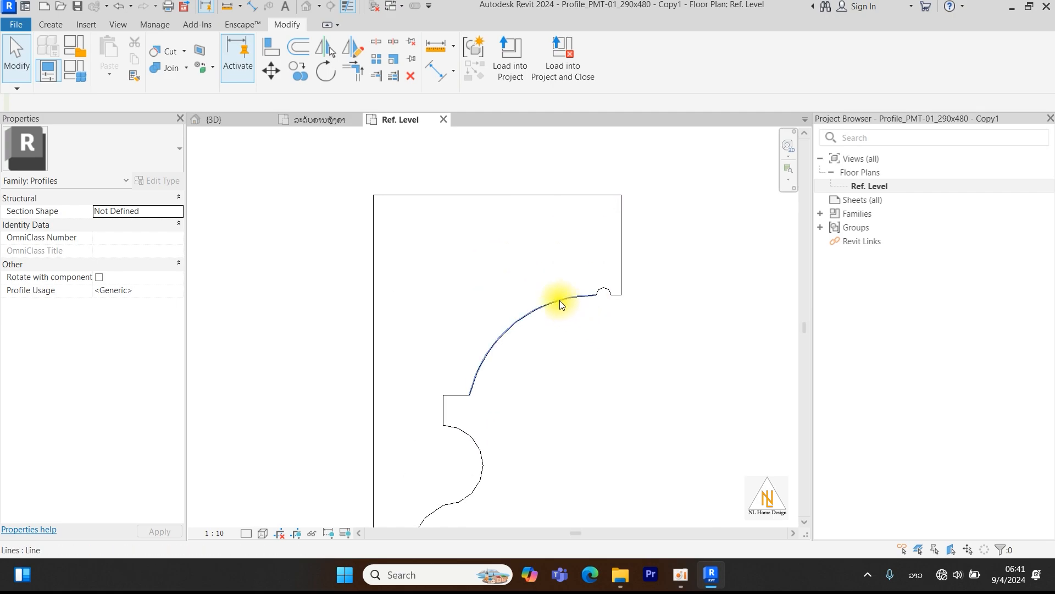
{"action": "left_click", "coordinate": [559, 300]}
{"action": "left_click_drag", "start_coordinate": [563, 303], "coordinate": [563, 306]}
{"action": "scroll", "coordinate": [615, 293], "scroll_direction": "up", "scroll_amount": 2}
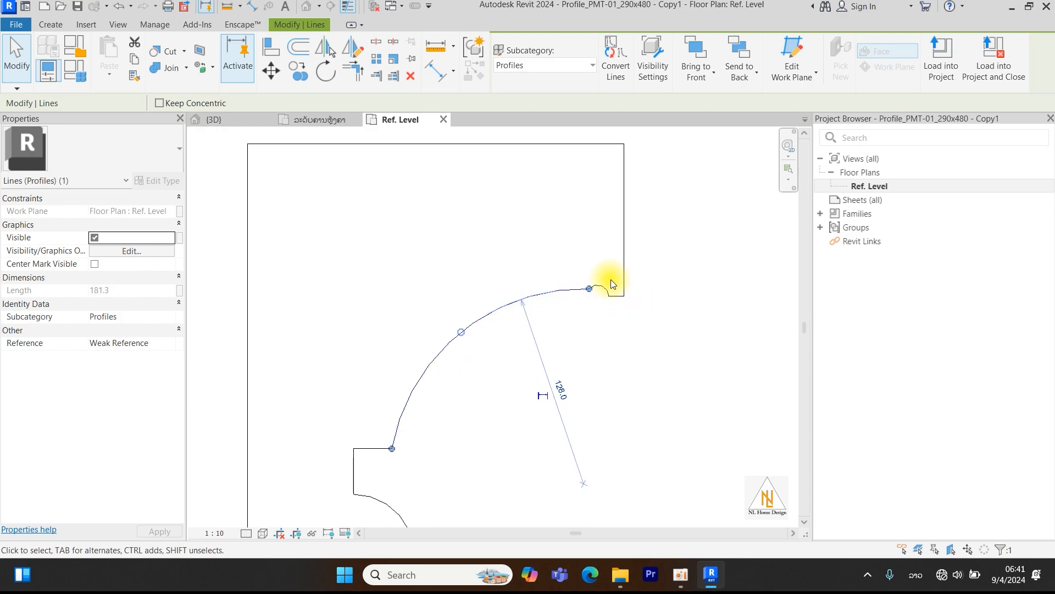
{"action": "left_click", "coordinate": [617, 295]}
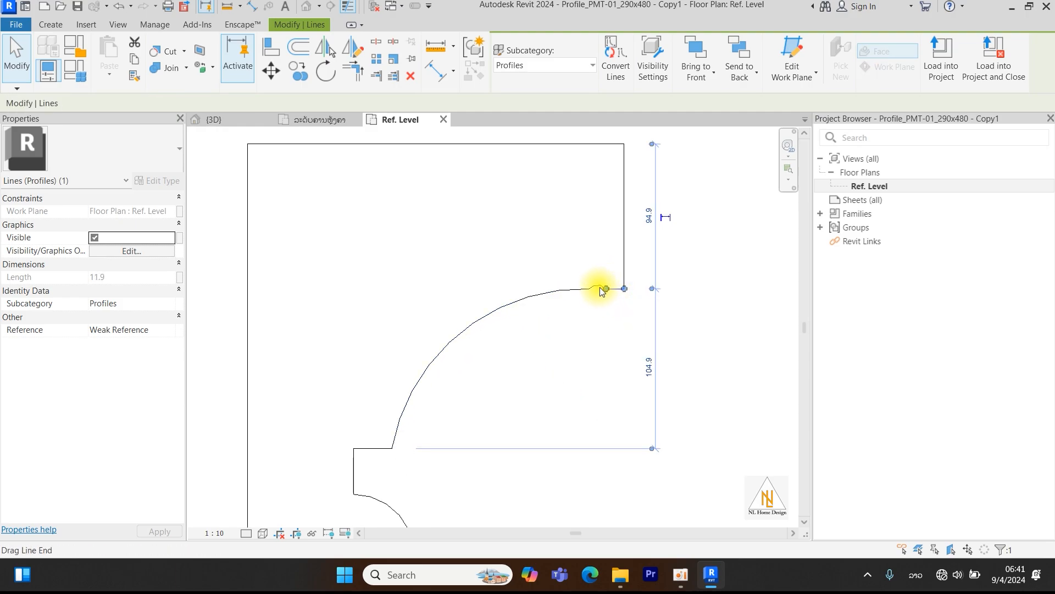
Adjust the small groove arc between the large arc and the short line to a radius of about 5.6 mm.
{"action": "left_click", "coordinate": [600, 288]}
{"action": "scroll", "coordinate": [602, 294], "scroll_direction": "up", "scroll_amount": 2}
{"action": "mouse_move", "coordinate": [602, 294]}
{"action": "left_mouse_down"}
{"action": "mouse_move", "coordinate": [594, 264]}
{"action": "mouse_move", "coordinate": [605, 294]}
{"action": "left_mouse_up"}
{"action": "scroll", "coordinate": [631, 299], "scroll_direction": "down", "scroll_amount": 2}
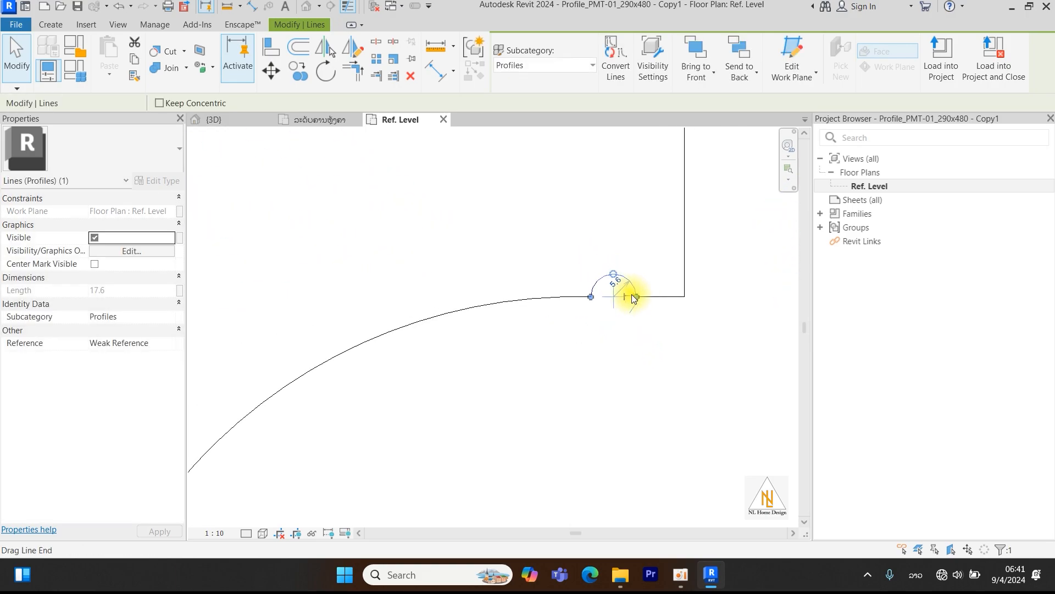
{"action": "left_click", "coordinate": [636, 360]}
Nudge the small concave arc above the profile's foot upward and slightly towards the back edge.
{"action": "scroll", "coordinate": [653, 389], "scroll_direction": "down", "scroll_amount": 1}
{"action": "scroll", "coordinate": [660, 396], "scroll_direction": "down", "scroll_amount": 2}
{"action": "scroll", "coordinate": [603, 382], "scroll_direction": "up", "scroll_amount": 2}
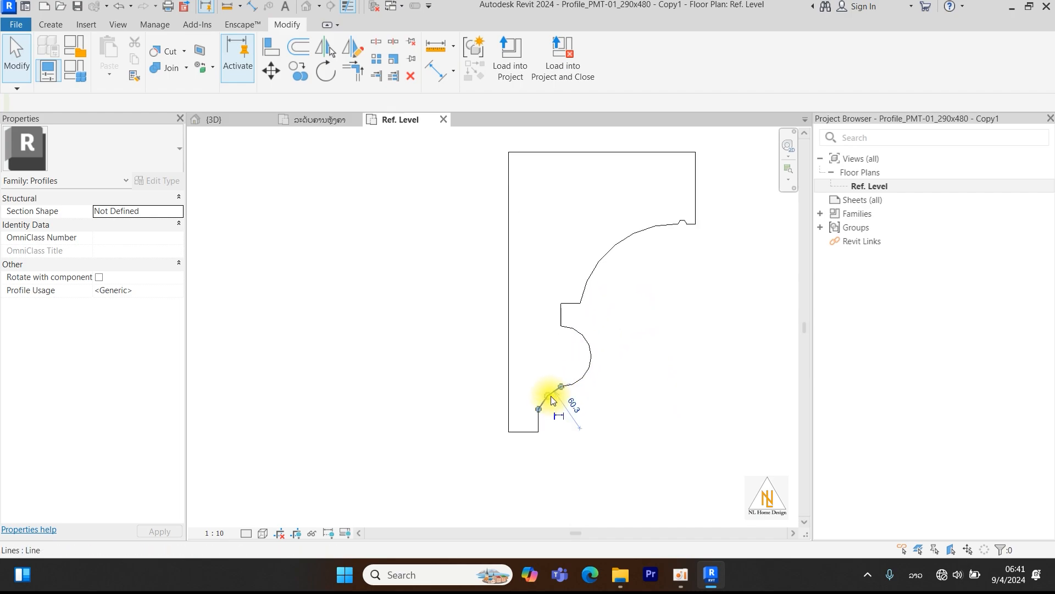
{"action": "left_click", "coordinate": [551, 396]}
{"action": "left_click_drag", "start_coordinate": [553, 397], "coordinate": [552, 396]}
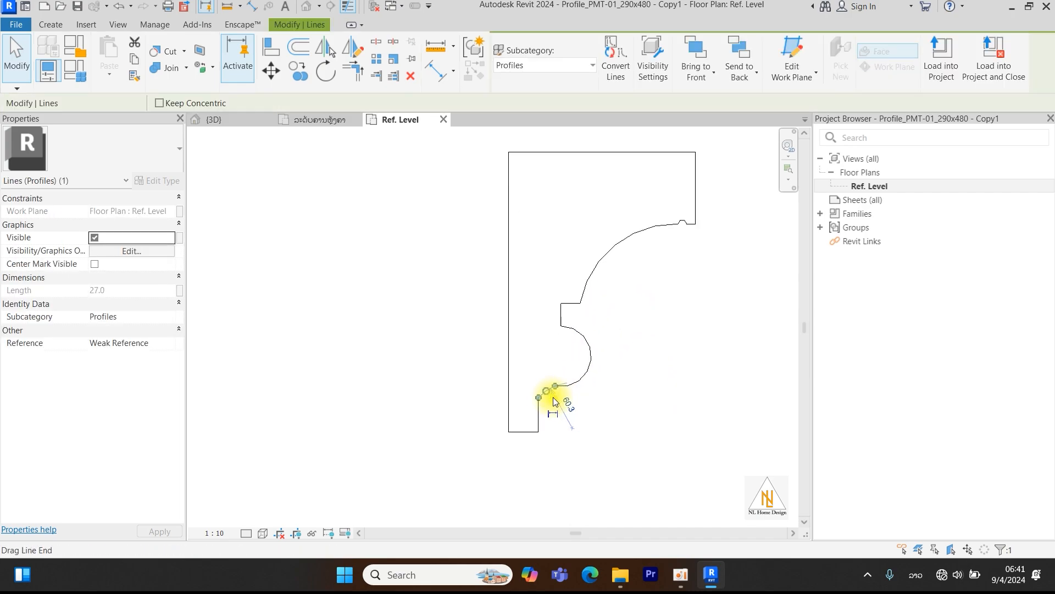
{"action": "left_click", "coordinate": [608, 418]}
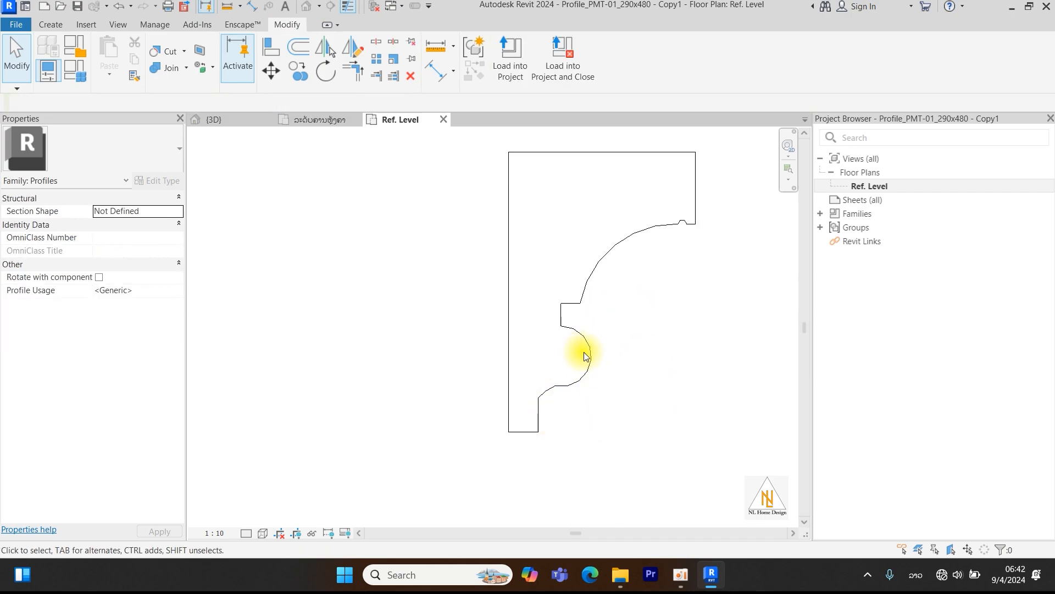
Shift the lower convex curve slightly towards the back edge of the profile.
{"action": "left_click", "coordinate": [592, 361]}
{"action": "left_click_drag", "start_coordinate": [591, 361], "coordinate": [583, 357]}
{"action": "left_click", "coordinate": [611, 350]}
Add an aligned dimension for the profile's overall width above its top edge.
{"action": "scroll", "coordinate": [617, 341], "scroll_direction": "down", "scroll_amount": 7}
{"action": "middle_click_drag", "start_coordinate": [647, 357], "coordinate": [639, 368]}
{"action": "scroll", "coordinate": [623, 313], "scroll_direction": "up", "scroll_amount": 4}
{"action": "scroll", "coordinate": [627, 299], "scroll_direction": "up", "scroll_amount": 2}
{"action": "scroll", "coordinate": [659, 285], "scroll_direction": "down", "scroll_amount": 3}
{"action": "middle_click_drag", "start_coordinate": [644, 306], "coordinate": [550, 337]}
{"action": "scroll", "coordinate": [599, 242], "scroll_direction": "up", "scroll_amount": 2}
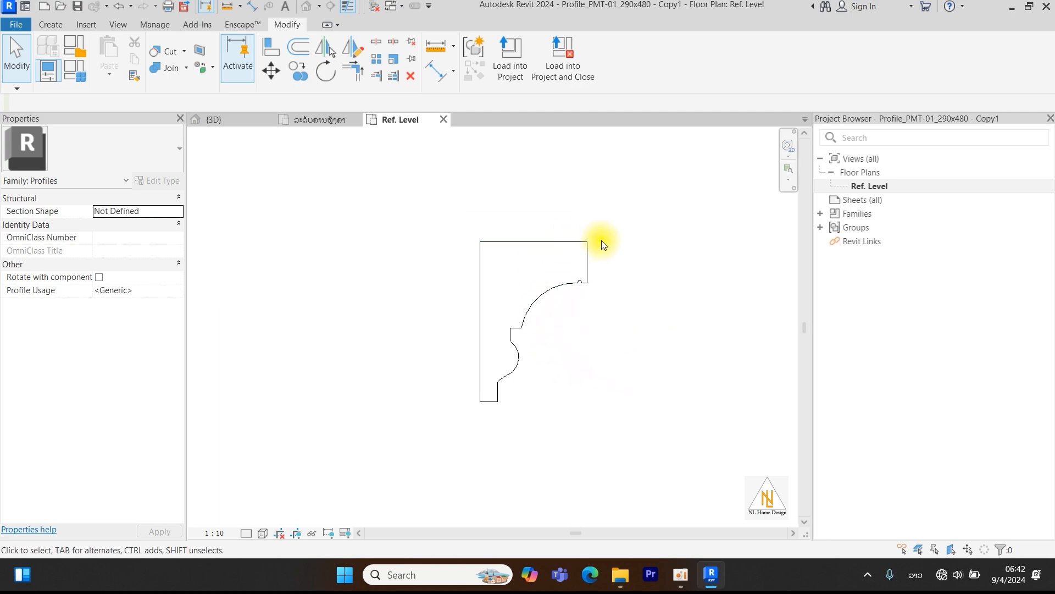
{"action": "left_click", "coordinate": [437, 72]}
{"action": "left_click", "coordinate": [415, 266]}
{"action": "left_click", "coordinate": [583, 268]}
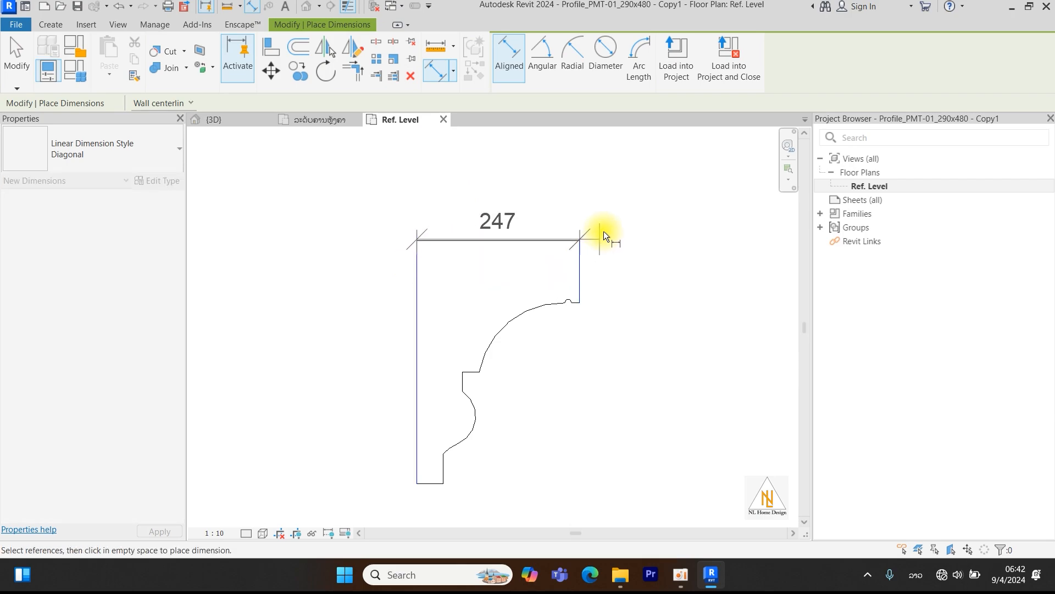
{"action": "left_click", "coordinate": [618, 204]}
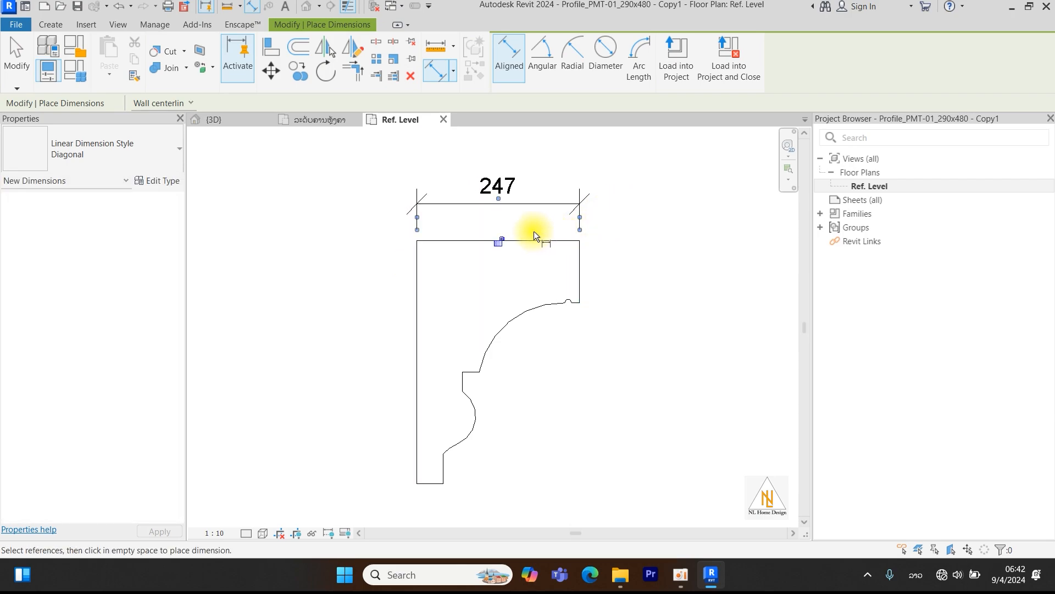
Add an aligned dimension for the profile's overall height beside the back edge.
{"action": "left_click", "coordinate": [445, 239]}
{"action": "left_click", "coordinate": [424, 489]}
{"action": "left_click", "coordinate": [347, 431]}
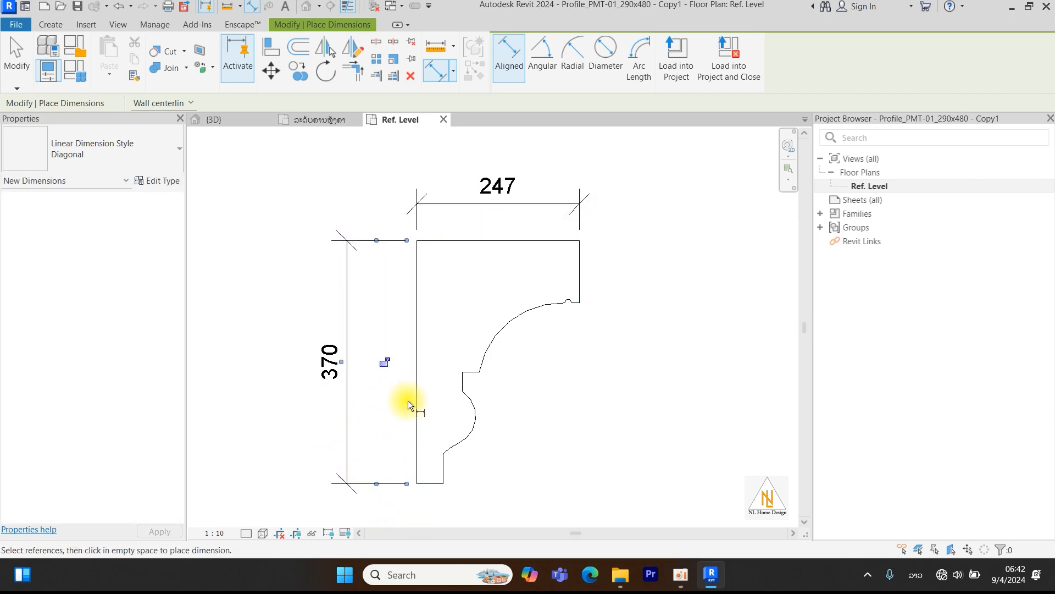
{"action": "scroll", "coordinate": [514, 405], "scroll_direction": "down", "scroll_amount": 2}
{"action": "key", "text": "Escape"}
{"action": "key", "text": "Escape"}
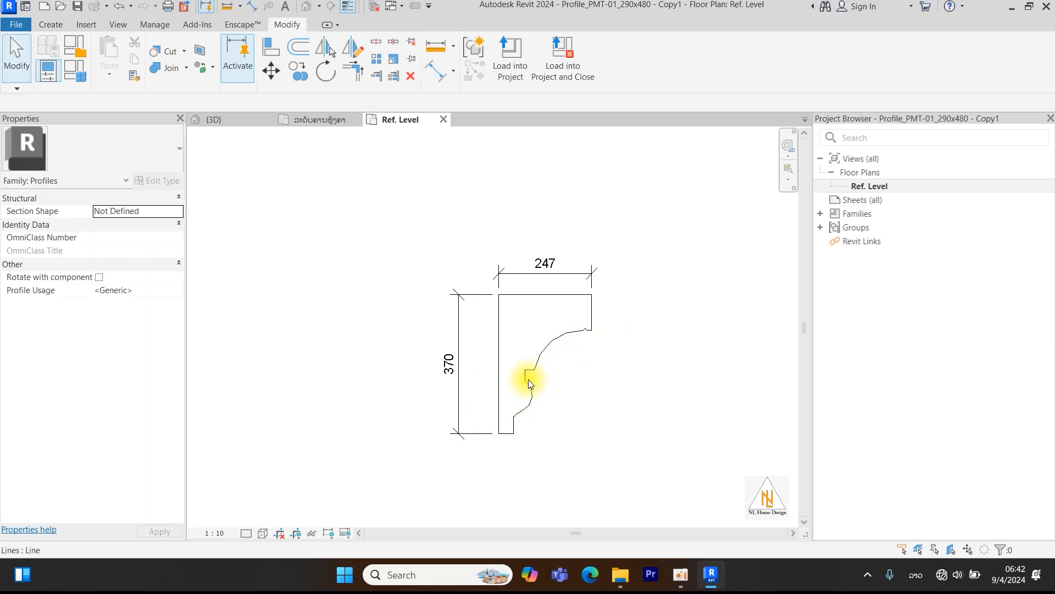
Save the reshaped and dimensioned profile family.
{"action": "left_click", "coordinate": [593, 312]}
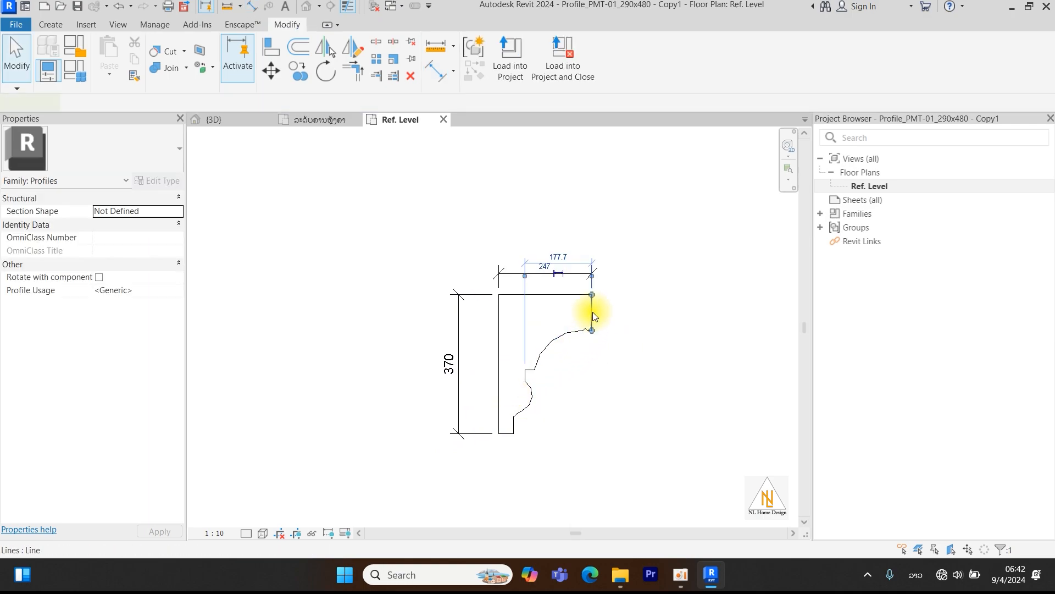
{"action": "left_click", "coordinate": [537, 289]}
{"action": "scroll", "coordinate": [540, 306], "scroll_direction": "down", "scroll_amount": 1}
{"action": "middle_click_drag", "start_coordinate": [549, 328], "coordinate": [544, 319]}
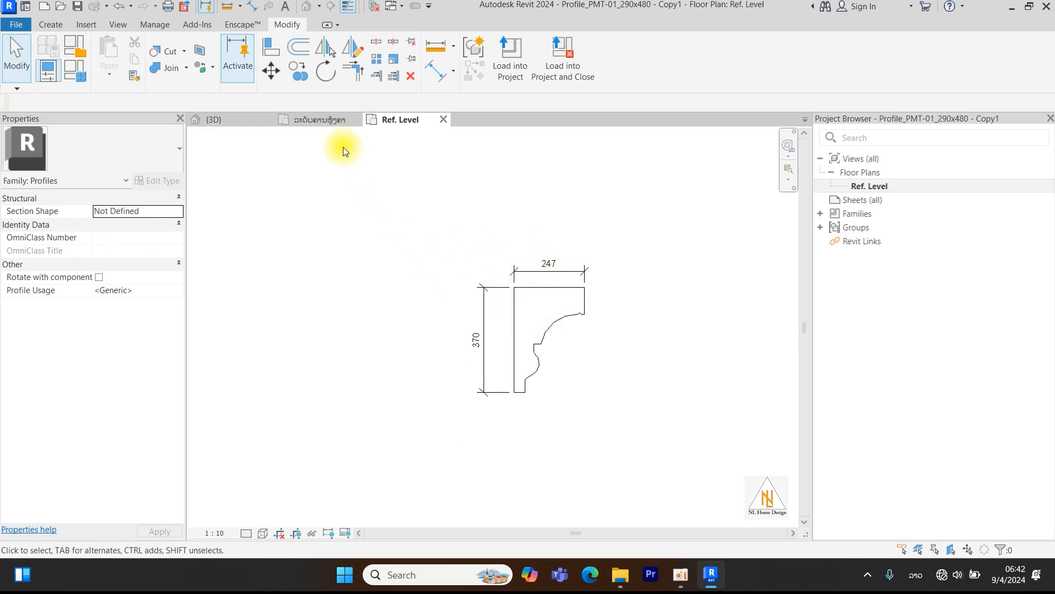
{"action": "left_click", "coordinate": [80, 8]}
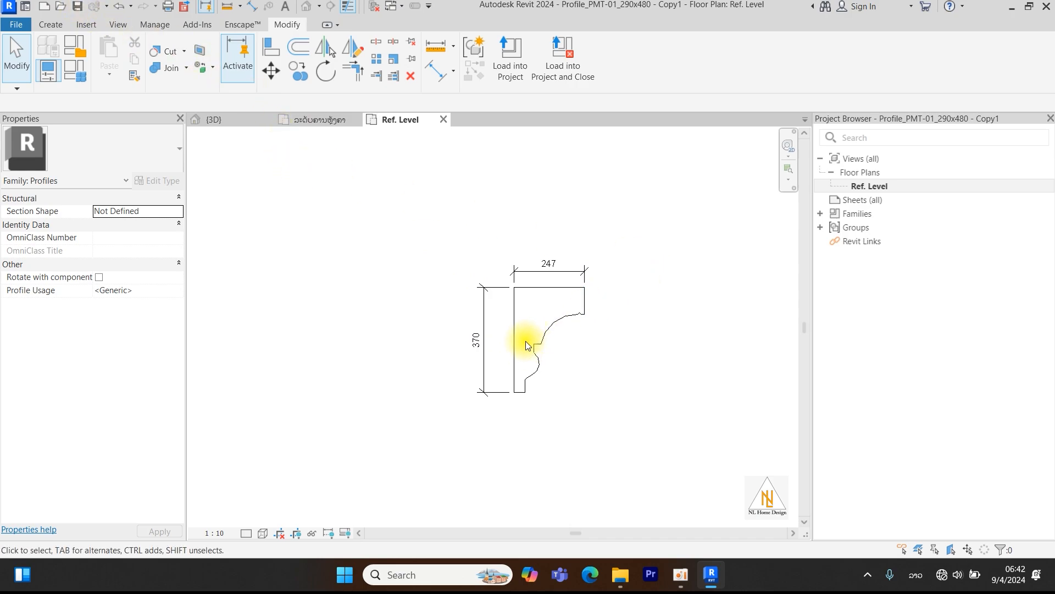
{"action": "mouse_move", "coordinate": [556, 350]}
{"action": "middle_mouse_down"}
{"action": "mouse_move", "coordinate": [556, 368]}
{"action": "mouse_move", "coordinate": [562, 350]}
{"action": "middle_mouse_up"}
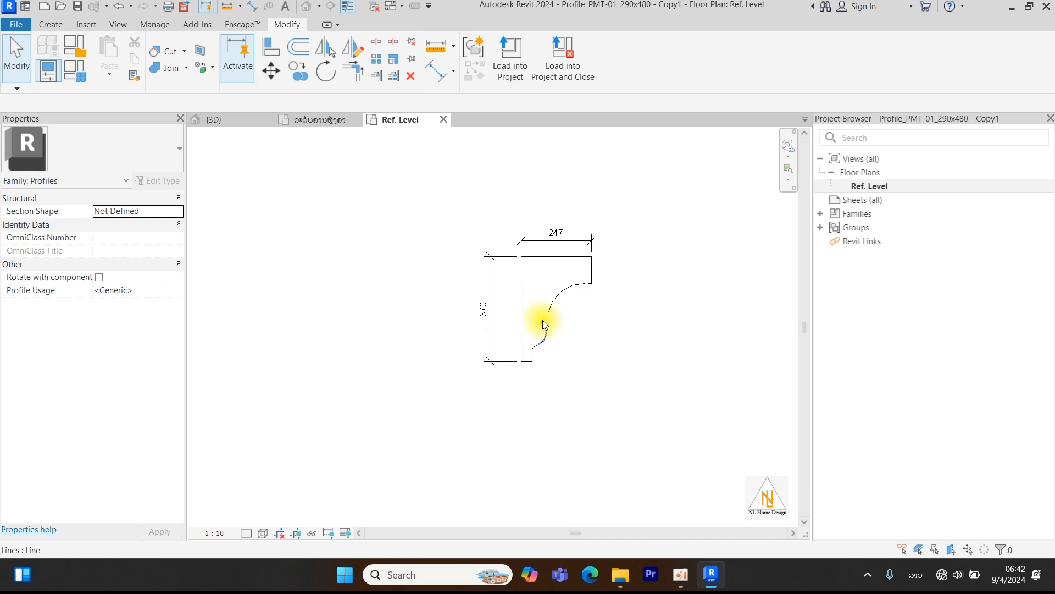
Switch to File Explorer and delete the backup file Profile_PMT-01_290x480 - Copy1.0001 from the Romance RC Profile folder.
{"action": "mouse_move", "coordinate": [620, 575]}
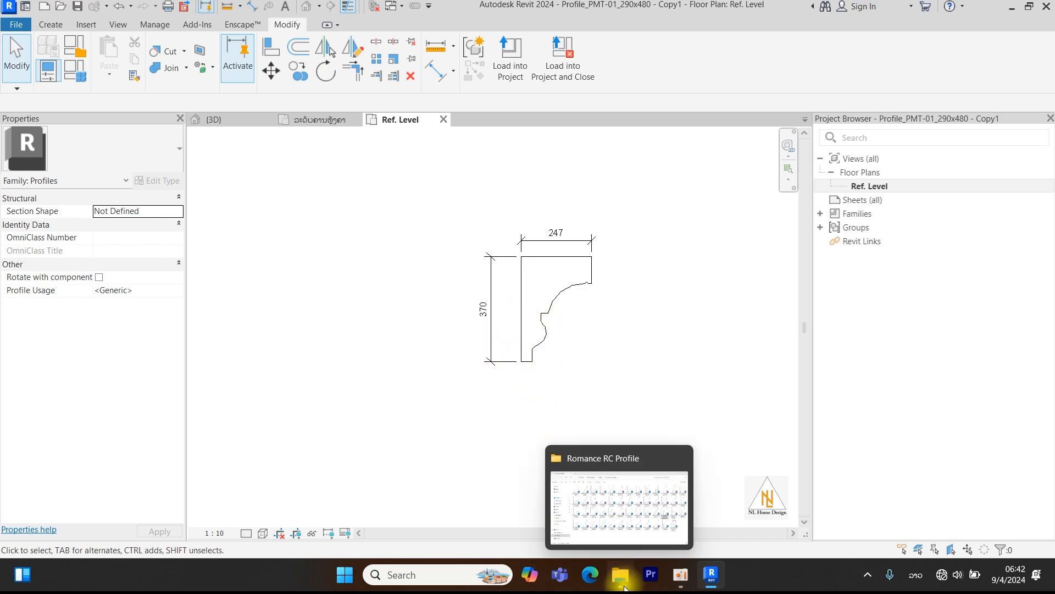
{"action": "left_click", "coordinate": [671, 506]}
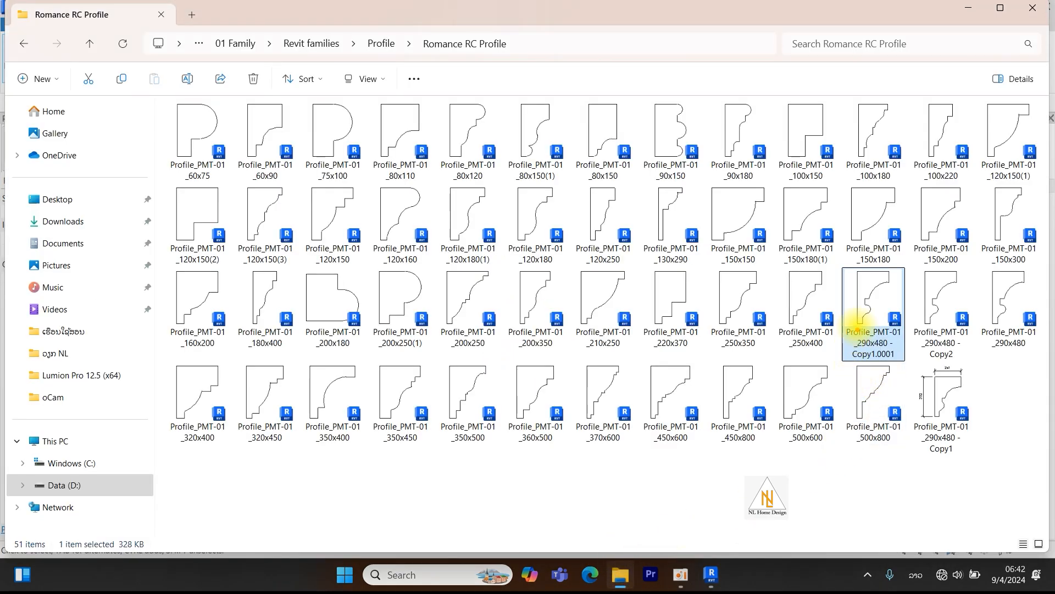
{"action": "left_click_drag", "start_coordinate": [847, 268], "coordinate": [910, 364], "text": "ctrl"}
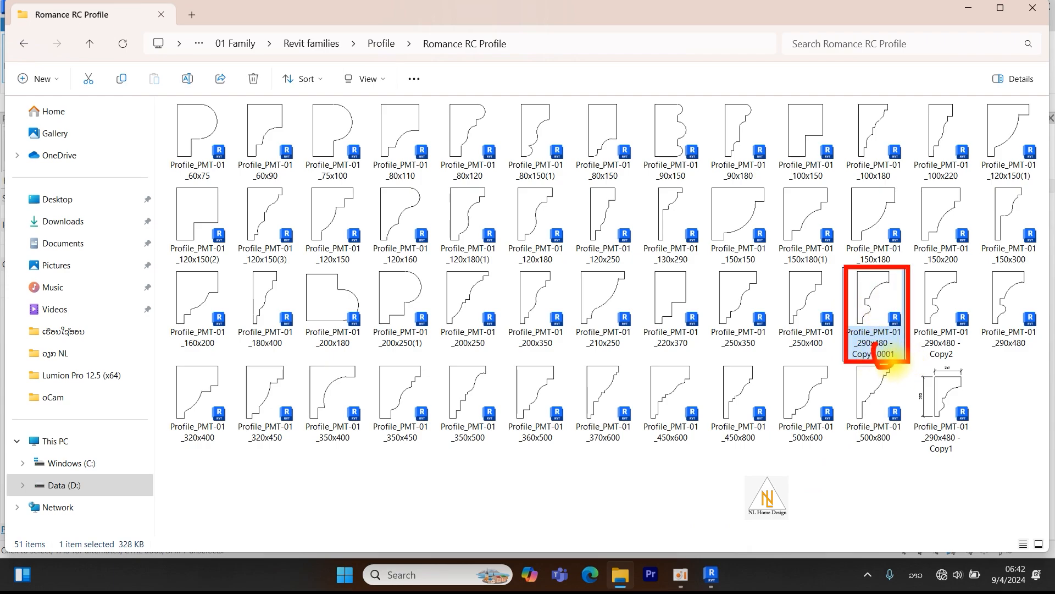
{"action": "right_click", "coordinate": [865, 314]}
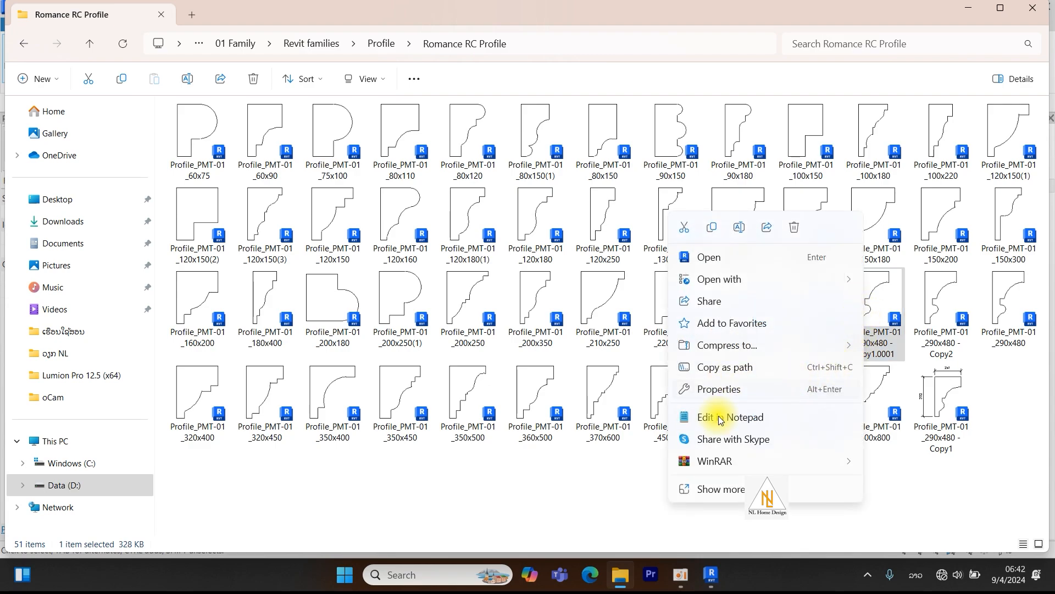
{"action": "left_click", "coordinate": [786, 230]}
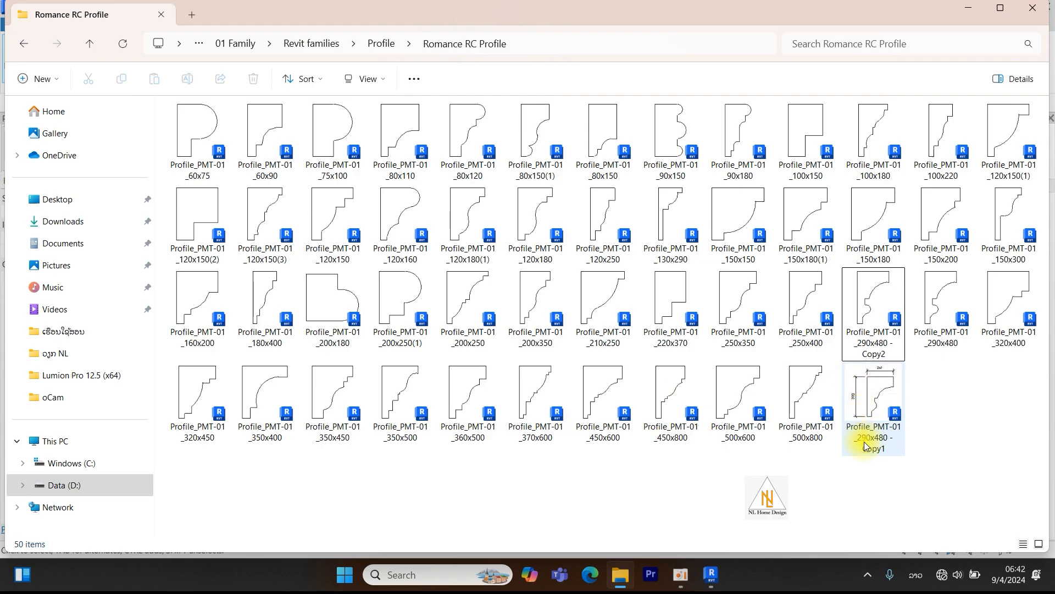
{"action": "key", "text": "ctrl+2"}
{"action": "left_click_drag", "start_coordinate": [836, 362], "coordinate": [914, 460], "text": "ctrl"}
{"action": "mouse_move", "coordinate": [1000, 392]}
{"action": "left_mouse_down"}
{"action": "mouse_move", "coordinate": [913, 420]}
{"action": "mouse_move", "coordinate": [919, 400]}
{"action": "left_mouse_up"}
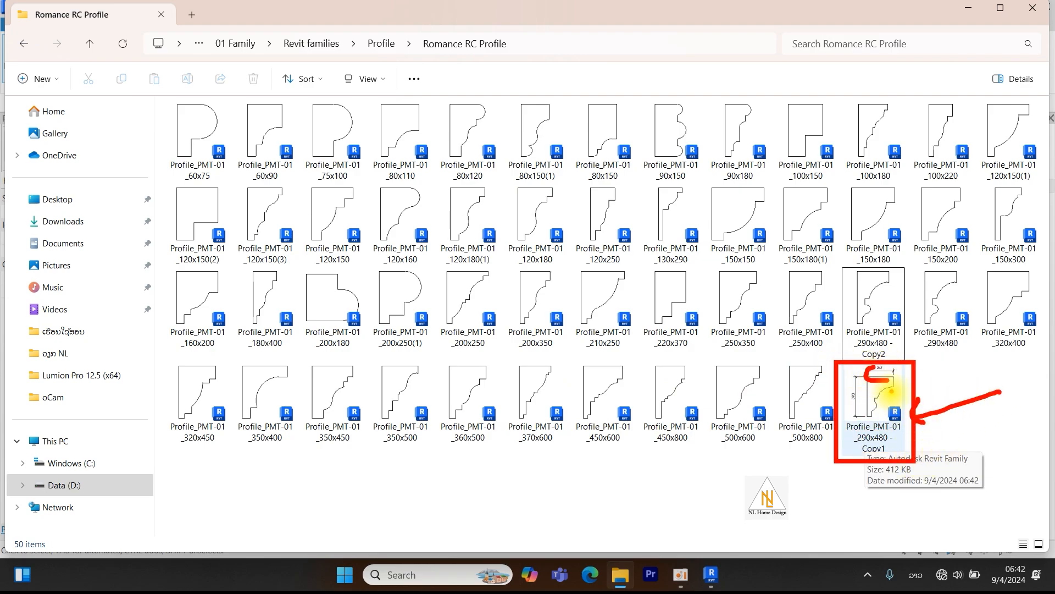
{"action": "key", "text": "Escape"}
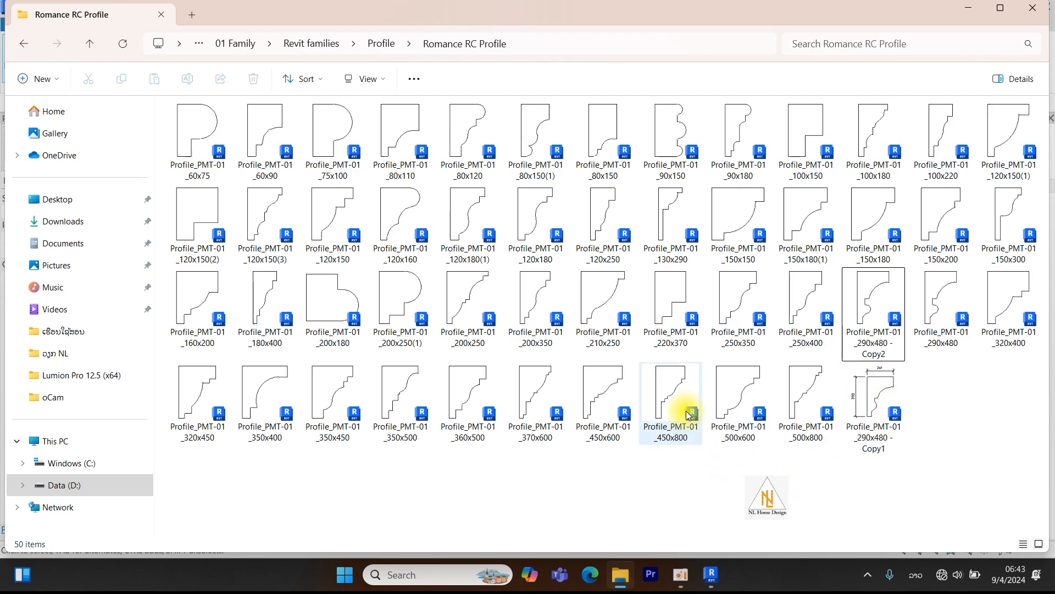
Switch back to Revit and close the profile family's Ref. Level view.
{"action": "left_click", "coordinate": [710, 572]}
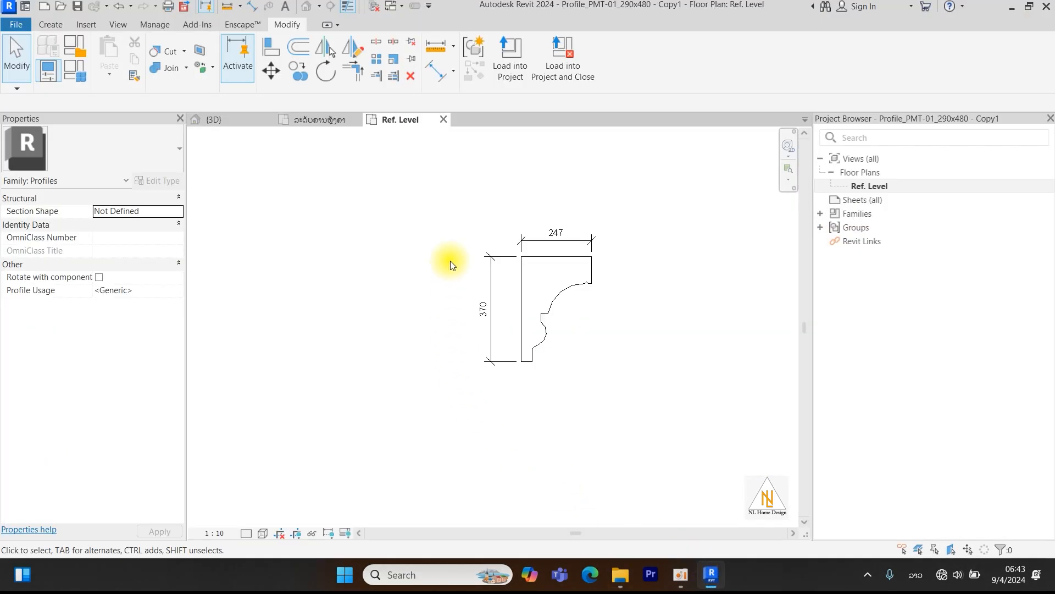
{"action": "left_click", "coordinate": [443, 119]}
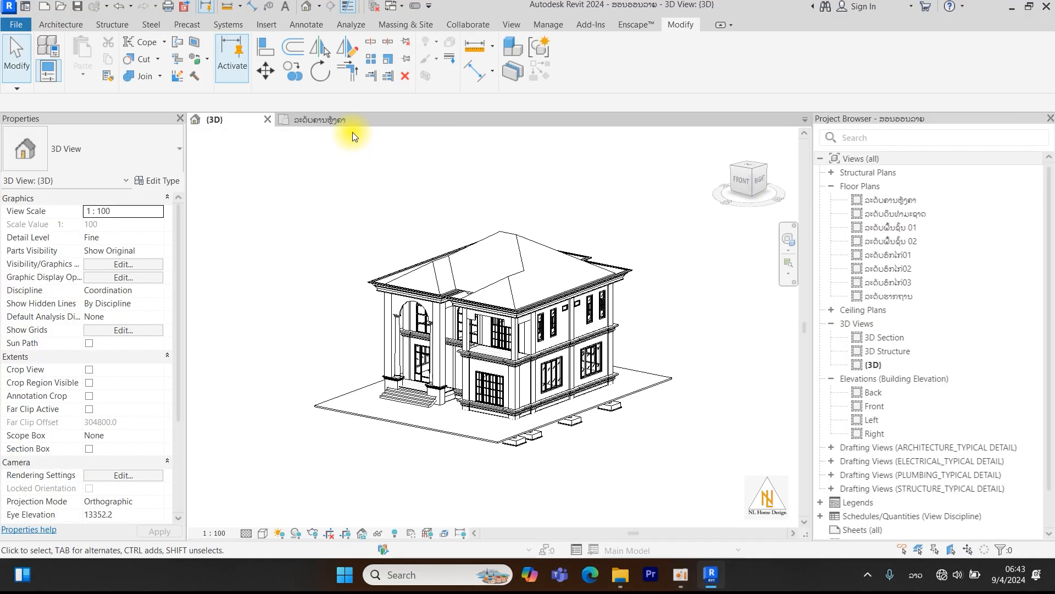
Edit the column-top moulding below the eave in place and select the profile of its sweep.
{"action": "middle_click_drag", "start_coordinate": [461, 332], "coordinate": [622, 325], "text": "shift"}
{"action": "scroll", "coordinate": [596, 265], "scroll_direction": "up", "scroll_amount": 5}
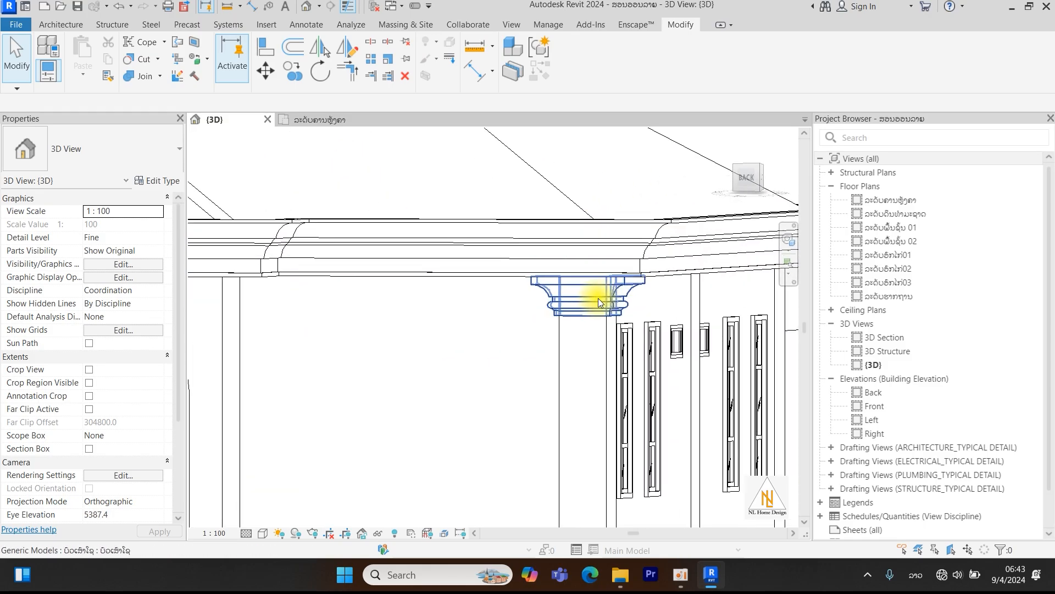
{"action": "left_click", "coordinate": [568, 292]}
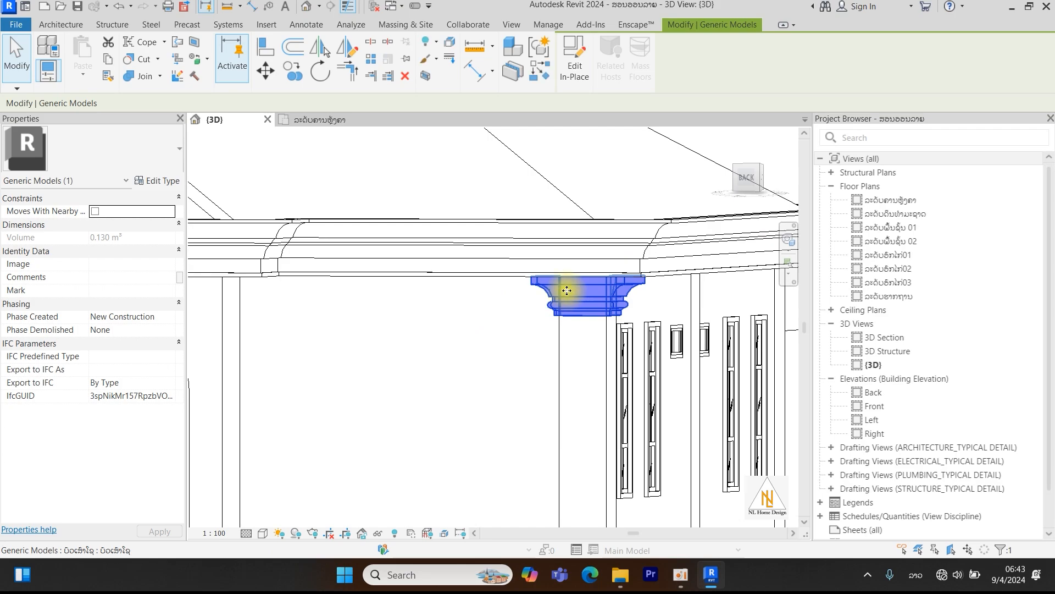
{"action": "left_click", "coordinate": [572, 58]}
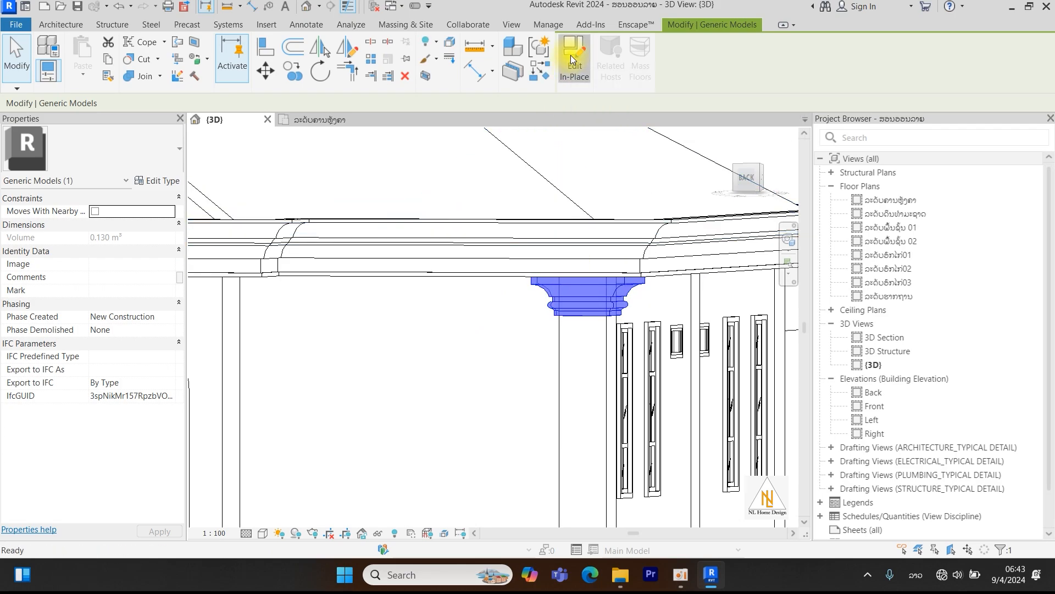
{"action": "left_click", "coordinate": [570, 306]}
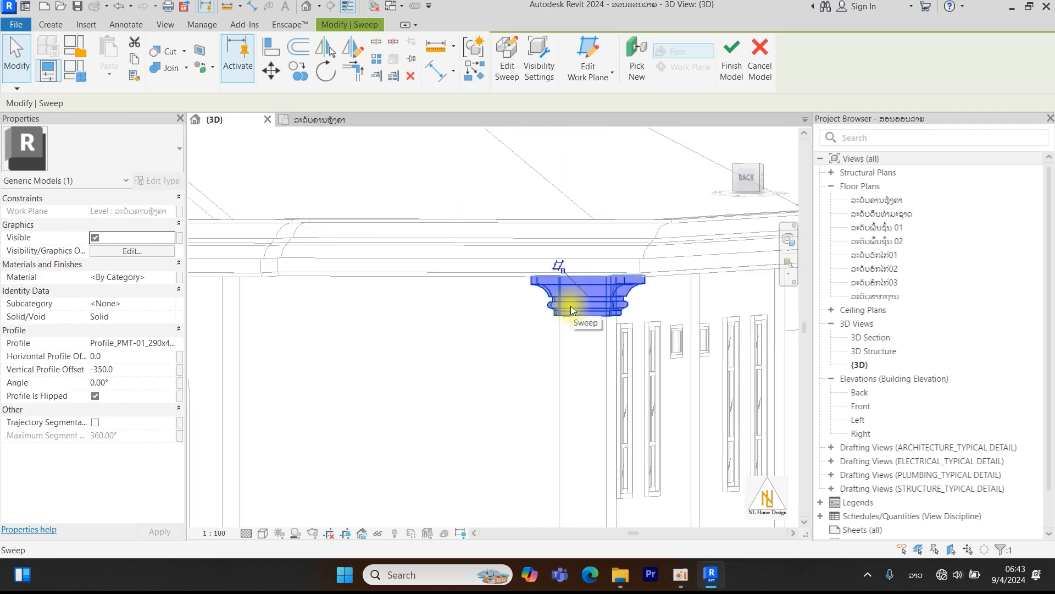
{"action": "left_click", "coordinate": [506, 65]}
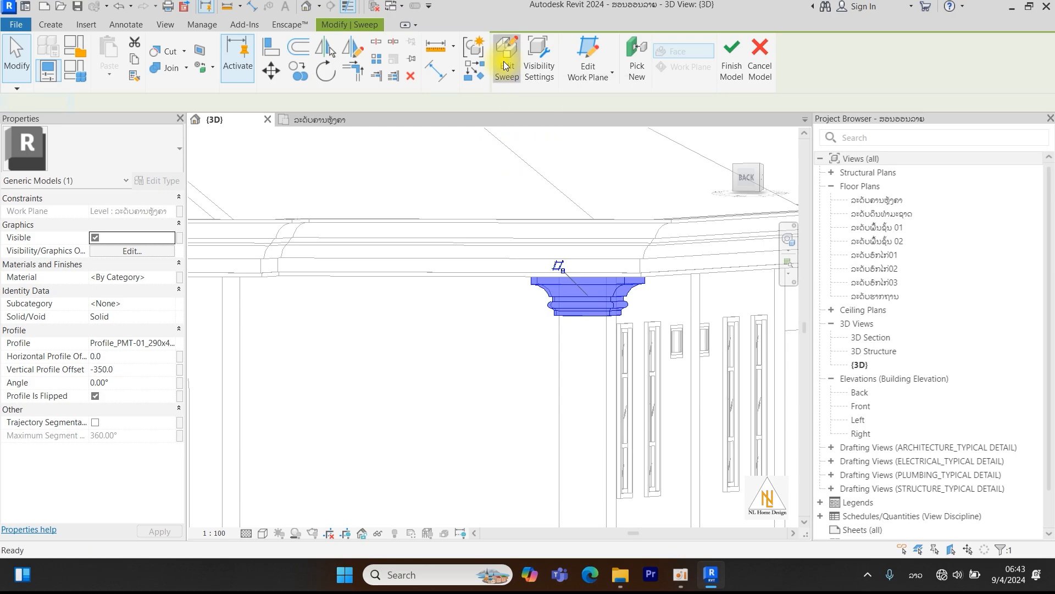
{"action": "middle_click_drag", "start_coordinate": [548, 295], "coordinate": [593, 300], "text": "shift"}
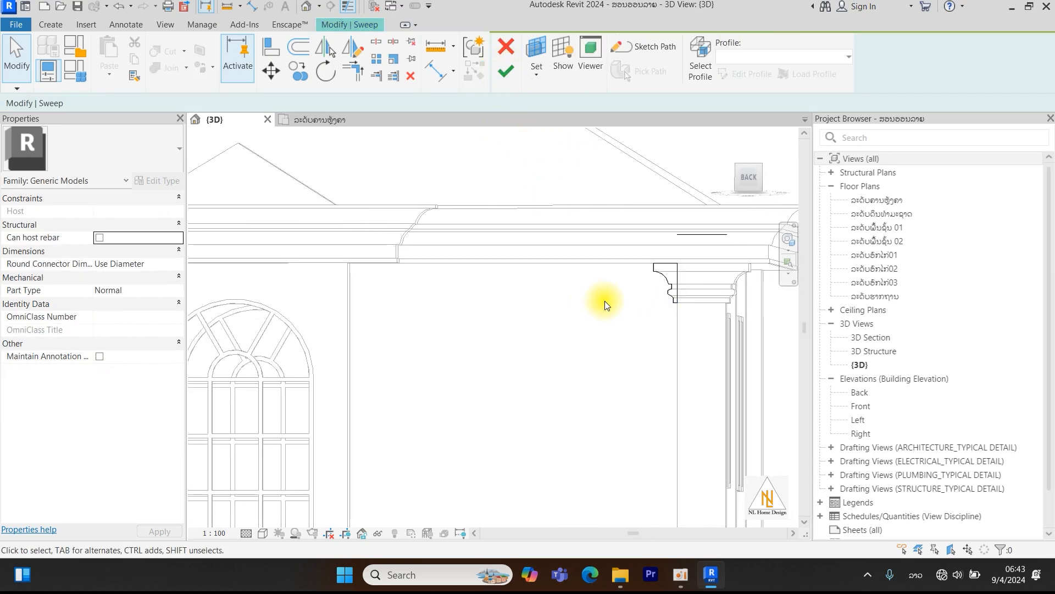
{"action": "left_click", "coordinate": [665, 285]}
{"action": "middle_click_drag", "start_coordinate": [665, 284], "coordinate": [569, 288]}
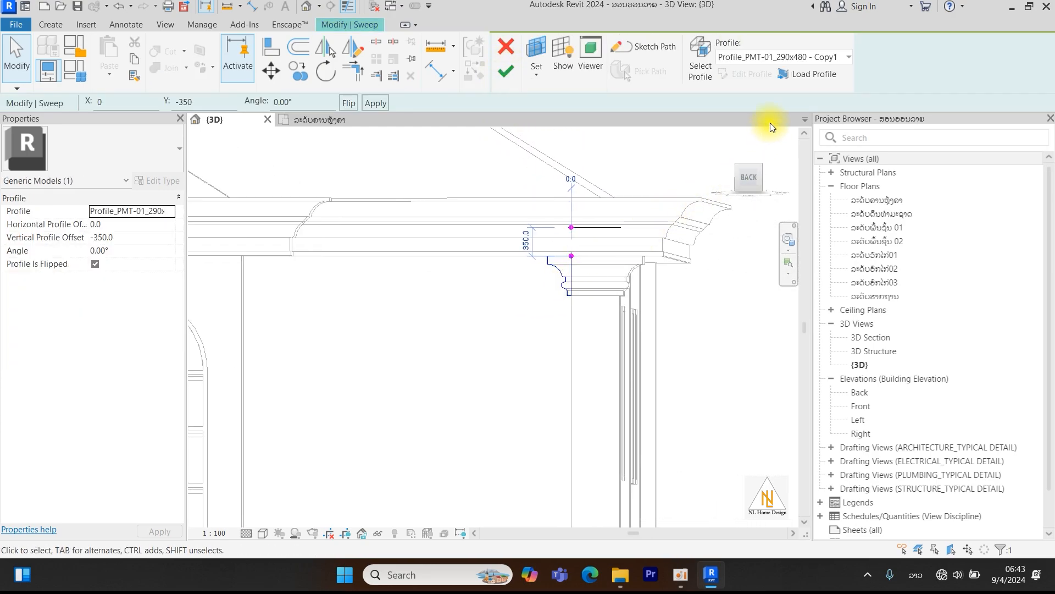
Start loading a profile and browse drive D: to the Romance RC Profile folder inside Revit families > Profile.
{"action": "left_click", "coordinate": [796, 75]}
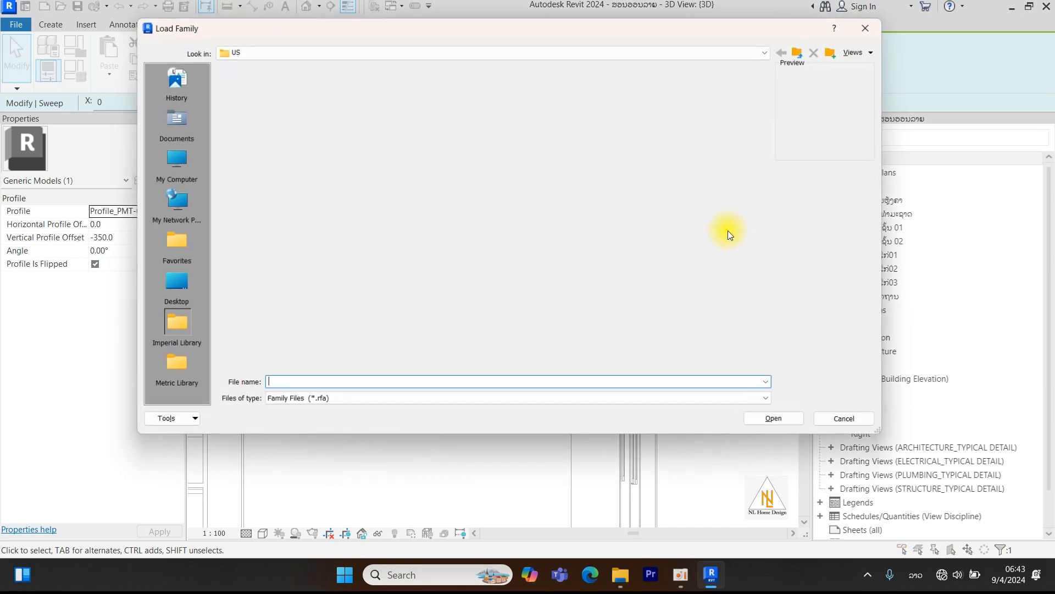
{"action": "left_click", "coordinate": [174, 168]}
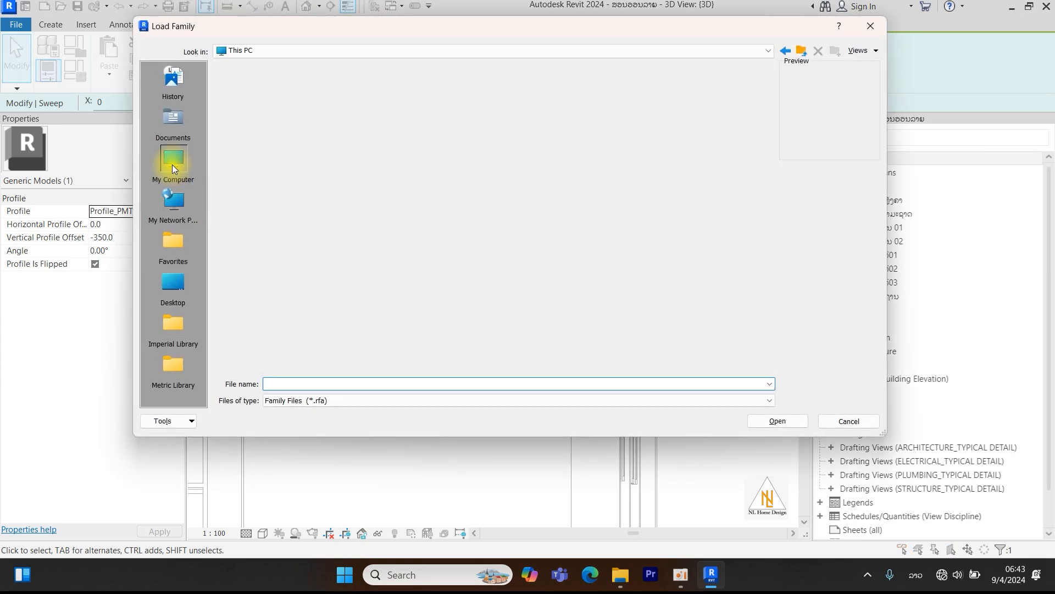
{"action": "double_click", "coordinate": [288, 123]}
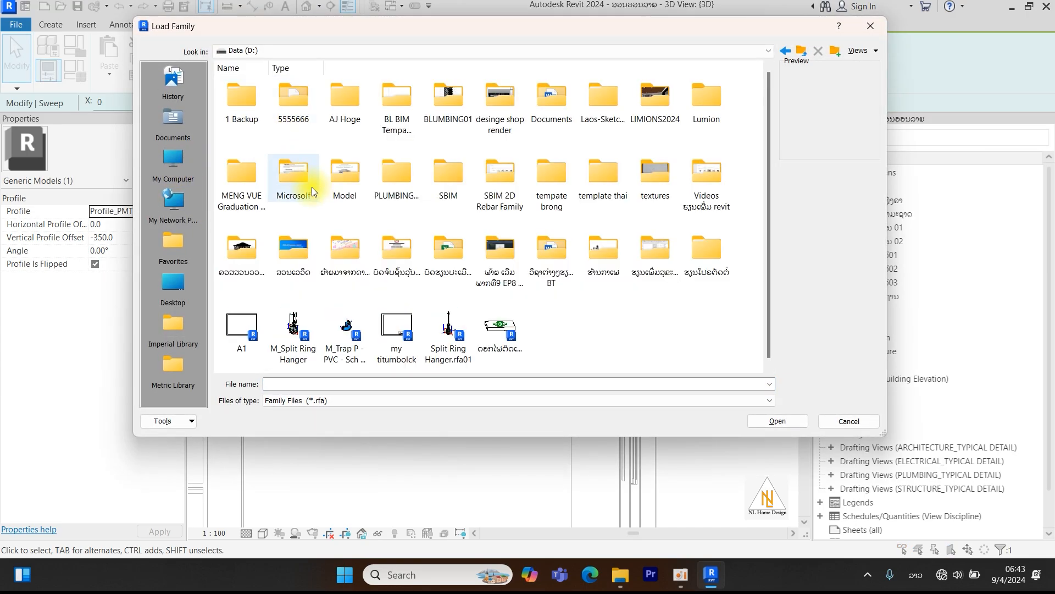
{"action": "double_click", "coordinate": [558, 180]}
{"action": "double_click", "coordinate": [258, 113]}
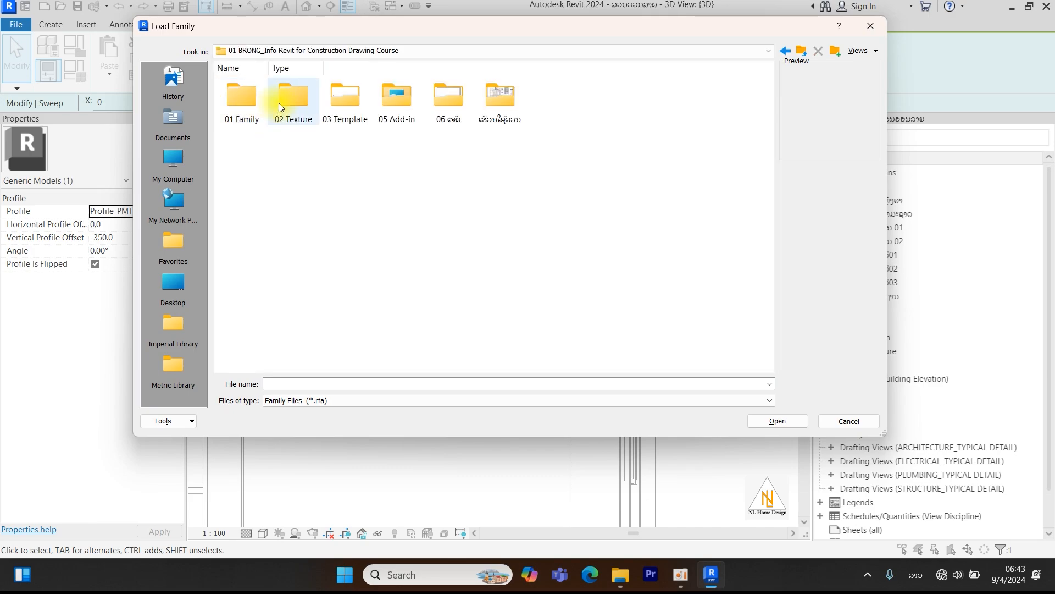
{"action": "double_click", "coordinate": [242, 104]}
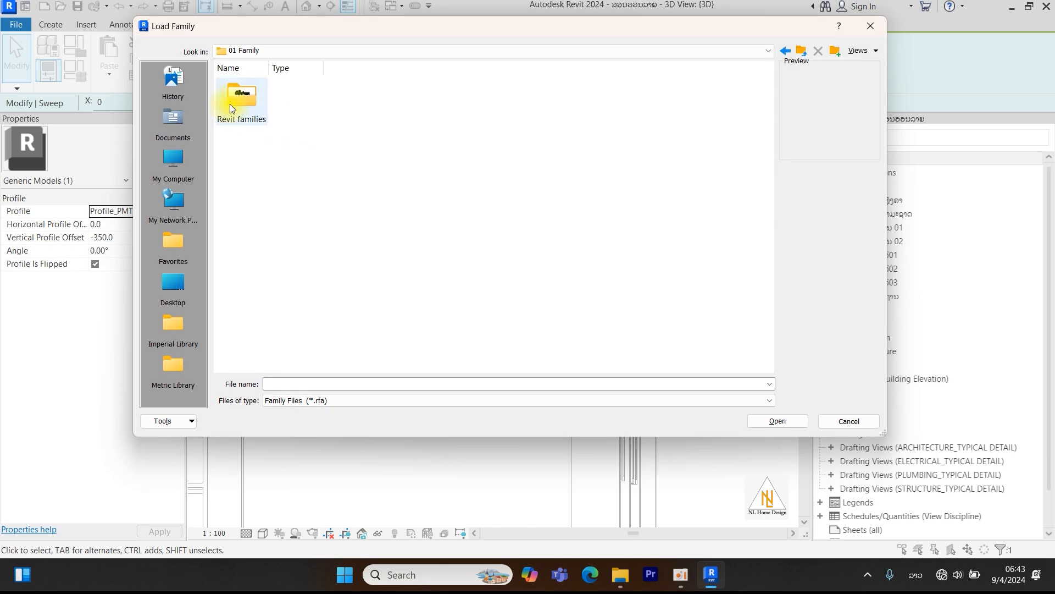
{"action": "double_click", "coordinate": [229, 104]}
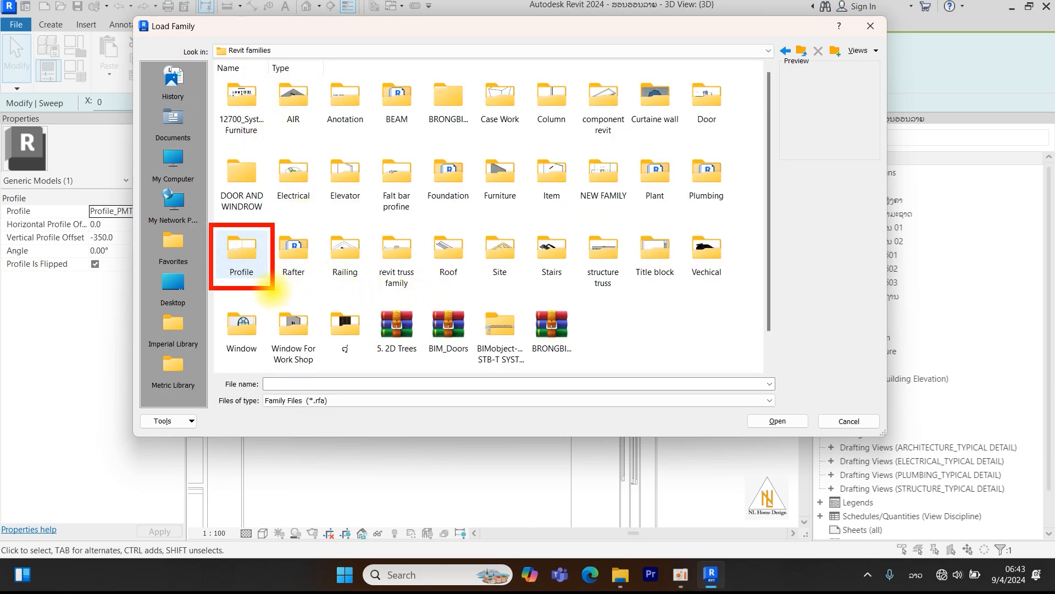
{"action": "double_click", "coordinate": [245, 261]}
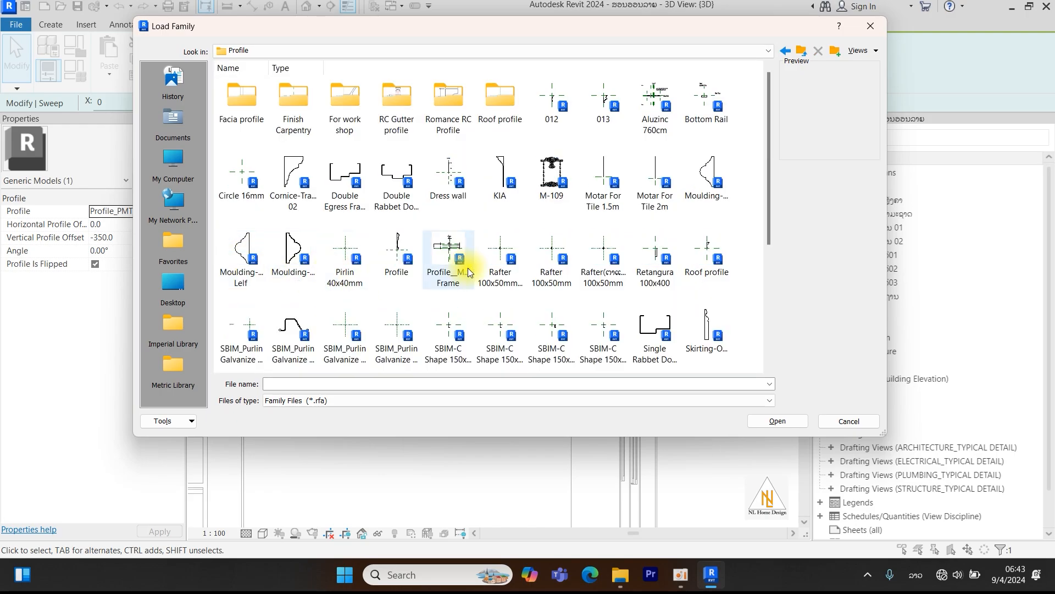
{"action": "double_click", "coordinate": [452, 102]}
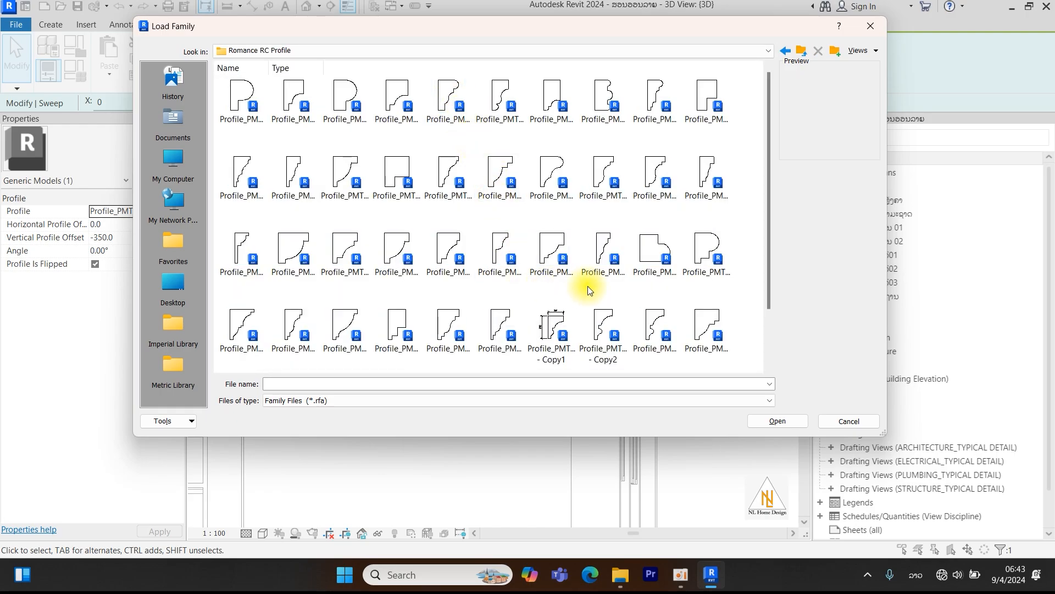
Load Profile_PMT-01_290x480 - Copy1.rfa, overwriting the existing version and its parameter values.
{"action": "left_click", "coordinate": [553, 261]}
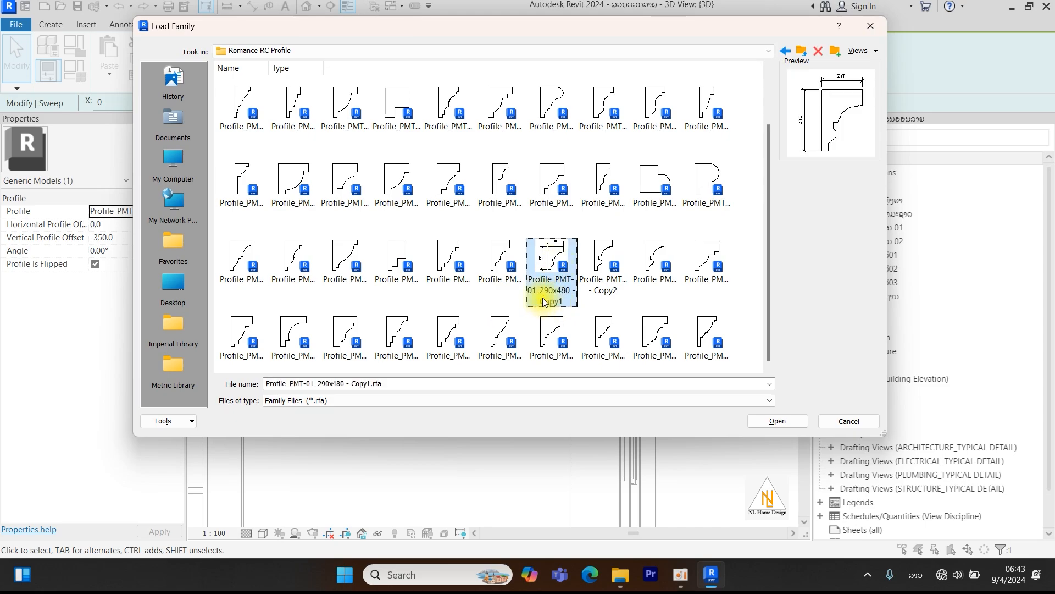
{"action": "left_click", "coordinate": [771, 420]}
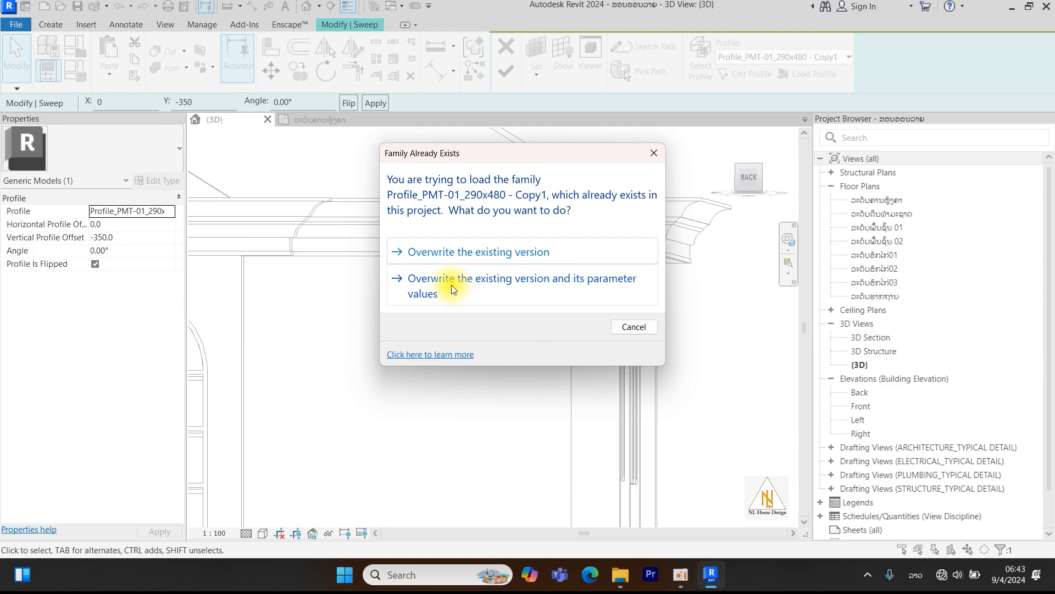
{"action": "left_click", "coordinate": [450, 285]}
Compare the reloaded profile's outline with the existing column moulding from the back view.
{"action": "scroll", "coordinate": [553, 303], "scroll_direction": "down", "scroll_amount": 3}
{"action": "middle_click_drag", "start_coordinate": [589, 327], "coordinate": [621, 311]}
{"action": "scroll", "coordinate": [574, 236], "scroll_direction": "up", "scroll_amount": 3}
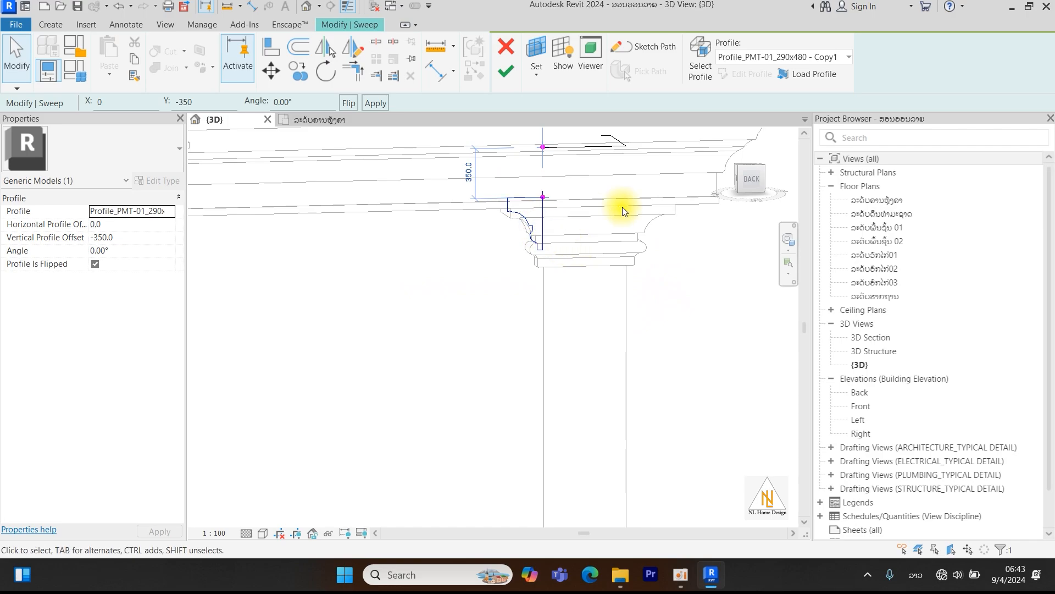
{"action": "left_click", "coordinate": [753, 180]}
{"action": "scroll", "coordinate": [638, 243], "scroll_direction": "down", "scroll_amount": 1}
{"action": "middle_click_drag", "start_coordinate": [418, 383], "coordinate": [609, 302]}
{"action": "middle_click_drag", "start_coordinate": [598, 340], "coordinate": [575, 295]}
{"action": "scroll", "coordinate": [574, 295], "scroll_direction": "down", "scroll_amount": 4}
{"action": "scroll", "coordinate": [542, 352], "scroll_direction": "up", "scroll_amount": 3}
{"action": "scroll", "coordinate": [539, 358], "scroll_direction": "up", "scroll_amount": 2}
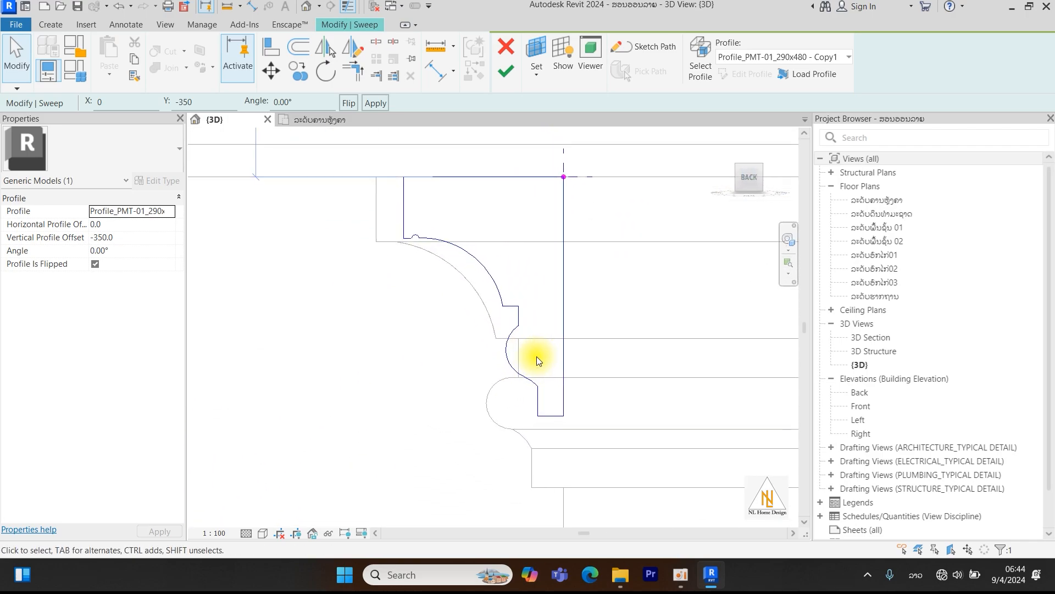
Finish the sweep edit so the column-top moulding uses the reloaded profile.
{"action": "left_click", "coordinate": [514, 75]}
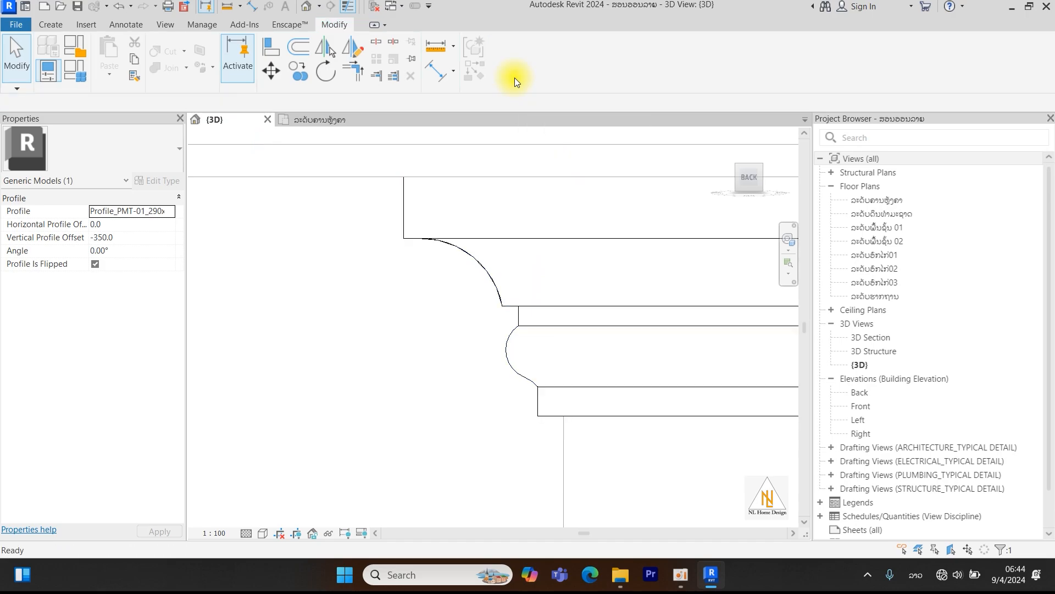
{"action": "scroll", "coordinate": [550, 264], "scroll_direction": "down", "scroll_amount": 3}
{"action": "scroll", "coordinate": [555, 279], "scroll_direction": "down", "scroll_amount": 3}
{"action": "middle_click_drag", "start_coordinate": [555, 279], "coordinate": [675, 319], "text": "shift"}
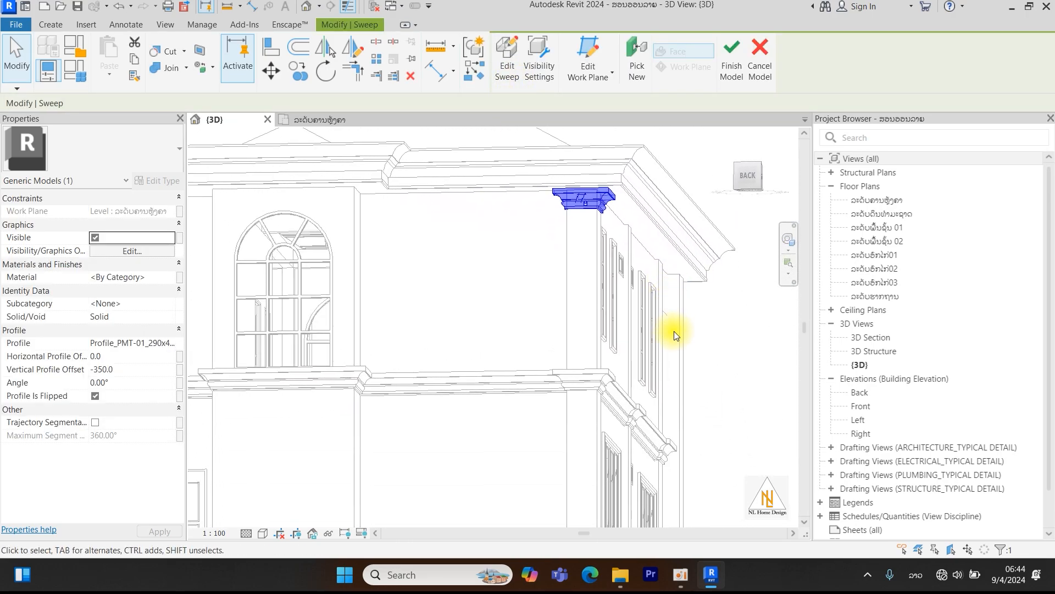
{"action": "middle_click_drag", "start_coordinate": [617, 350], "coordinate": [555, 346], "text": "shift"}
{"action": "scroll", "coordinate": [597, 192], "scroll_direction": "up", "scroll_amount": 2}
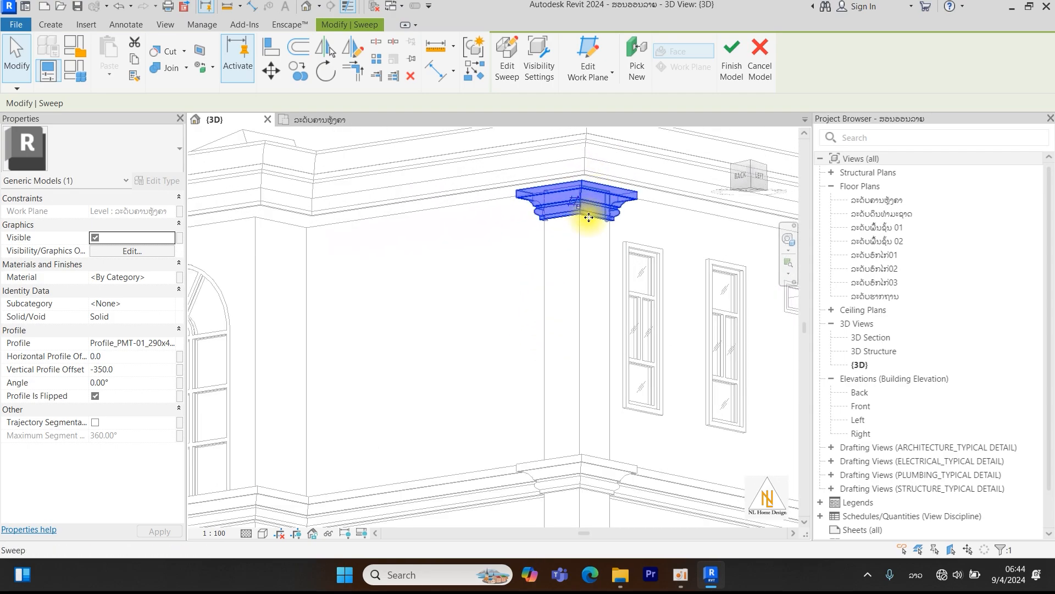
Create a new material for the column-top sweep and name it ບົວເສົາໃຊ.
{"action": "middle_click_drag", "start_coordinate": [588, 220], "coordinate": [597, 254]}
{"action": "left_click", "coordinate": [583, 315]}
{"action": "left_click", "coordinate": [573, 238]}
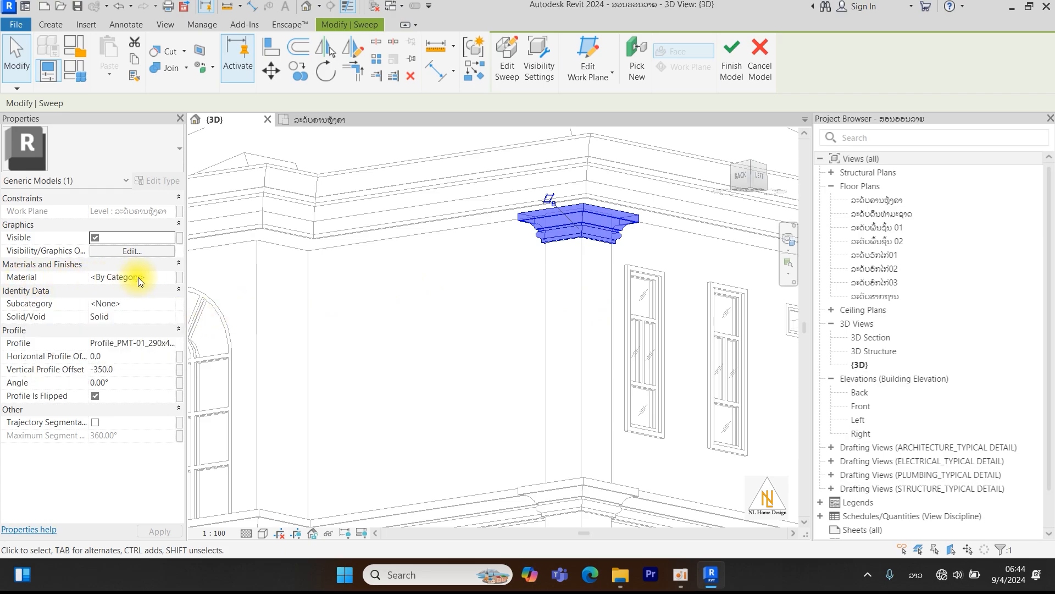
{"action": "left_click", "coordinate": [171, 277]}
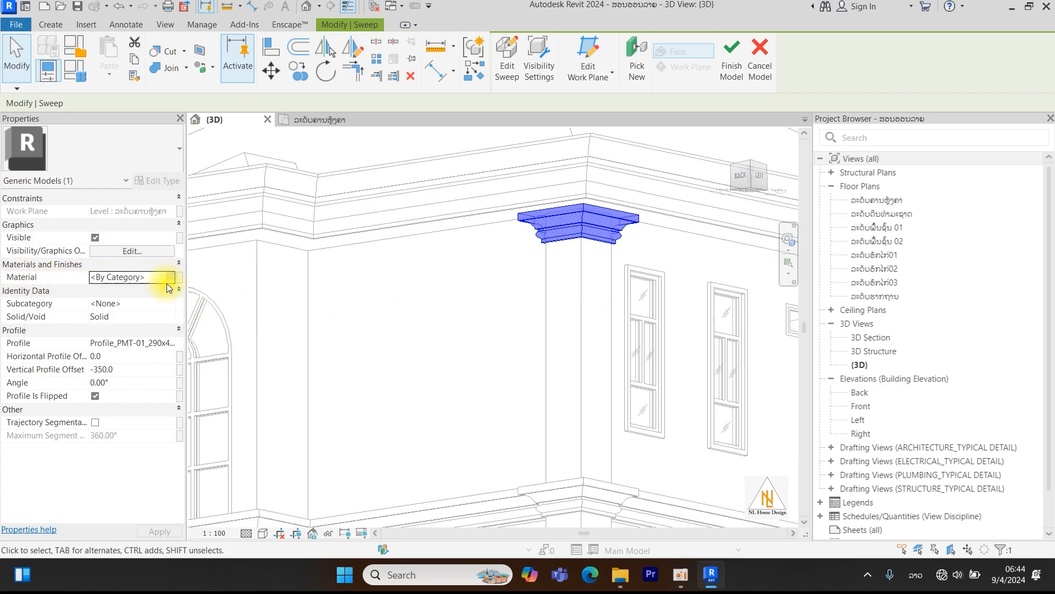
{"action": "left_click", "coordinate": [167, 281]}
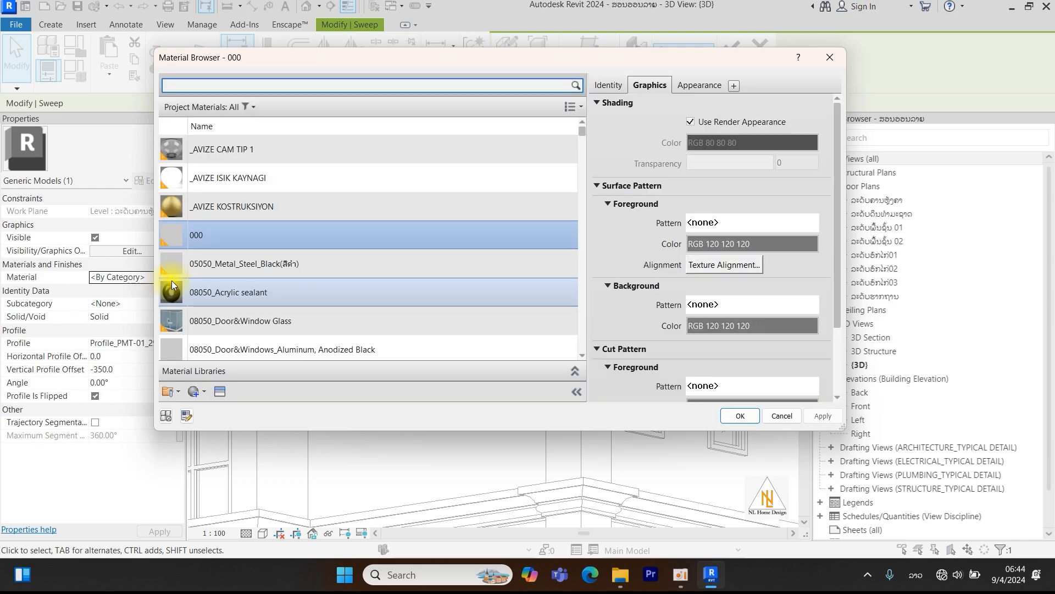
{"action": "left_click", "coordinate": [196, 391]}
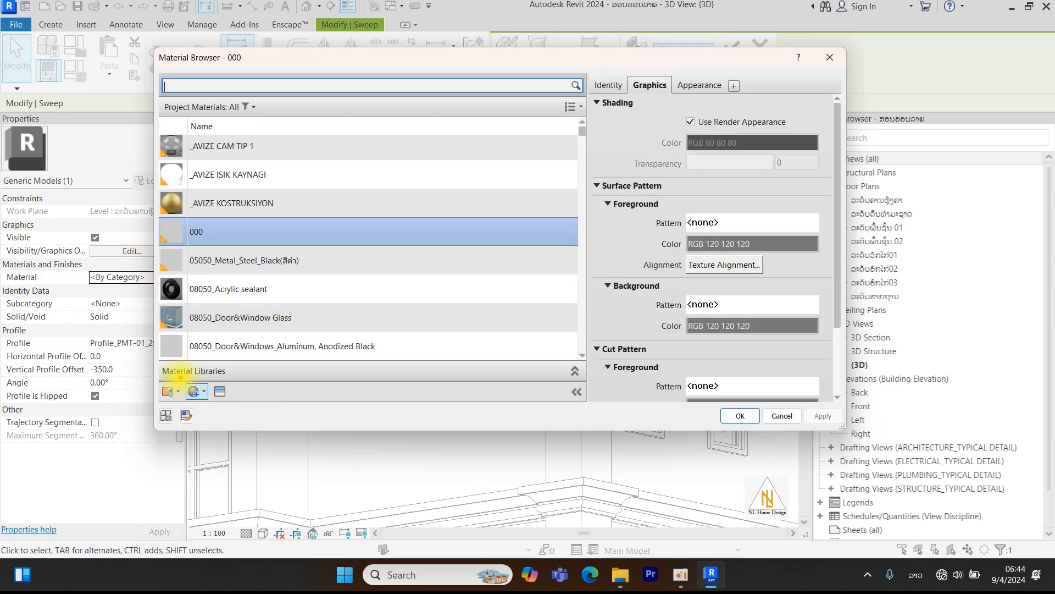
{"action": "left_click", "coordinate": [202, 392]}
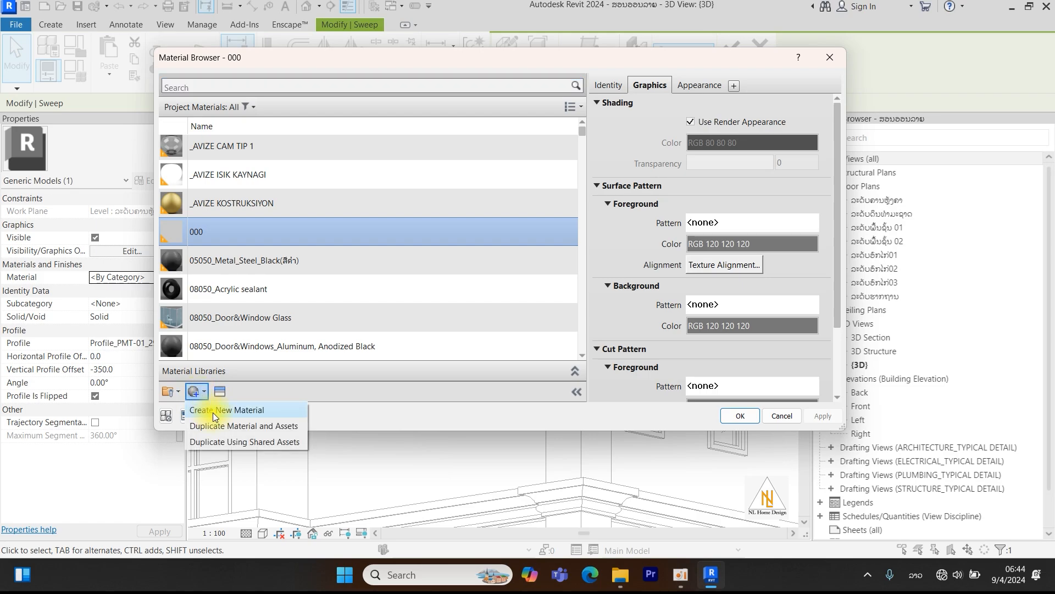
{"action": "left_click", "coordinate": [219, 407]}
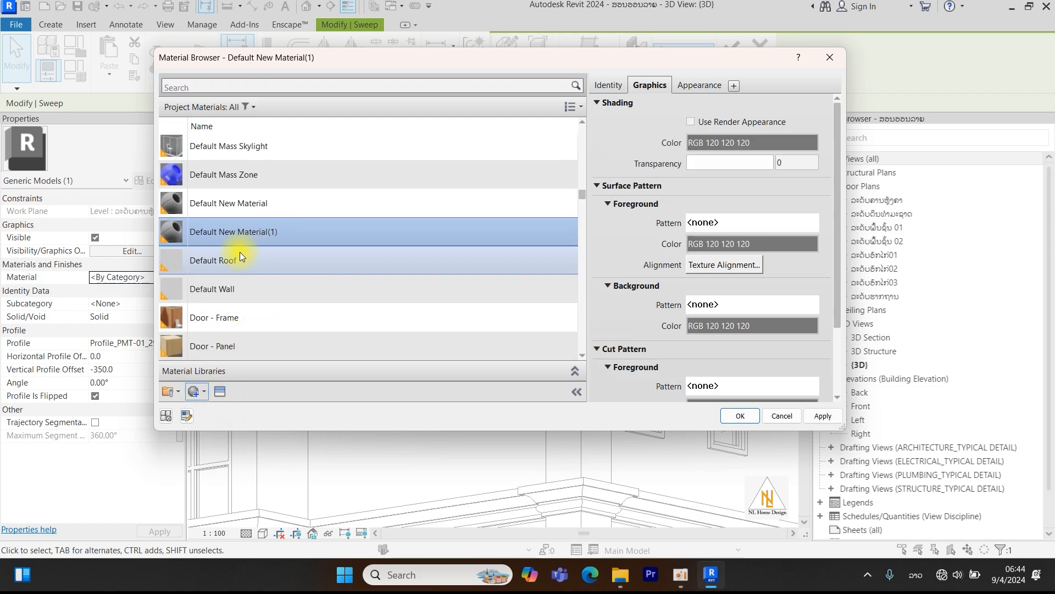
{"action": "right_click", "coordinate": [232, 227]}
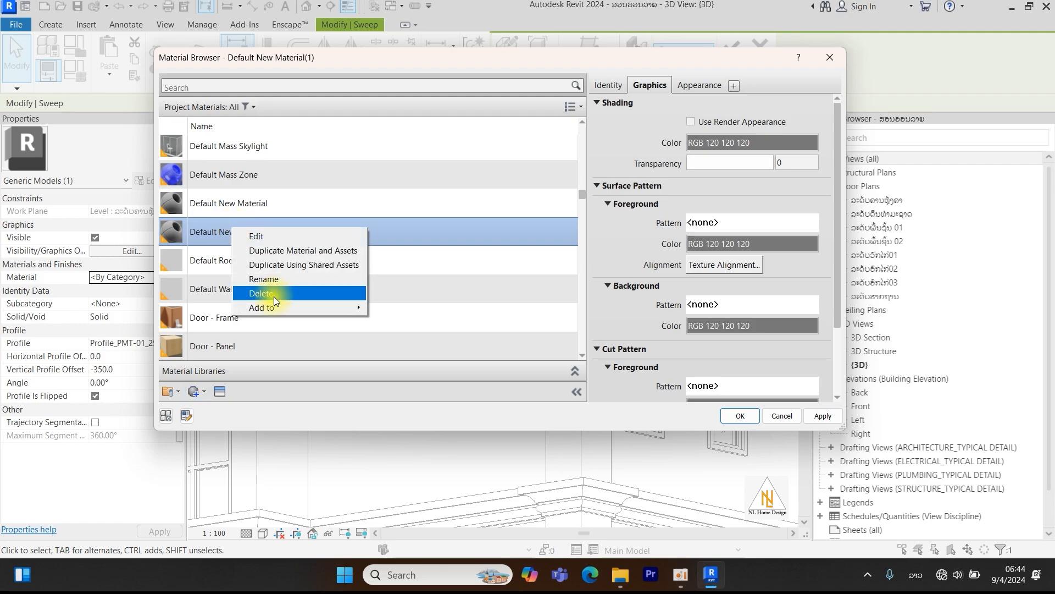
{"action": "left_click", "coordinate": [274, 279]}
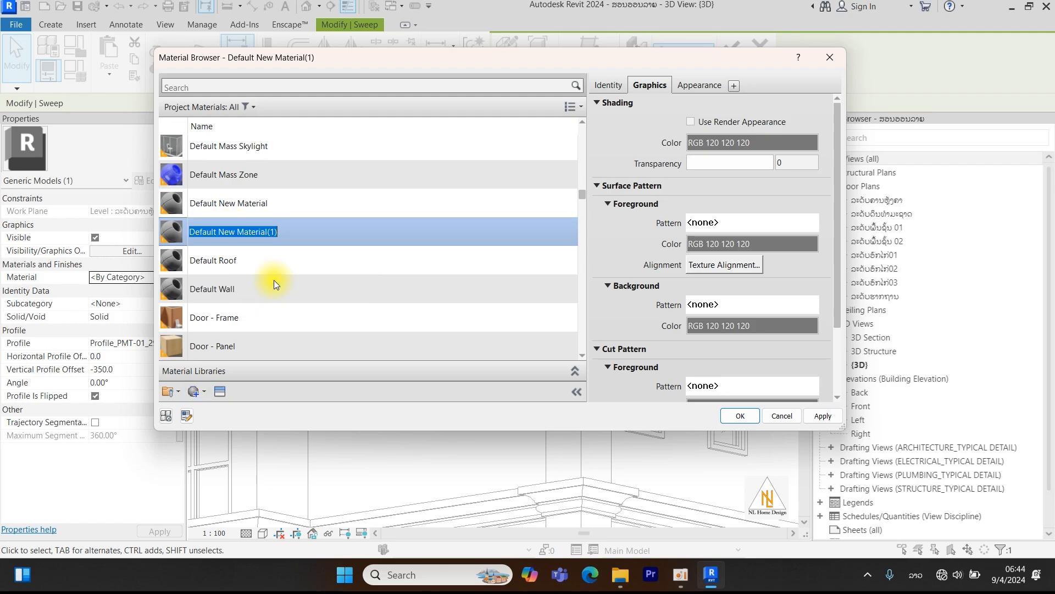
{"action": "type", "text": "ບົວ"}
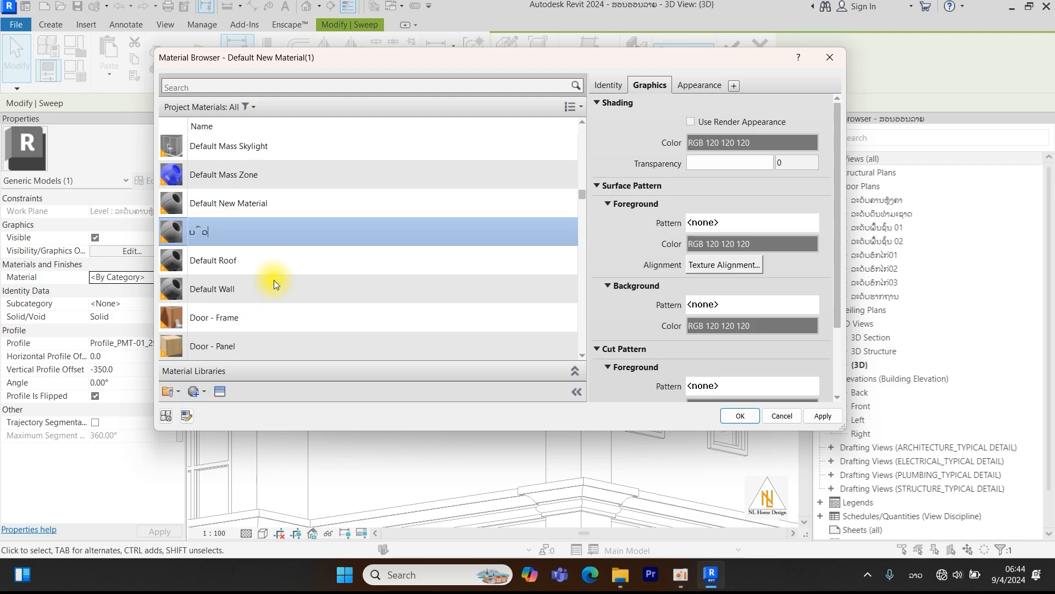
{"action": "type", "text": "ເສົາໃຊ"}
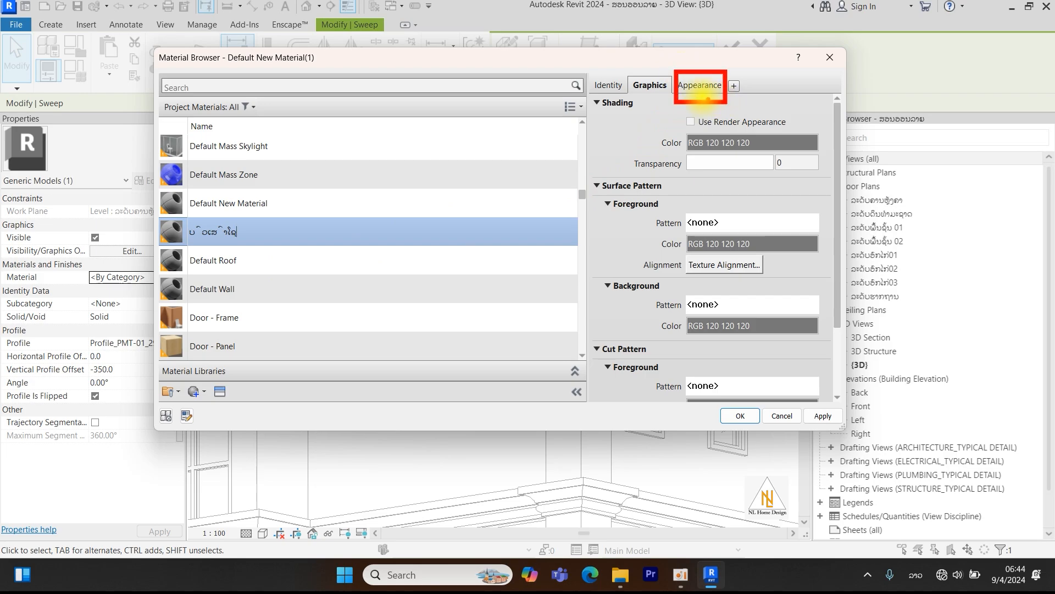
Set the new material's generic appearance color to white, RGB 255 255 255.
{"action": "left_click", "coordinate": [696, 86]}
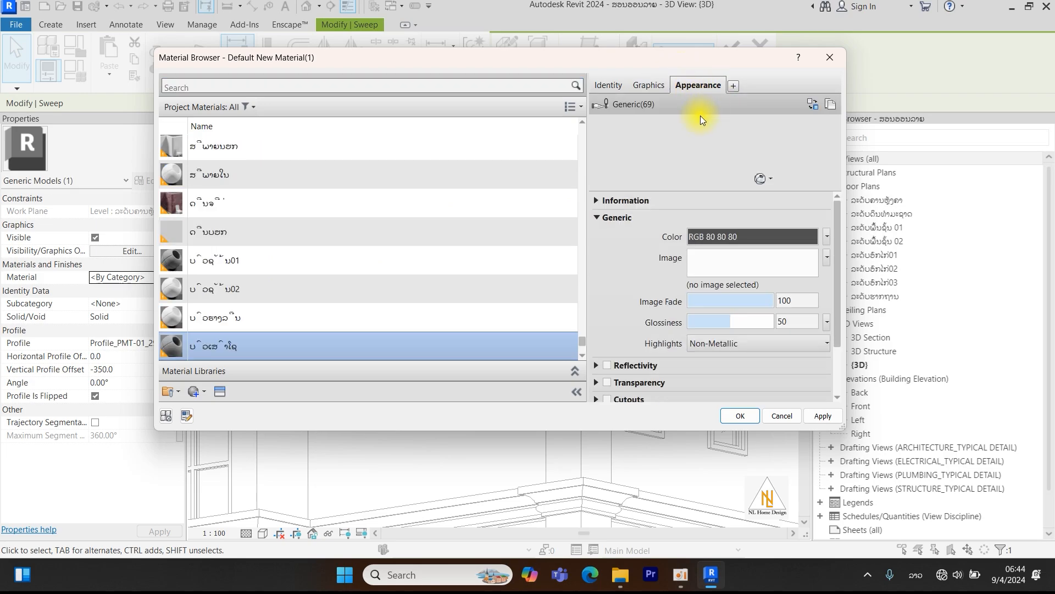
{"action": "left_click", "coordinate": [704, 236]}
{"action": "left_click", "coordinate": [483, 221]}
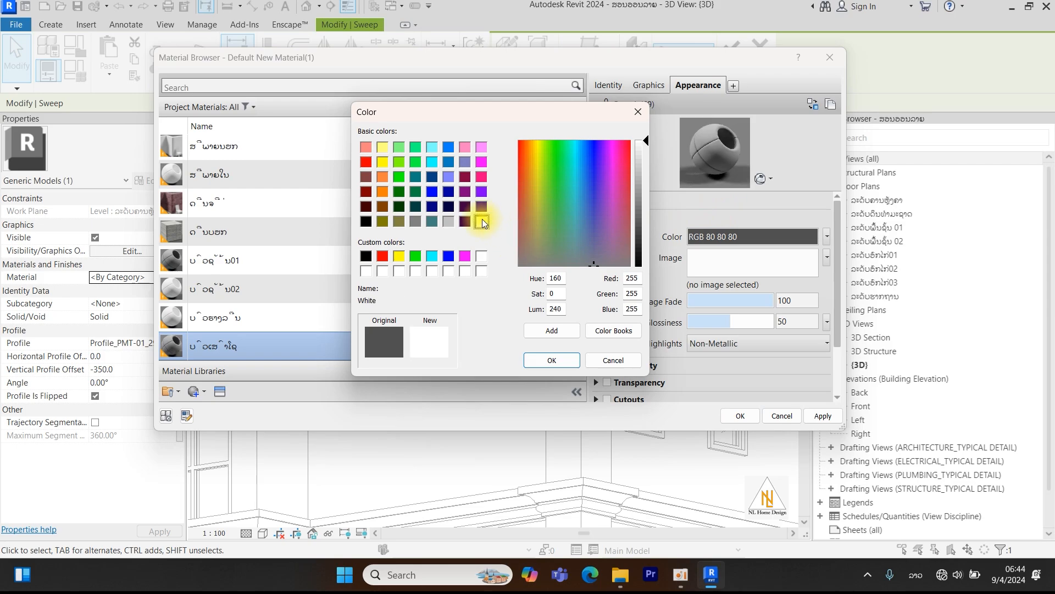
{"action": "left_click", "coordinate": [552, 362]}
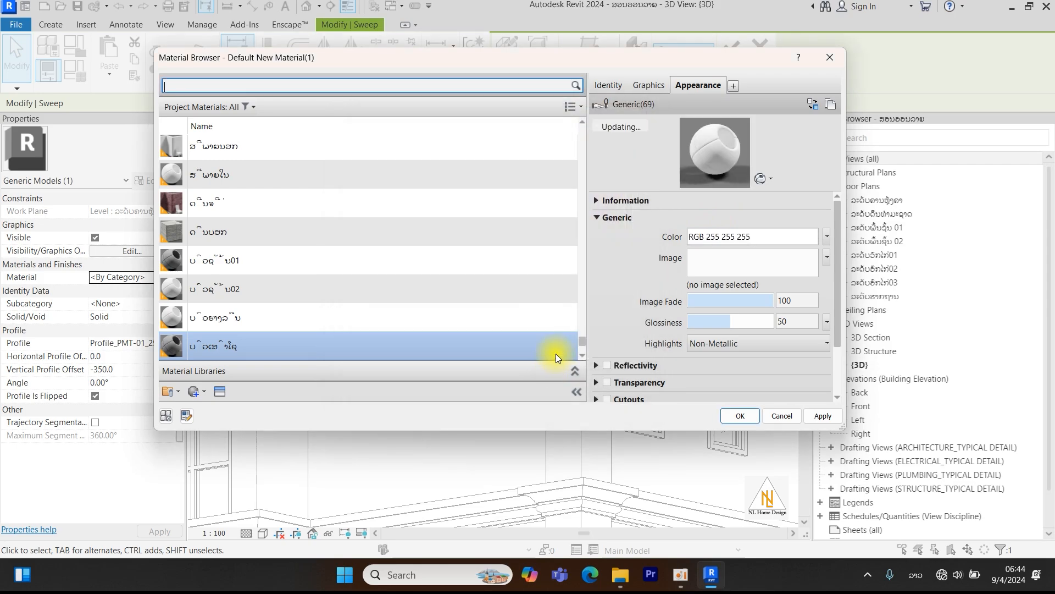
Use the render appearance for the material's shading and assign the material to the column-top sweep.
{"action": "left_click", "coordinate": [649, 85]}
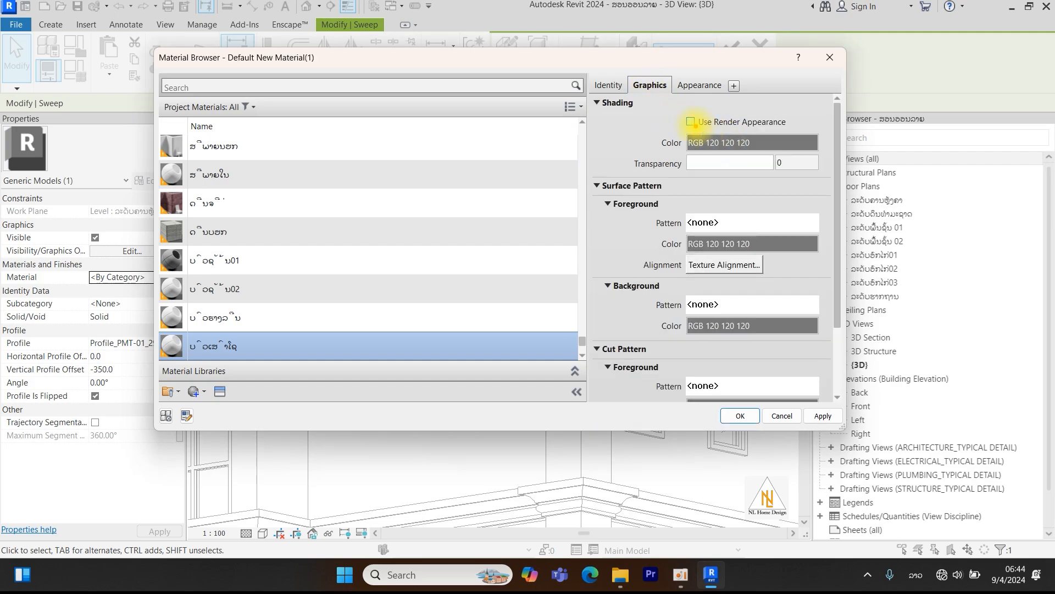
{"action": "mouse_move", "coordinate": [680, 109]}
{"action": "left_mouse_down"}
{"action": "mouse_move", "coordinate": [748, 134]}
{"action": "mouse_move", "coordinate": [805, 136]}
{"action": "left_mouse_up"}
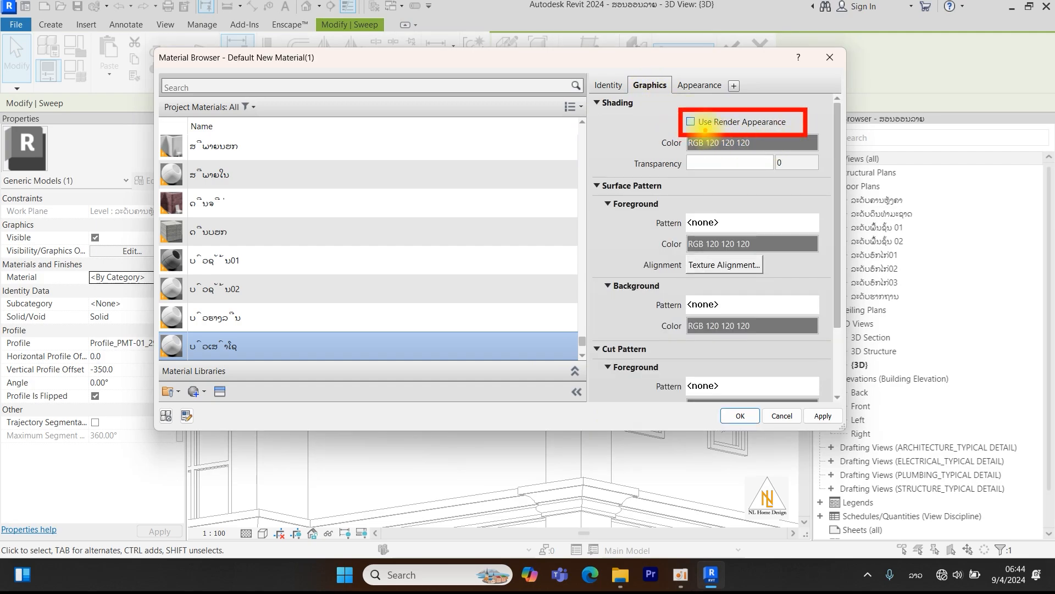
{"action": "left_click", "coordinate": [691, 121]}
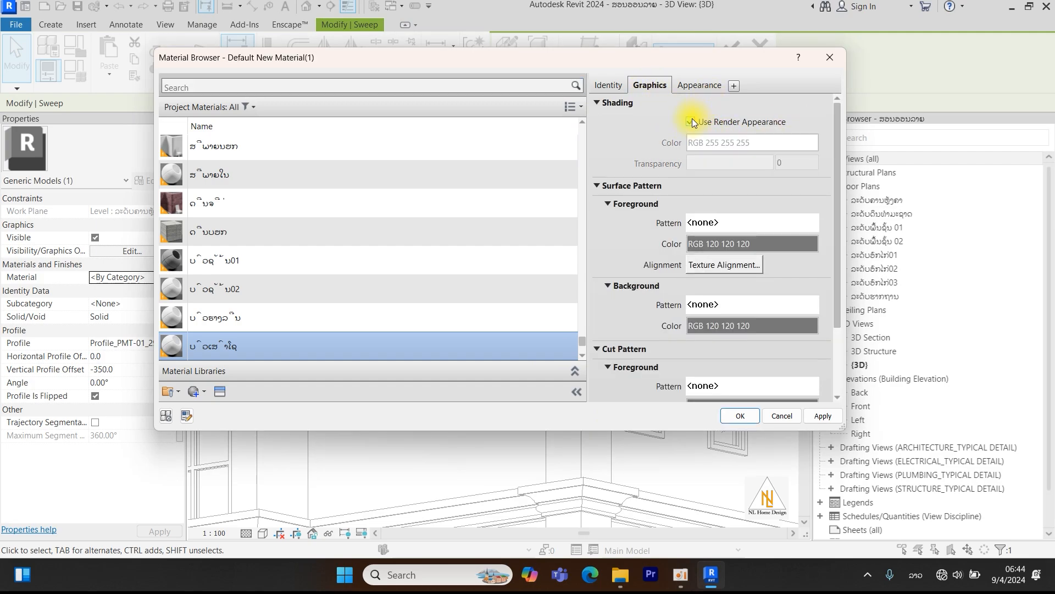
{"action": "left_click", "coordinate": [745, 417]}
Finish the in-place model of the column-top moulding and display the 3D view in the shaded visual style.
{"action": "middle_click_drag", "start_coordinate": [656, 399], "coordinate": [689, 244], "text": "shift"}
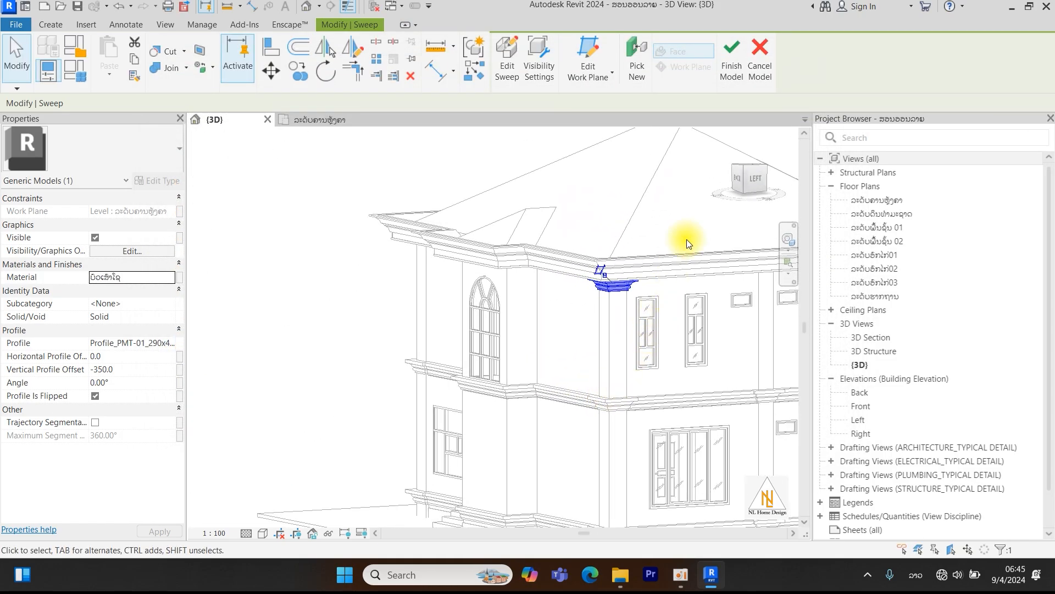
{"action": "left_click", "coordinate": [731, 65]}
{"action": "middle_click_drag", "start_coordinate": [641, 348], "coordinate": [658, 312], "text": "shift"}
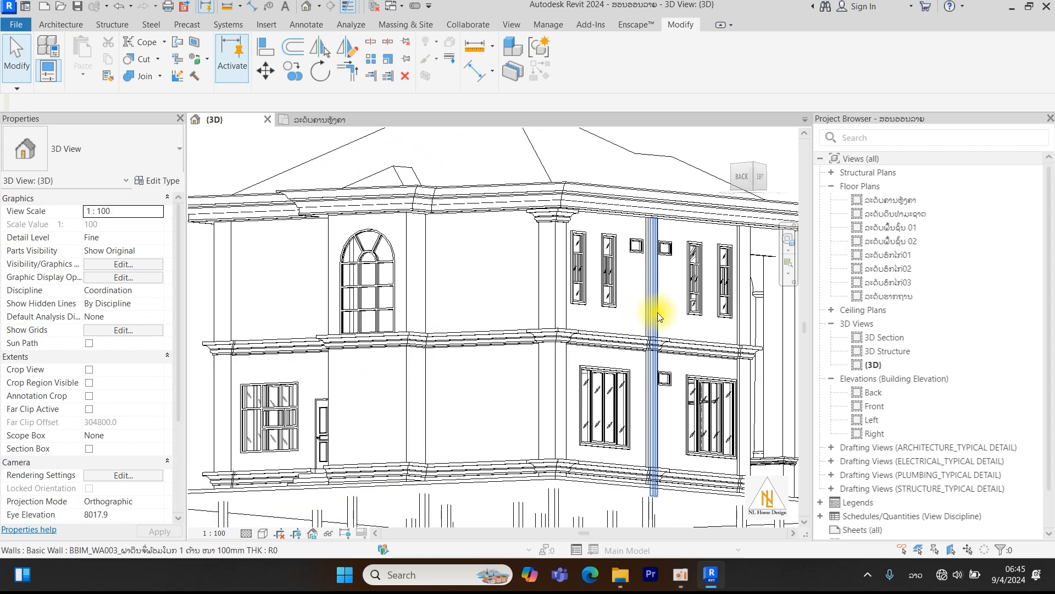
{"action": "scroll", "coordinate": [657, 313], "scroll_direction": "down", "scroll_amount": 5}
{"action": "middle_click_drag", "start_coordinate": [707, 401], "coordinate": [649, 462], "text": "shift"}
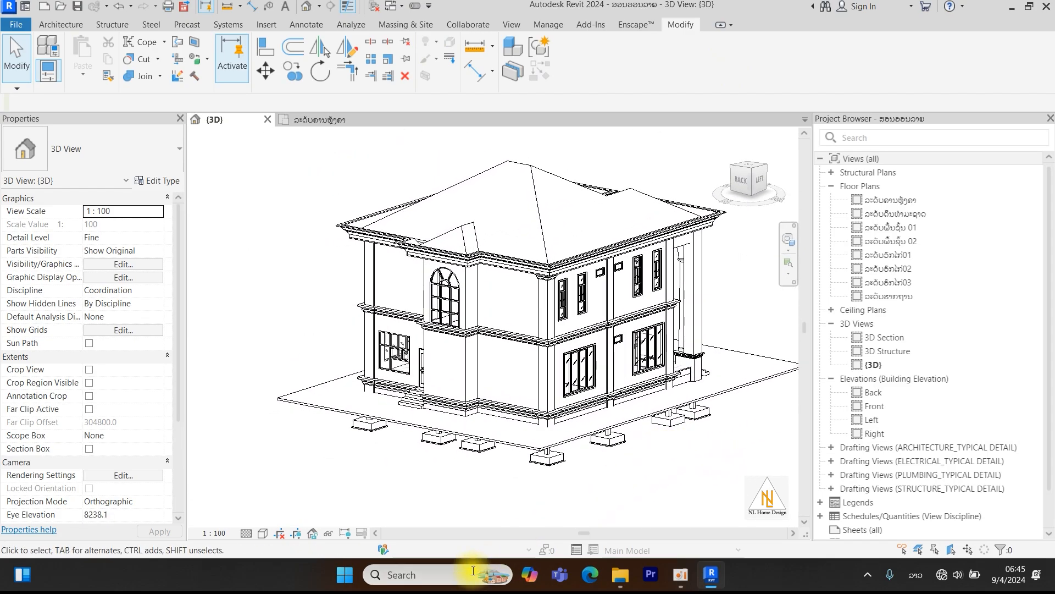
{"action": "left_click", "coordinate": [260, 534]}
{"action": "left_click", "coordinate": [279, 482]}
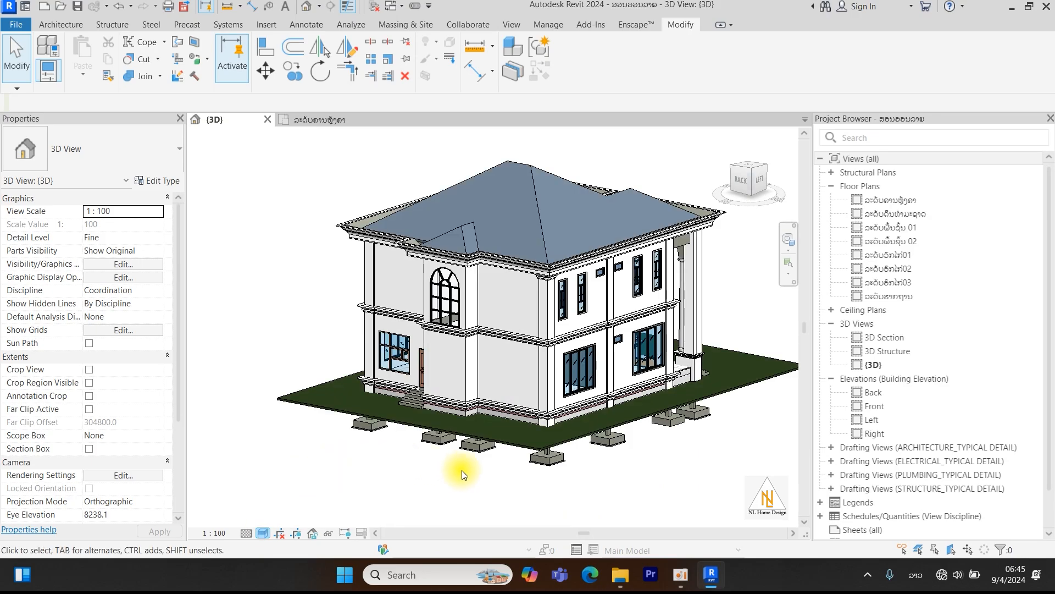
Inspect the shaded column-top moulding and the eave and floor mouldings from the building corner and from below.
{"action": "scroll", "coordinate": [530, 282], "scroll_direction": "up", "scroll_amount": 8}
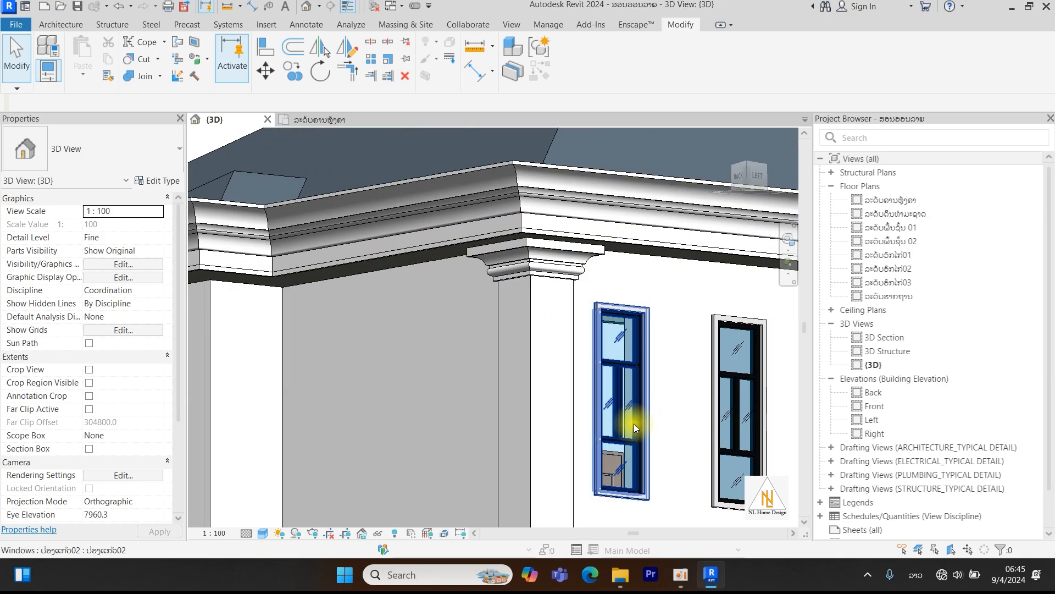
{"action": "middle_click_drag", "start_coordinate": [608, 431], "coordinate": [501, 352]}
{"action": "scroll", "coordinate": [500, 352], "scroll_direction": "down", "scroll_amount": 3}
{"action": "middle_click_drag", "start_coordinate": [614, 434], "coordinate": [413, 444], "text": "shift"}
{"action": "scroll", "coordinate": [434, 468], "scroll_direction": "up", "scroll_amount": 5}
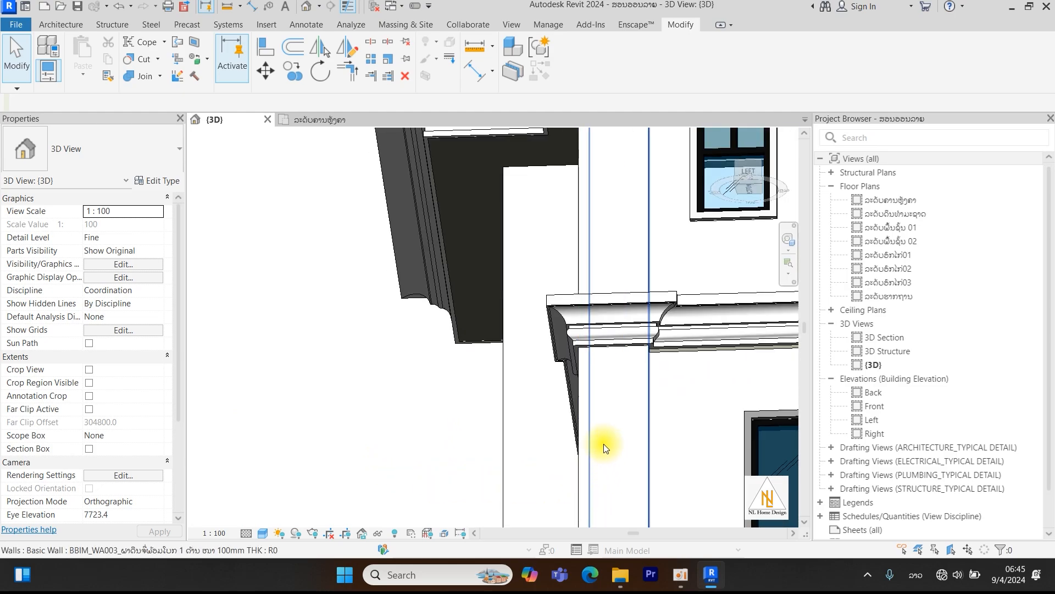
{"action": "scroll", "coordinate": [605, 449], "scroll_direction": "down", "scroll_amount": 4}
{"action": "middle_click_drag", "start_coordinate": [598, 410], "coordinate": [634, 371], "text": "shift"}
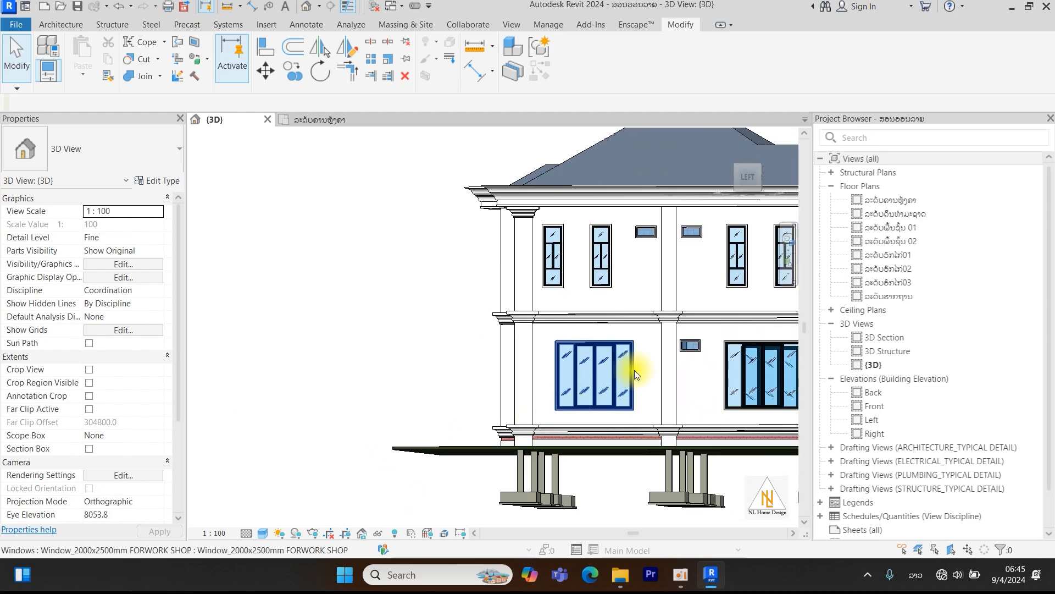
Examine the column-top moulding against the other wall mouldings in the left side view.
{"action": "left_click", "coordinate": [750, 178]}
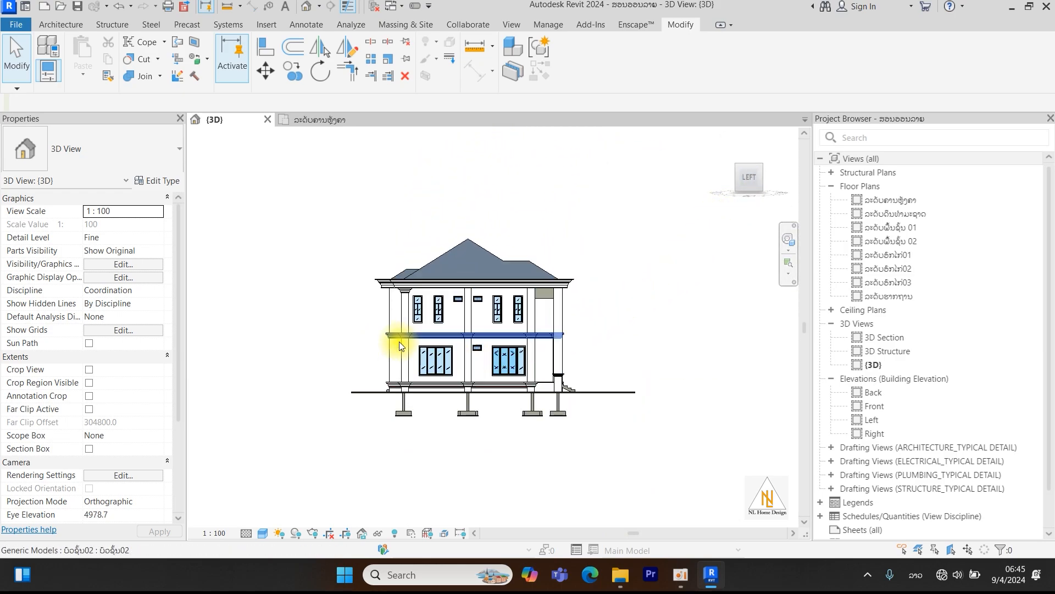
{"action": "scroll", "coordinate": [399, 342], "scroll_direction": "up", "scroll_amount": 5}
{"action": "scroll", "coordinate": [496, 341], "scroll_direction": "up", "scroll_amount": 2}
{"action": "scroll", "coordinate": [418, 434], "scroll_direction": "down", "scroll_amount": 2}
{"action": "scroll", "coordinate": [514, 372], "scroll_direction": "down", "scroll_amount": 2}
{"action": "scroll", "coordinate": [496, 348], "scroll_direction": "up", "scroll_amount": 2}
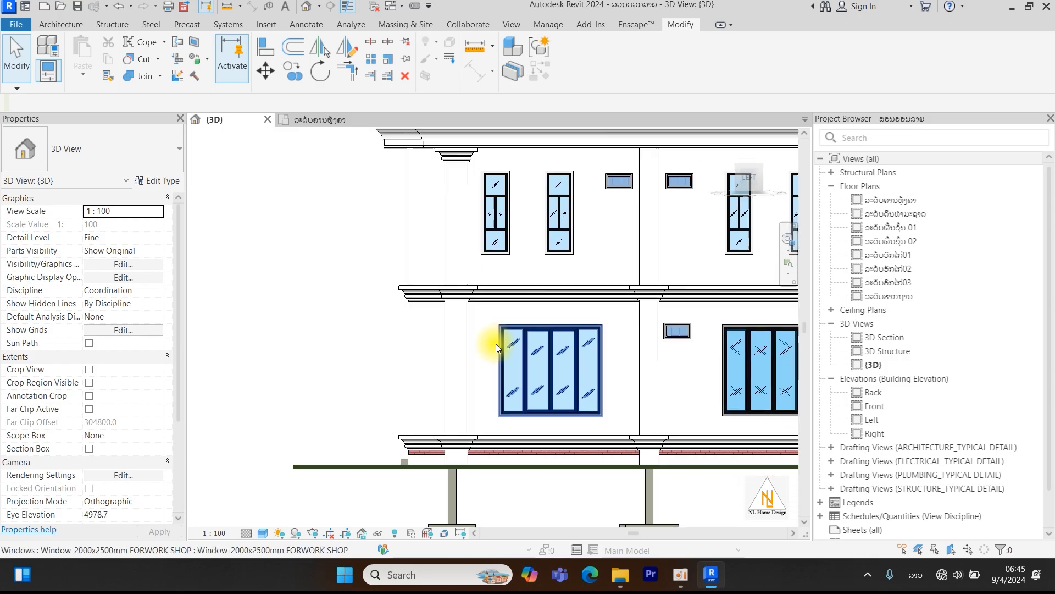
Select the moulding running along the base of the left wall and examine how it wraps the columns.
{"action": "scroll", "coordinate": [496, 347], "scroll_direction": "down", "scroll_amount": 2}
{"action": "left_click", "coordinate": [482, 305]}
{"action": "middle_click_drag", "start_coordinate": [451, 398], "coordinate": [421, 408], "text": "shift"}
{"action": "scroll", "coordinate": [421, 408], "scroll_direction": "up", "scroll_amount": 2}
{"action": "left_click", "coordinate": [418, 407]}
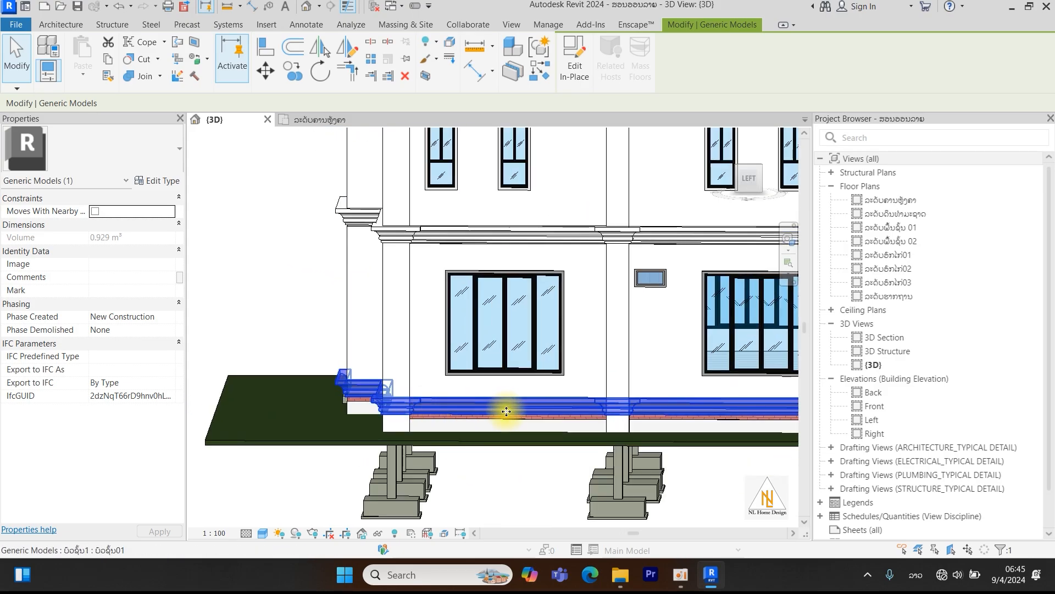
{"action": "scroll", "coordinate": [474, 419], "scroll_direction": "down", "scroll_amount": 4}
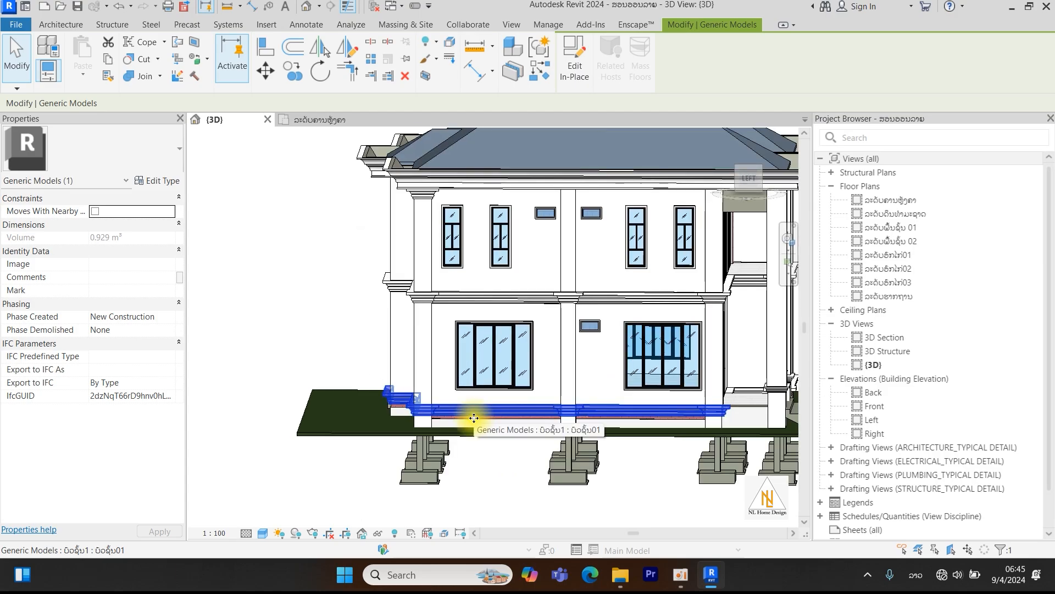
Open the base moulding along the house's left side for in-place editing and start editing its sweep.
{"action": "middle_click_drag", "start_coordinate": [473, 421], "coordinate": [760, 424], "text": "shift"}
{"action": "middle_click_drag", "start_coordinate": [571, 446], "coordinate": [197, 476], "text": "shift"}
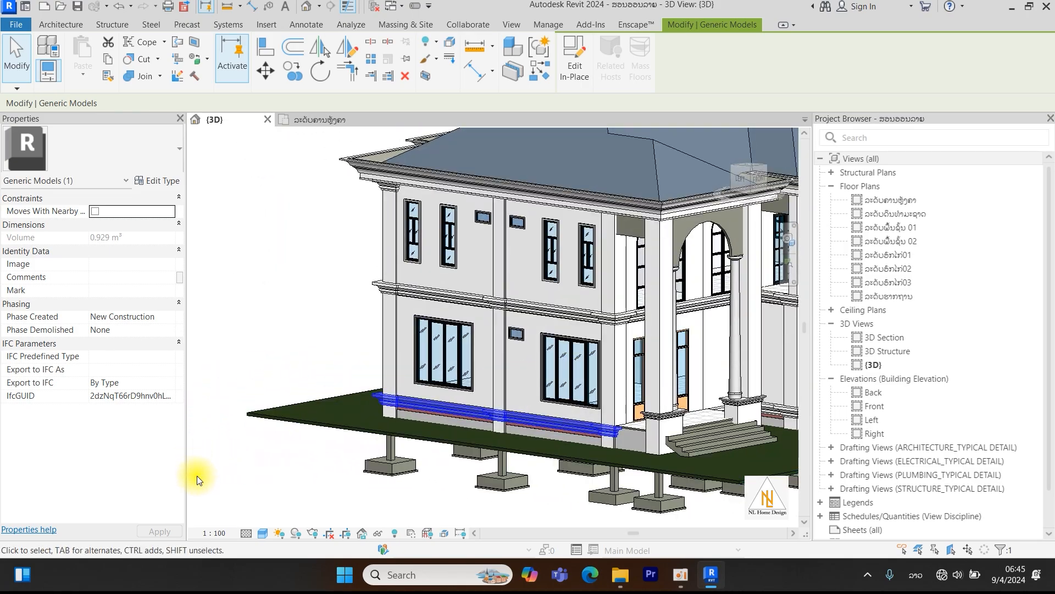
{"action": "middle_click_drag", "start_coordinate": [380, 479], "coordinate": [283, 468]}
{"action": "middle_click_drag", "start_coordinate": [362, 462], "coordinate": [387, 431], "text": "shift"}
{"action": "scroll", "coordinate": [338, 400], "scroll_direction": "up", "scroll_amount": 3}
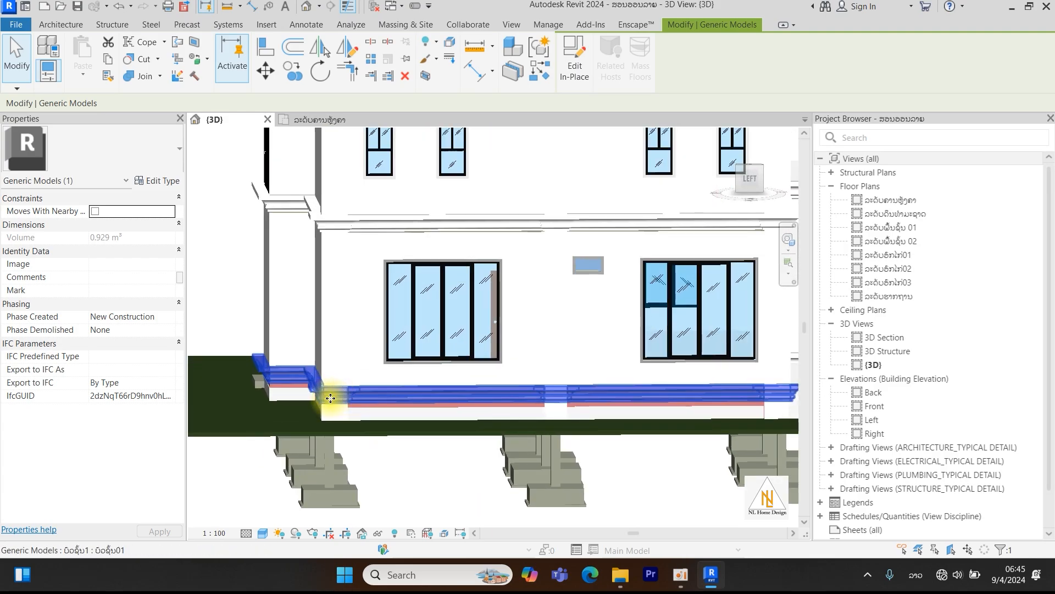
{"action": "left_click", "coordinate": [575, 77]}
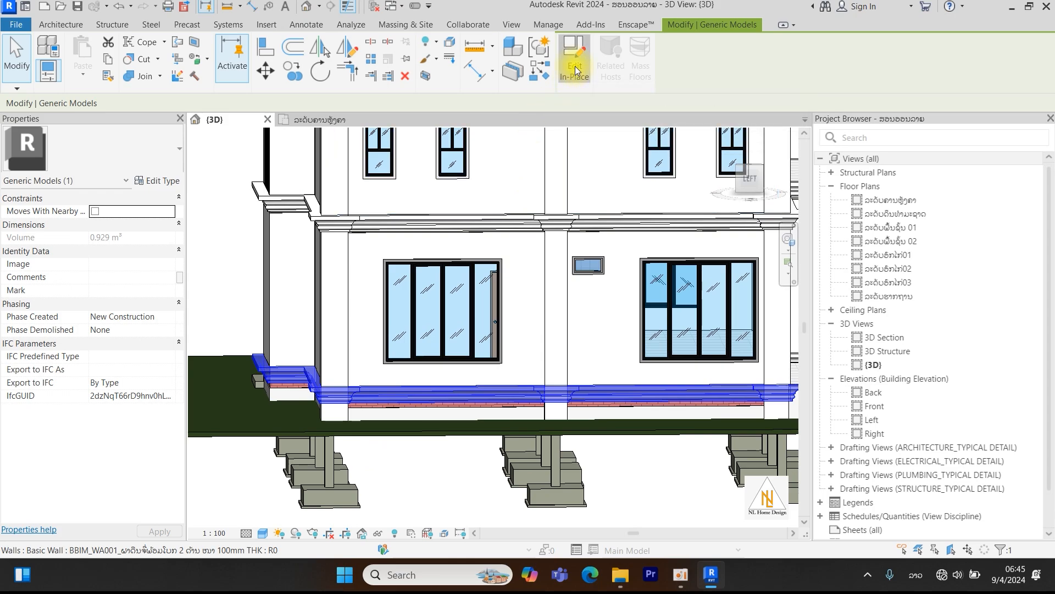
{"action": "left_click", "coordinate": [342, 389]}
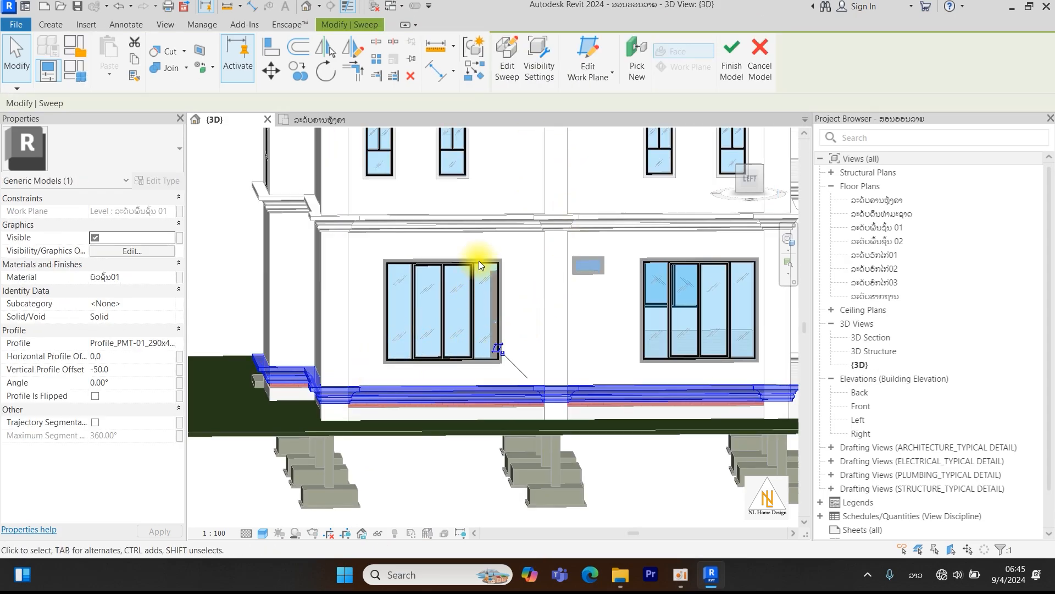
{"action": "left_click", "coordinate": [507, 60]}
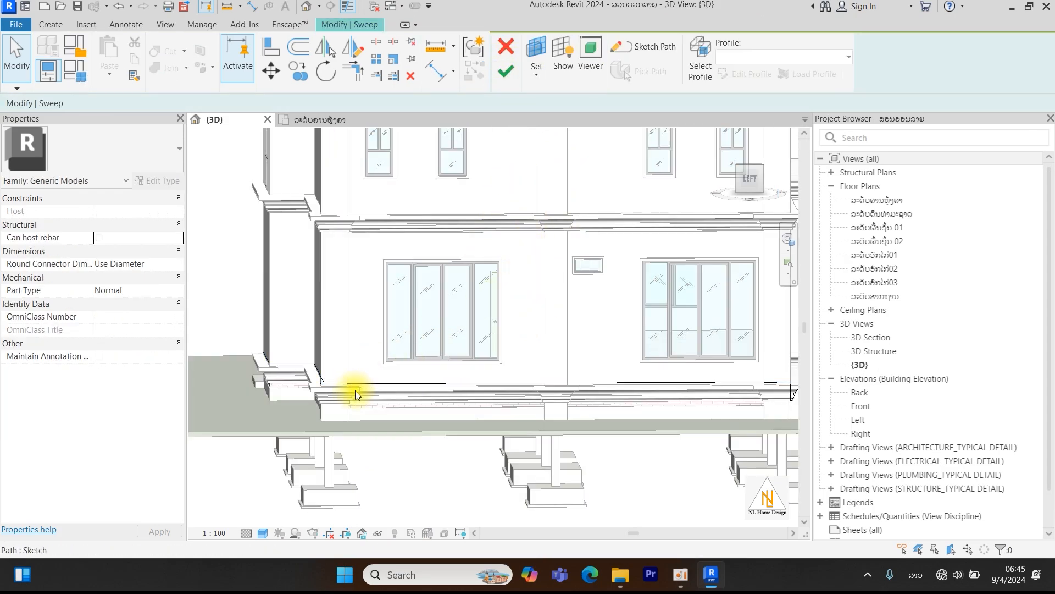
Load the profile family Profile_PMT-01_290x480.rfa from the Romance RC Profile folder for the left base moulding's sweep.
{"action": "scroll", "coordinate": [582, 399], "scroll_direction": "down", "scroll_amount": 4}
{"action": "scroll", "coordinate": [533, 406], "scroll_direction": "up", "scroll_amount": 6}
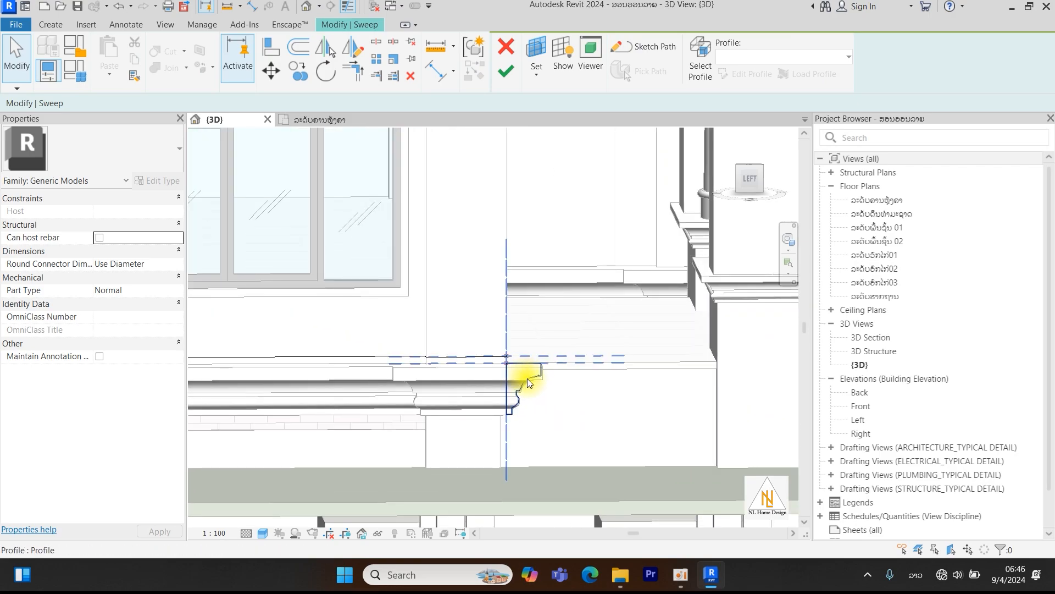
{"action": "left_click", "coordinate": [526, 378]}
{"action": "left_click", "coordinate": [818, 72]}
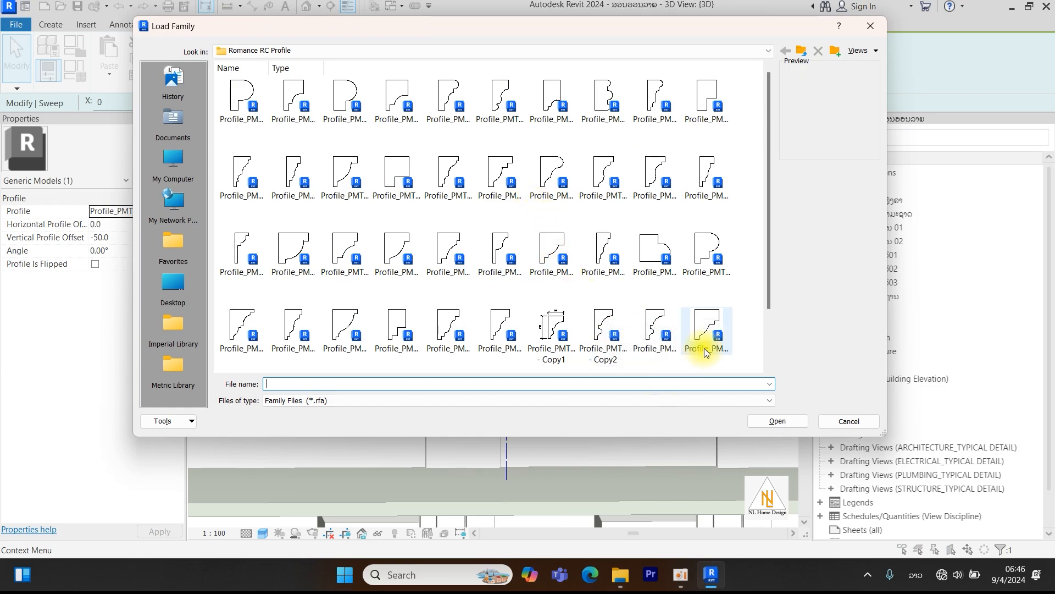
{"action": "left_click", "coordinate": [657, 332]}
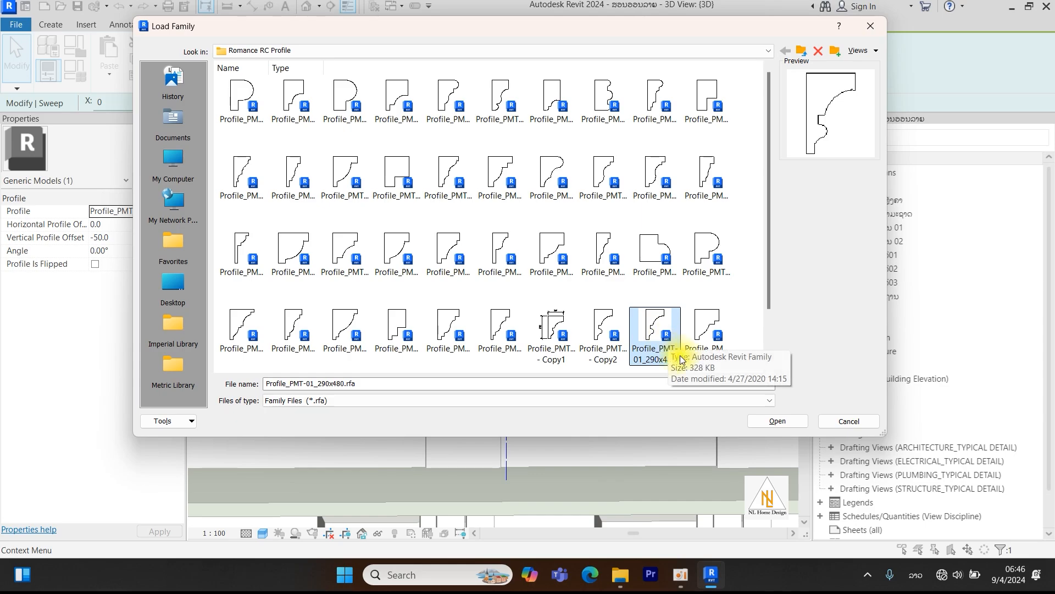
{"action": "left_click", "coordinate": [789, 421]}
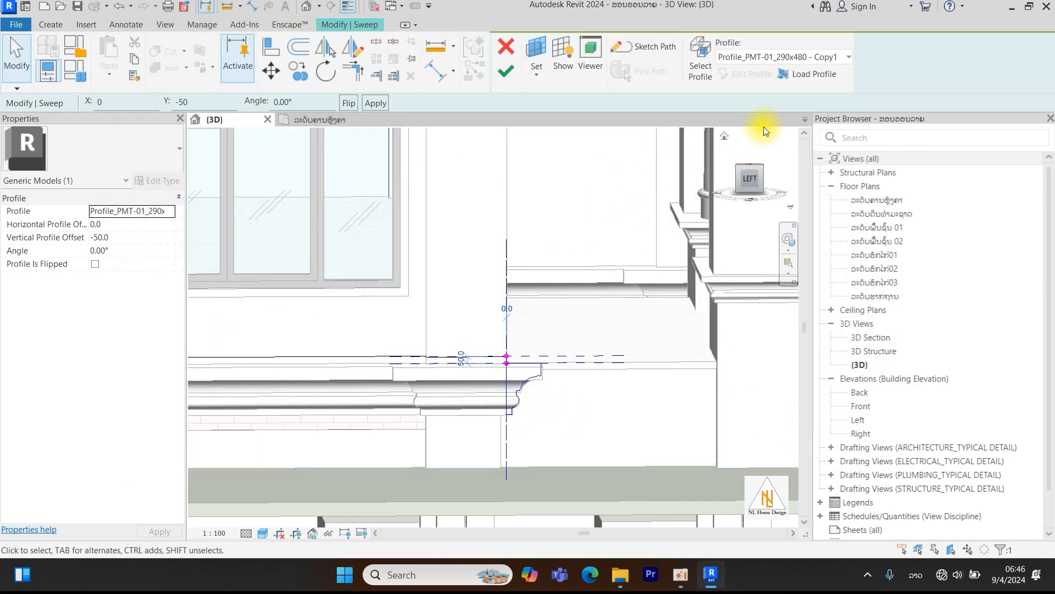
Assign Profile_PMT-01_290x480 to the left base moulding's sweep, then finish the sweep and the in-place model.
{"action": "left_click", "coordinate": [843, 58]}
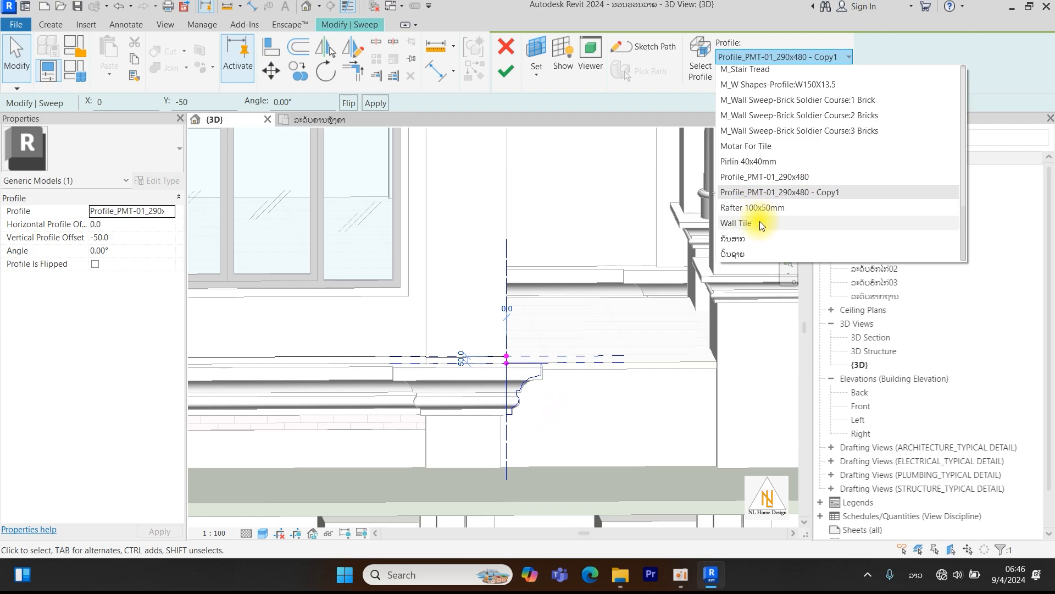
{"action": "left_click", "coordinate": [783, 177]}
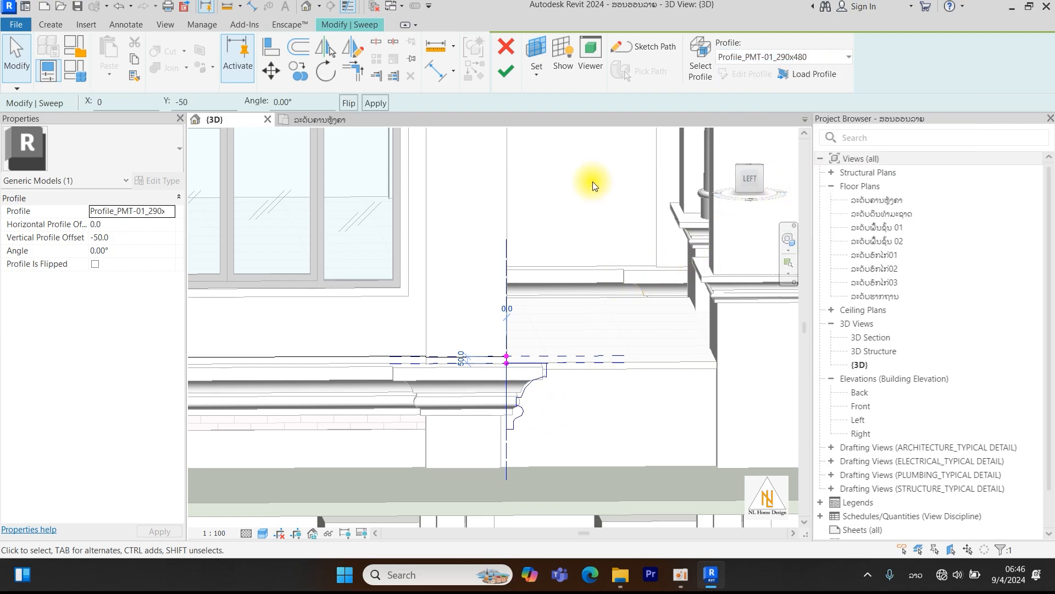
{"action": "left_click", "coordinate": [507, 71]}
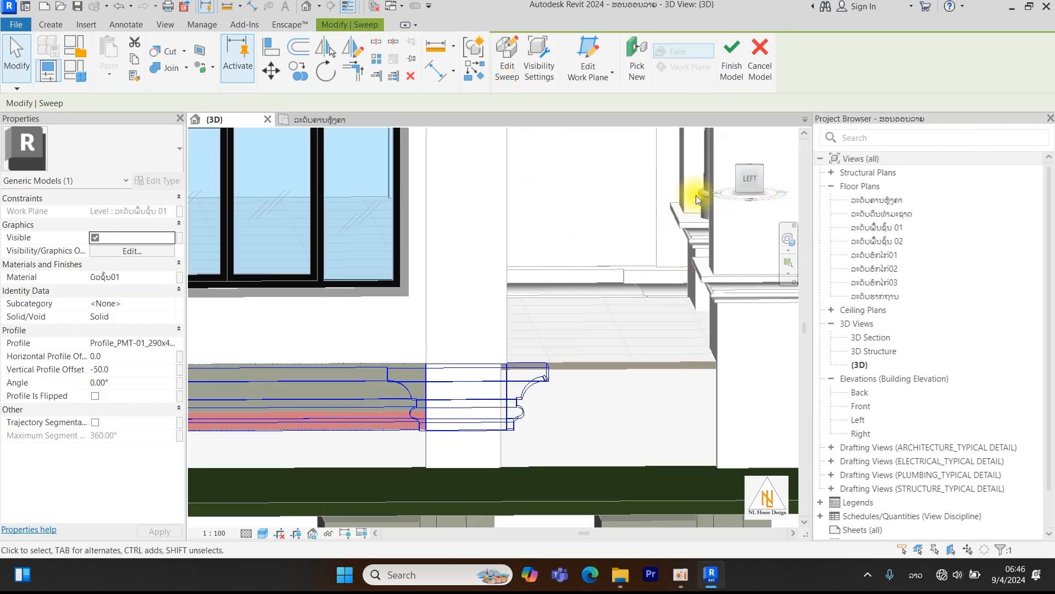
{"action": "left_click", "coordinate": [741, 61]}
Open the base moulding along the house's right side for in-place editing and start editing its sweep.
{"action": "scroll", "coordinate": [612, 342], "scroll_direction": "down", "scroll_amount": 5}
{"action": "middle_click_drag", "start_coordinate": [582, 358], "coordinate": [594, 341]}
{"action": "scroll", "coordinate": [632, 351], "scroll_direction": "down", "scroll_amount": 4}
{"action": "middle_click_drag", "start_coordinate": [661, 361], "coordinate": [440, 436], "text": "shift"}
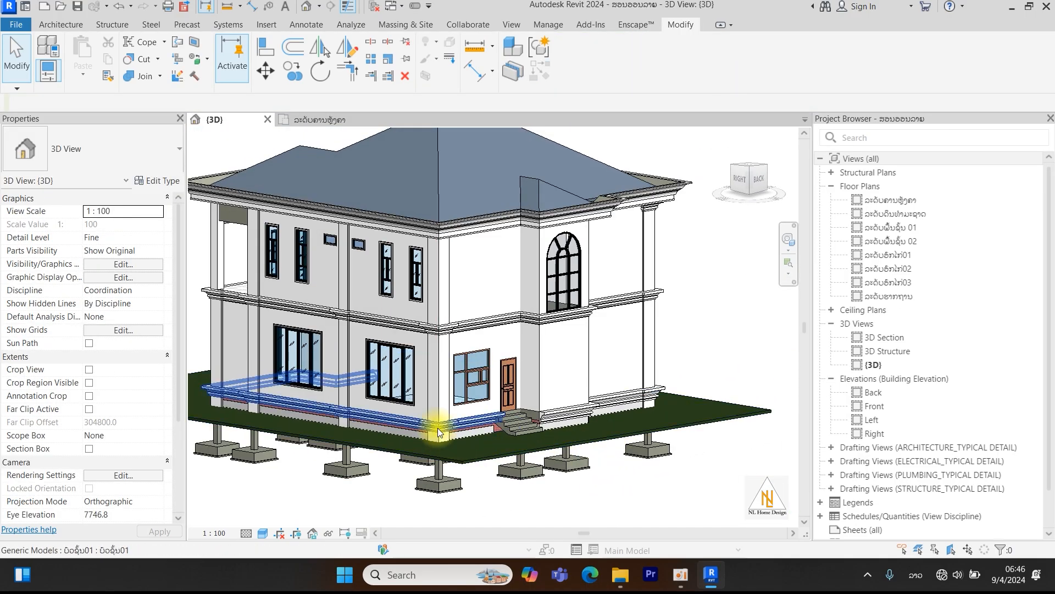
{"action": "left_click", "coordinate": [438, 428]}
{"action": "left_click", "coordinate": [575, 55]}
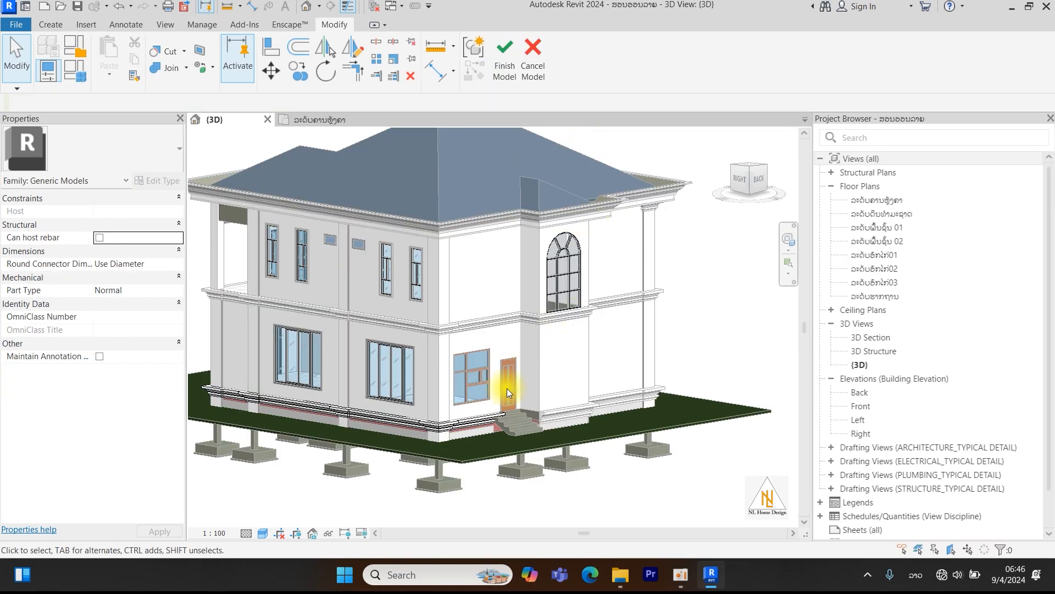
{"action": "left_click", "coordinate": [417, 425]}
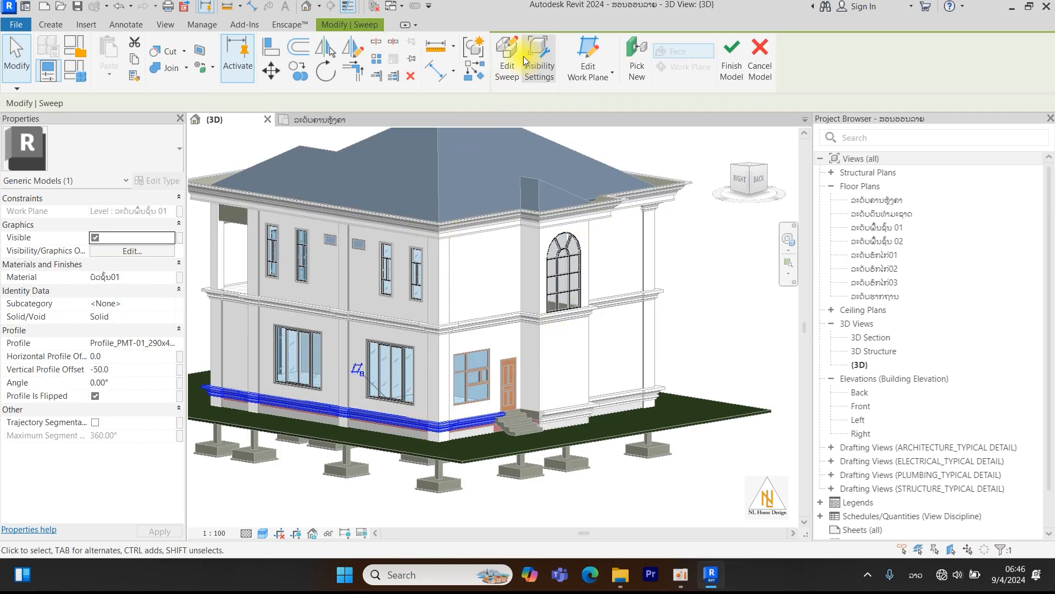
{"action": "left_click", "coordinate": [517, 56]}
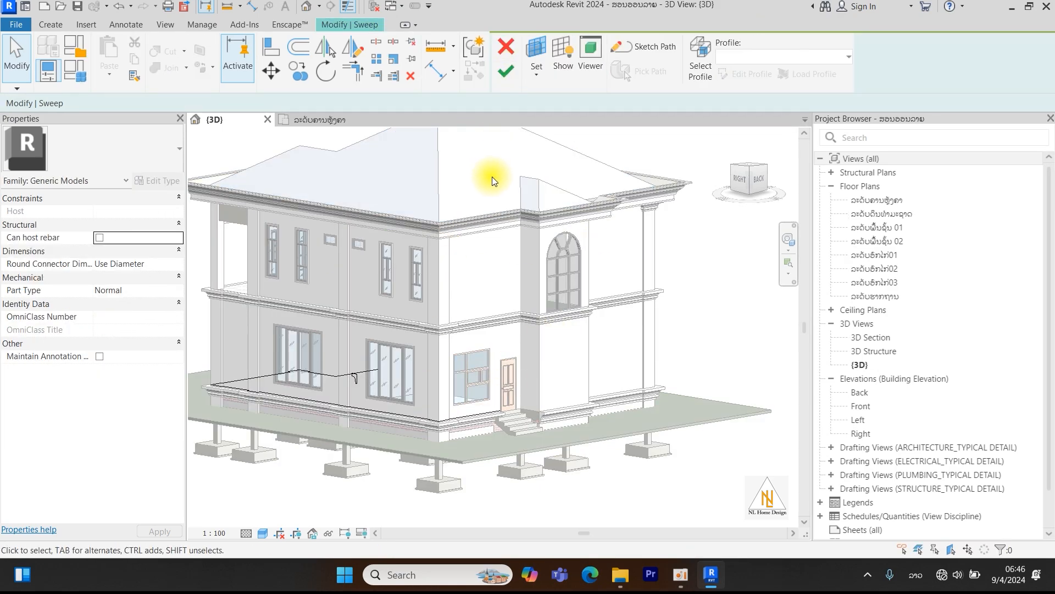
Assign Profile_PMT-01_290x480 to the right base moulding's sweep, then finish the sweep and the in-place model.
{"action": "left_click", "coordinate": [352, 385]}
{"action": "left_click", "coordinate": [829, 54]}
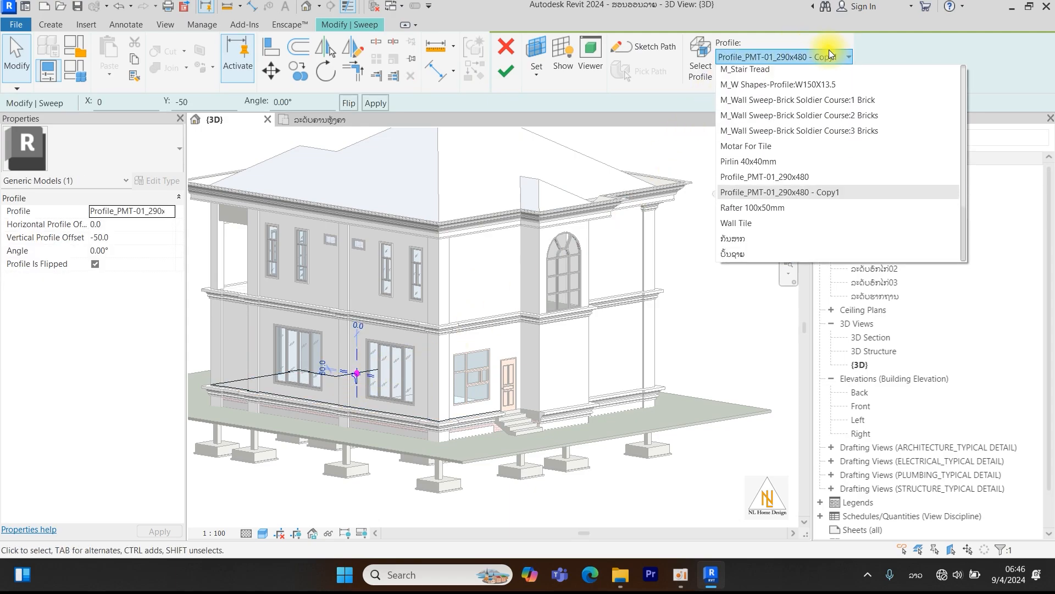
{"action": "left_click", "coordinate": [754, 182]}
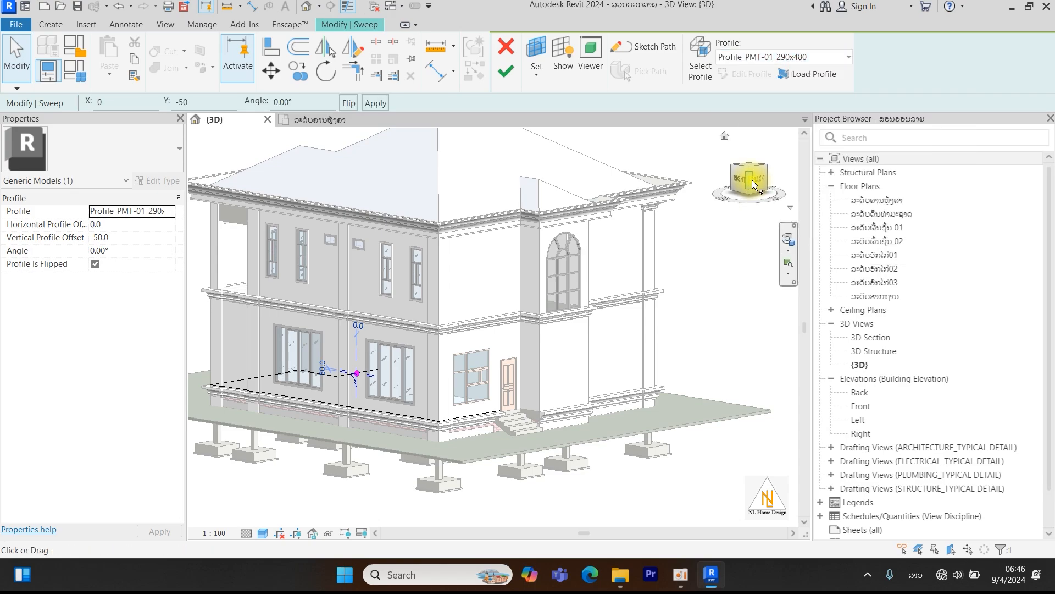
{"action": "left_click", "coordinate": [506, 66]}
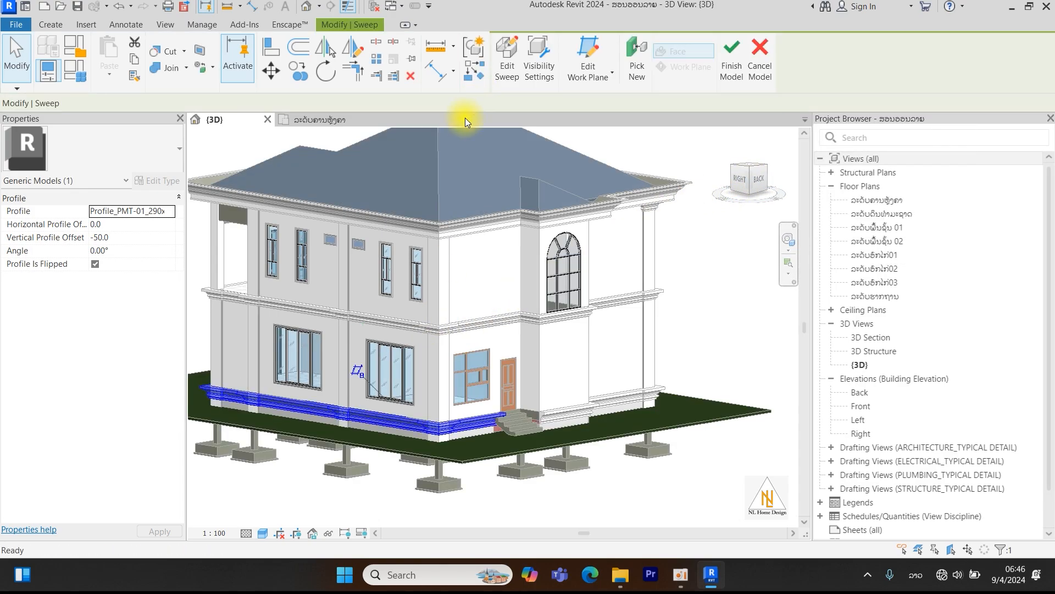
{"action": "left_click", "coordinate": [732, 66]}
Open the band moulding at the second-floor level for in-place editing and start editing its sweep.
{"action": "middle_click_drag", "start_coordinate": [388, 467], "coordinate": [604, 444], "text": "shift"}
{"action": "scroll", "coordinate": [560, 278], "scroll_direction": "up", "scroll_amount": 3}
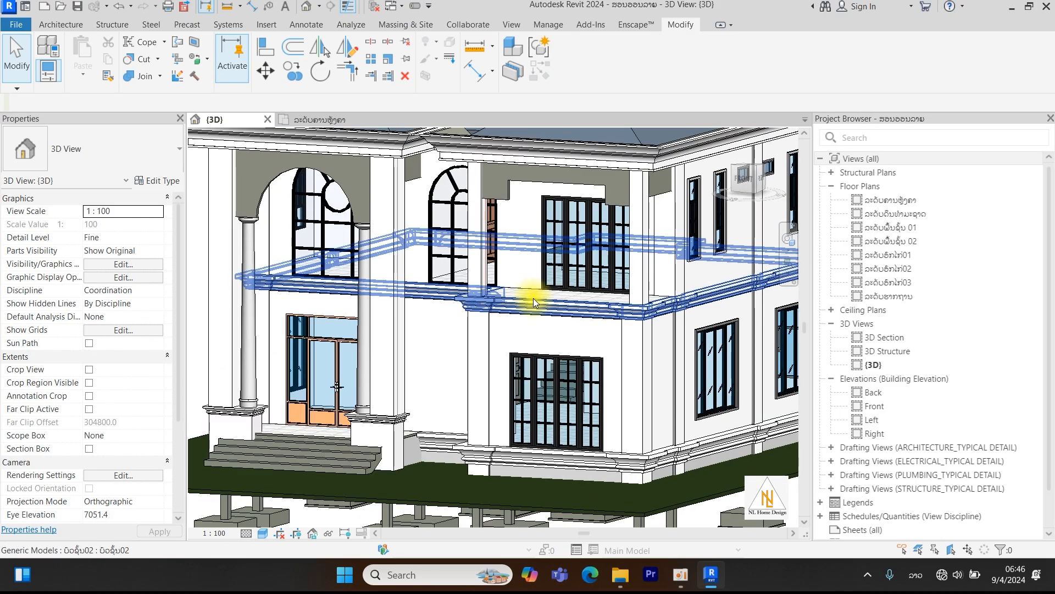
{"action": "middle_click_drag", "start_coordinate": [558, 391], "coordinate": [651, 302], "text": "shift"}
{"action": "scroll", "coordinate": [651, 302], "scroll_direction": "up", "scroll_amount": 5}
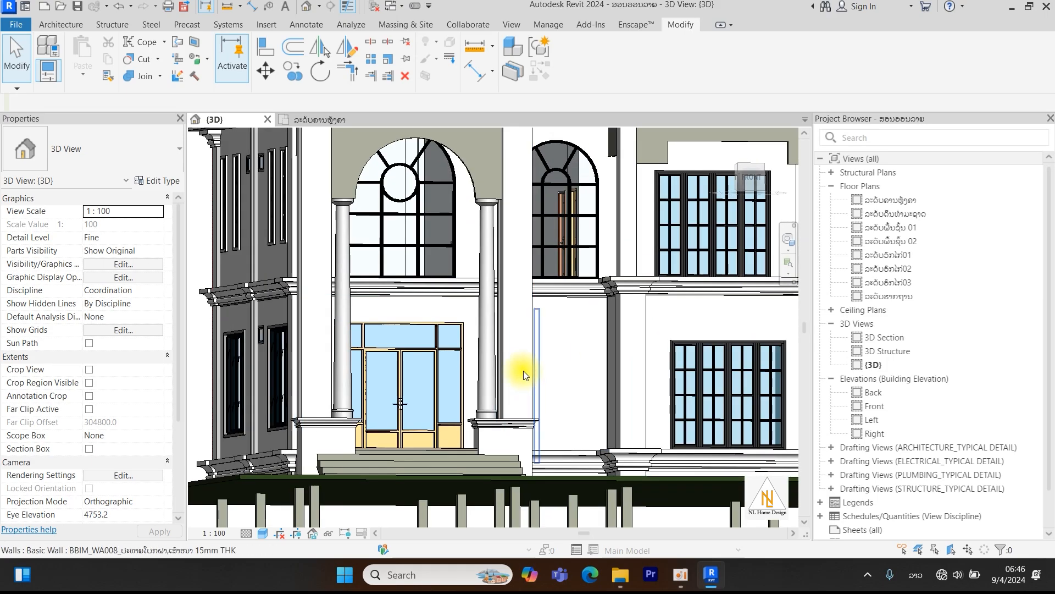
{"action": "left_click", "coordinate": [588, 291]}
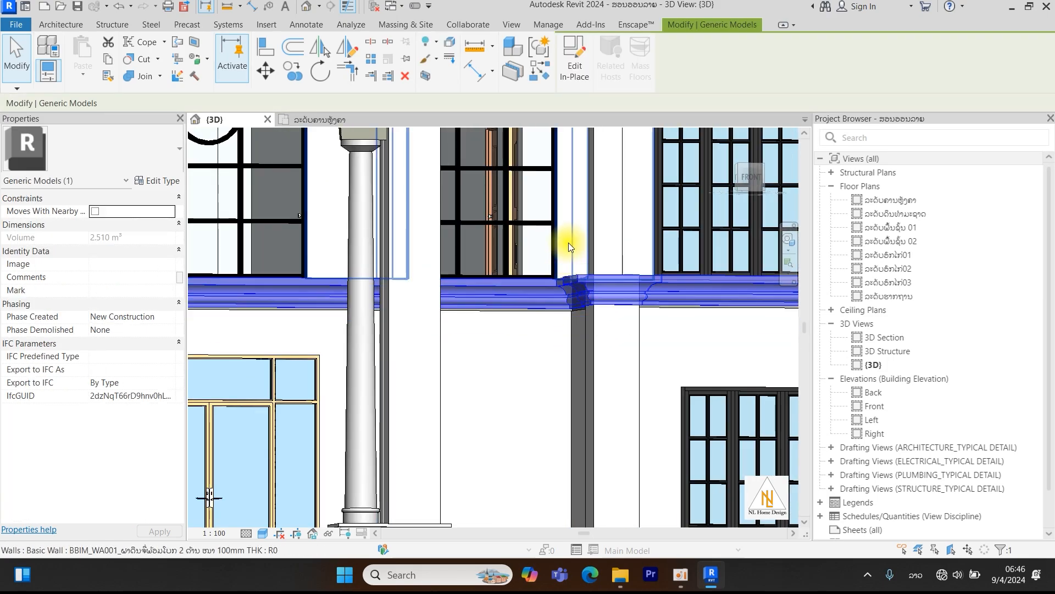
{"action": "left_click", "coordinate": [579, 67]}
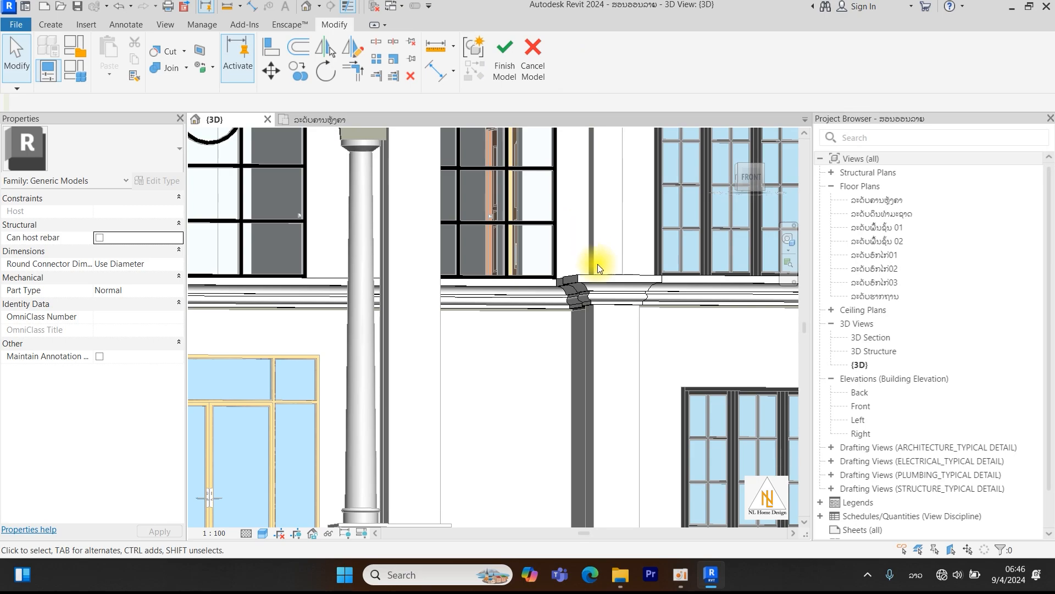
{"action": "left_click", "coordinate": [595, 283]}
{"action": "scroll", "coordinate": [595, 282], "scroll_direction": "down", "scroll_amount": 8}
{"action": "middle_click_drag", "start_coordinate": [595, 282], "coordinate": [595, 343], "text": "shift"}
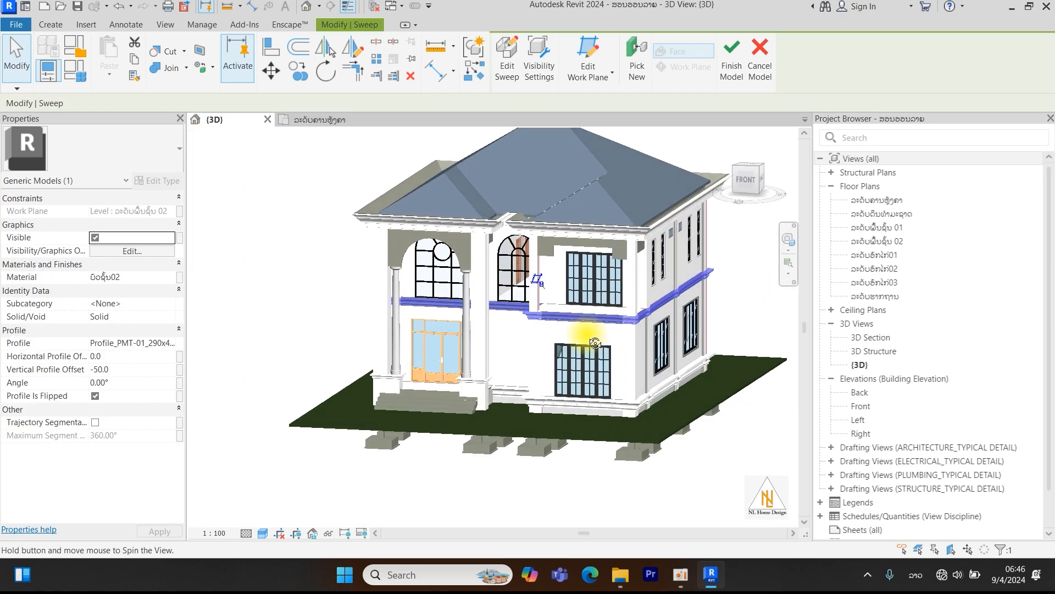
{"action": "left_click", "coordinate": [507, 67]}
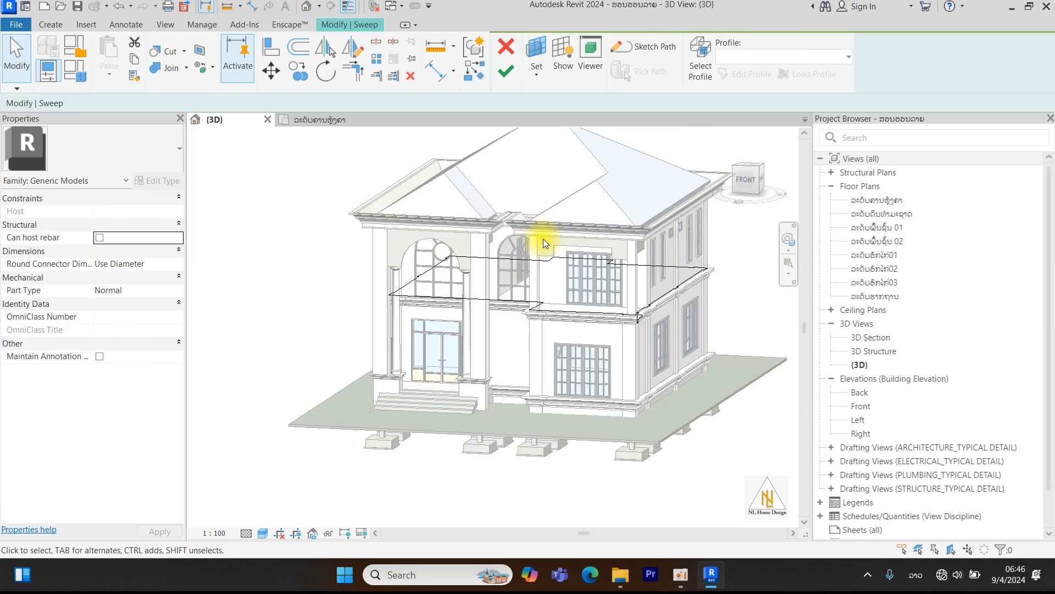
Assign Profile_PMT-01_290x480 to the second-floor band moulding's sweep, then finish the sweep and the in-place model.
{"action": "left_click", "coordinate": [640, 318]}
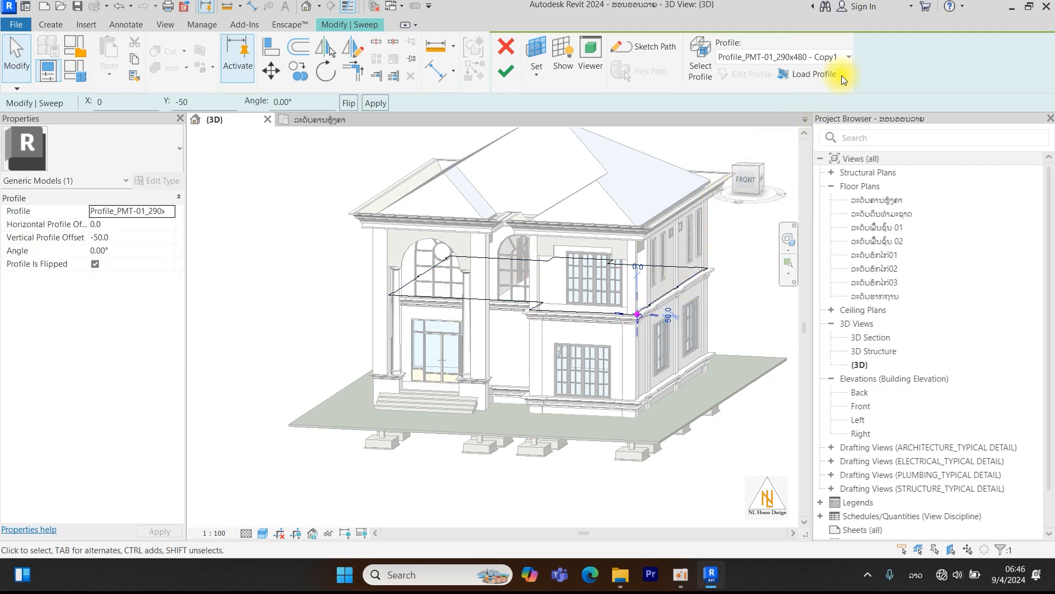
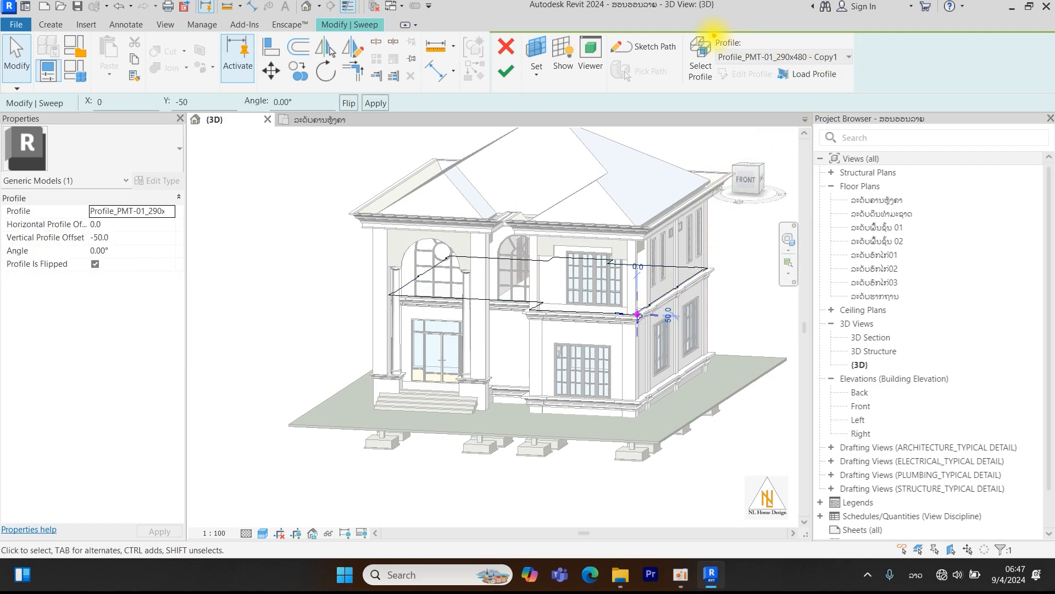
{"action": "left_click", "coordinate": [848, 56]}
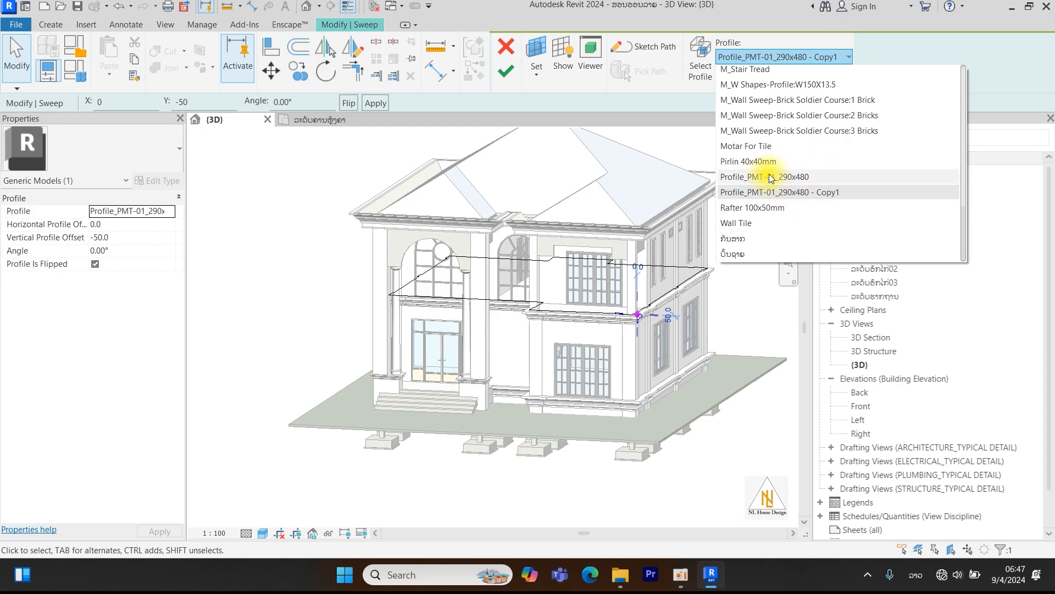
{"action": "left_click", "coordinate": [762, 177]}
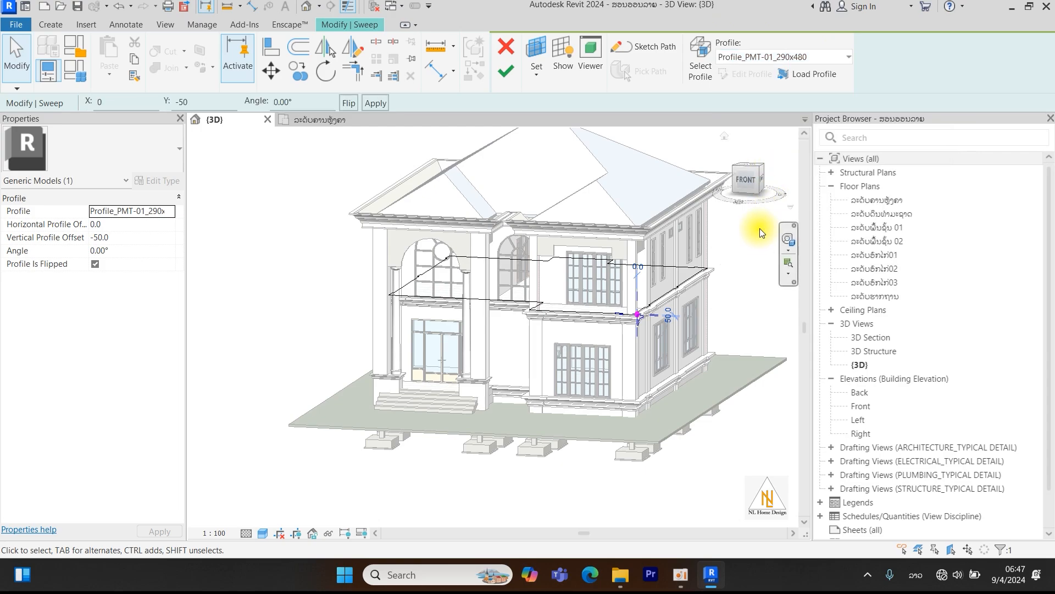
{"action": "left_click", "coordinate": [510, 74]}
{"action": "left_click", "coordinate": [725, 82]}
Examine the mouldings and the column tops under the eaves from the rear, front and left sides of the house.
{"action": "middle_click_drag", "start_coordinate": [547, 316], "coordinate": [617, 246], "text": "shift"}
{"action": "scroll", "coordinate": [550, 206], "scroll_direction": "up", "scroll_amount": 4}
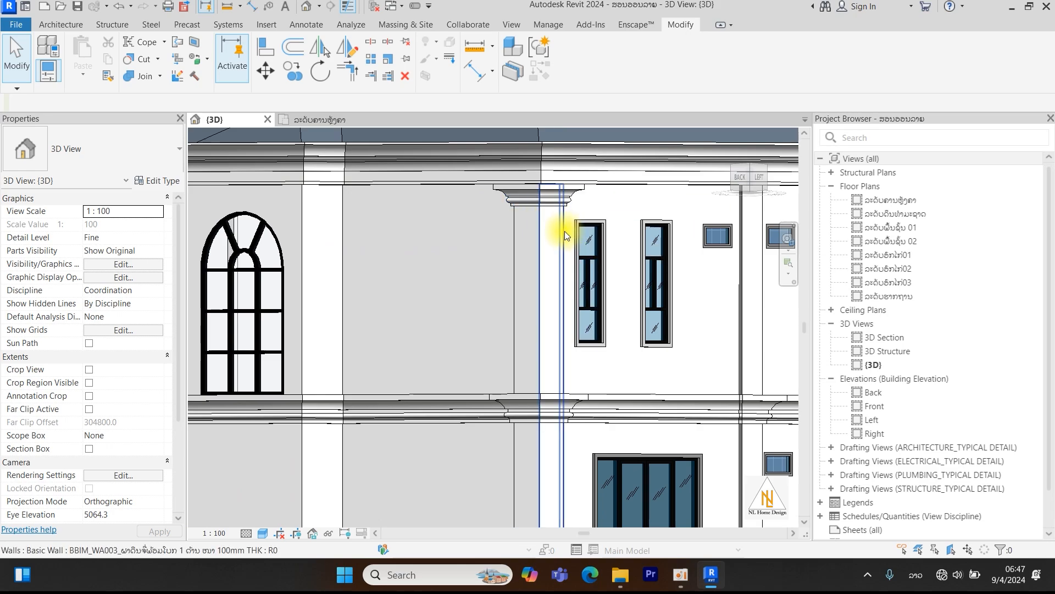
{"action": "scroll", "coordinate": [567, 235], "scroll_direction": "down", "scroll_amount": 3}
{"action": "middle_click_drag", "start_coordinate": [690, 424], "coordinate": [665, 462], "text": "shift"}
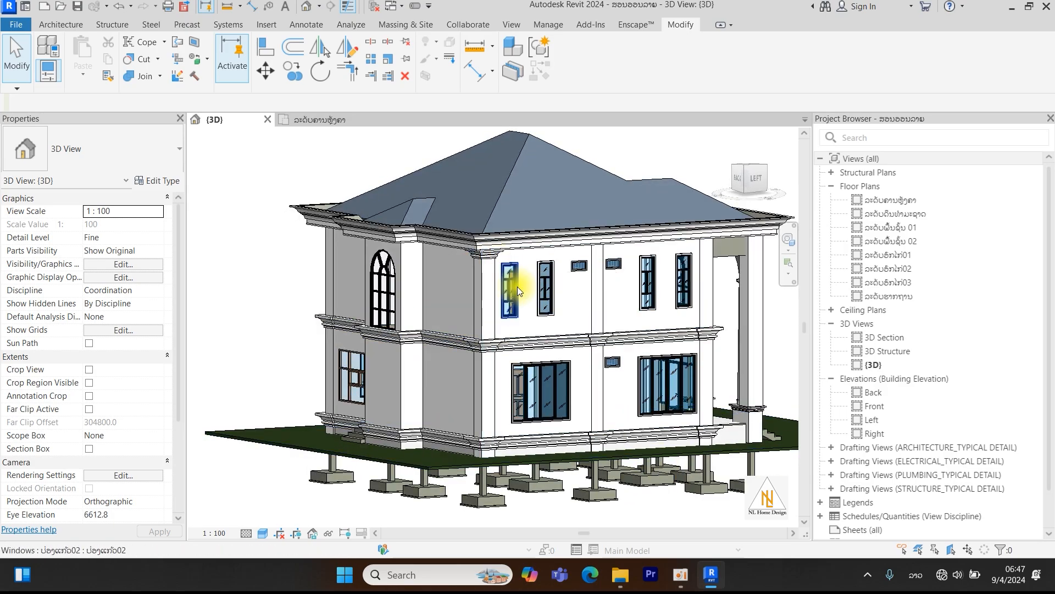
{"action": "middle_click_drag", "start_coordinate": [754, 459], "coordinate": [588, 377], "text": "shift"}
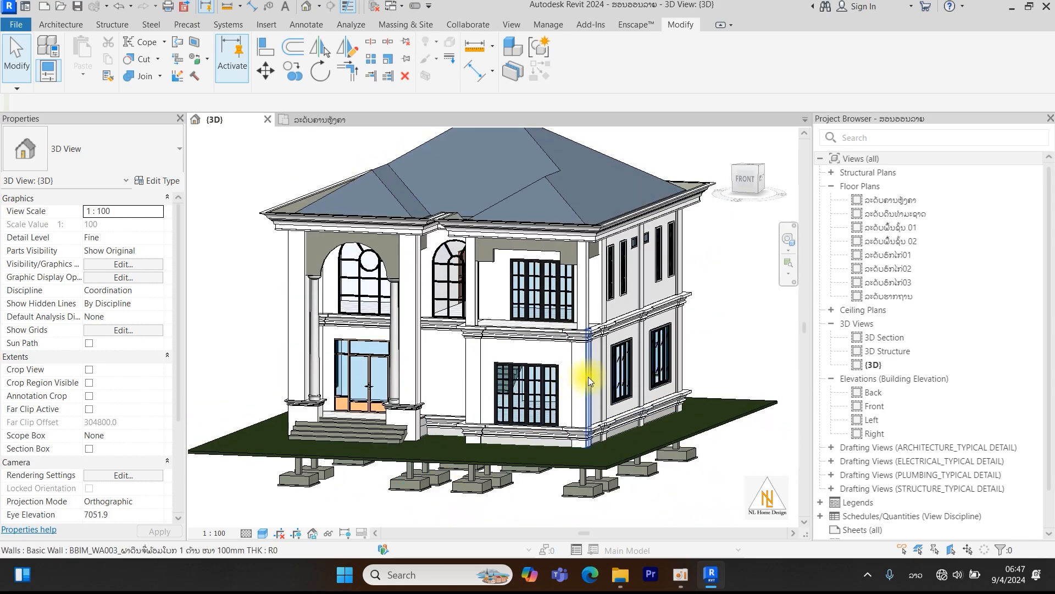
{"action": "middle_click_drag", "start_coordinate": [598, 474], "coordinate": [737, 468], "text": "shift"}
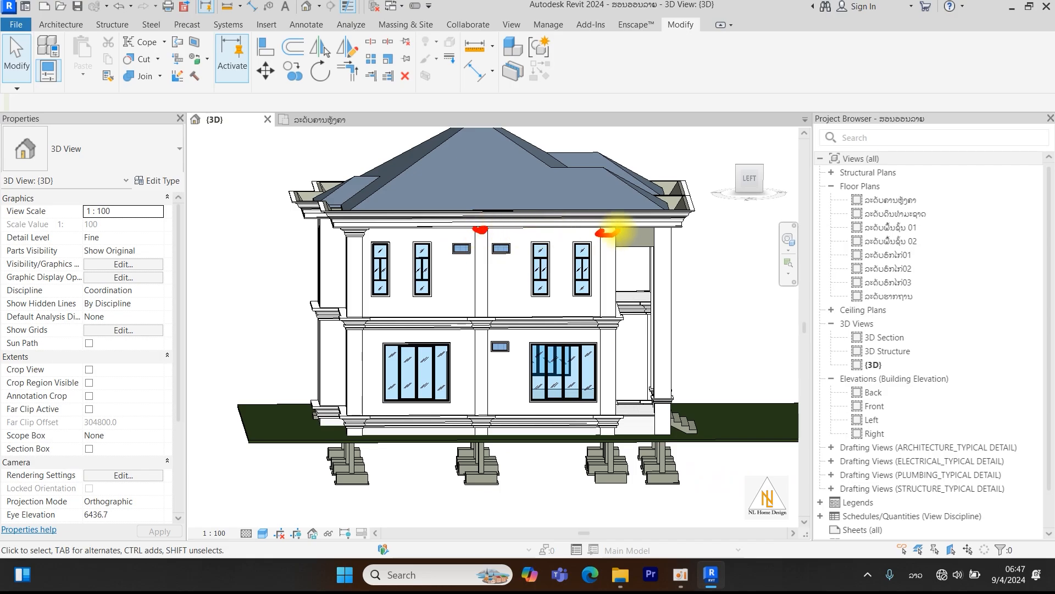
{"action": "mouse_move", "coordinate": [664, 344]}
{"action": "middle_mouse_down", "text": "shift"}
{"action": "mouse_move", "coordinate": [778, 356]}
{"action": "mouse_move", "coordinate": [683, 325]}
{"action": "mouse_move", "coordinate": [655, 330]}
{"action": "middle_mouse_up", "text": "shift"}
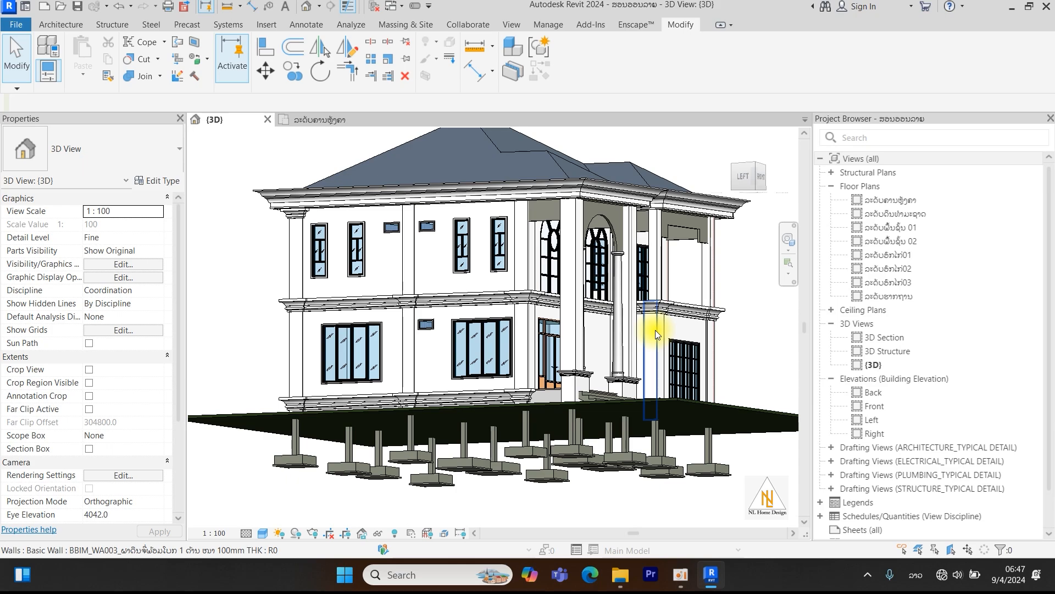
Open the roof-beam level floor plan ລະດັບຄານຫຼັງຄາ around the column-top moulding at the grid D corner.
{"action": "left_click", "coordinate": [306, 119]}
{"action": "scroll", "coordinate": [406, 238], "scroll_direction": "down", "scroll_amount": 6}
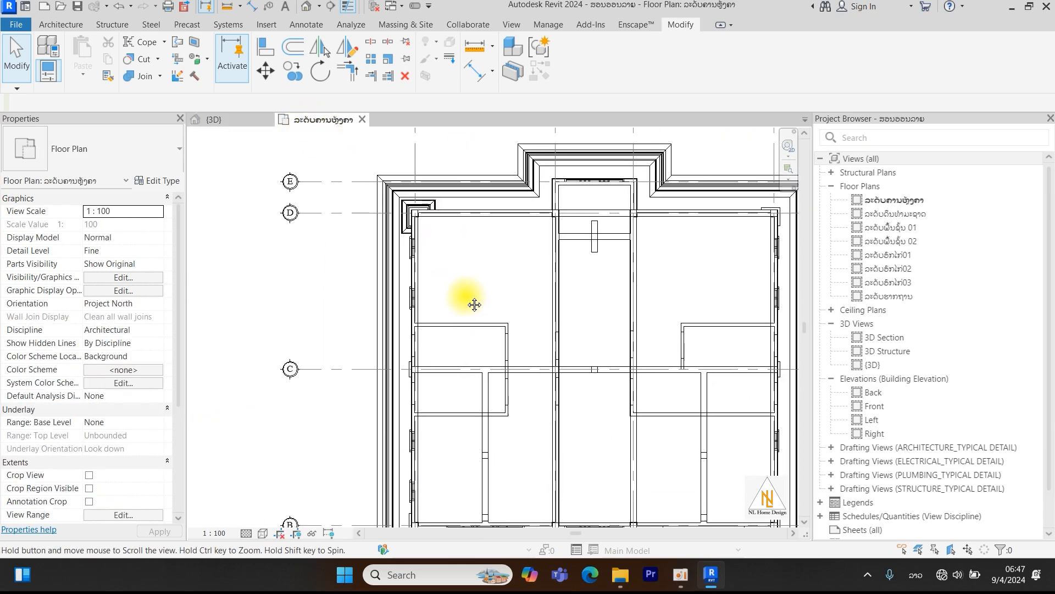
{"action": "left_click", "coordinate": [55, 30]}
{"action": "left_click", "coordinate": [154, 75]}
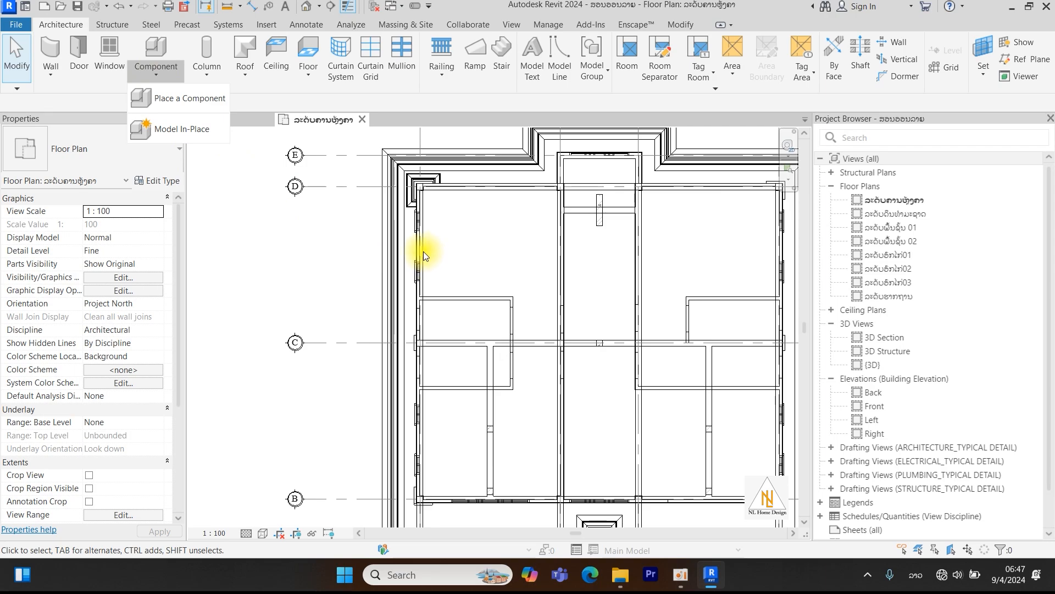
{"action": "scroll", "coordinate": [431, 182], "scroll_direction": "up", "scroll_amount": 4}
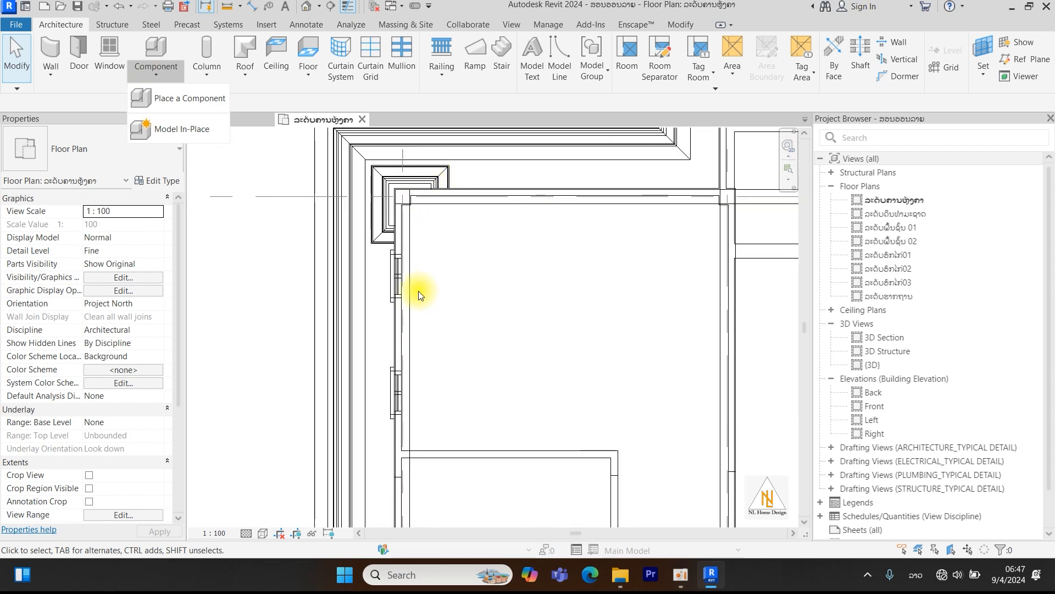
{"action": "scroll", "coordinate": [430, 436], "scroll_direction": "down", "scroll_amount": 3}
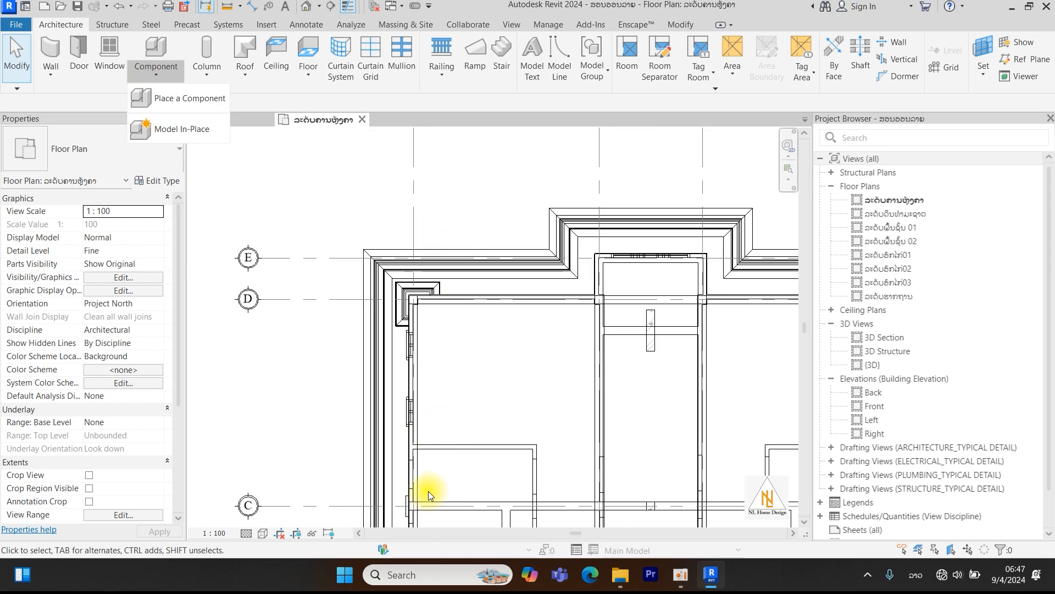
{"action": "scroll", "coordinate": [420, 251], "scroll_direction": "up", "scroll_amount": 4}
{"action": "left_click", "coordinate": [370, 339]}
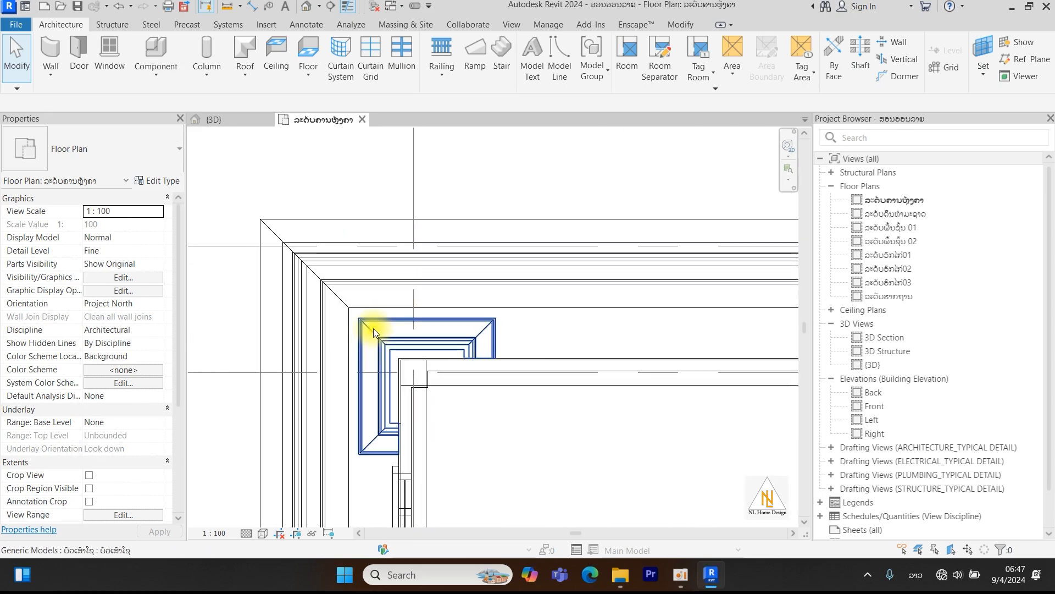
Copy the corner column-top moulding from the column centre at grid D to the column centre at grid C on the same wall.
{"action": "left_click", "coordinate": [373, 329]}
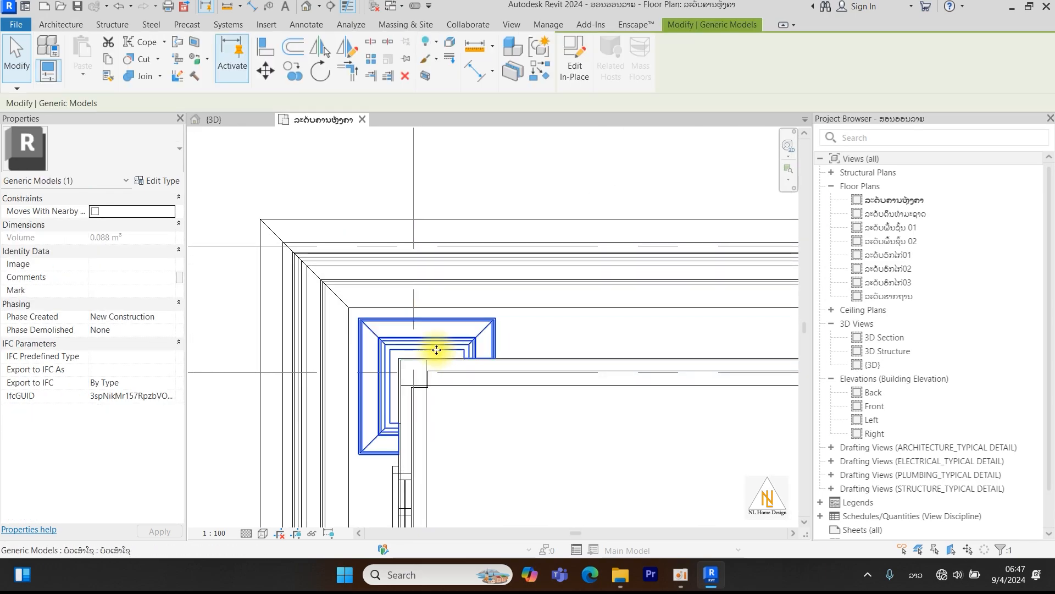
{"action": "left_click", "coordinate": [296, 74]}
{"action": "scroll", "coordinate": [385, 368], "scroll_direction": "up", "scroll_amount": 1}
{"action": "scroll", "coordinate": [384, 368], "scroll_direction": "up", "scroll_amount": 2}
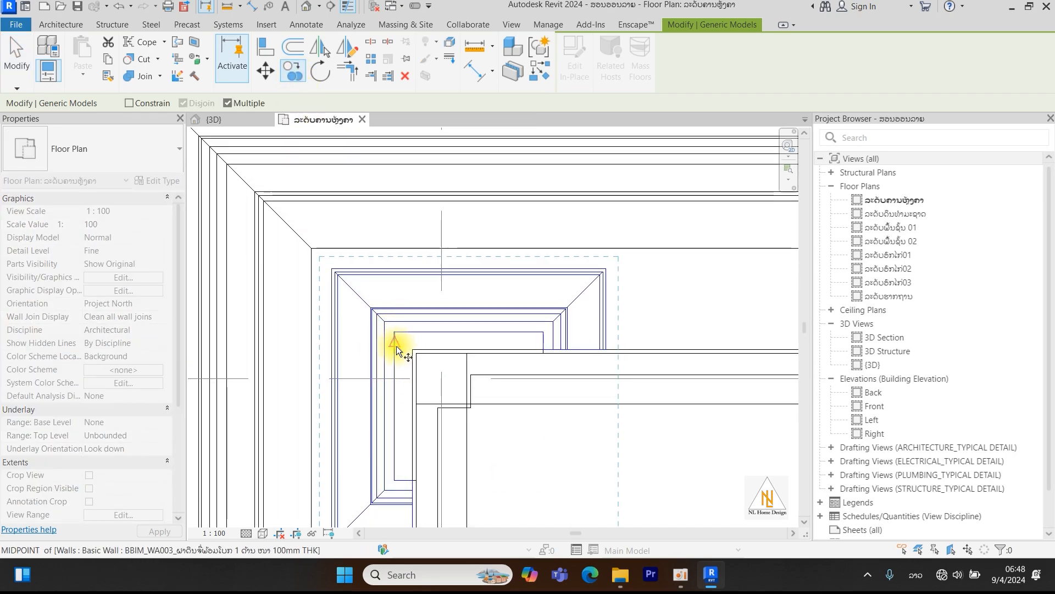
{"action": "left_click", "coordinate": [443, 377]}
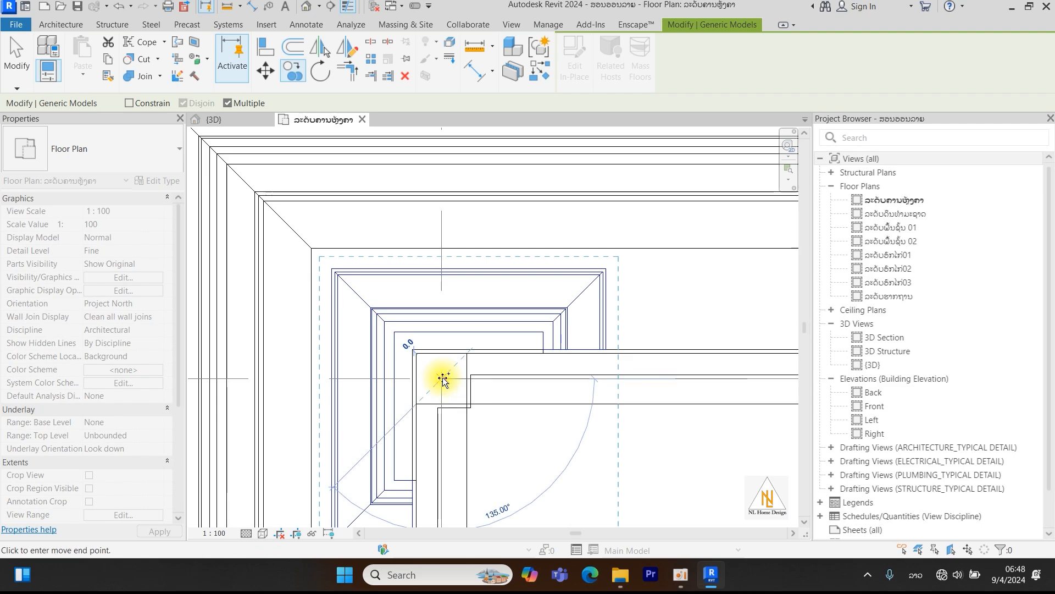
{"action": "scroll", "coordinate": [494, 419], "scroll_direction": "down", "scroll_amount": 3}
{"action": "scroll", "coordinate": [483, 370], "scroll_direction": "down", "scroll_amount": 2}
{"action": "scroll", "coordinate": [483, 370], "scroll_direction": "down", "scroll_amount": 3, "text": "ctrl"}
{"action": "scroll", "coordinate": [467, 462], "scroll_direction": "up", "scroll_amount": 3}
{"action": "left_click", "coordinate": [448, 369]}
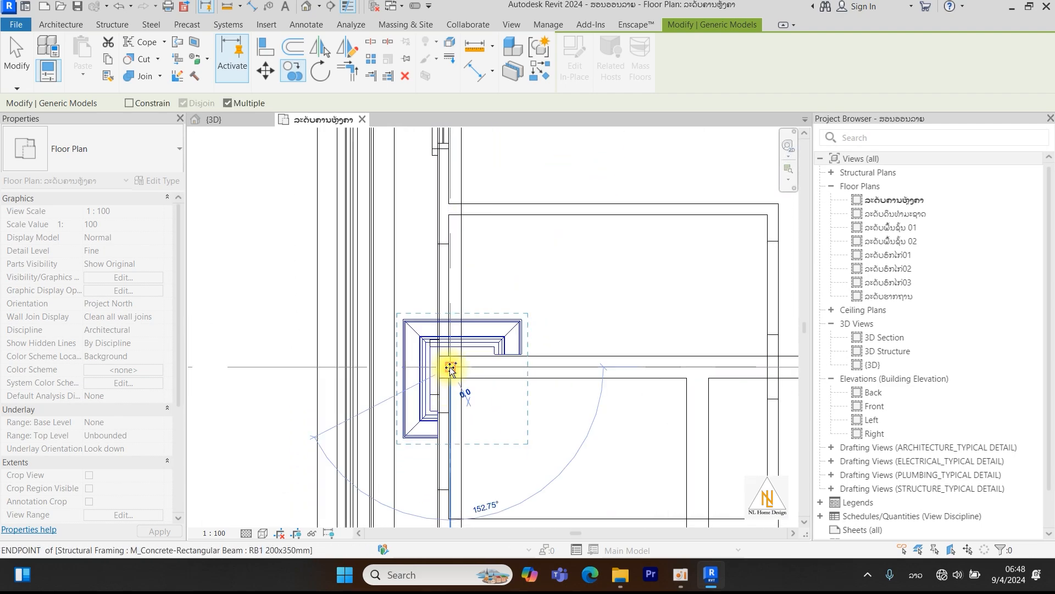
{"action": "key", "text": "Escape"}
{"action": "key", "text": "Escape"}
Open the moulding copy at grid C for in-place editing and start editing its sweep path.
{"action": "scroll", "coordinate": [436, 337], "scroll_direction": "up", "scroll_amount": 2}
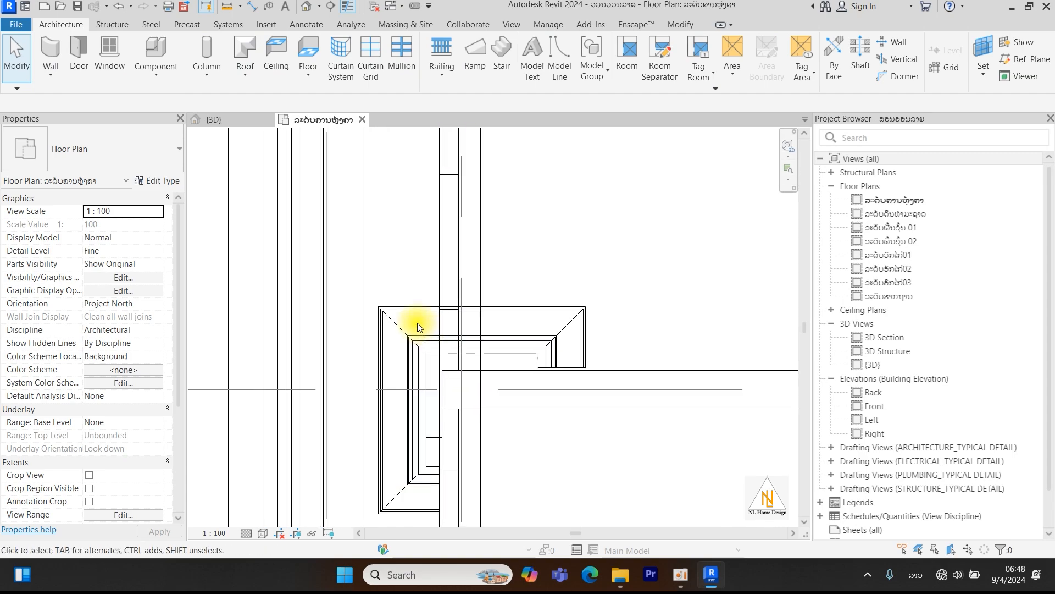
{"action": "left_click", "coordinate": [417, 355]}
{"action": "scroll", "coordinate": [417, 355], "scroll_direction": "down", "scroll_amount": 3}
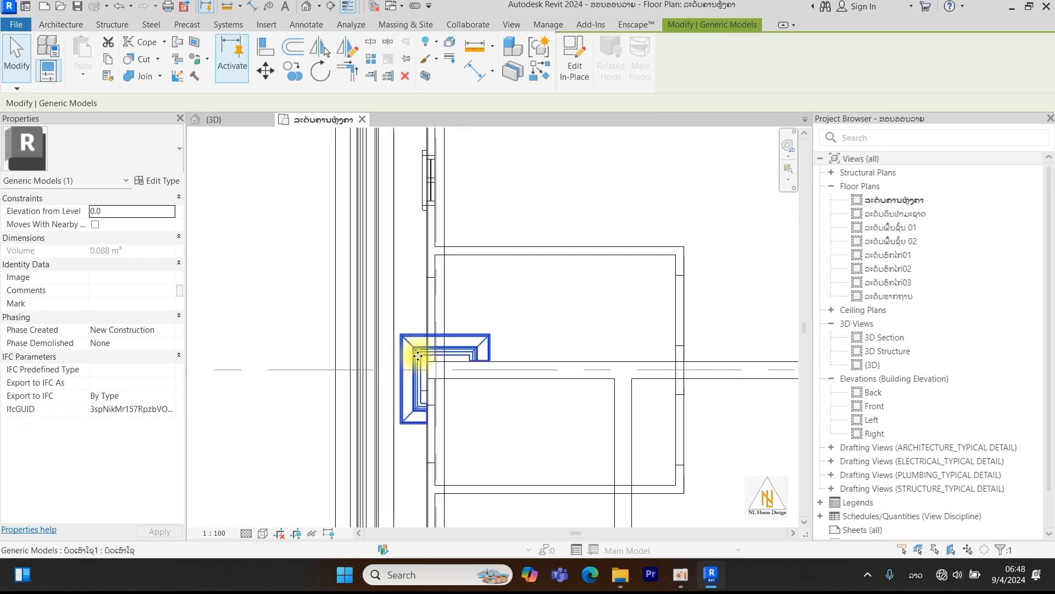
{"action": "left_click", "coordinate": [585, 66]}
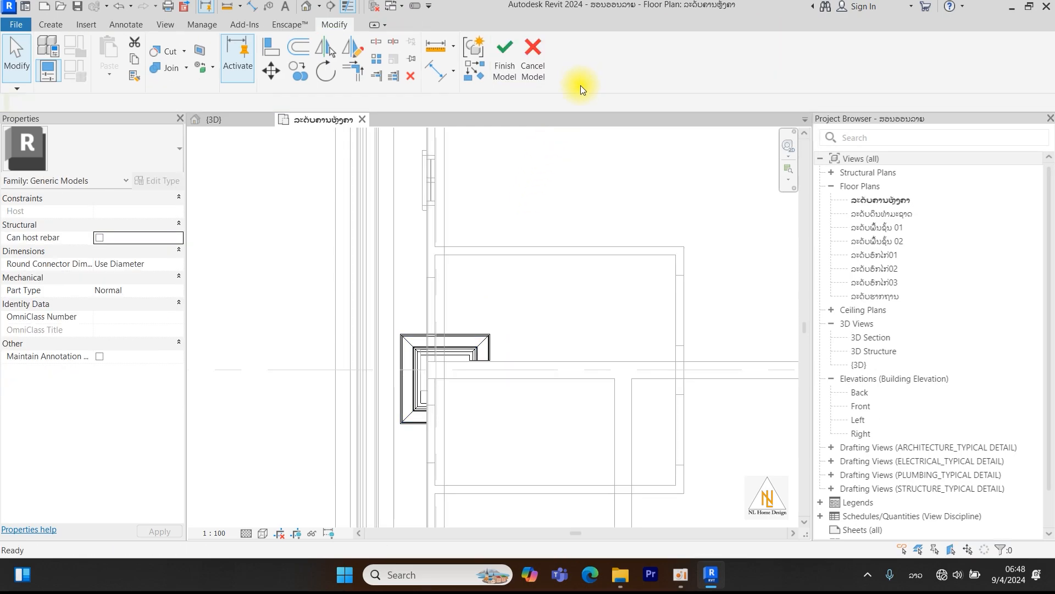
{"action": "left_click", "coordinate": [469, 332]}
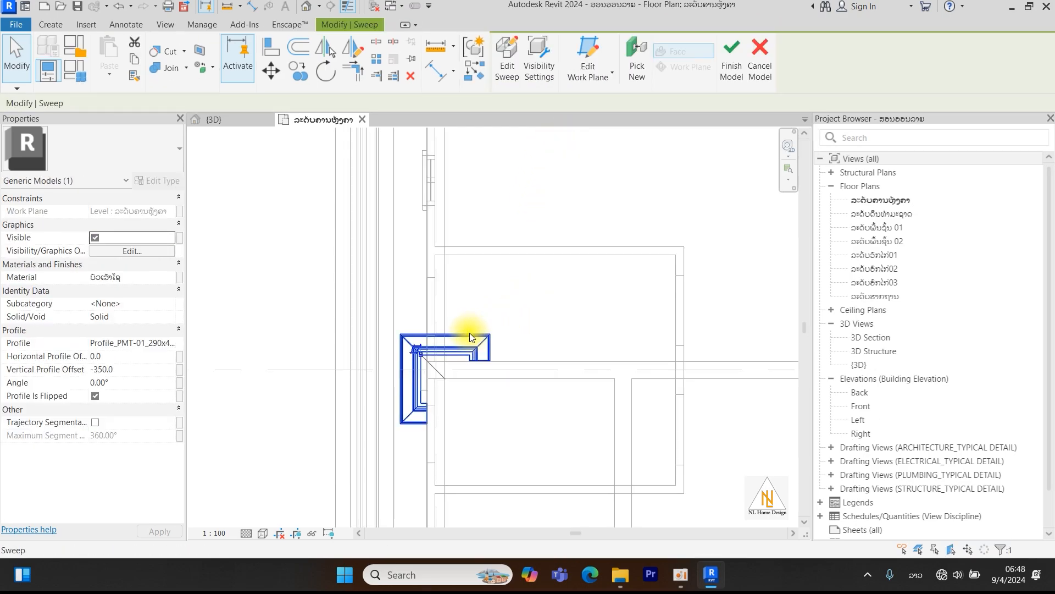
{"action": "left_click", "coordinate": [507, 66]}
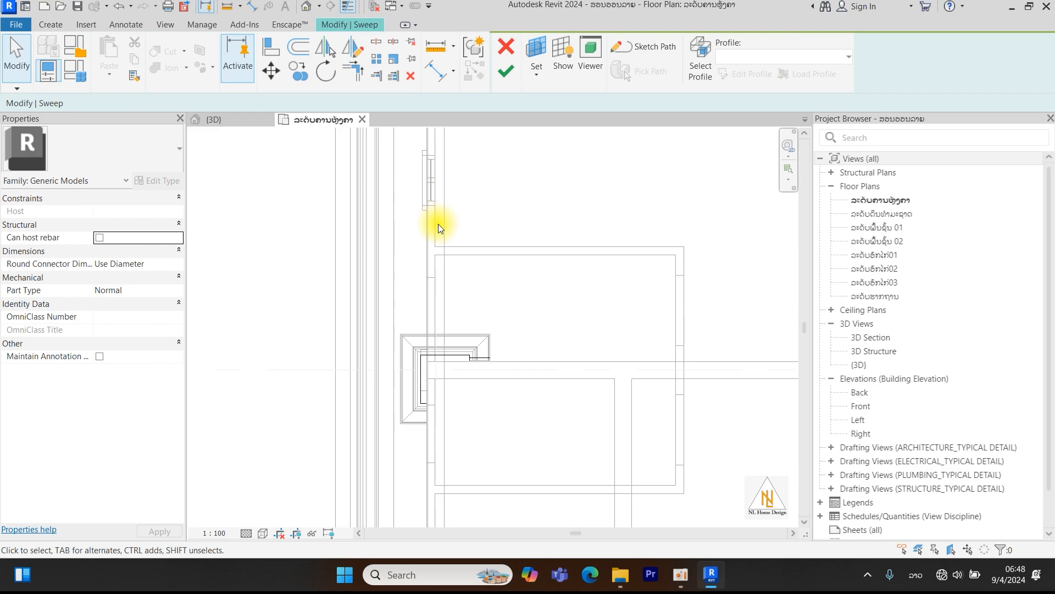
{"action": "left_click", "coordinate": [638, 45]}
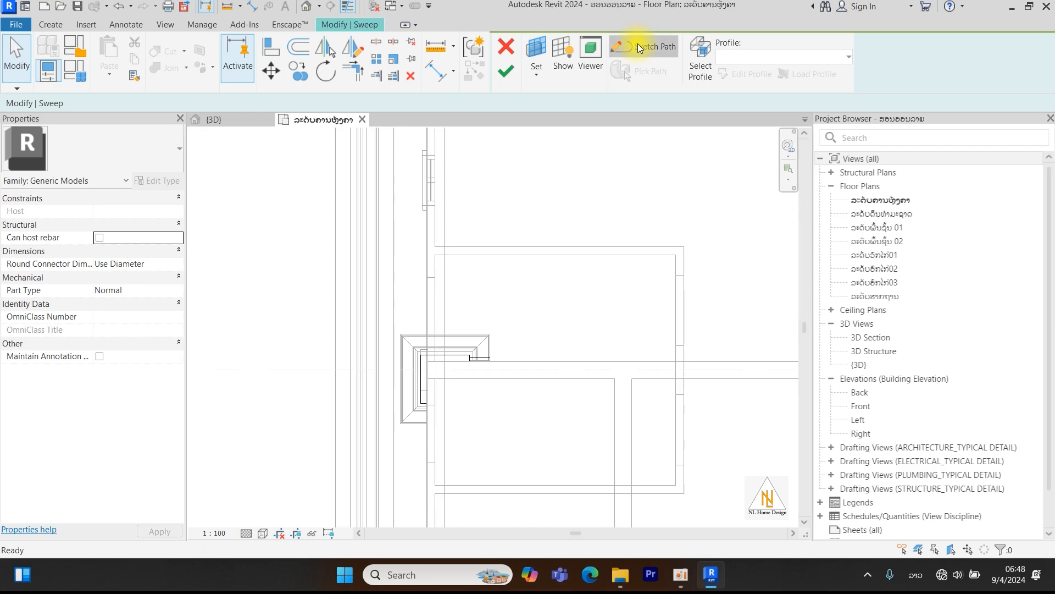
Move the path's upper segment to 250 mm from grid C, delete the short end segment and shorten the upper segment to the wall face.
{"action": "scroll", "coordinate": [435, 359], "scroll_direction": "up", "scroll_amount": 4}
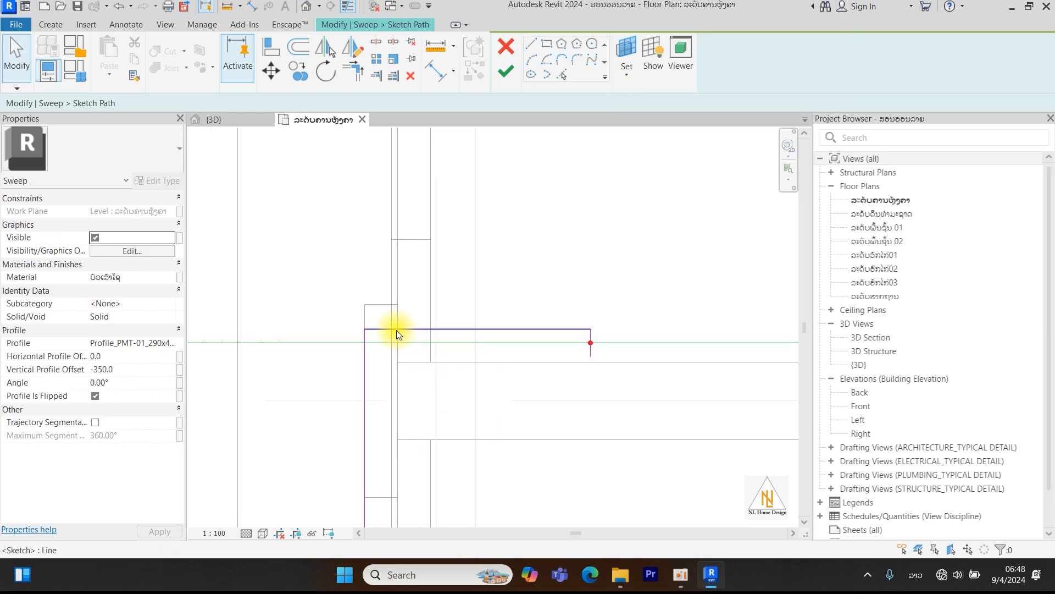
{"action": "left_click_drag", "start_coordinate": [396, 330], "coordinate": [393, 302]}
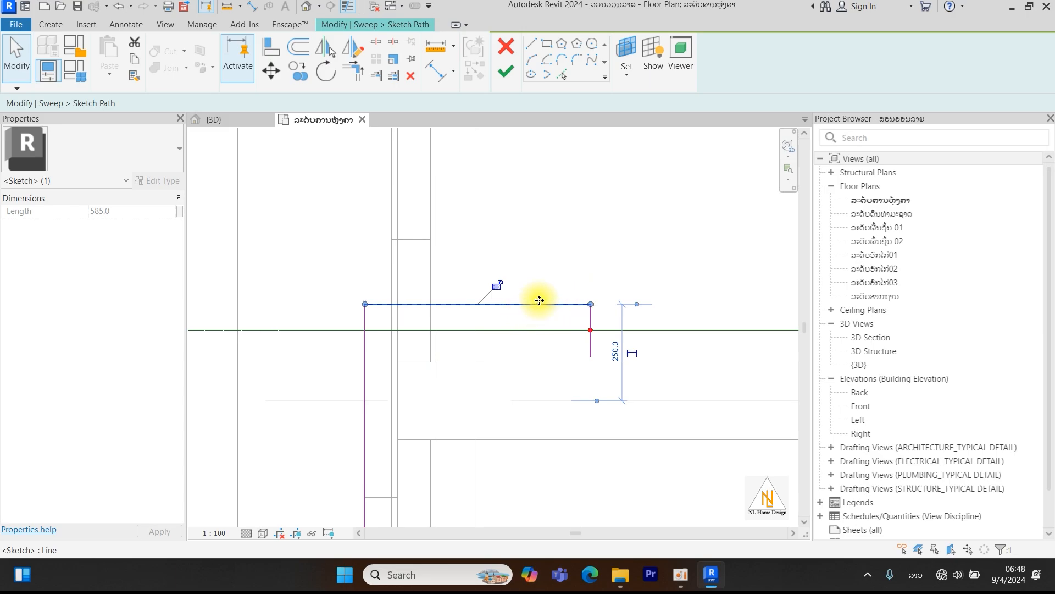
{"action": "left_click", "coordinate": [590, 319]}
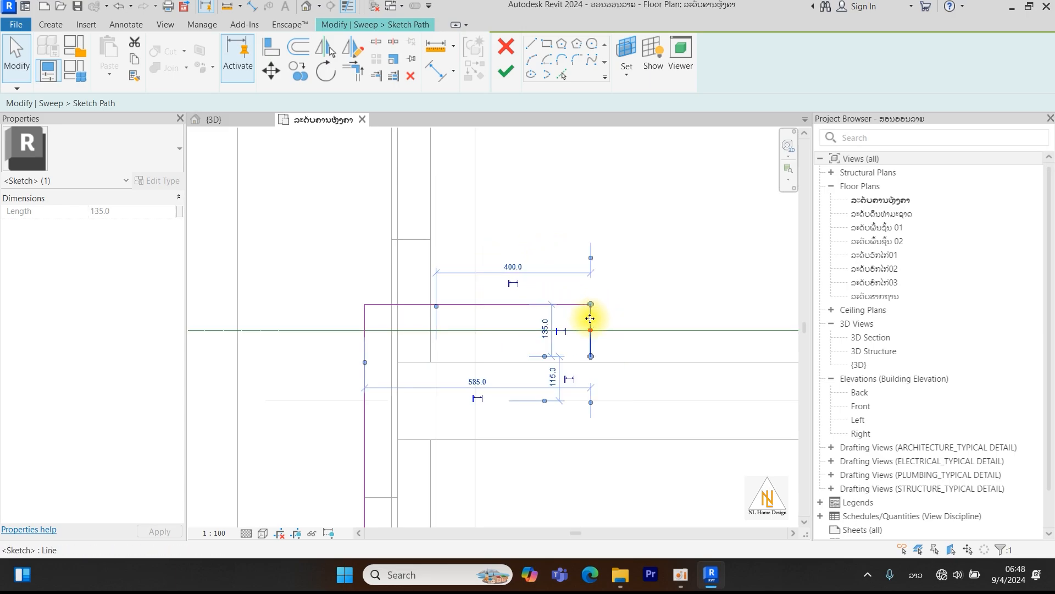
{"action": "left_click", "coordinate": [415, 78]}
{"action": "left_click", "coordinate": [454, 305]}
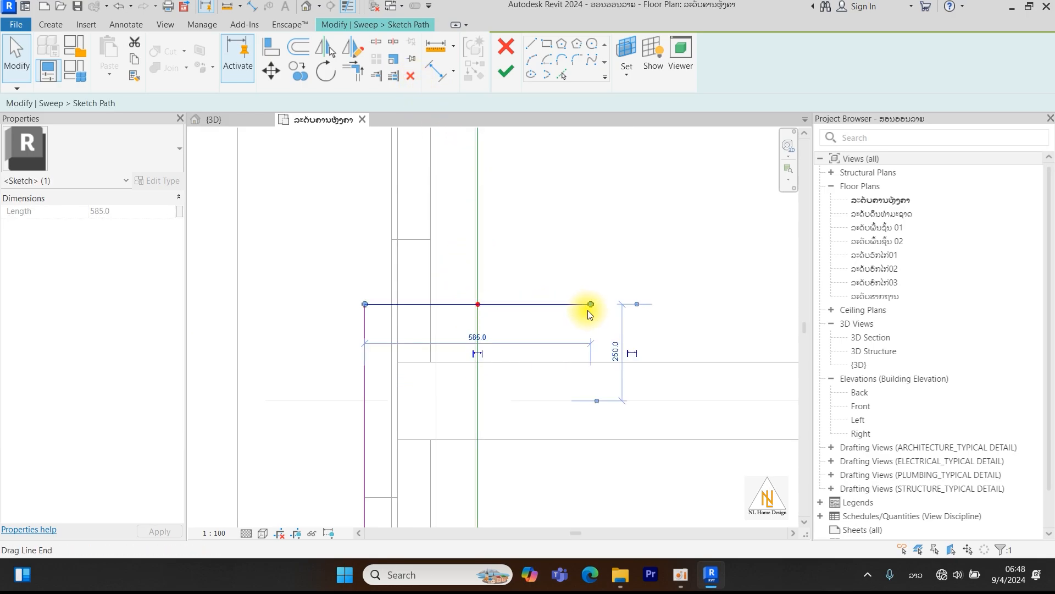
{"action": "left_click_drag", "start_coordinate": [593, 302], "coordinate": [391, 303]}
Move the path's lower segment up to make the path symmetrical about grid C, then finish the path, sweep and in-place model.
{"action": "scroll", "coordinate": [440, 341], "scroll_direction": "down", "scroll_amount": 2}
{"action": "middle_click_drag", "start_coordinate": [448, 385], "coordinate": [456, 283]}
{"action": "scroll", "coordinate": [423, 328], "scroll_direction": "up", "scroll_amount": 2}
{"action": "left_click", "coordinate": [423, 328]}
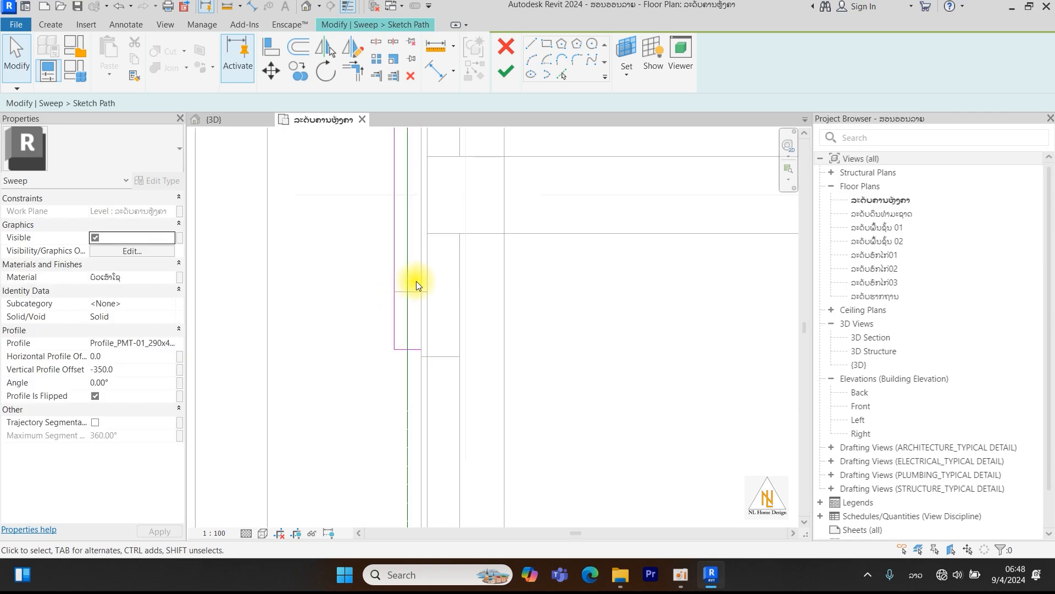
{"action": "scroll", "coordinate": [450, 300], "scroll_direction": "down", "scroll_amount": 2}
{"action": "middle_click_drag", "start_coordinate": [450, 306], "coordinate": [448, 364]}
{"action": "left_click", "coordinate": [425, 377]}
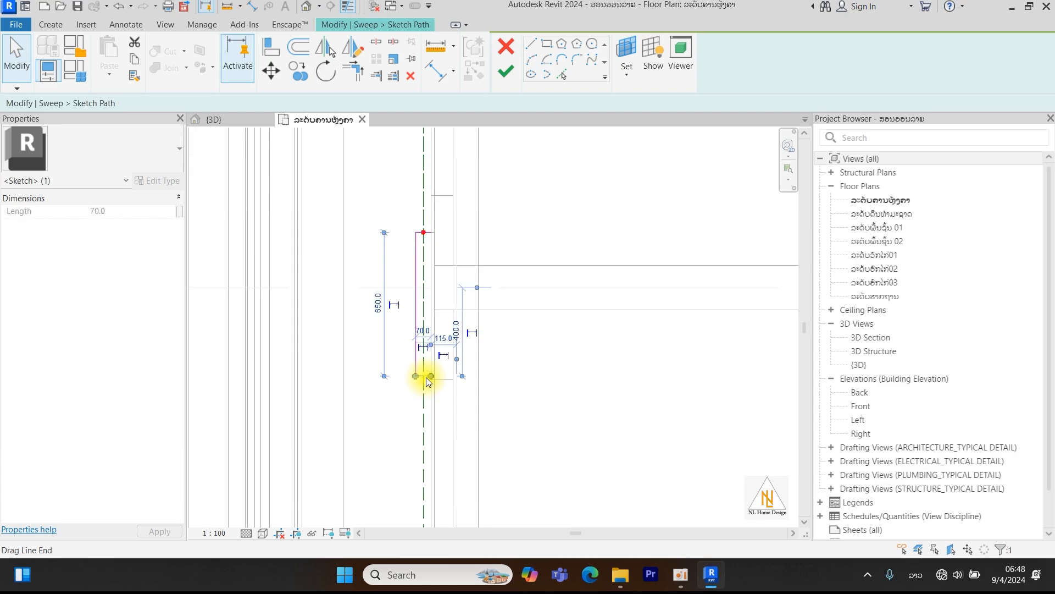
{"action": "scroll", "coordinate": [422, 379], "scroll_direction": "up", "scroll_amount": 3}
{"action": "left_click_drag", "start_coordinate": [426, 354], "coordinate": [427, 279]}
{"action": "scroll", "coordinate": [448, 297], "scroll_direction": "down", "scroll_amount": 3}
{"action": "left_click", "coordinate": [448, 297]}
{"action": "scroll", "coordinate": [460, 265], "scroll_direction": "down", "scroll_amount": 3}
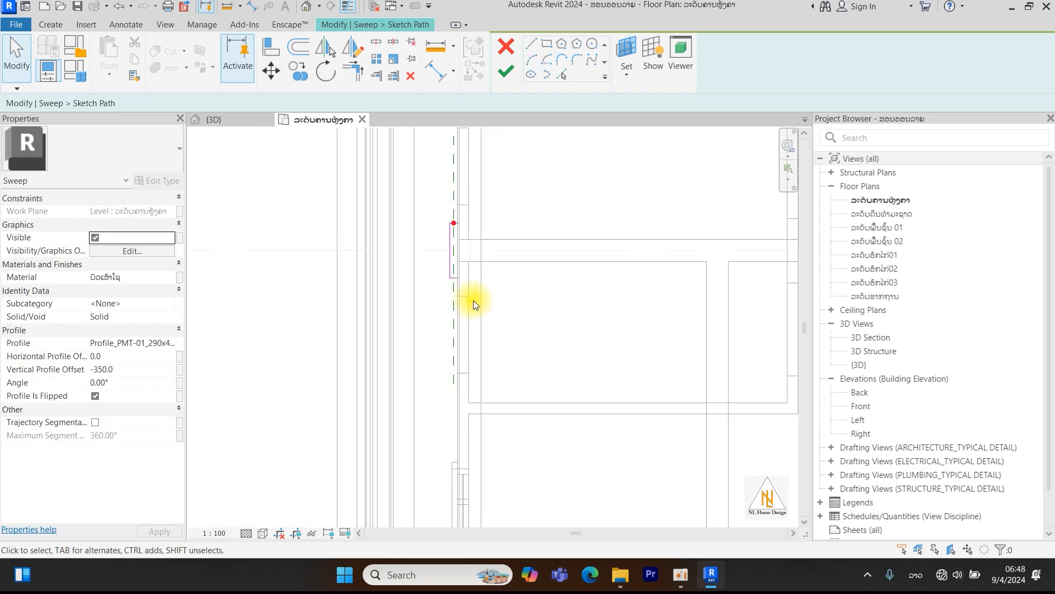
{"action": "left_click", "coordinate": [507, 71]}
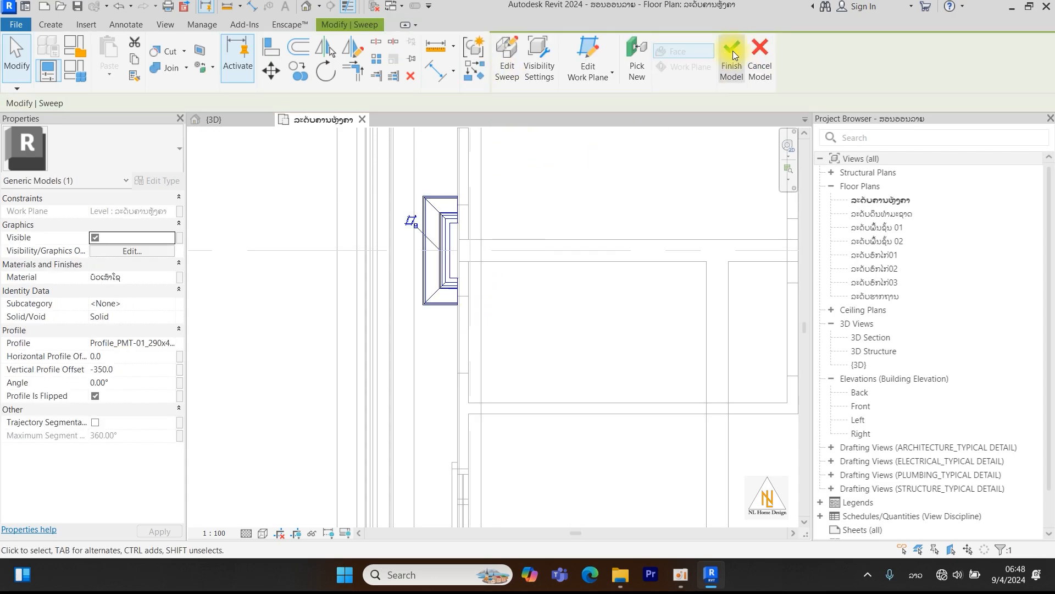
{"action": "left_click", "coordinate": [731, 50]}
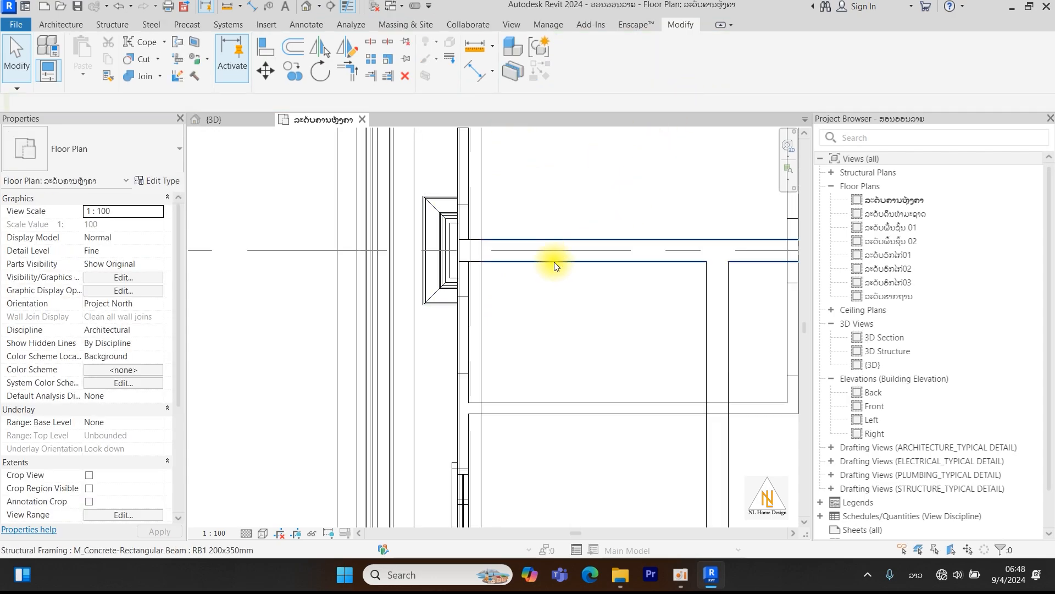
Examine the reshaped column-top moulding on the house's left facade in the 3D view.
{"action": "left_click", "coordinate": [229, 123]}
{"action": "middle_click_drag", "start_coordinate": [461, 342], "coordinate": [517, 203], "text": "shift"}
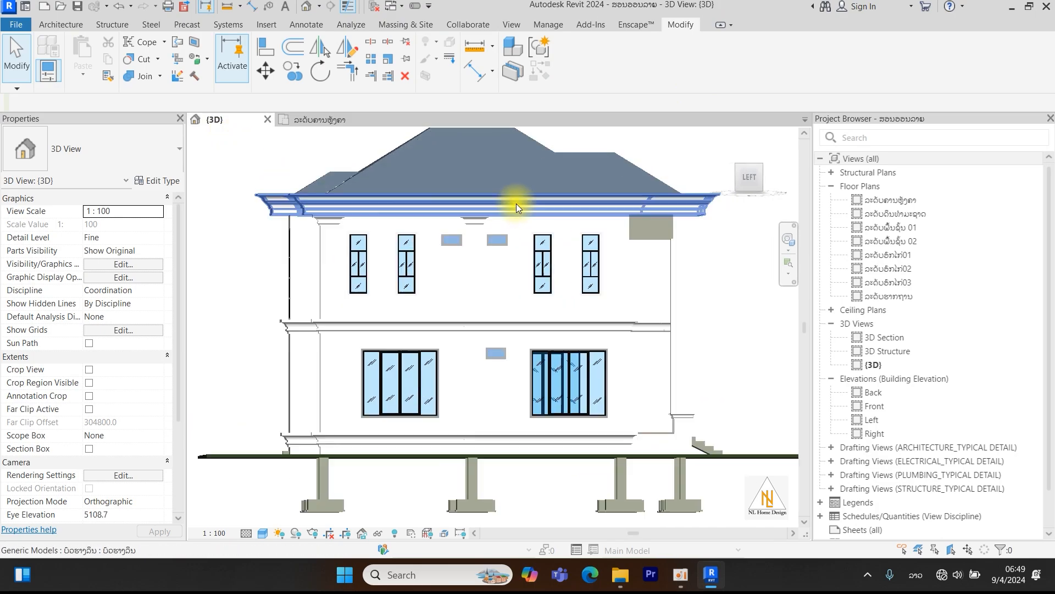
{"action": "scroll", "coordinate": [497, 215], "scroll_direction": "up", "scroll_amount": 4}
{"action": "left_click", "coordinate": [460, 238]}
{"action": "scroll", "coordinate": [535, 267], "scroll_direction": "down", "scroll_amount": 2}
{"action": "middle_click_drag", "start_coordinate": [630, 335], "coordinate": [511, 324]}
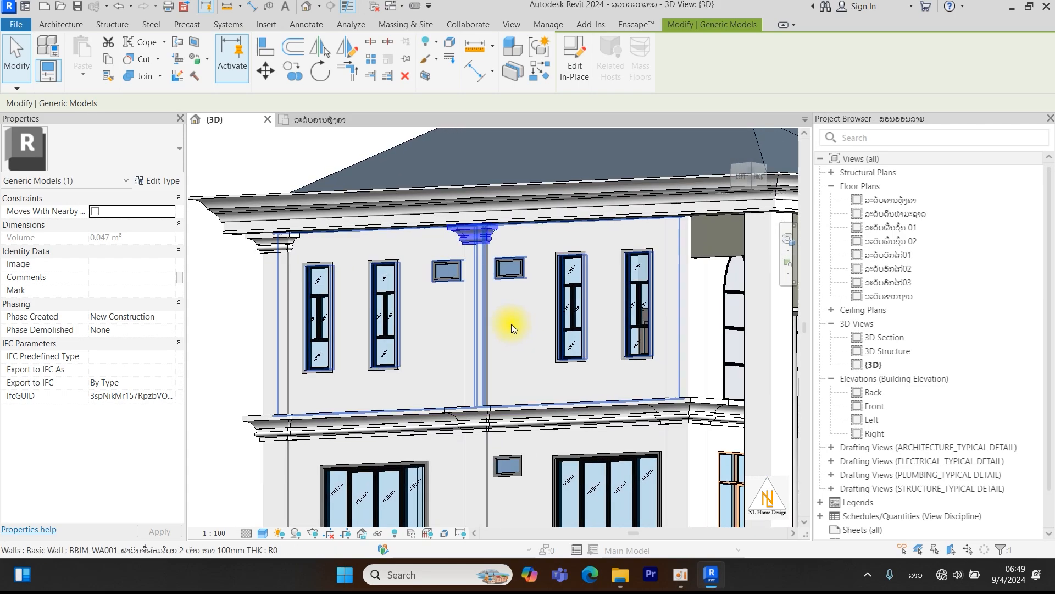
{"action": "key", "text": "Escape"}
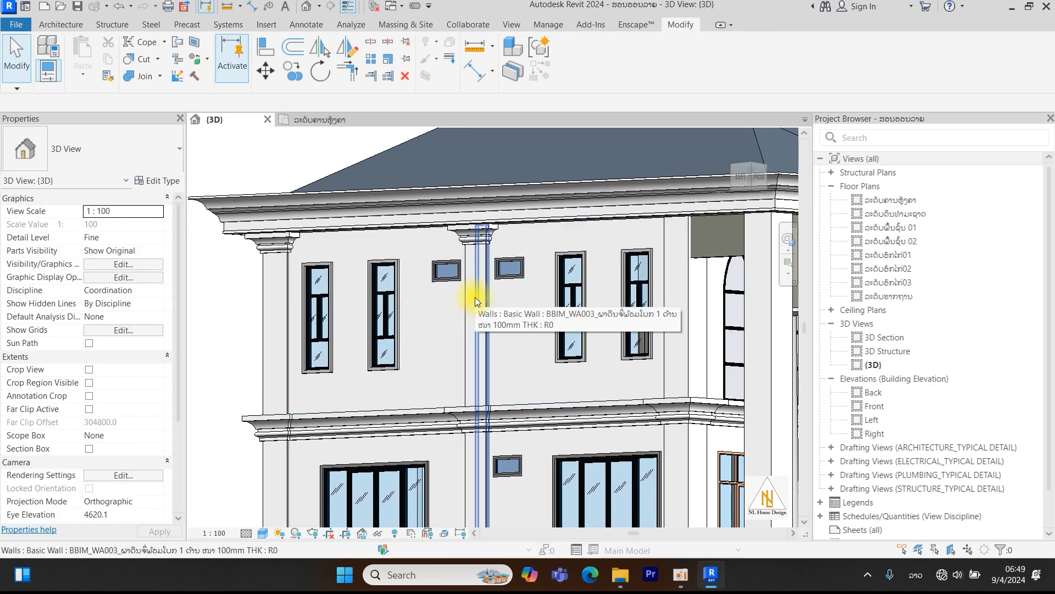
Copy the three-sided column-top moulding from grid C to the column at grid B in the roof-beam level floor plan.
{"action": "left_click", "coordinate": [320, 120]}
{"action": "scroll", "coordinate": [481, 293], "scroll_direction": "down", "scroll_amount": 5}
{"action": "middle_click_drag", "start_coordinate": [487, 350], "coordinate": [496, 225]}
{"action": "scroll", "coordinate": [457, 237], "scroll_direction": "up", "scroll_amount": 2}
{"action": "scroll", "coordinate": [474, 406], "scroll_direction": "up", "scroll_amount": 1}
{"action": "scroll", "coordinate": [483, 338], "scroll_direction": "up", "scroll_amount": 1}
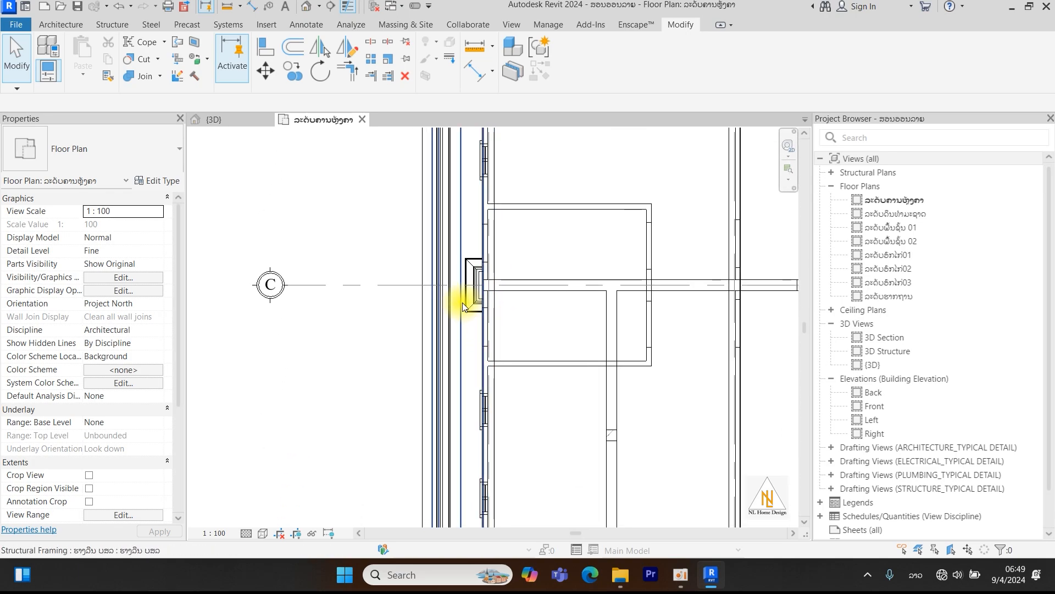
{"action": "left_click", "coordinate": [469, 308]}
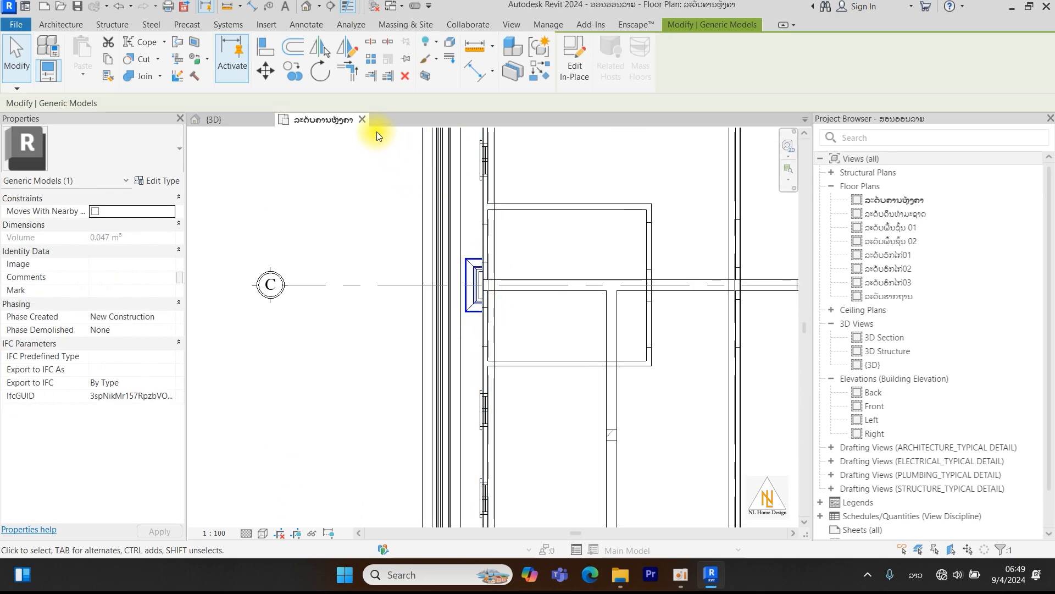
{"action": "left_click", "coordinate": [288, 74]}
{"action": "scroll", "coordinate": [484, 286], "scroll_direction": "up", "scroll_amount": 3}
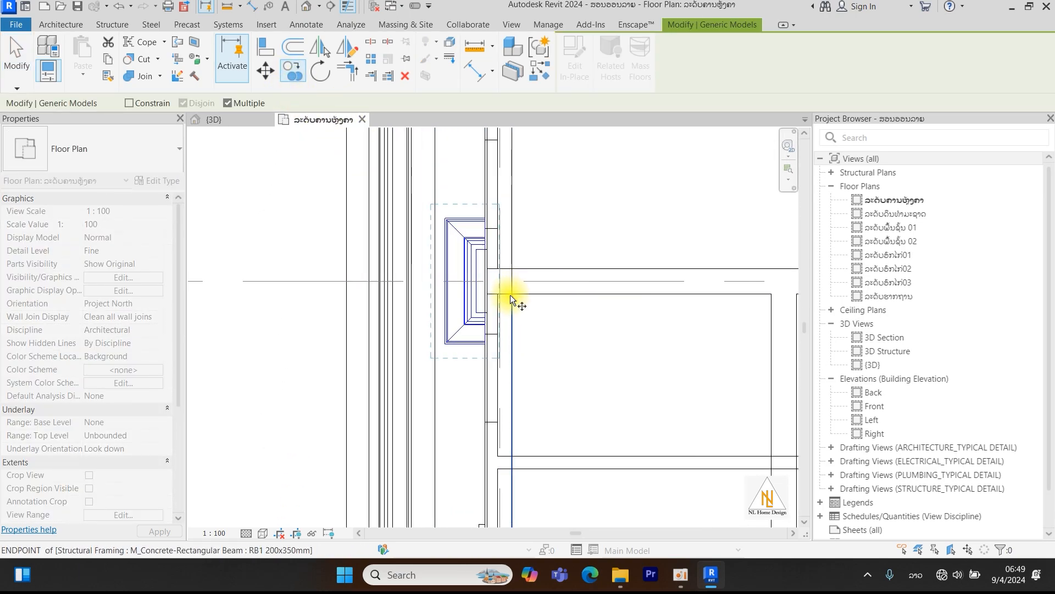
{"action": "left_click", "coordinate": [492, 273]}
{"action": "scroll", "coordinate": [511, 388], "scroll_direction": "down", "scroll_amount": 4}
{"action": "middle_click_drag", "start_coordinate": [517, 422], "coordinate": [495, 275]}
{"action": "scroll", "coordinate": [494, 437], "scroll_direction": "up", "scroll_amount": 5}
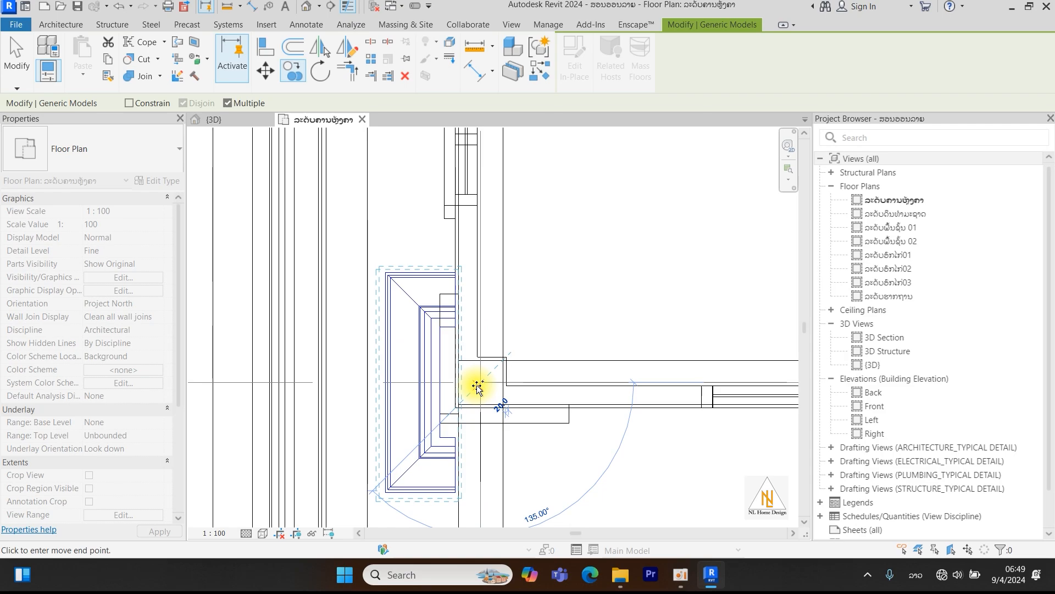
{"action": "key", "text": "Escape"}
{"action": "key", "text": "Escape"}
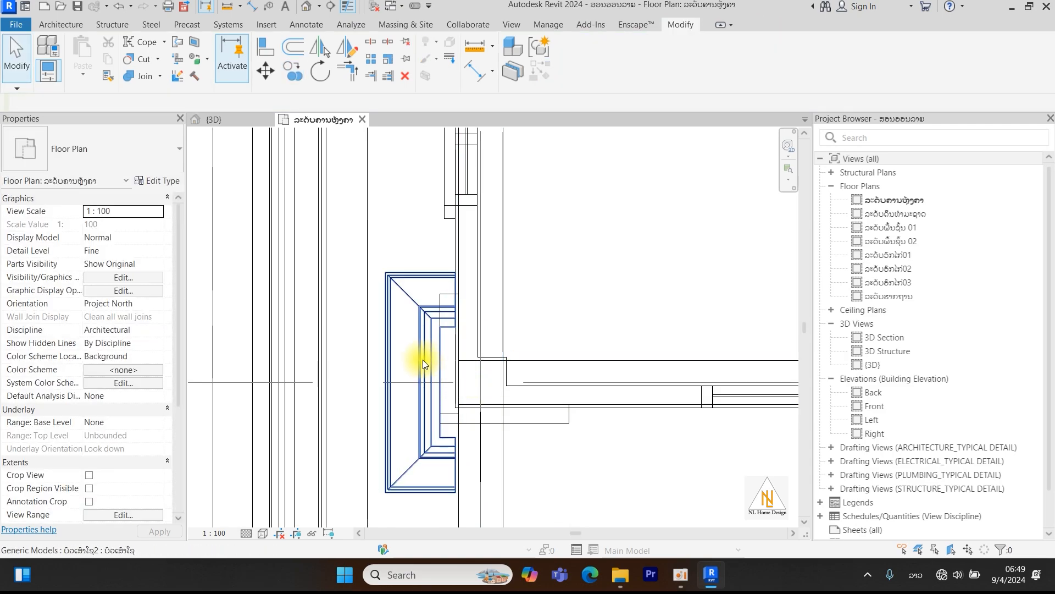
Open the sweep path of the copied moulding at grid B in place and move its upper segment up to the column's upper edge.
{"action": "left_click", "coordinate": [416, 332]}
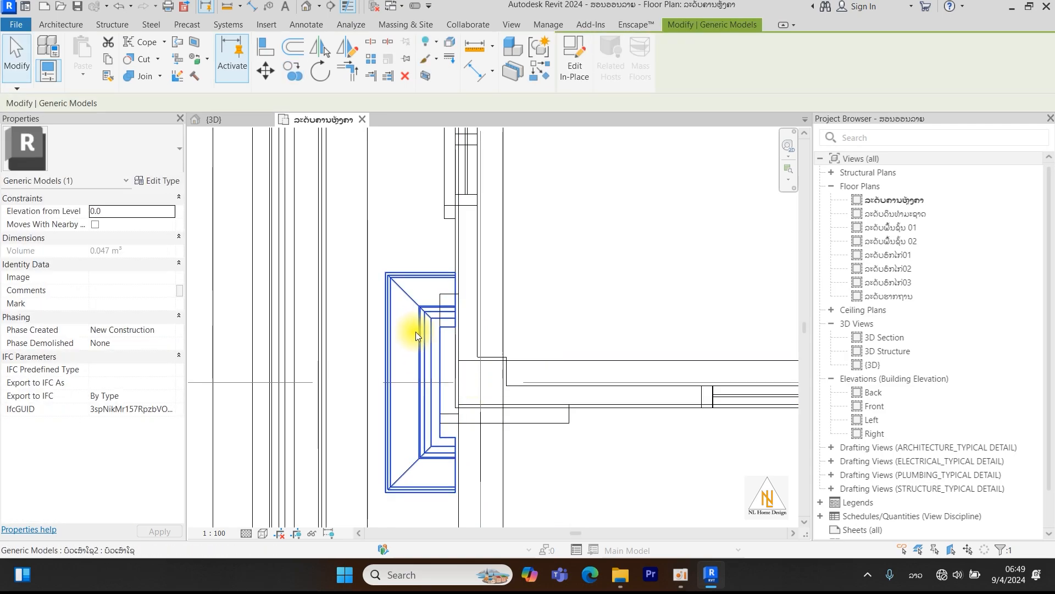
{"action": "left_click", "coordinate": [577, 63]}
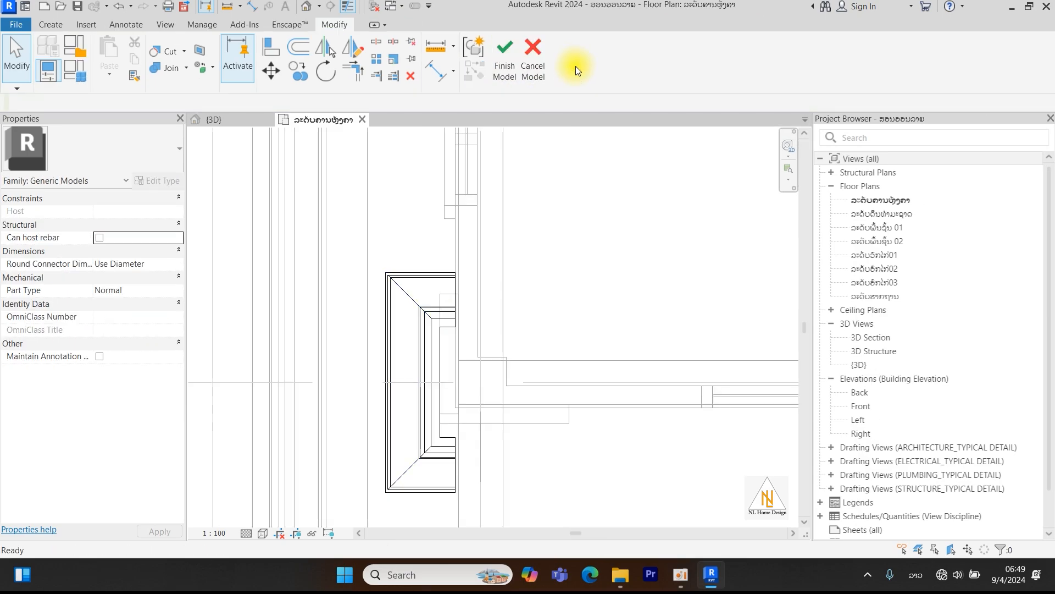
{"action": "left_click", "coordinate": [410, 293]}
{"action": "scroll", "coordinate": [410, 293], "scroll_direction": "down", "scroll_amount": 5}
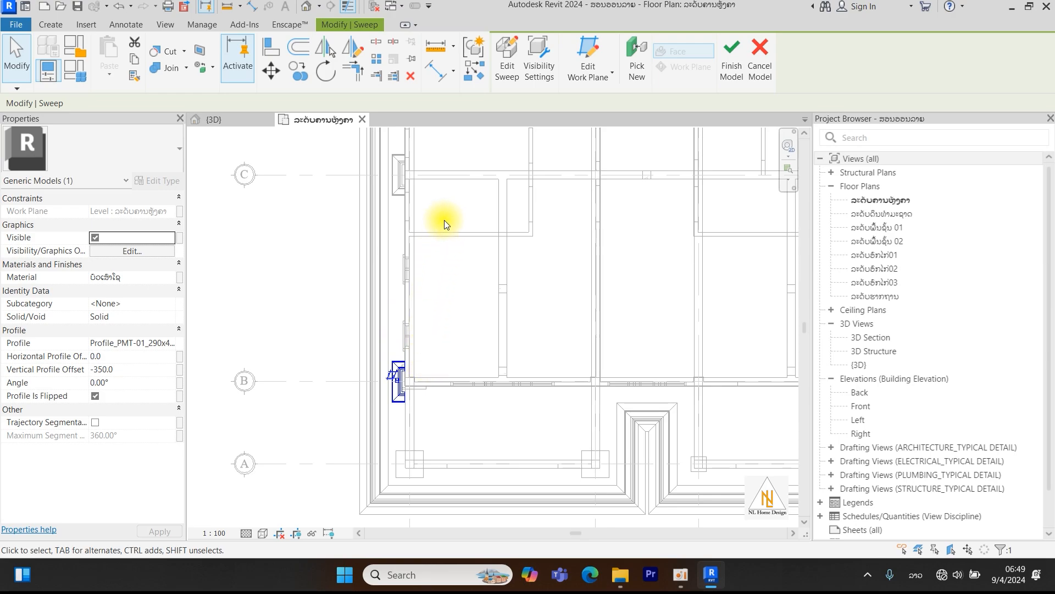
{"action": "left_click", "coordinate": [510, 68]}
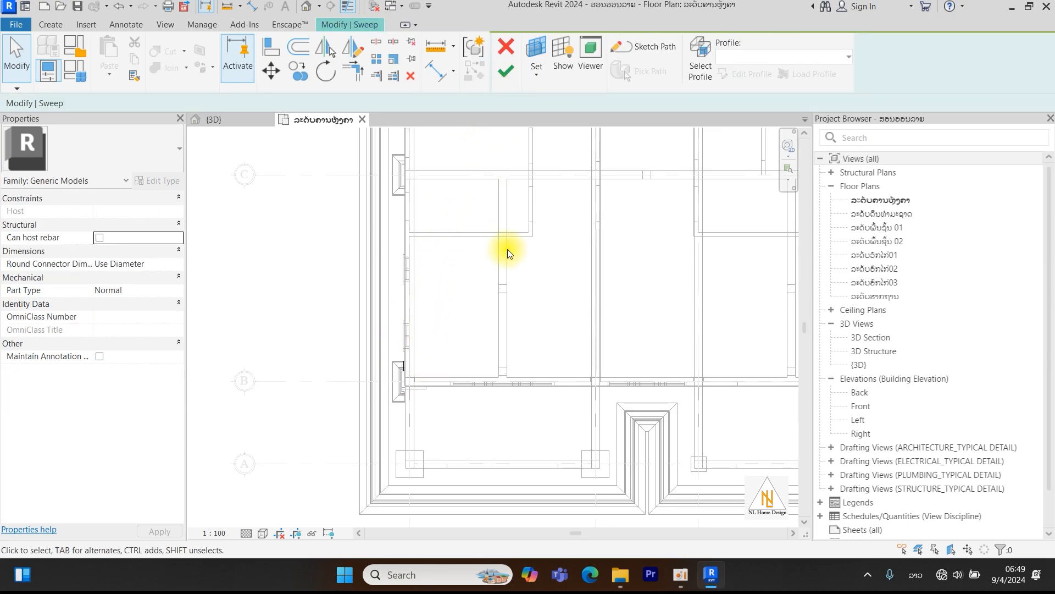
{"action": "scroll", "coordinate": [400, 387], "scroll_direction": "up", "scroll_amount": 5}
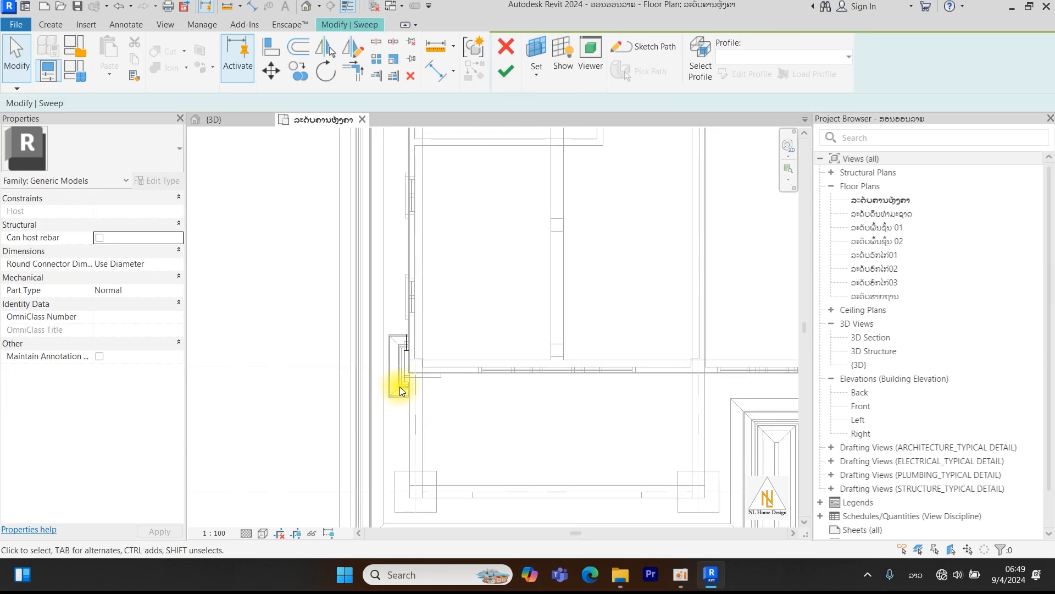
{"action": "left_click", "coordinate": [646, 51]}
{"action": "scroll", "coordinate": [420, 325], "scroll_direction": "up", "scroll_amount": 4}
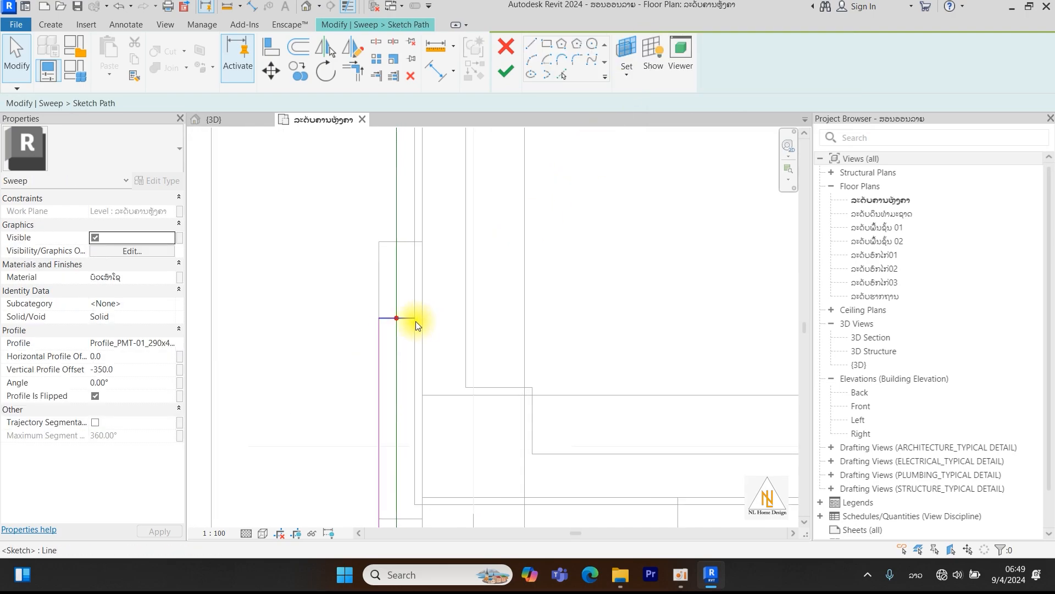
{"action": "left_click_drag", "start_coordinate": [413, 318], "coordinate": [412, 241]}
Move the path's lower segment up to the outer edge of the wall return just below grid B.
{"action": "scroll", "coordinate": [434, 370], "scroll_direction": "down", "scroll_amount": 3}
{"action": "middle_click_drag", "start_coordinate": [440, 396], "coordinate": [439, 332]}
{"action": "scroll", "coordinate": [413, 428], "scroll_direction": "up", "scroll_amount": 3}
{"action": "left_click_drag", "start_coordinate": [411, 420], "coordinate": [415, 389]}
{"action": "scroll", "coordinate": [484, 419], "scroll_direction": "down", "scroll_amount": 2}
{"action": "scroll", "coordinate": [483, 419], "scroll_direction": "down", "scroll_amount": 1}
{"action": "left_click", "coordinate": [497, 444]}
{"action": "scroll", "coordinate": [497, 454], "scroll_direction": "down", "scroll_amount": 2}
{"action": "middle_click_drag", "start_coordinate": [498, 460], "coordinate": [499, 369]}
{"action": "scroll", "coordinate": [467, 322], "scroll_direction": "up", "scroll_amount": 2}
{"action": "scroll", "coordinate": [467, 330], "scroll_direction": "up", "scroll_amount": 2}
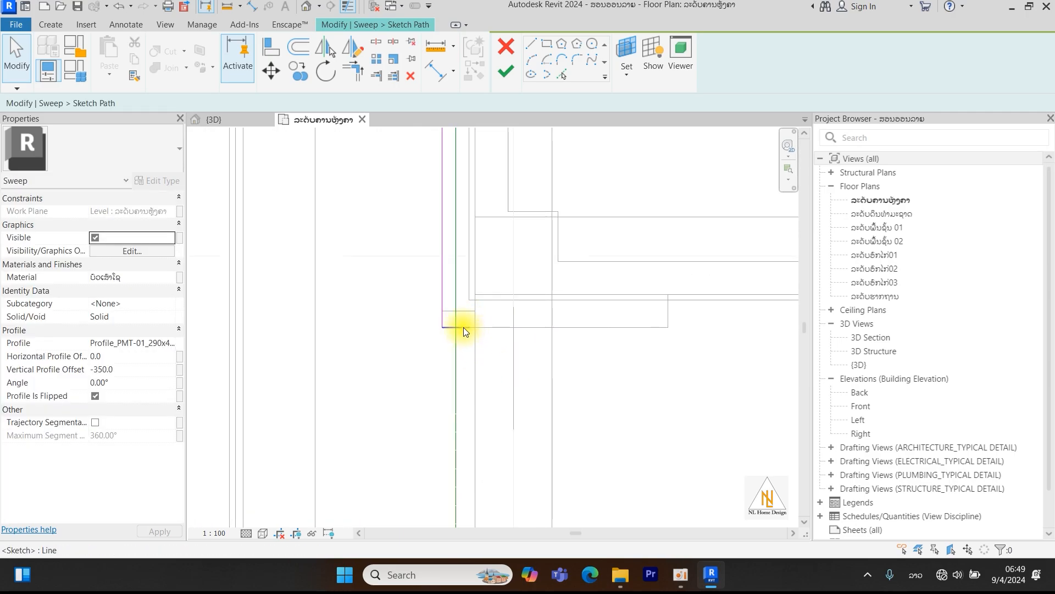
Examine the path's lower segment against the wall corner and the porch beam running down to grid A.
{"action": "left_click", "coordinate": [463, 327]}
{"action": "mouse_move", "coordinate": [472, 325]}
{"action": "middle_mouse_down"}
{"action": "mouse_move", "coordinate": [516, 342]}
{"action": "mouse_move", "coordinate": [526, 358]}
{"action": "middle_mouse_up"}
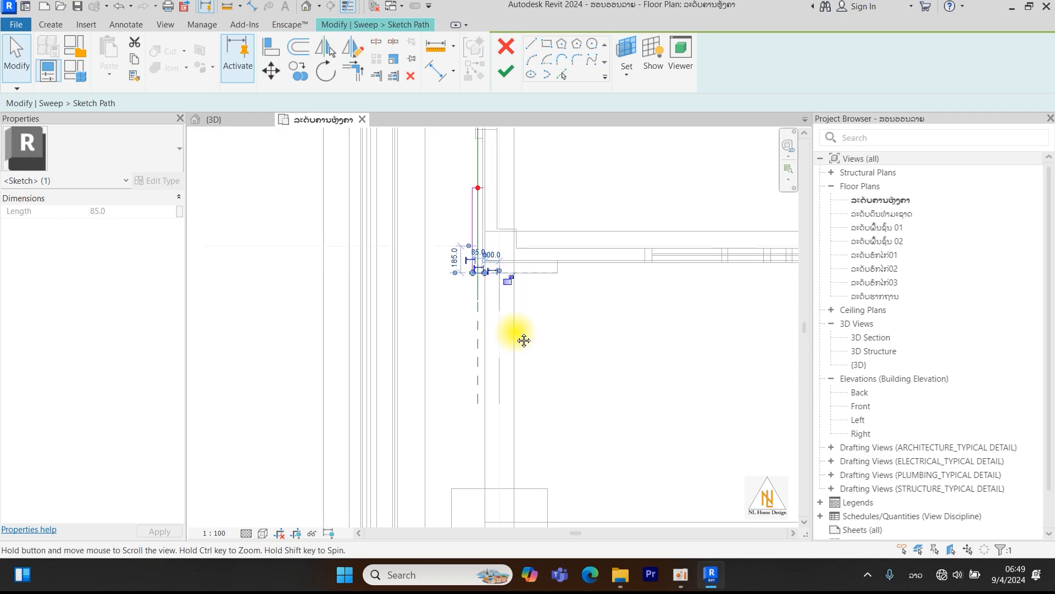
{"action": "scroll", "coordinate": [526, 360], "scroll_direction": "down", "scroll_amount": 2}
{"action": "middle_click_drag", "start_coordinate": [526, 417], "coordinate": [519, 355]}
{"action": "left_click_drag", "start_coordinate": [497, 257], "coordinate": [505, 394]}
{"action": "left_click_drag", "start_coordinate": [509, 263], "coordinate": [491, 261]}
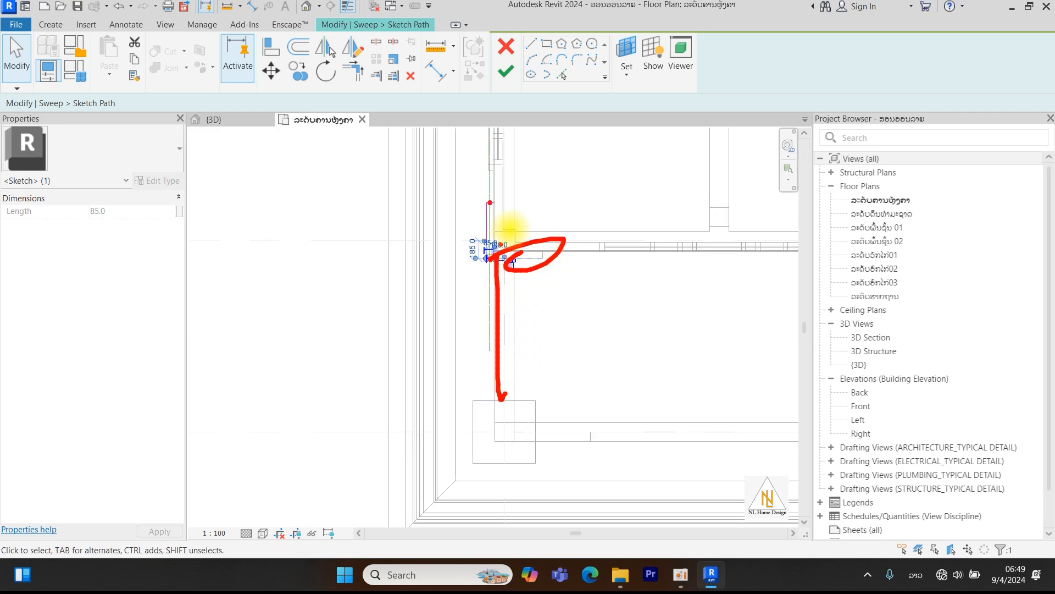
{"action": "key", "text": "Escape"}
{"action": "scroll", "coordinate": [494, 236], "scroll_direction": "up", "scroll_amount": 5}
{"action": "key", "text": "Escape"}
{"action": "scroll", "coordinate": [500, 307], "scroll_direction": "down", "scroll_amount": 2}
{"action": "middle_click_drag", "start_coordinate": [488, 313], "coordinate": [484, 323]}
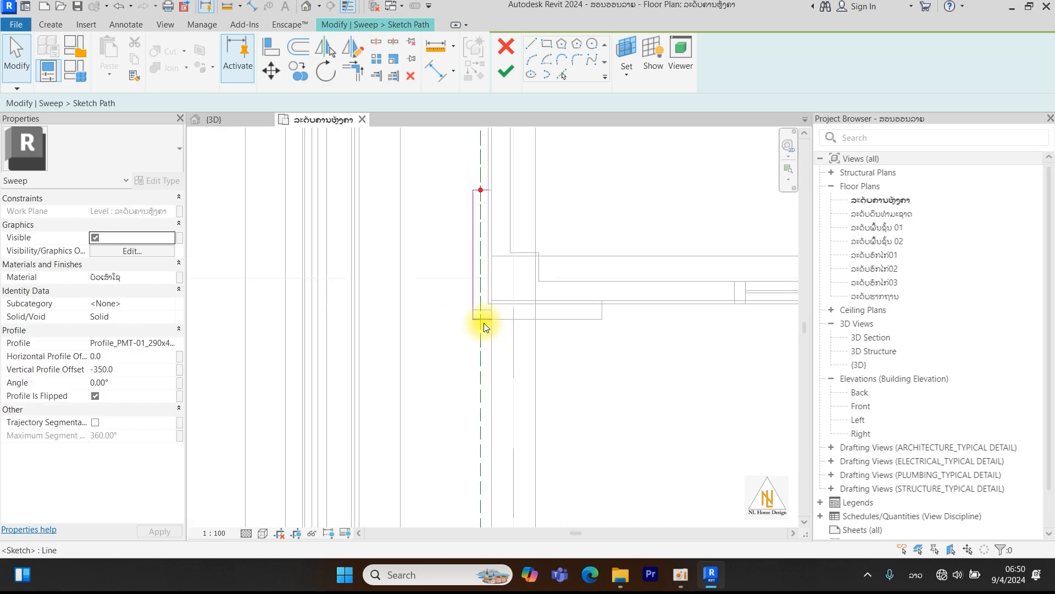
Finish the sketched path, the sweep and the in-place model of the grid B moulding.
{"action": "left_click", "coordinate": [506, 76]}
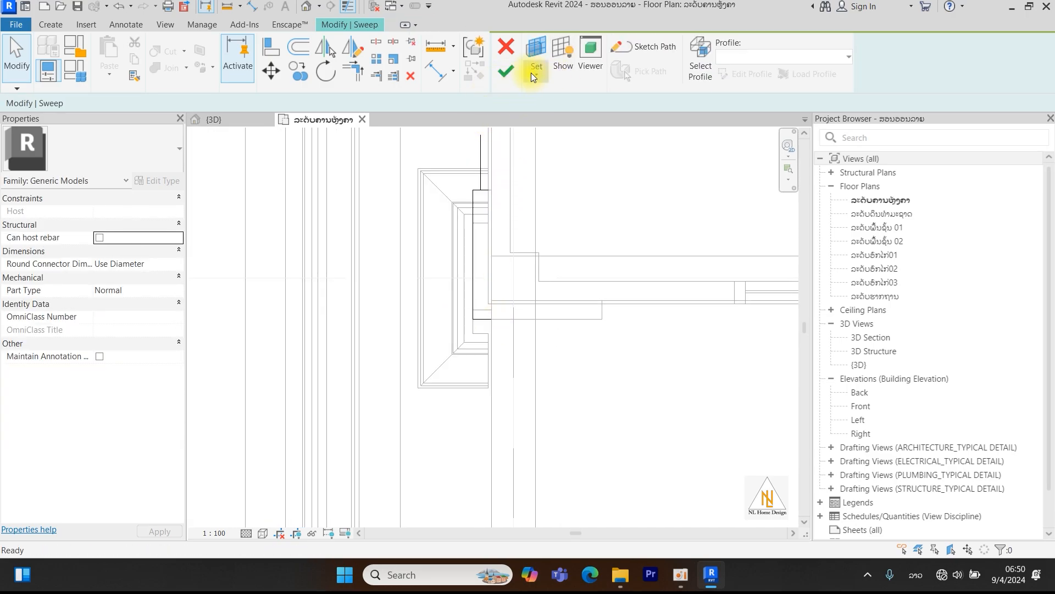
{"action": "left_click", "coordinate": [513, 71]}
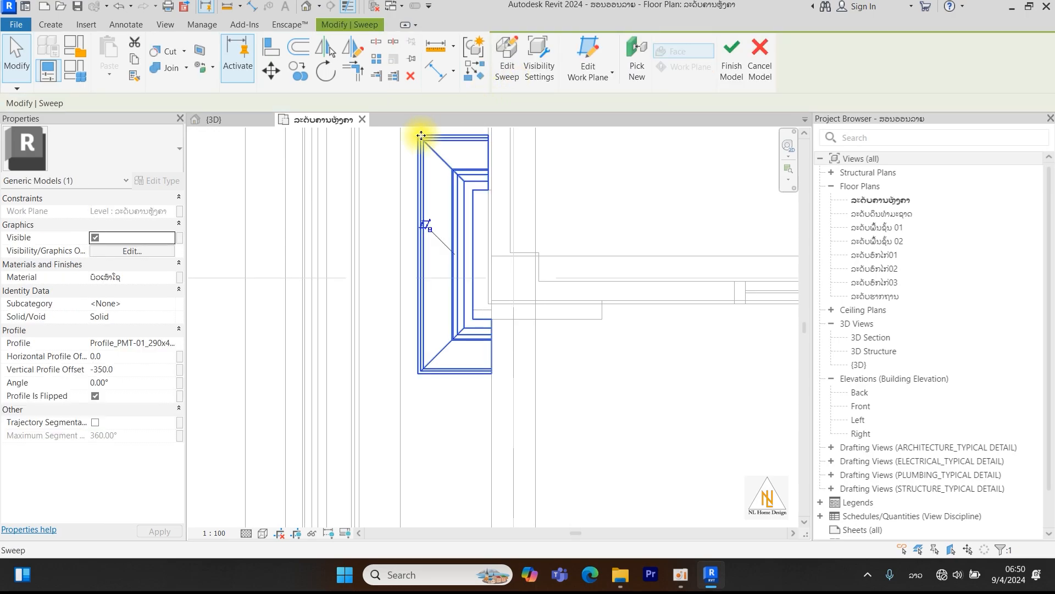
{"action": "left_click", "coordinate": [730, 51]}
Examine the column-top mouldings in the 3D view, comparing the house's left and right facades.
{"action": "left_click", "coordinate": [218, 121]}
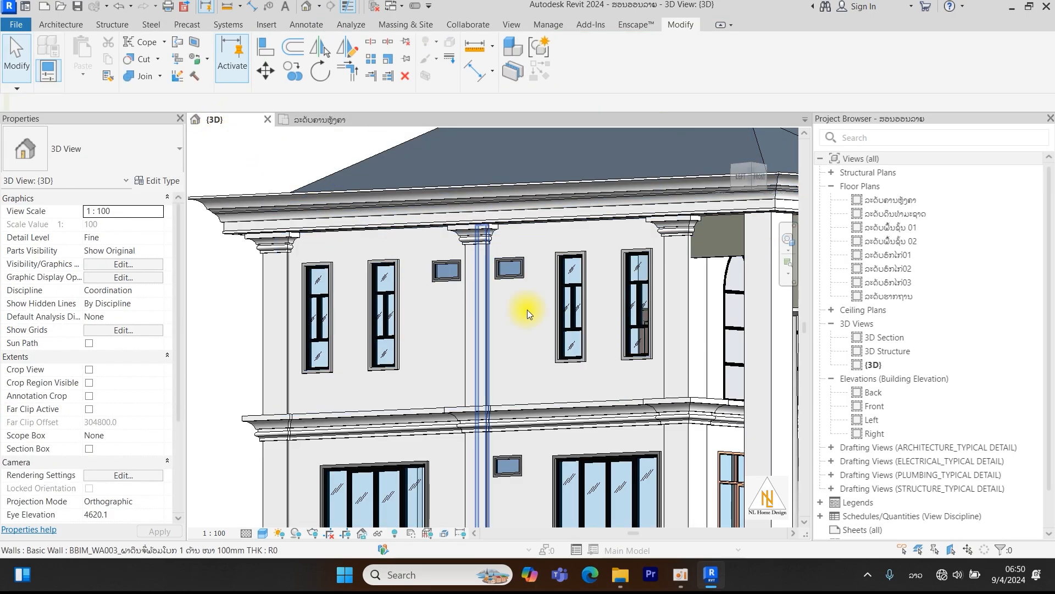
{"action": "middle_click_drag", "start_coordinate": [682, 350], "coordinate": [618, 237], "text": "shift"}
{"action": "scroll", "coordinate": [619, 238], "scroll_direction": "down", "scroll_amount": 5}
{"action": "mouse_move", "coordinate": [613, 311]}
{"action": "middle_mouse_down", "text": "shift"}
{"action": "mouse_move", "coordinate": [573, 328]}
{"action": "mouse_move", "coordinate": [560, 358]}
{"action": "mouse_move", "coordinate": [449, 367]}
{"action": "mouse_move", "coordinate": [554, 313]}
{"action": "mouse_move", "coordinate": [472, 302]}
{"action": "middle_mouse_up", "text": "shift"}
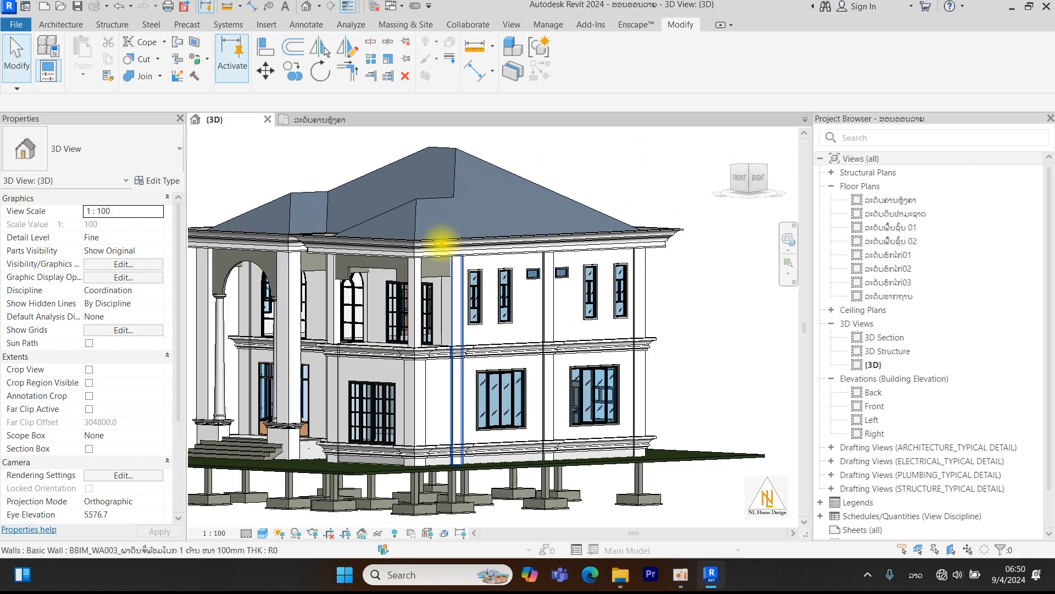
{"action": "mouse_move", "coordinate": [446, 273]}
{"action": "left_mouse_down"}
{"action": "mouse_move", "coordinate": [616, 267]}
{"action": "mouse_move", "coordinate": [668, 242]}
{"action": "mouse_move", "coordinate": [473, 244]}
{"action": "mouse_move", "coordinate": [426, 263]}
{"action": "left_mouse_up"}
{"action": "mouse_move", "coordinate": [419, 306]}
{"action": "middle_mouse_down", "text": "shift"}
{"action": "mouse_move", "coordinate": [509, 271]}
{"action": "mouse_move", "coordinate": [691, 313]}
{"action": "mouse_move", "coordinate": [469, 292]}
{"action": "mouse_move", "coordinate": [478, 266]}
{"action": "middle_mouse_up", "text": "shift"}
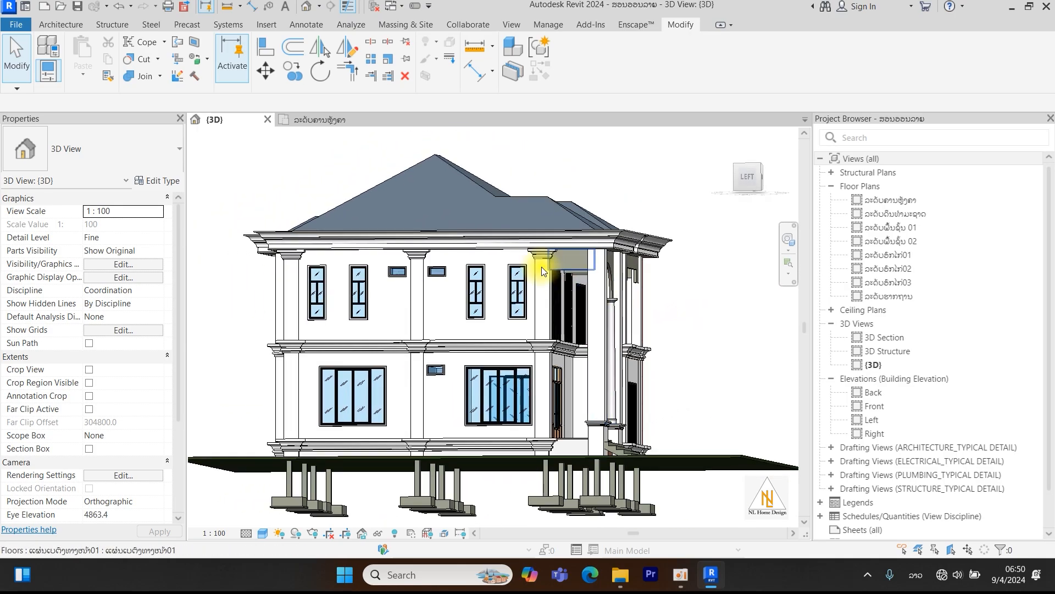
In the floor plan, mirror copies of the grid 1 column-top mouldings at D, C and B about the house's vertical centre axis.
{"action": "left_click", "coordinate": [313, 124]}
{"action": "scroll", "coordinate": [466, 249], "scroll_direction": "down", "scroll_amount": 4}
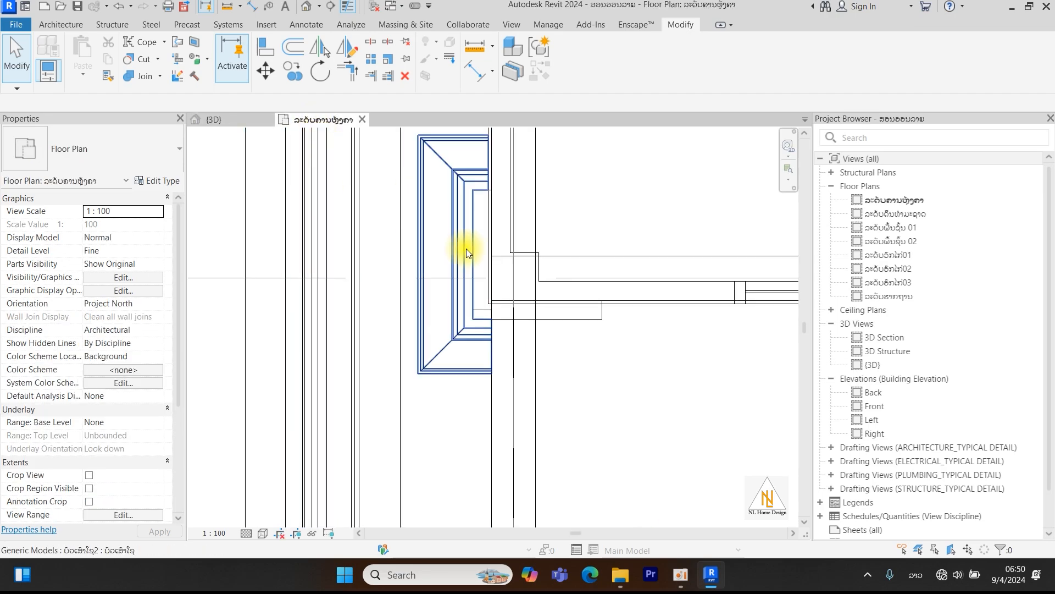
{"action": "scroll", "coordinate": [463, 270], "scroll_direction": "down", "scroll_amount": 4}
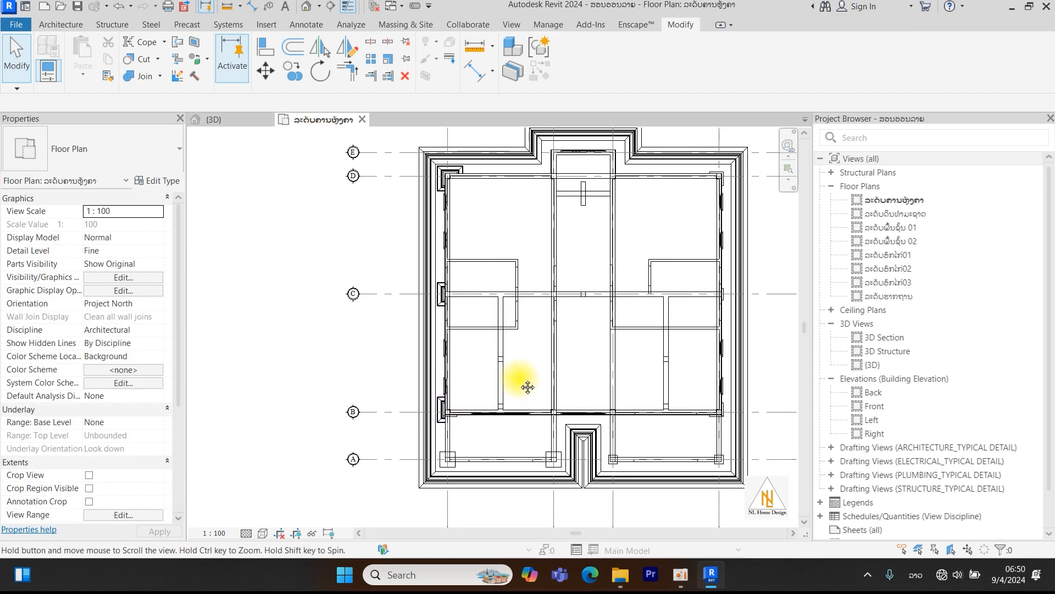
{"action": "scroll", "coordinate": [451, 179], "scroll_direction": "up", "scroll_amount": 5}
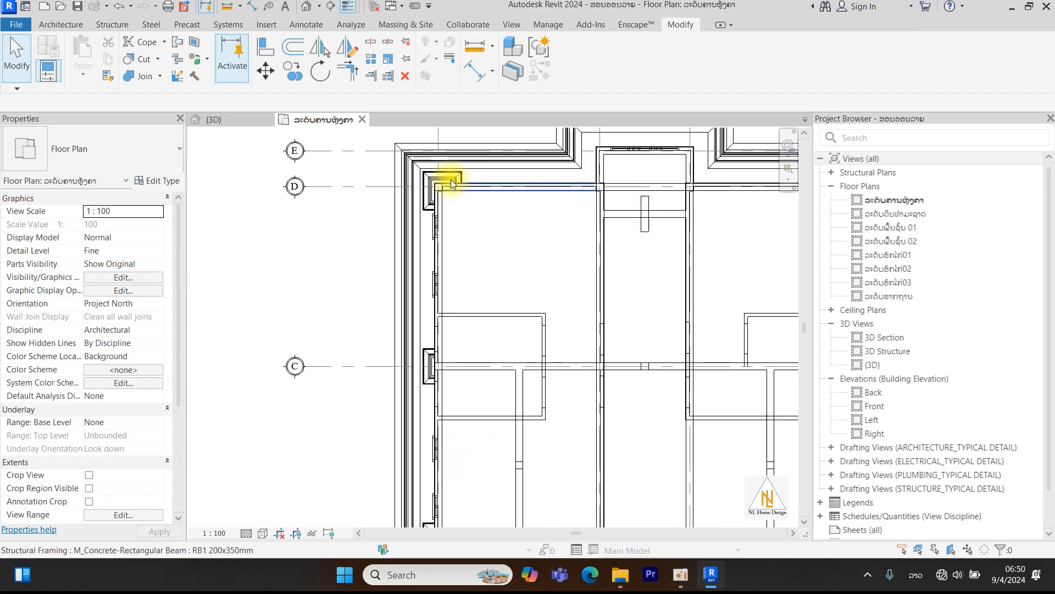
{"action": "left_click", "coordinate": [447, 168]}
{"action": "scroll", "coordinate": [448, 169], "scroll_direction": "down", "scroll_amount": 4}
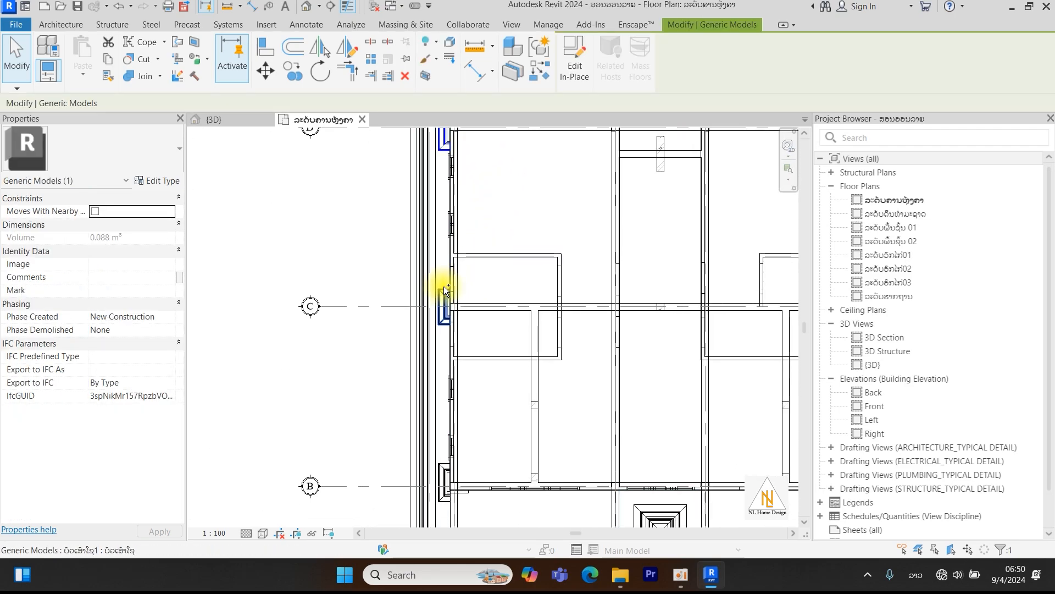
{"action": "left_click", "coordinate": [445, 291], "text": "ctrl"}
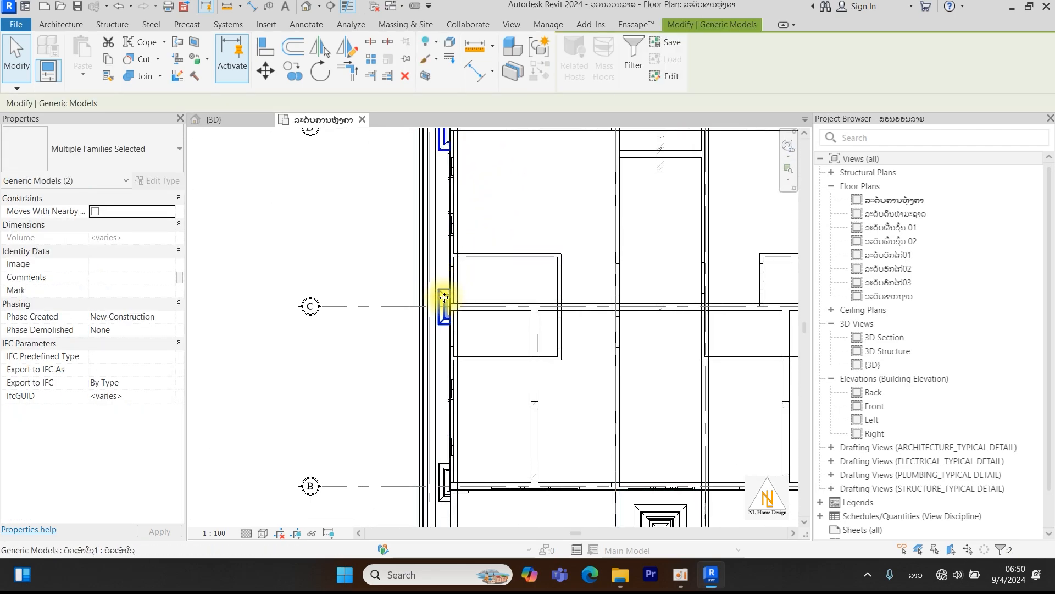
{"action": "left_click", "coordinate": [448, 470], "text": "ctrl"}
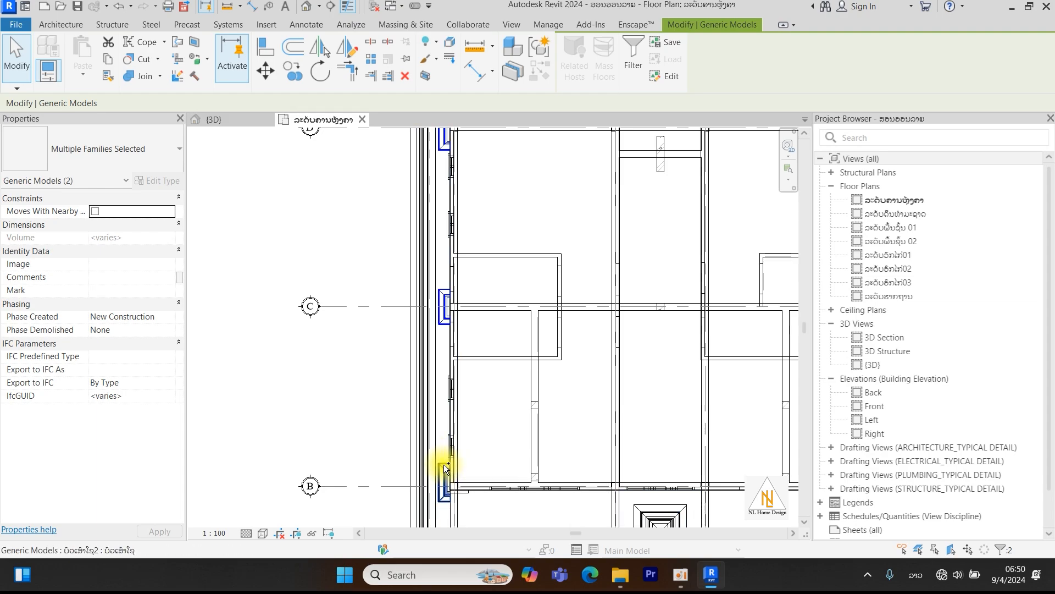
{"action": "scroll", "coordinate": [447, 454], "scroll_direction": "down", "scroll_amount": 3}
{"action": "middle_click_drag", "start_coordinate": [506, 379], "coordinate": [478, 357]}
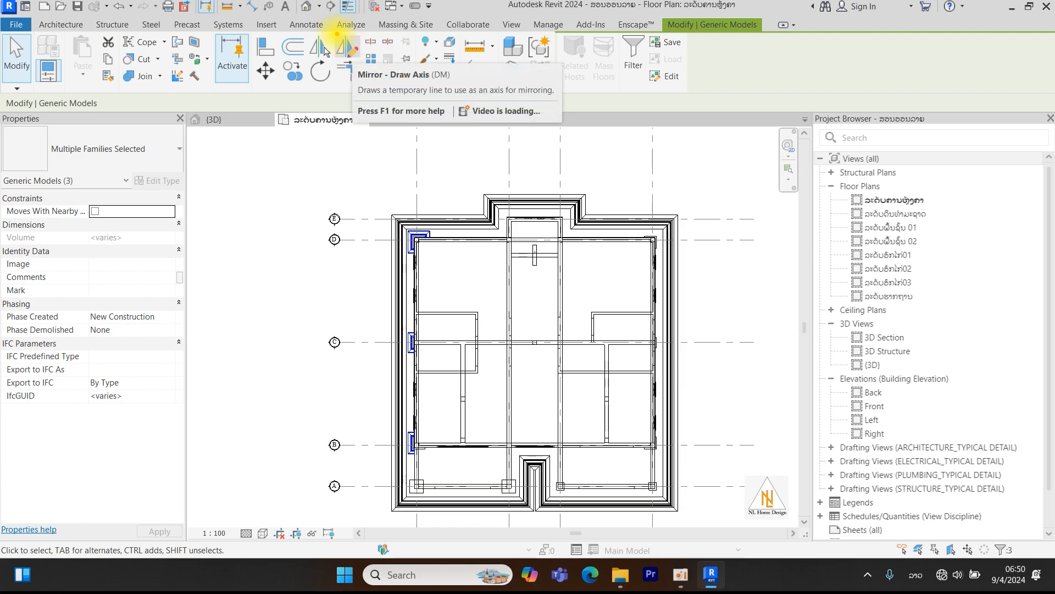
{"action": "left_click", "coordinate": [347, 48]}
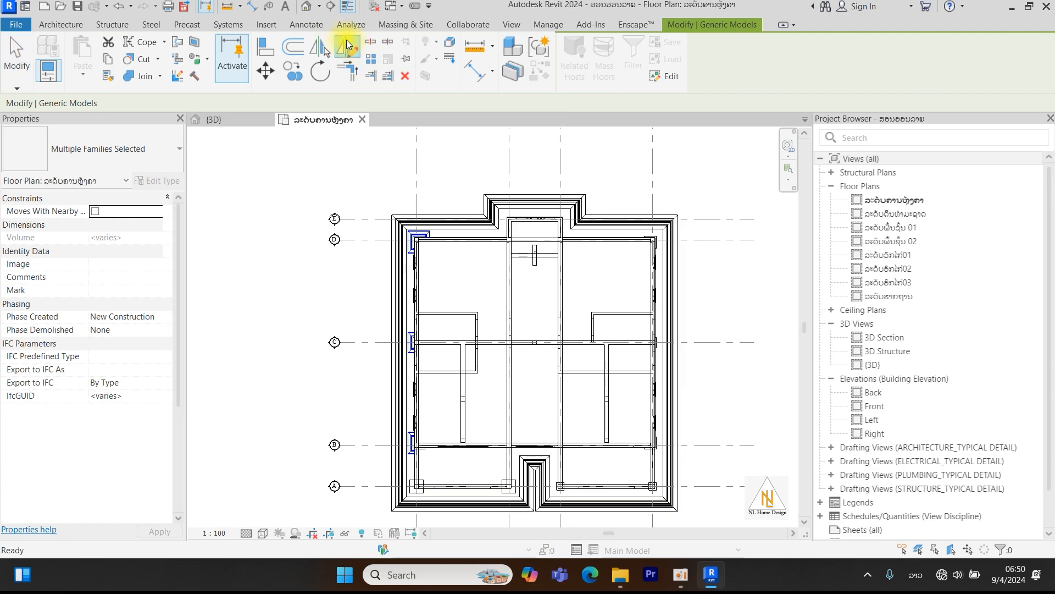
{"action": "middle_click_drag", "start_coordinate": [537, 171], "coordinate": [501, 241]}
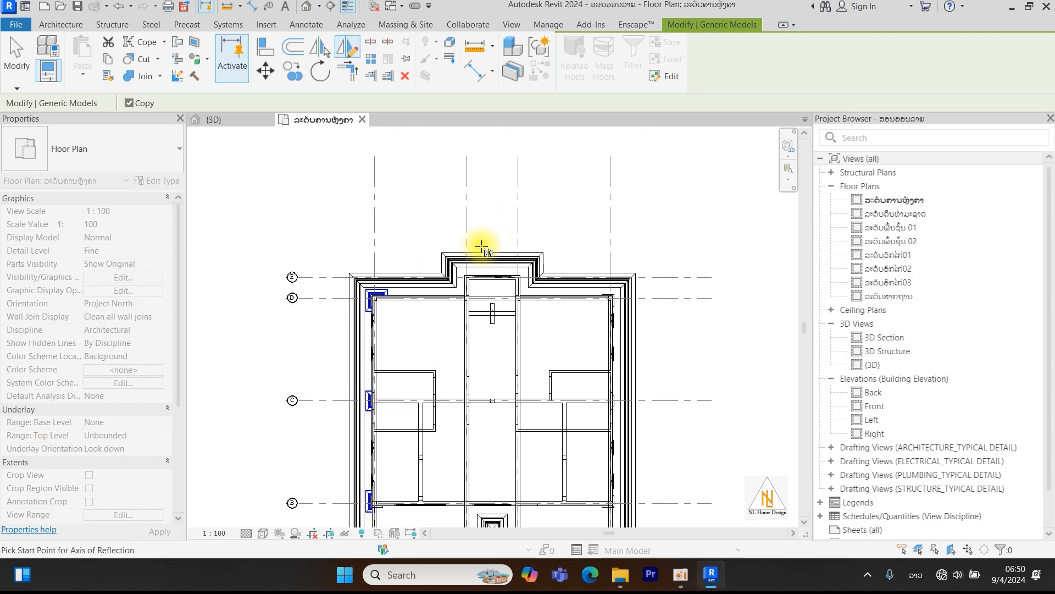
{"action": "left_click", "coordinate": [492, 252]}
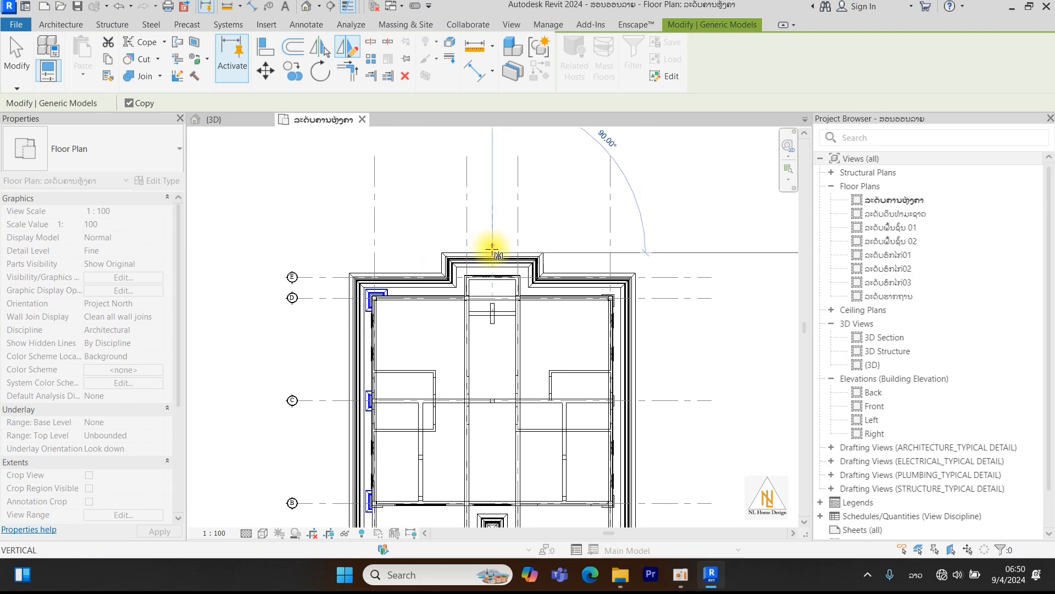
{"action": "left_click", "coordinate": [494, 200]}
{"action": "scroll", "coordinate": [647, 341], "scroll_direction": "up", "scroll_amount": 5}
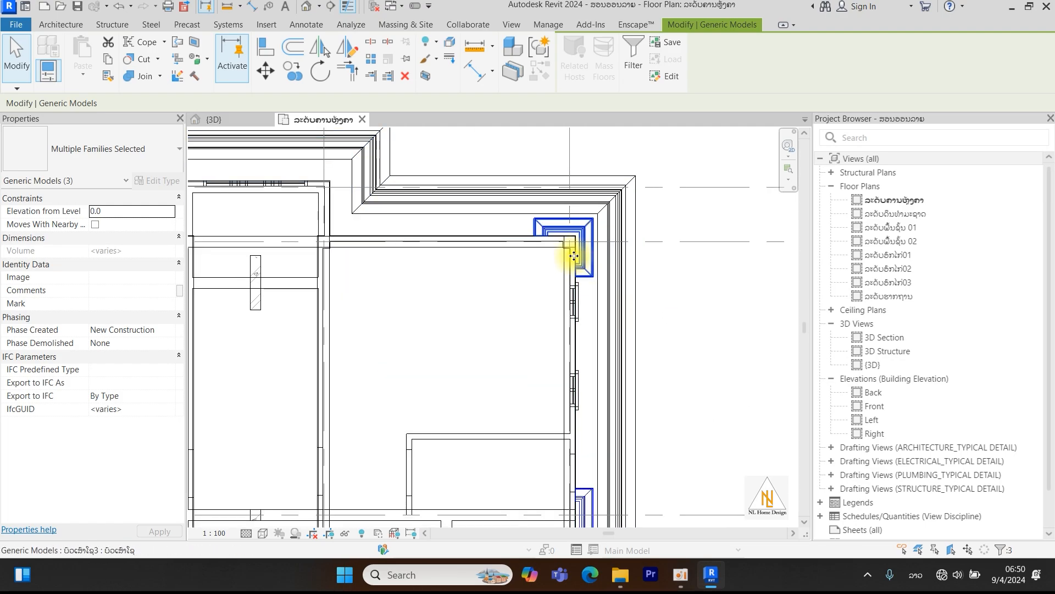
{"action": "left_click", "coordinate": [684, 574]}
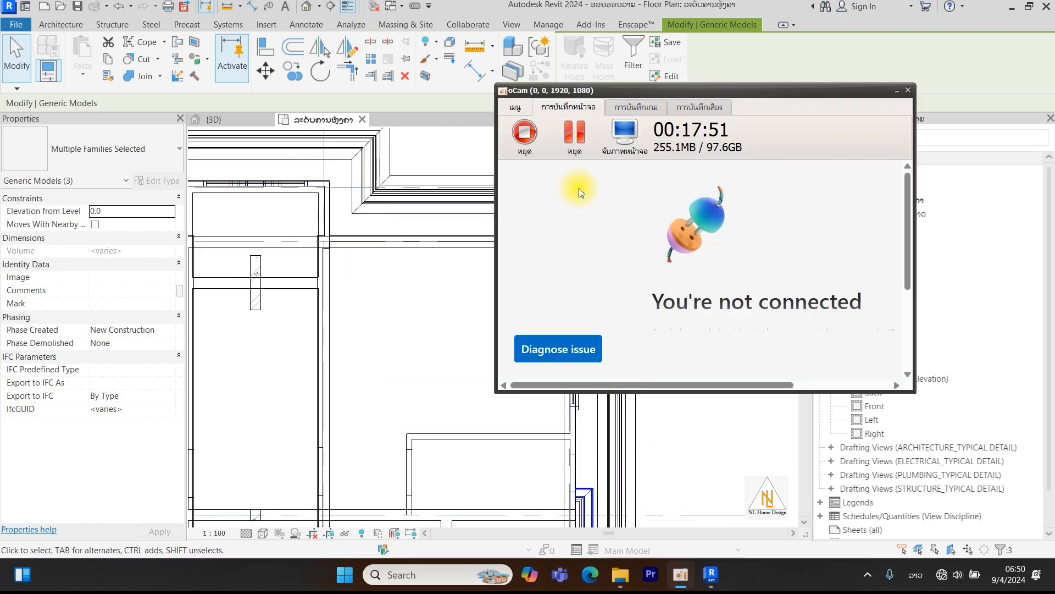
{"action": "left_click", "coordinate": [671, 568]}
Examine the mirrored mouldings on the right facade and the bare porch beams at the front in the 3D view.
{"action": "scroll", "coordinate": [587, 334], "scroll_direction": "down", "scroll_amount": 3}
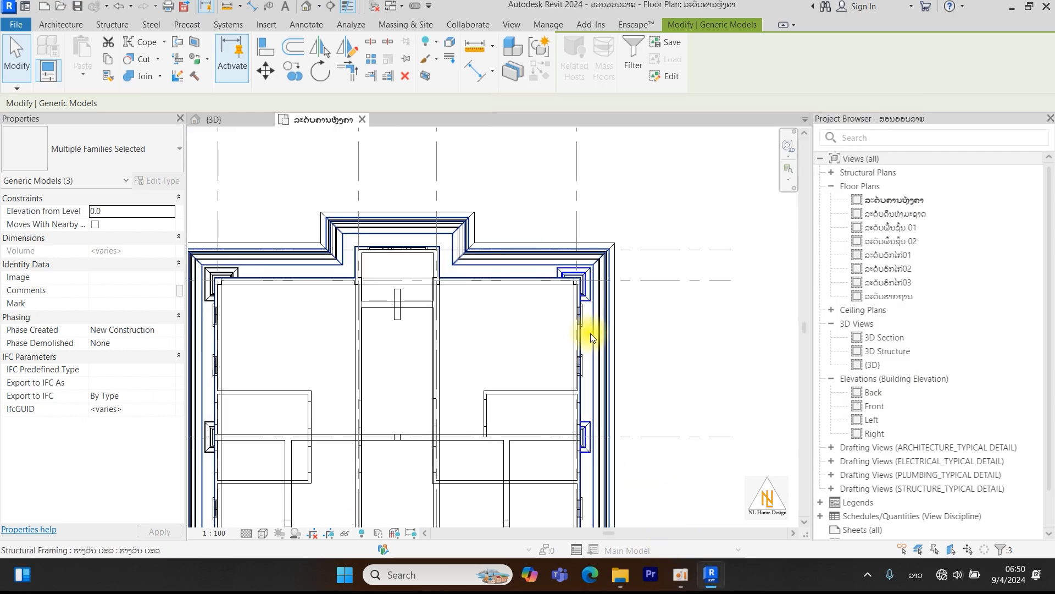
{"action": "left_click", "coordinate": [224, 121]}
{"action": "scroll", "coordinate": [431, 306], "scroll_direction": "up", "scroll_amount": 3}
{"action": "middle_click_drag", "start_coordinate": [431, 306], "coordinate": [543, 337]}
{"action": "middle_click_drag", "start_coordinate": [619, 348], "coordinate": [550, 318], "text": "shift"}
{"action": "key", "text": "Escape"}
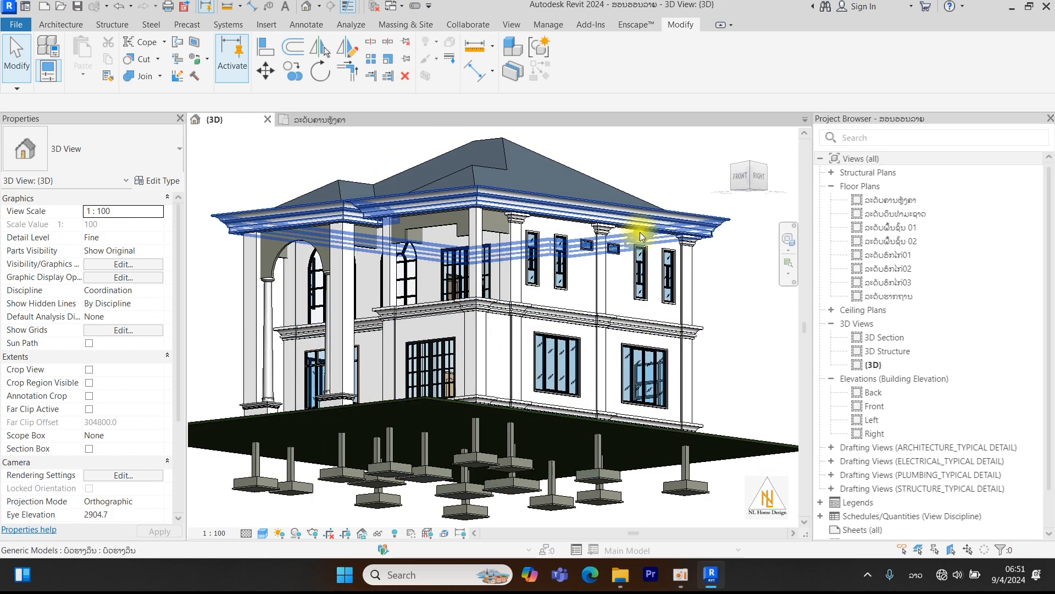
{"action": "middle_click_drag", "start_coordinate": [569, 301], "coordinate": [617, 333], "text": "shift"}
{"action": "left_click_drag", "start_coordinate": [444, 211], "coordinate": [608, 209]}
{"action": "left_click_drag", "start_coordinate": [244, 207], "coordinate": [392, 207]}
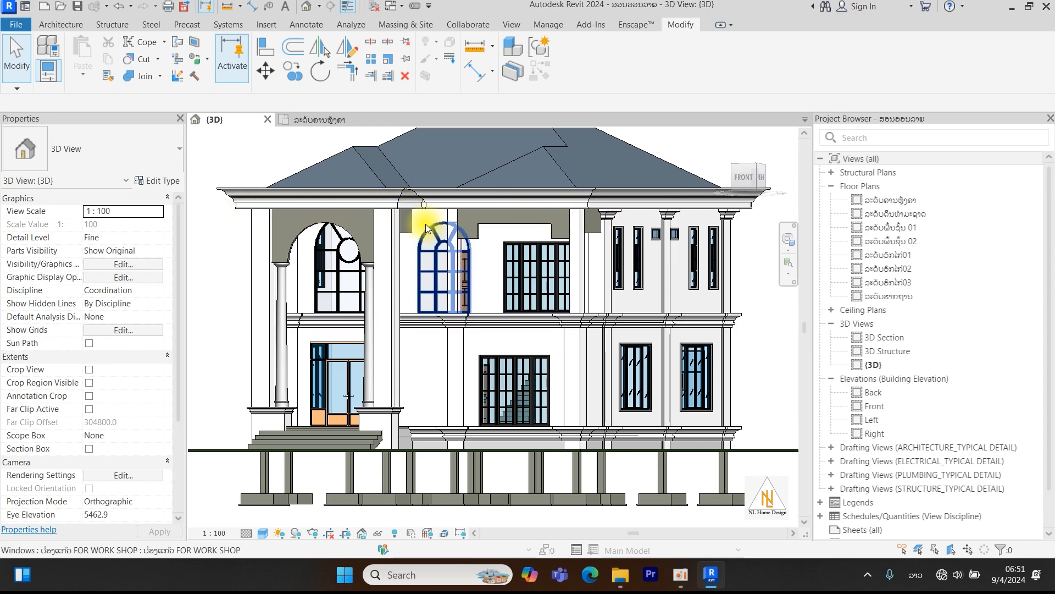
Examine the porch beams between grids A and B and the grid B moulding beside them in the roof-level floor plan.
{"action": "left_click", "coordinate": [315, 119]}
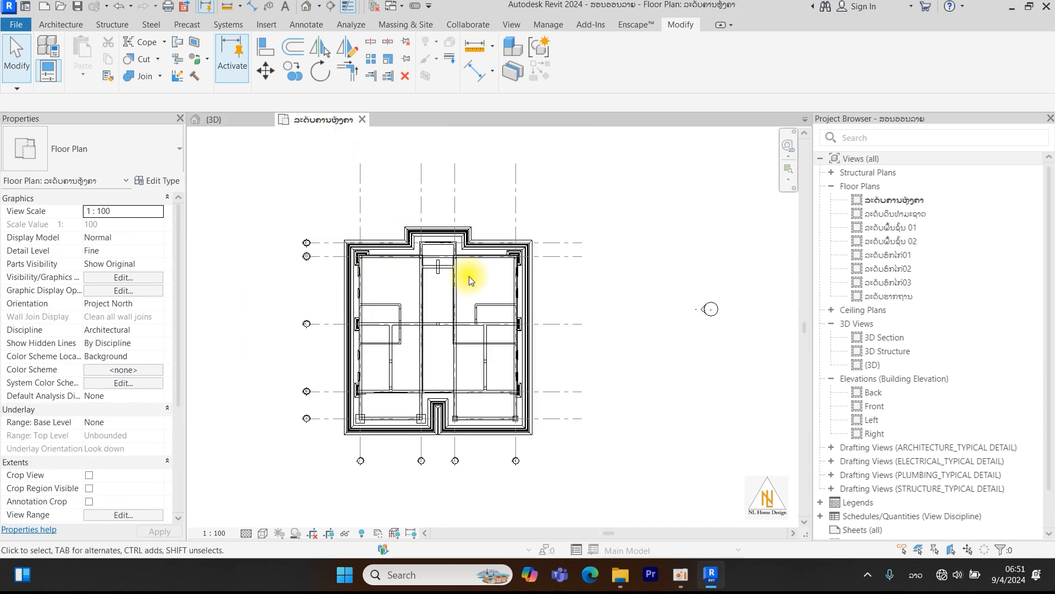
{"action": "scroll", "coordinate": [424, 329], "scroll_direction": "up", "scroll_amount": 5}
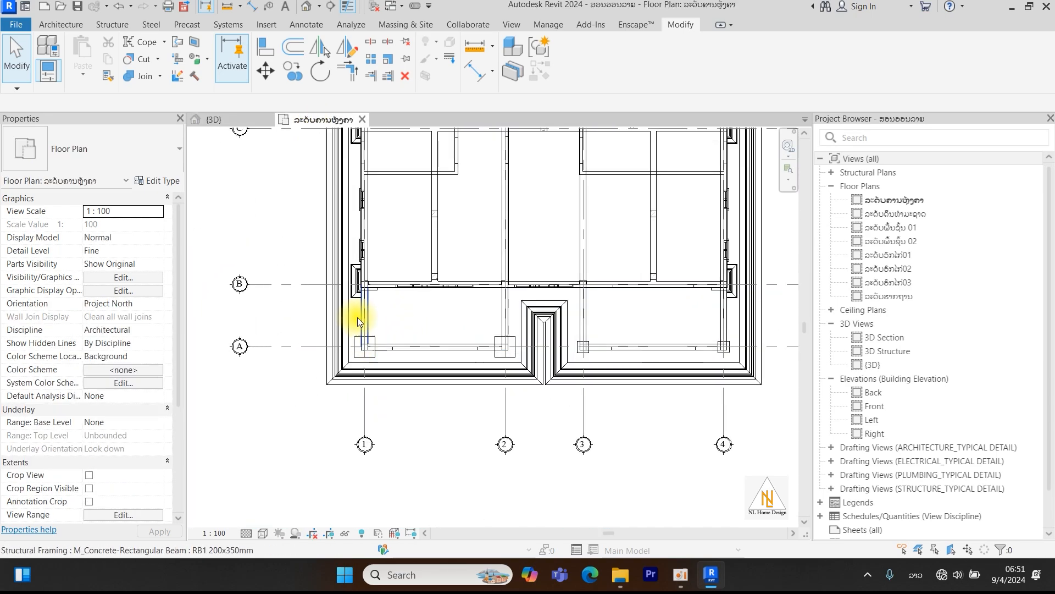
{"action": "scroll", "coordinate": [357, 308], "scroll_direction": "up", "scroll_amount": 3}
{"action": "left_click", "coordinate": [350, 280]}
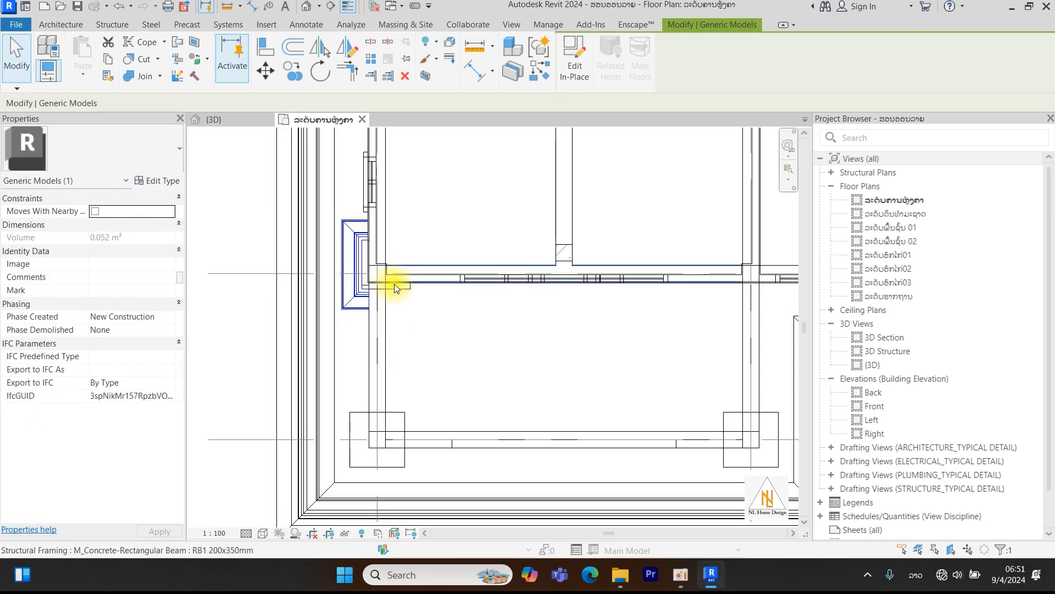
{"action": "scroll", "coordinate": [373, 283], "scroll_direction": "down", "scroll_amount": 1}
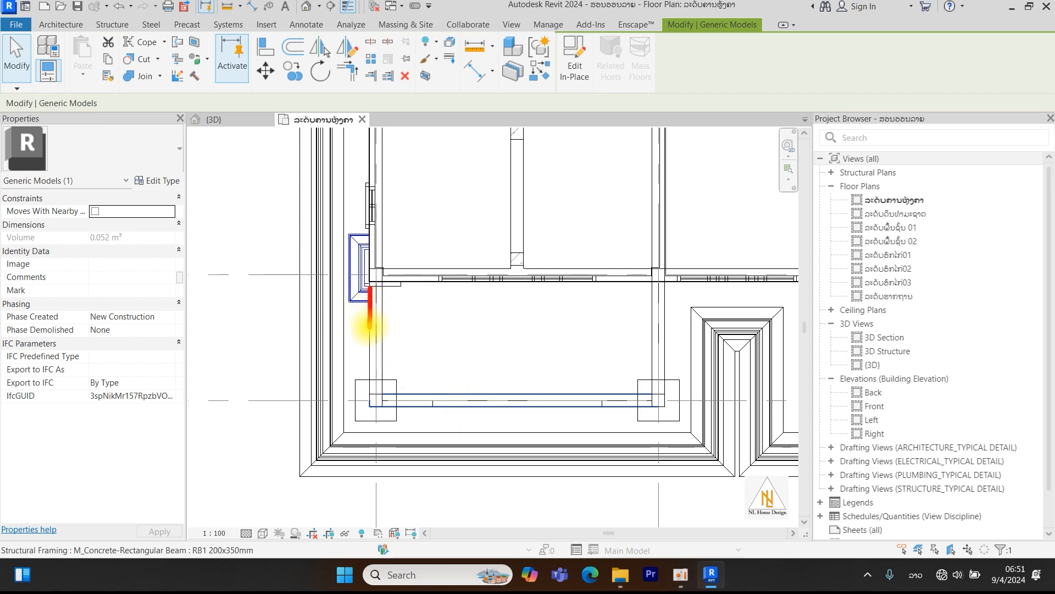
{"action": "left_click_drag", "start_coordinate": [441, 407], "coordinate": [590, 409]}
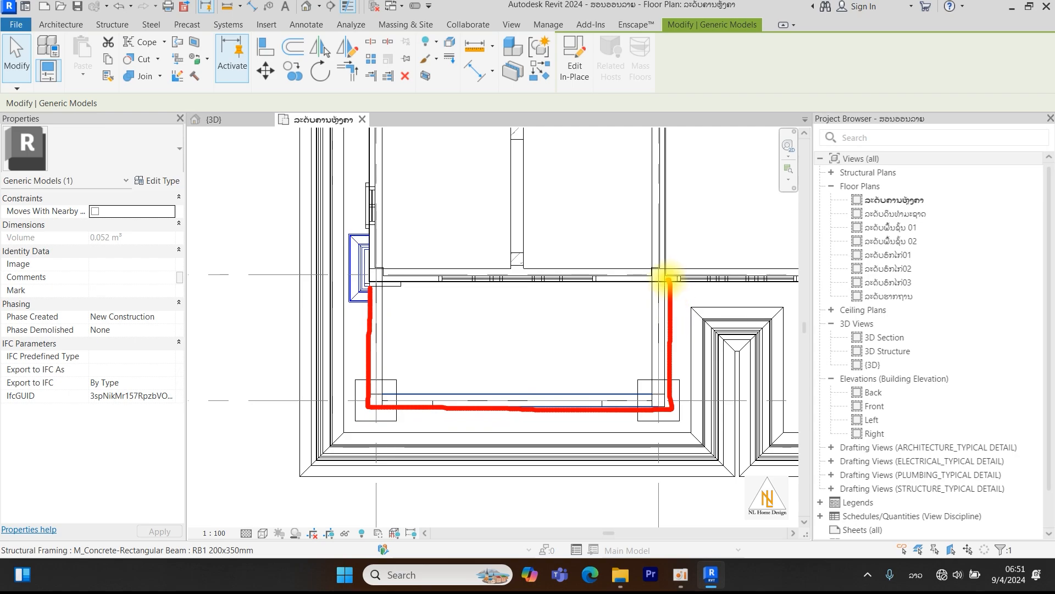
{"action": "key", "text": "Escape"}
{"action": "key", "text": "Escape"}
{"action": "scroll", "coordinate": [557, 340], "scroll_direction": "down", "scroll_amount": 2}
{"action": "middle_click_drag", "start_coordinate": [544, 355], "coordinate": [504, 353]}
{"action": "scroll", "coordinate": [495, 335], "scroll_direction": "up", "scroll_amount": 3}
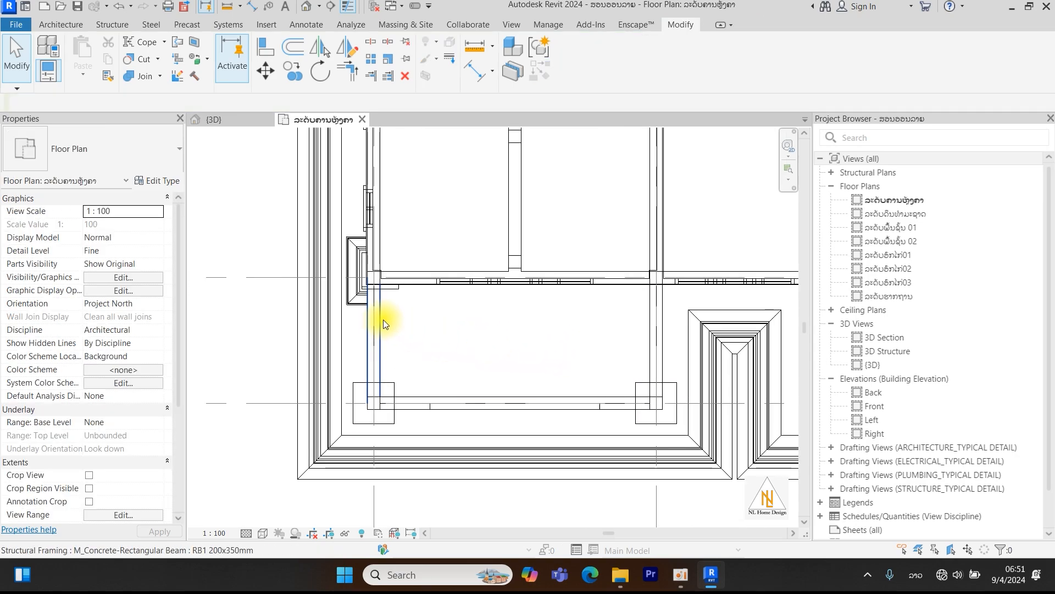
Copy the grid B column-top moulding on grid 1 straight down 2000 mm to the porch column at grid A.
{"action": "left_click", "coordinate": [354, 295]}
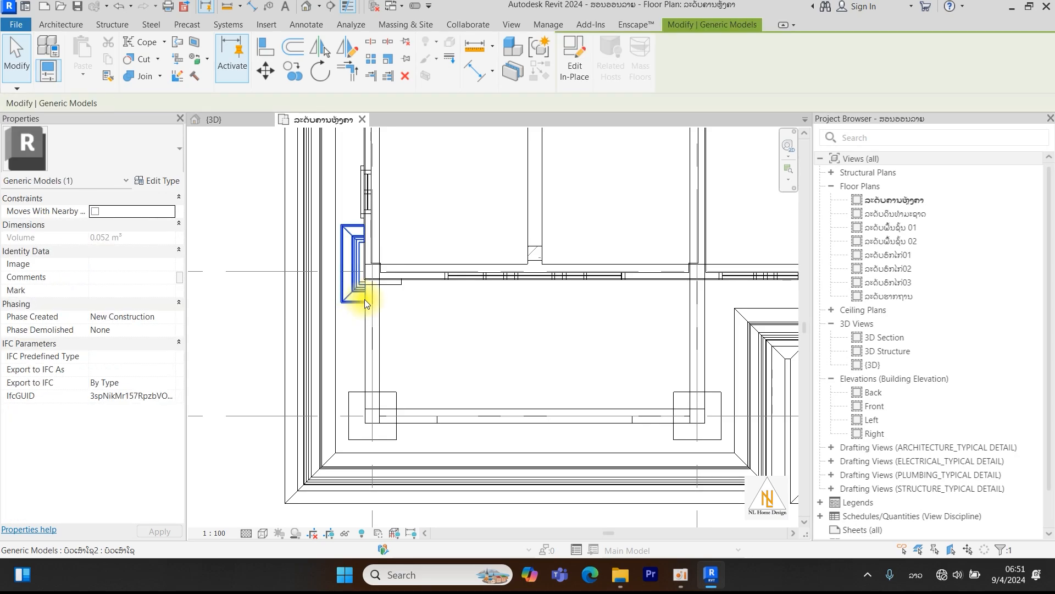
{"action": "left_click", "coordinate": [296, 72]}
{"action": "scroll", "coordinate": [355, 275], "scroll_direction": "up", "scroll_amount": 2}
{"action": "left_click", "coordinate": [383, 265]}
{"action": "scroll", "coordinate": [407, 286], "scroll_direction": "down", "scroll_amount": 2}
{"action": "scroll", "coordinate": [394, 351], "scroll_direction": "up", "scroll_amount": 3}
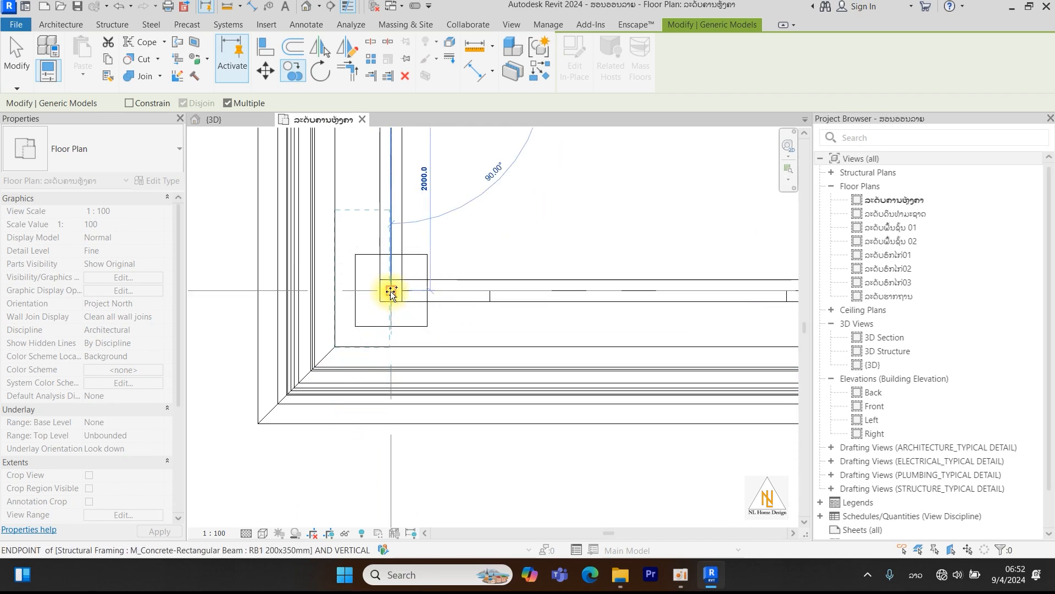
{"action": "key", "text": "Escape"}
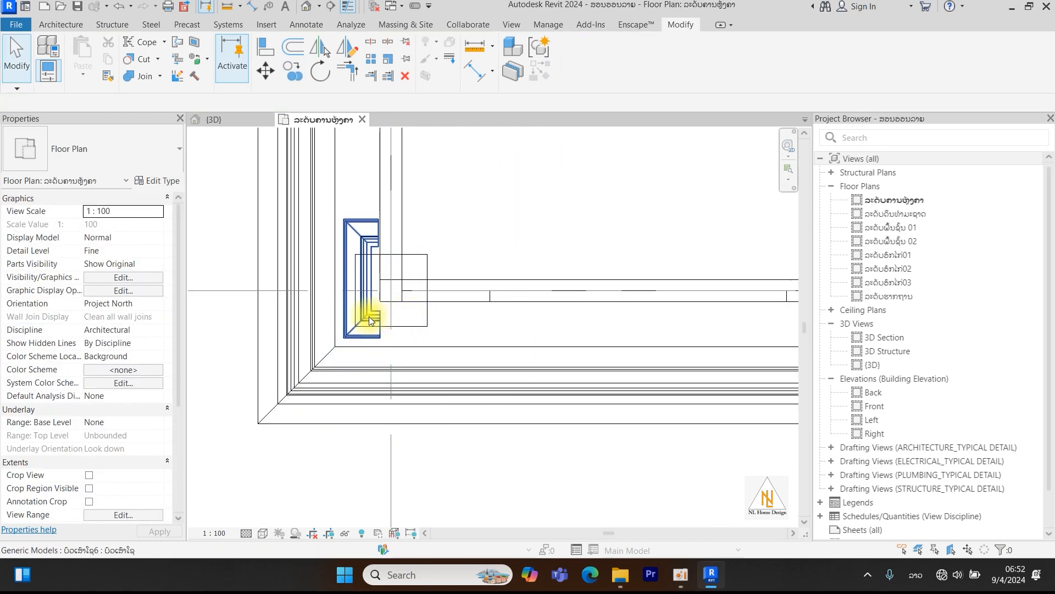
Edit the copied grid A moulding in place and open its sweep's sketched path for editing.
{"action": "left_click", "coordinate": [346, 232]}
{"action": "scroll", "coordinate": [385, 231], "scroll_direction": "down", "scroll_amount": 2}
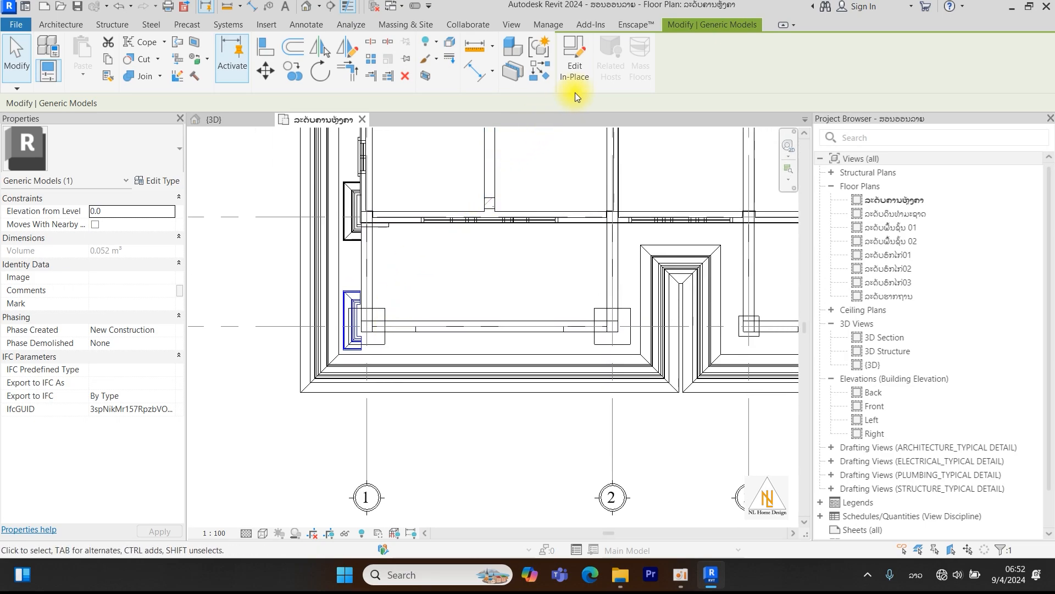
{"action": "left_click", "coordinate": [576, 67]}
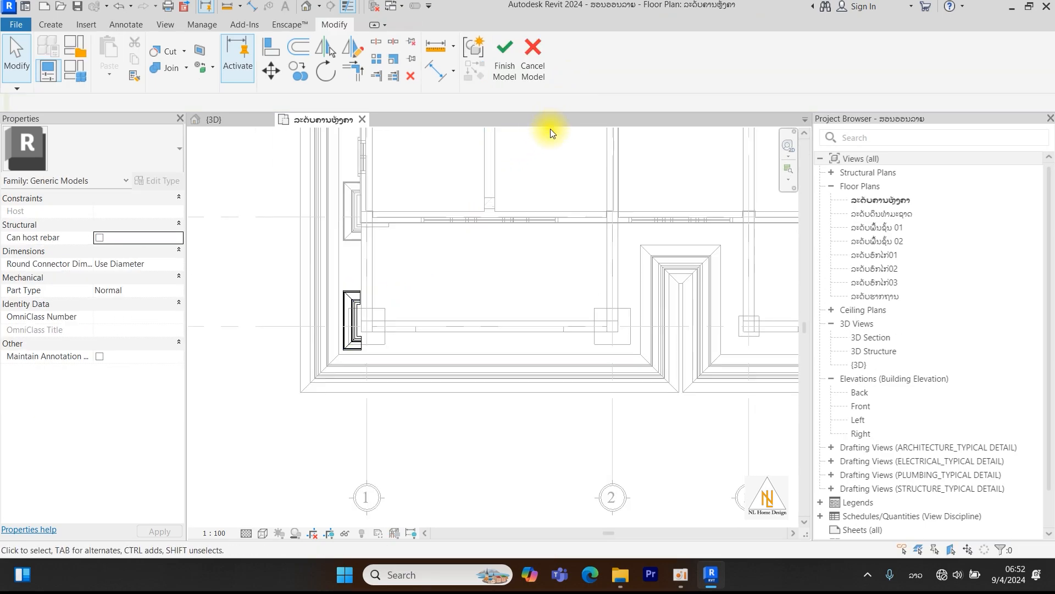
{"action": "left_click", "coordinate": [354, 312]}
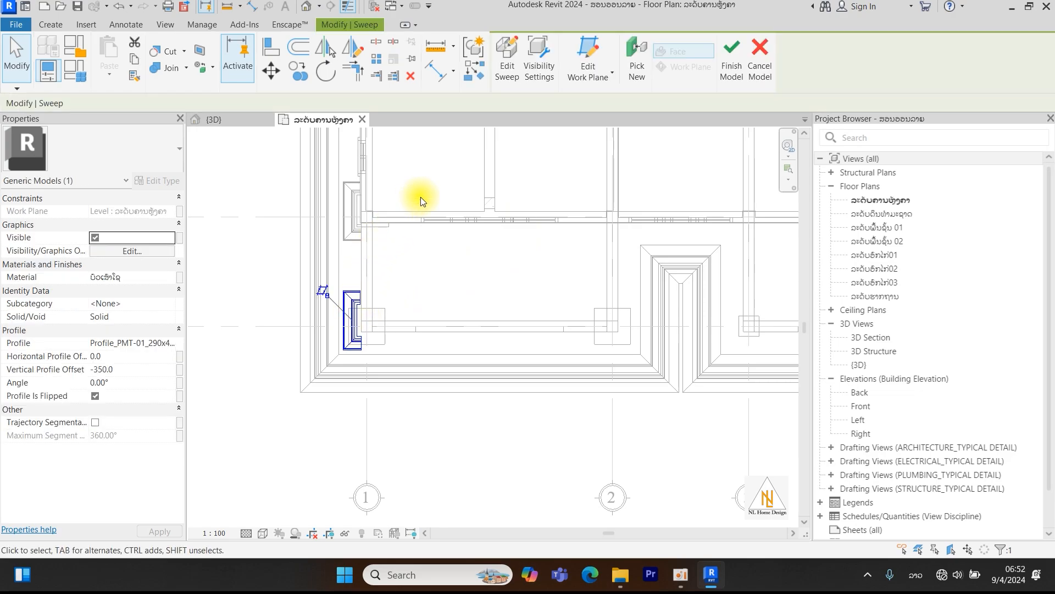
{"action": "left_click", "coordinate": [509, 61]}
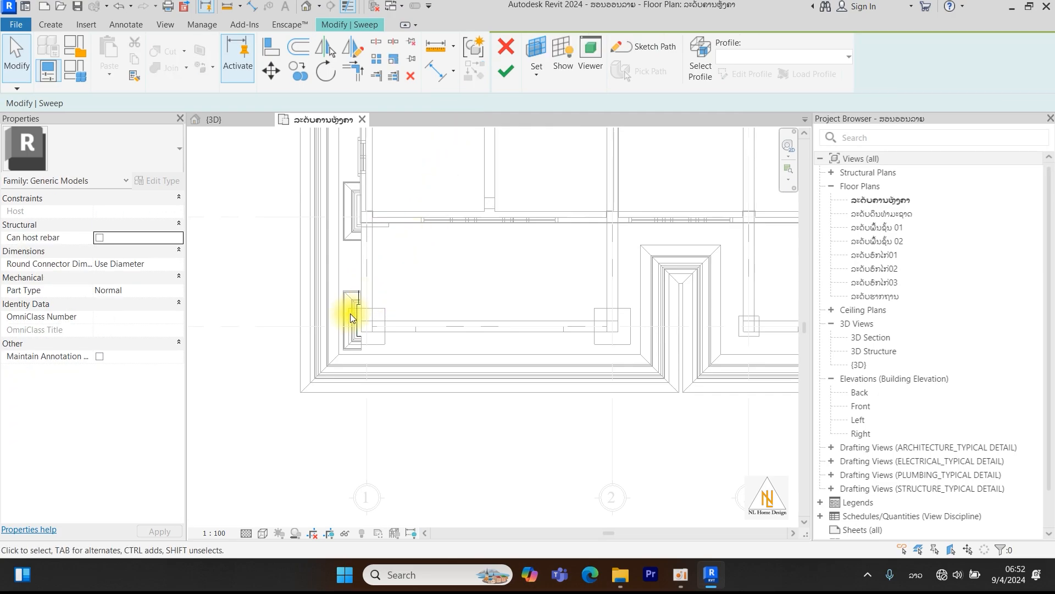
{"action": "left_click", "coordinate": [643, 54]}
Examine the moulding's route along the porch beams from the grid B moulding around grid A to grid 2, in plan and in 3D.
{"action": "scroll", "coordinate": [358, 277], "scroll_direction": "up", "scroll_amount": 2}
{"action": "scroll", "coordinate": [357, 278], "scroll_direction": "up", "scroll_amount": 1}
{"action": "scroll", "coordinate": [357, 277], "scroll_direction": "down", "scroll_amount": 5}
{"action": "middle_click_drag", "start_coordinate": [409, 318], "coordinate": [380, 370]}
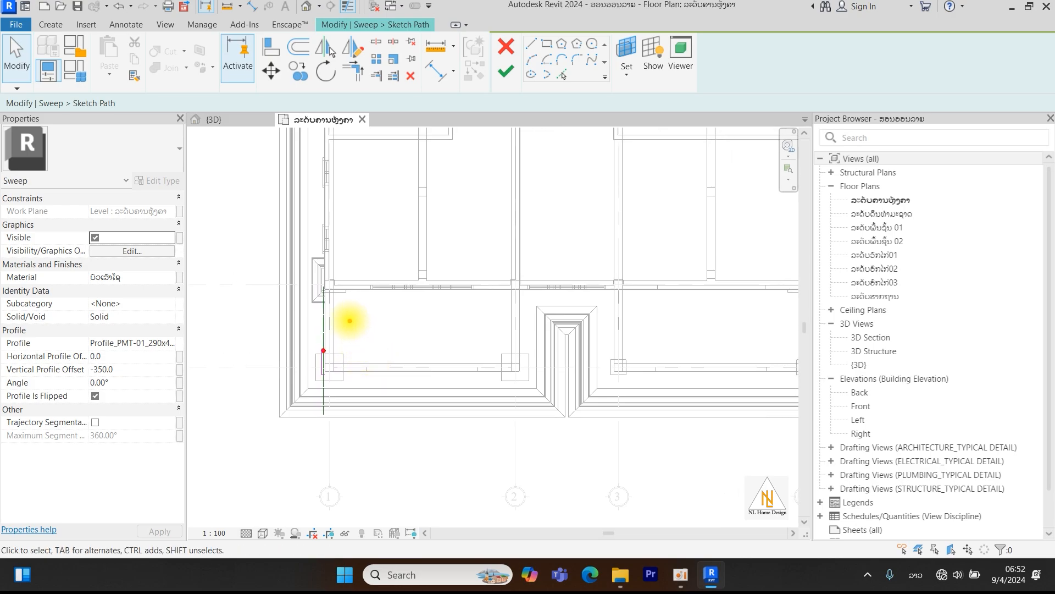
{"action": "left_click_drag", "start_coordinate": [413, 365], "coordinate": [519, 369]}
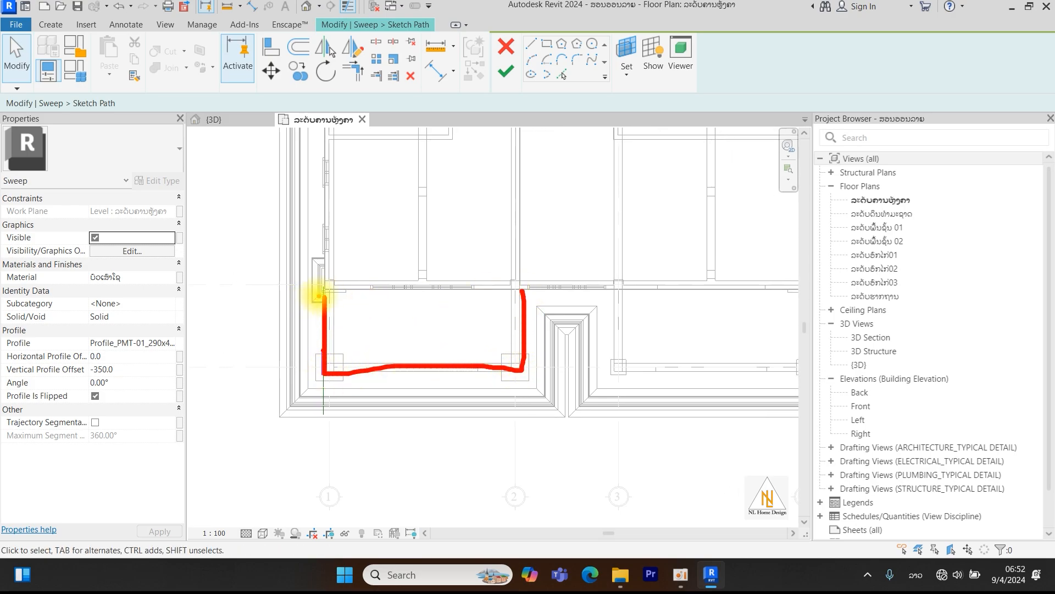
{"action": "key", "text": "Escape"}
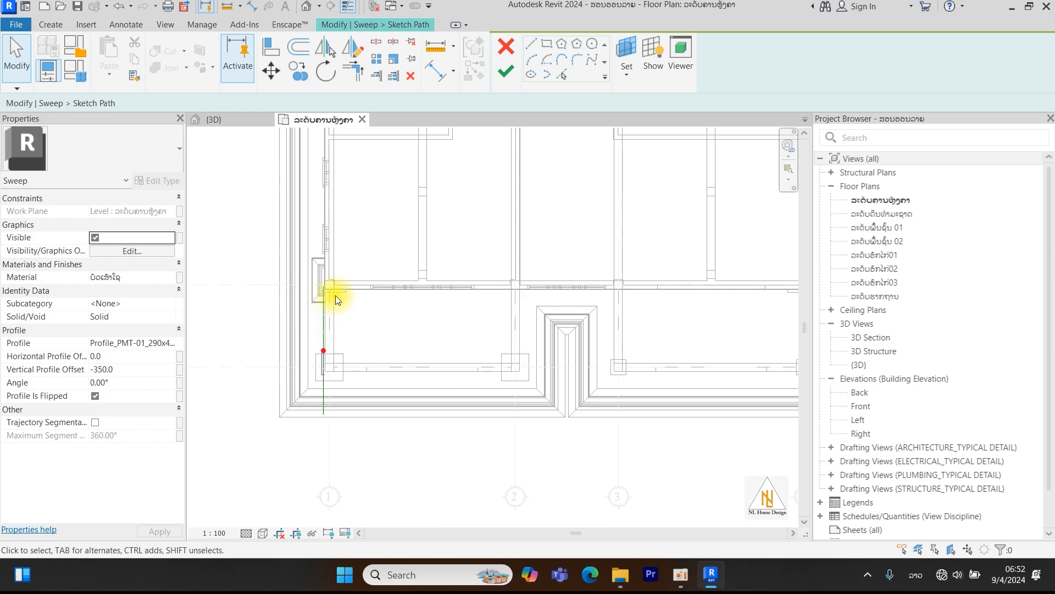
{"action": "left_click", "coordinate": [222, 123]}
{"action": "mouse_move", "coordinate": [414, 332]}
{"action": "middle_mouse_down", "text": "shift"}
{"action": "mouse_move", "coordinate": [537, 344]}
{"action": "mouse_move", "coordinate": [608, 330]}
{"action": "mouse_move", "coordinate": [533, 330]}
{"action": "mouse_move", "coordinate": [496, 173]}
{"action": "middle_mouse_up", "text": "shift"}
{"action": "scroll", "coordinate": [495, 174], "scroll_direction": "up", "scroll_amount": 3}
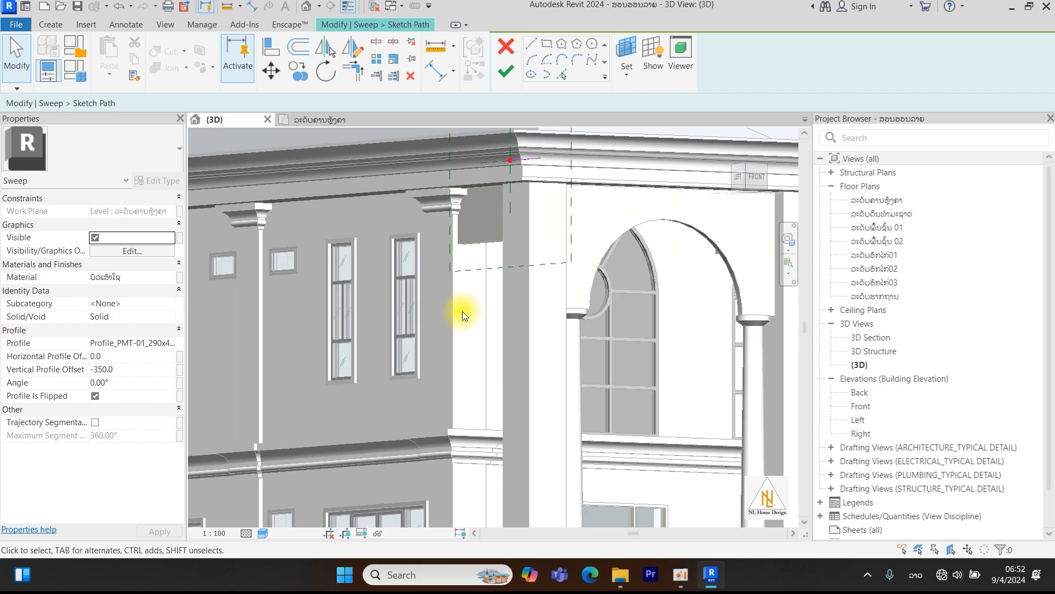
{"action": "mouse_move", "coordinate": [463, 308]}
{"action": "middle_mouse_down", "text": "shift"}
{"action": "mouse_move", "coordinate": [476, 306]}
{"action": "mouse_move", "coordinate": [431, 302]}
{"action": "mouse_move", "coordinate": [382, 271]}
{"action": "middle_mouse_up", "text": "shift"}
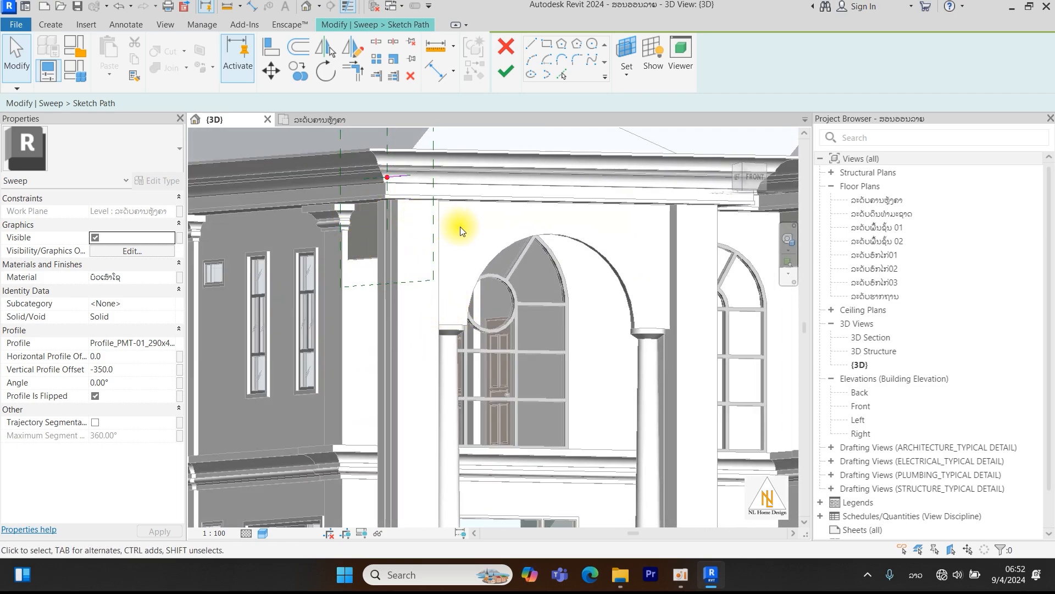
{"action": "scroll", "coordinate": [443, 220], "scroll_direction": "down", "scroll_amount": 2}
{"action": "mouse_move", "coordinate": [431, 242]}
{"action": "middle_mouse_down", "text": "shift"}
{"action": "mouse_move", "coordinate": [401, 324]}
{"action": "mouse_move", "coordinate": [486, 279]}
{"action": "middle_mouse_up", "text": "shift"}
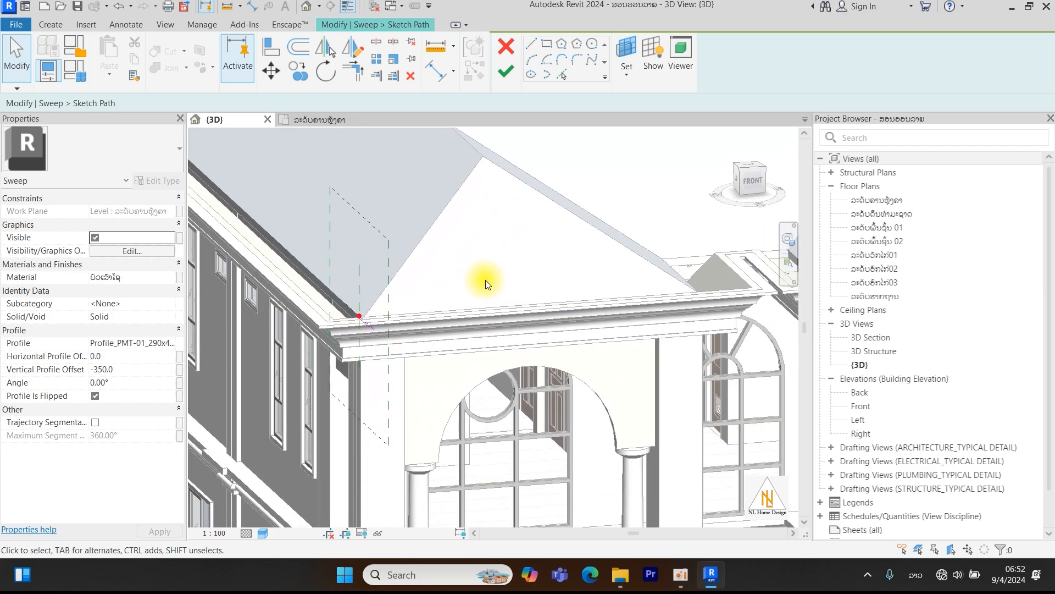
{"action": "left_click", "coordinate": [323, 121]}
{"action": "scroll", "coordinate": [408, 318], "scroll_direction": "down", "scroll_amount": 2}
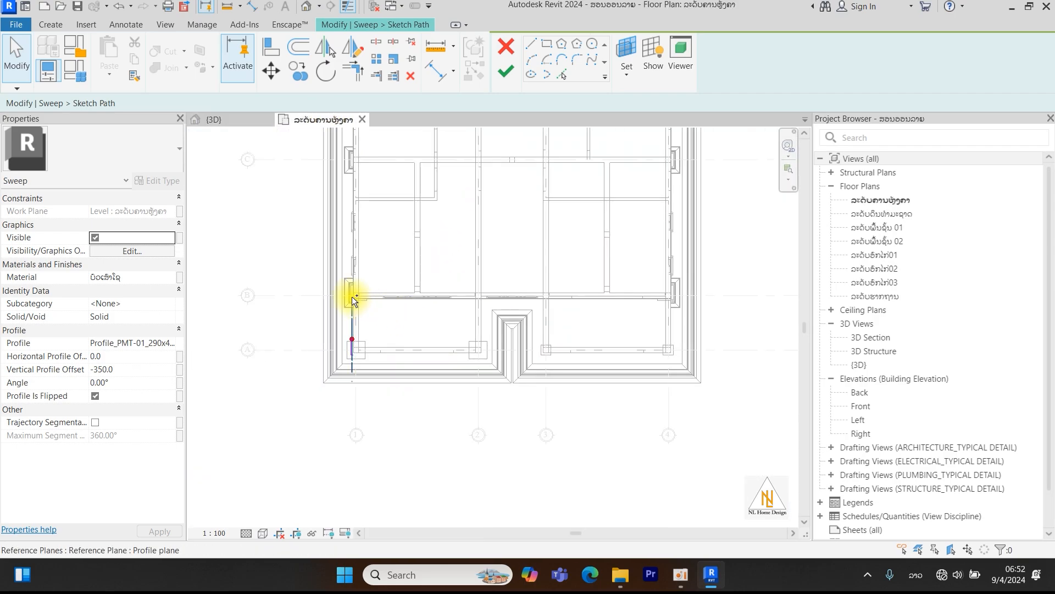
{"action": "left_click_drag", "start_coordinate": [371, 259], "coordinate": [305, 281]}
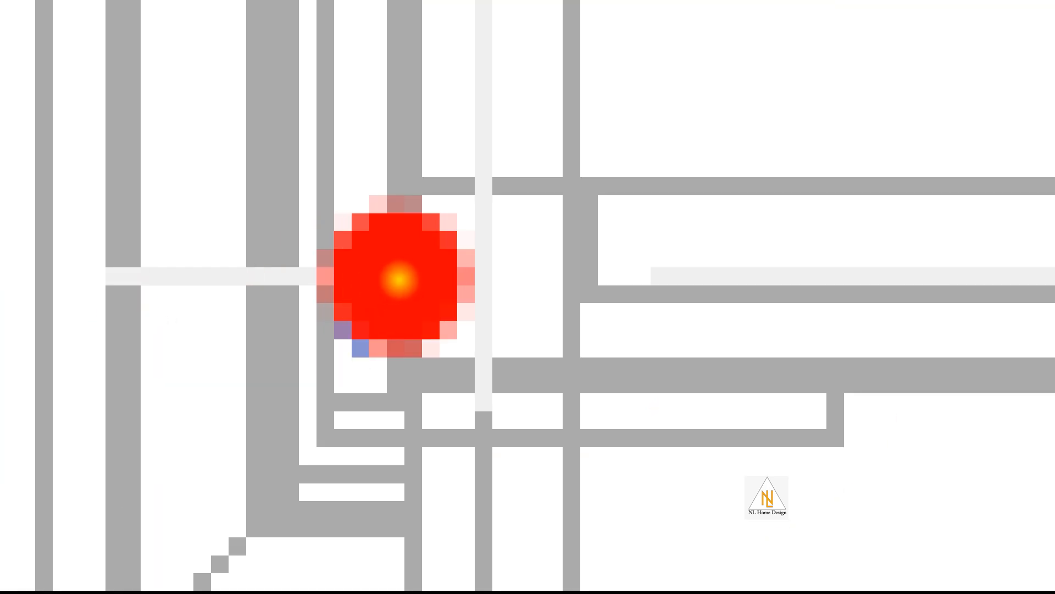
{"action": "scroll", "coordinate": [369, 341], "scroll_direction": "up", "scroll_amount": 2}
{"action": "scroll", "coordinate": [370, 345], "scroll_direction": "up", "scroll_amount": 5}
{"action": "scroll", "coordinate": [397, 344], "scroll_direction": "down", "scroll_amount": 3}
{"action": "scroll", "coordinate": [397, 330], "scroll_direction": "up", "scroll_amount": 4}
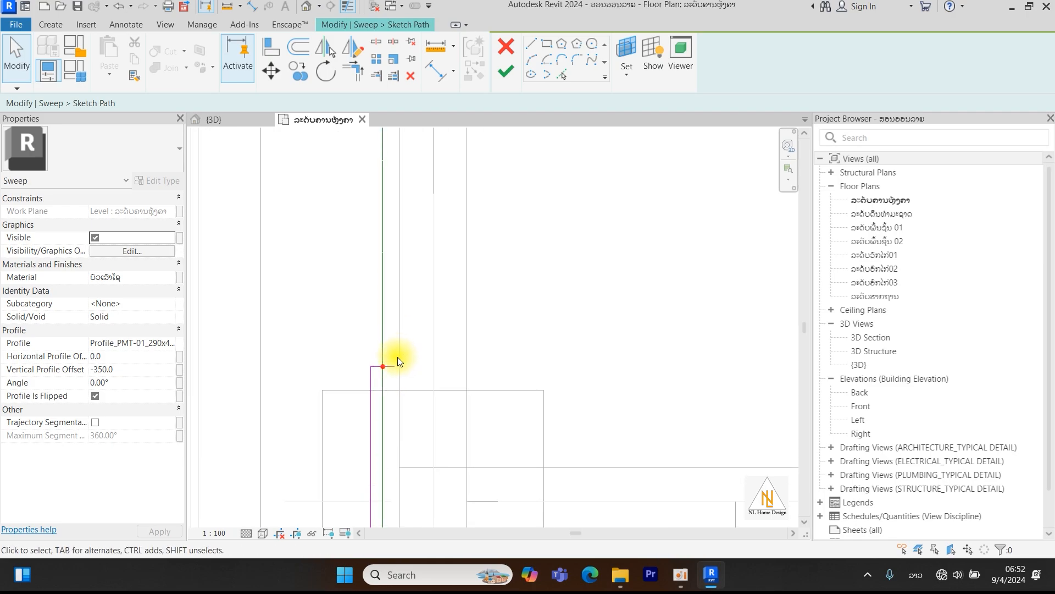
Draw a path line about 1168 mm long along the grid 1 beam's outer face, from the copied path's upper end to the grid B moulding.
{"action": "left_click", "coordinate": [391, 373]}
{"action": "left_click_drag", "start_coordinate": [393, 375], "coordinate": [402, 373]}
{"action": "scroll", "coordinate": [434, 346], "scroll_direction": "down", "scroll_amount": 3}
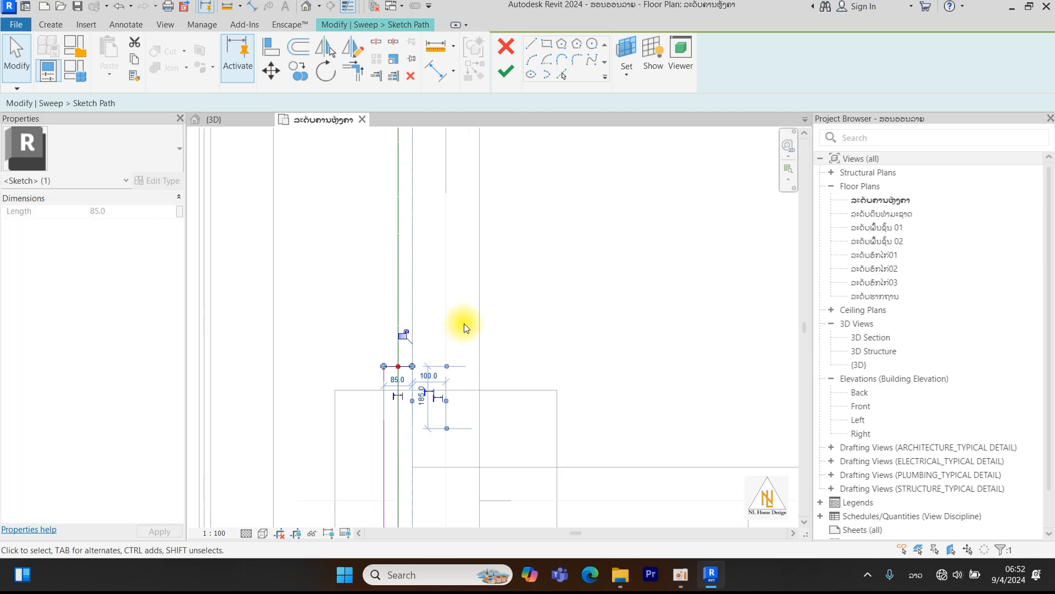
{"action": "key", "text": "Escape"}
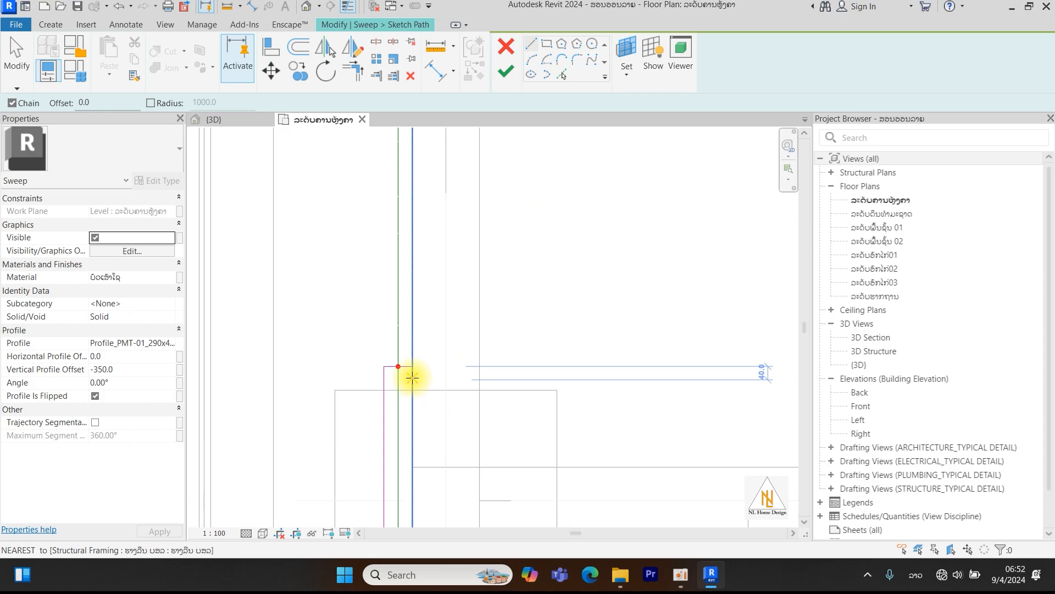
{"action": "left_click", "coordinate": [537, 49]}
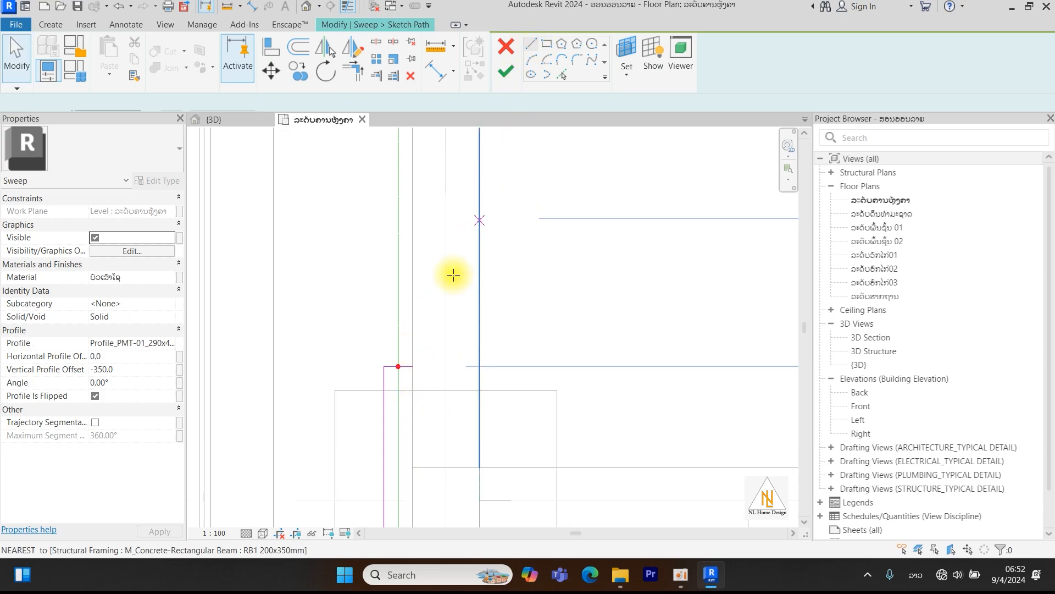
{"action": "left_click", "coordinate": [412, 367]}
{"action": "scroll", "coordinate": [418, 276], "scroll_direction": "down", "scroll_amount": 4}
{"action": "middle_click_drag", "start_coordinate": [422, 290], "coordinate": [422, 324]}
{"action": "scroll", "coordinate": [411, 269], "scroll_direction": "up", "scroll_amount": 5}
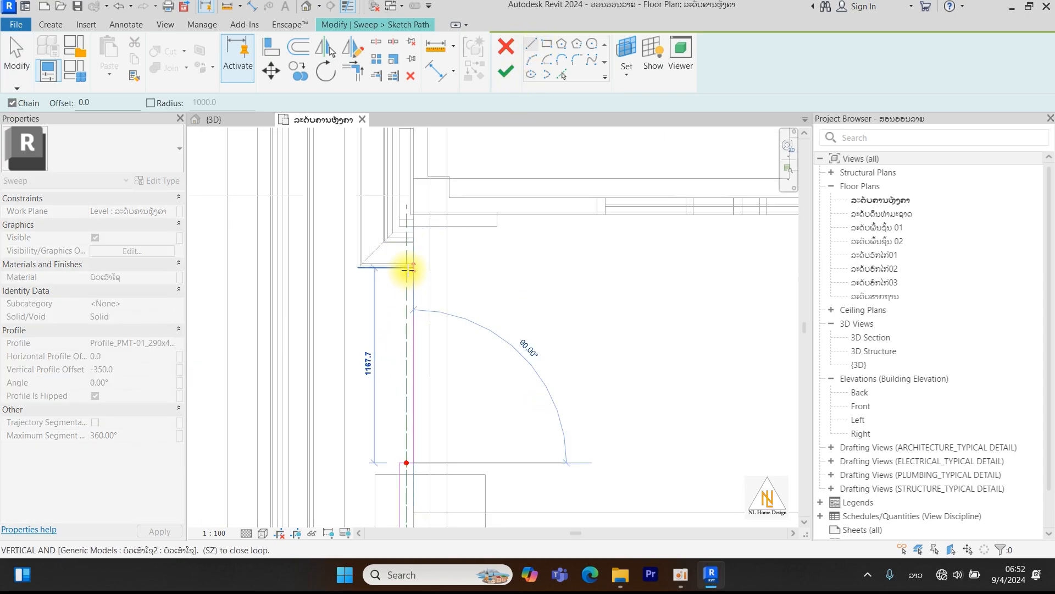
{"action": "left_click", "coordinate": [417, 257]}
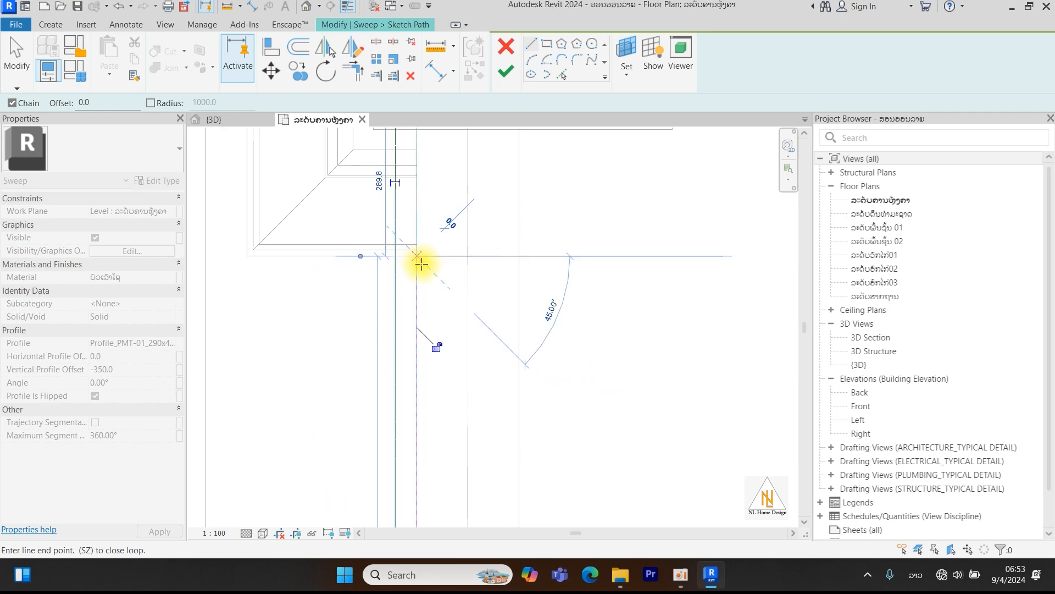
{"action": "key", "text": "Escape"}
Delete the three original path segments around the grid A column, keeping only the line along the grid 1 beam.
{"action": "scroll", "coordinate": [444, 297], "scroll_direction": "down", "scroll_amount": 3}
{"action": "middle_click_drag", "start_coordinate": [467, 344], "coordinate": [466, 194]}
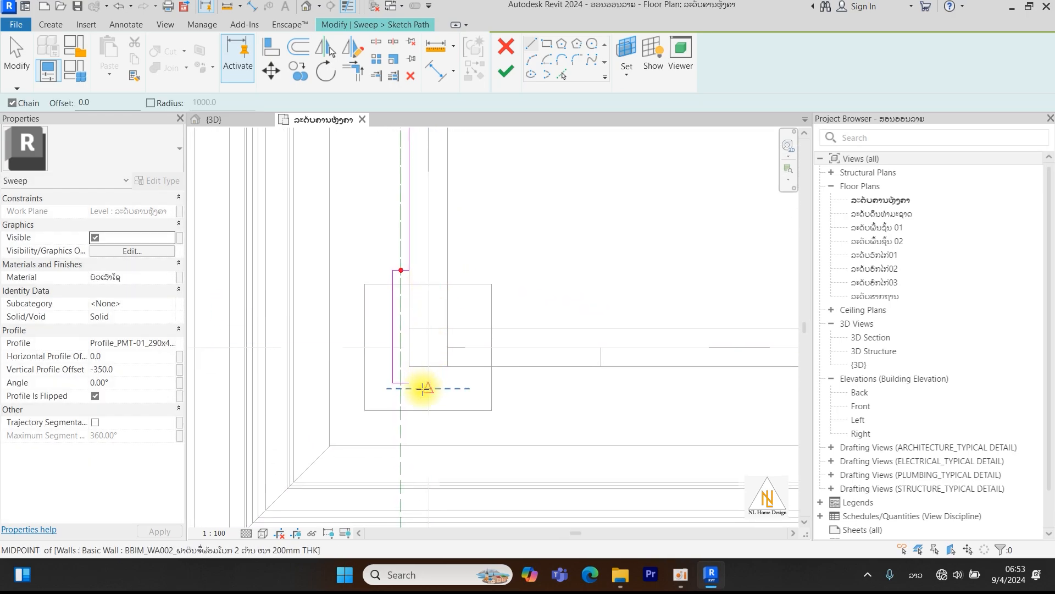
{"action": "key", "text": "Escape"}
{"action": "scroll", "coordinate": [402, 269], "scroll_direction": "up", "scroll_amount": 2}
{"action": "left_click", "coordinate": [404, 271]}
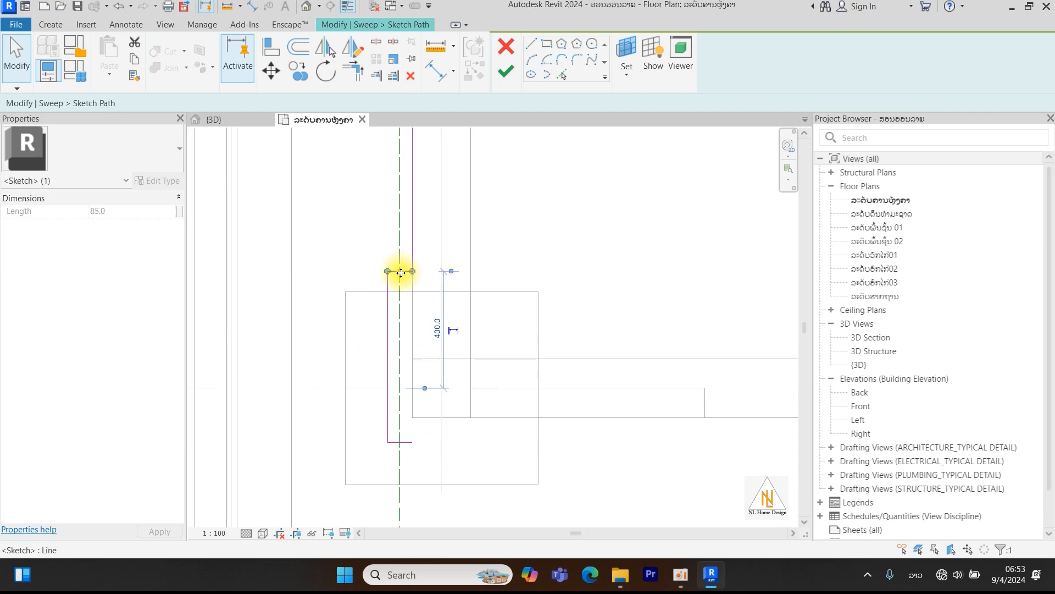
{"action": "key", "text": "Escape"}
{"action": "left_click", "coordinate": [390, 297]}
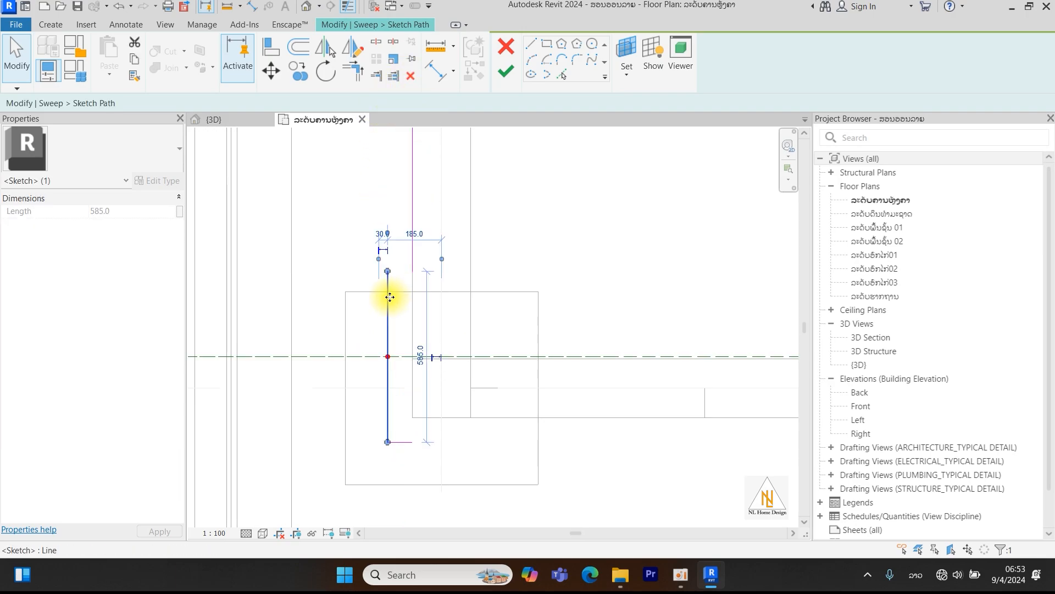
{"action": "left_click", "coordinate": [411, 76]}
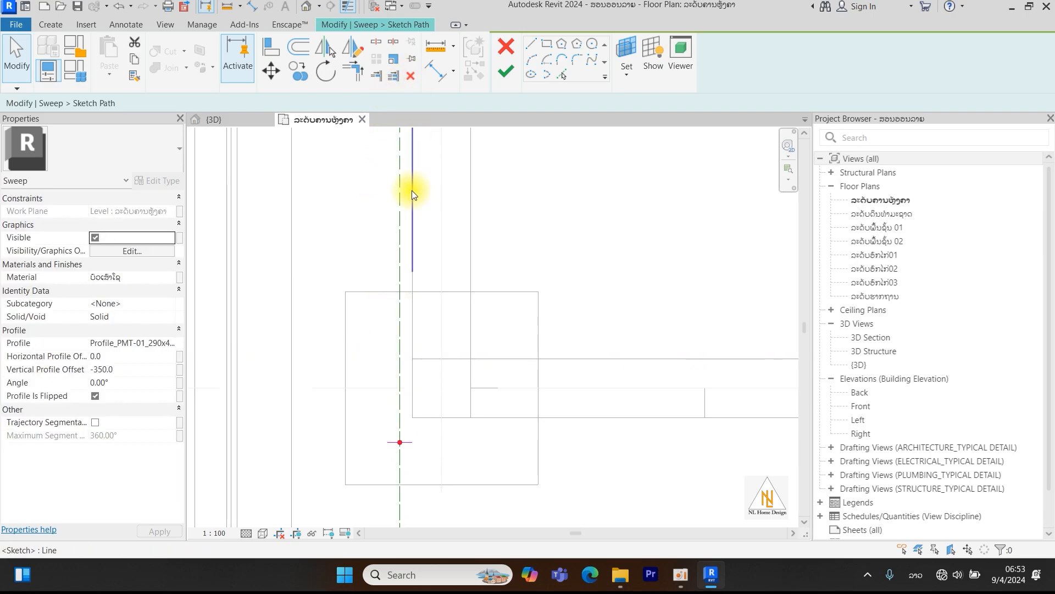
{"action": "left_click", "coordinate": [397, 445]}
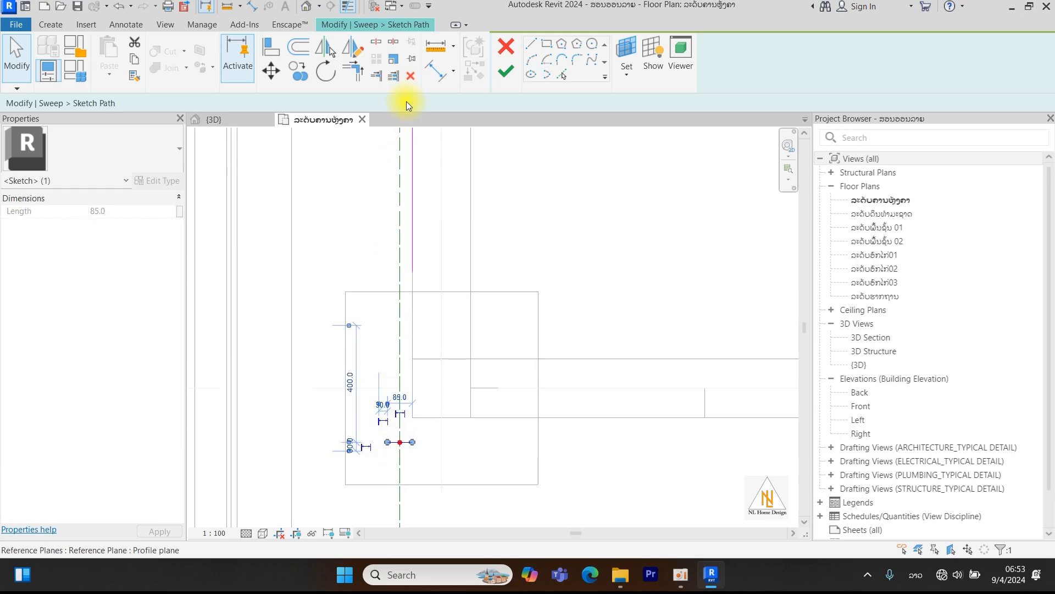
{"action": "left_click", "coordinate": [410, 75]}
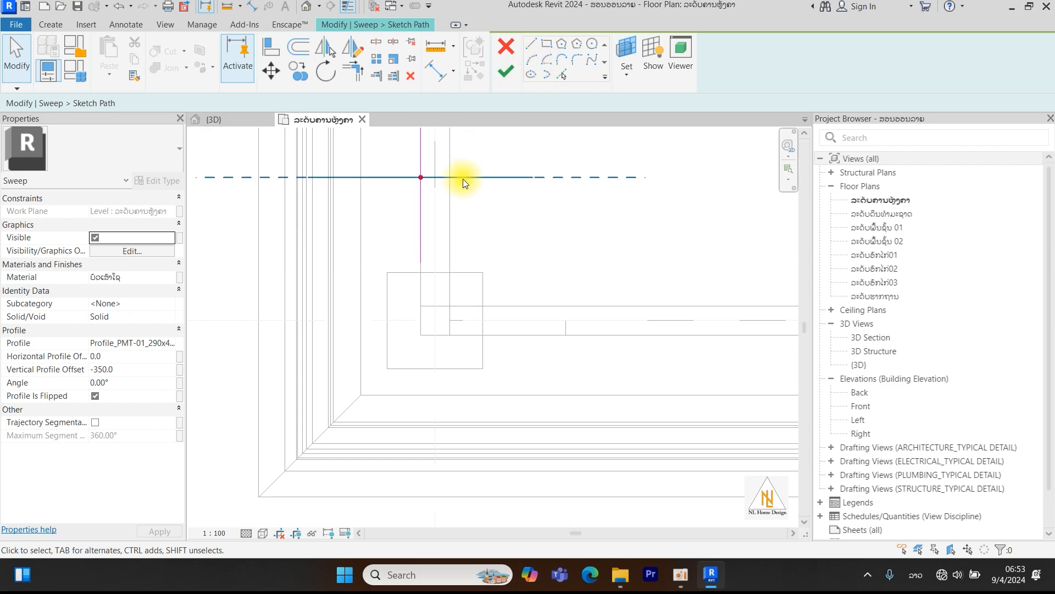
Extend the grid 1 path line to the beam corner, then continue the path 4700 mm along the front beam and back along the grid 2 beam.
{"action": "left_click", "coordinate": [419, 258]}
{"action": "left_click_drag", "start_coordinate": [421, 261], "coordinate": [420, 334]}
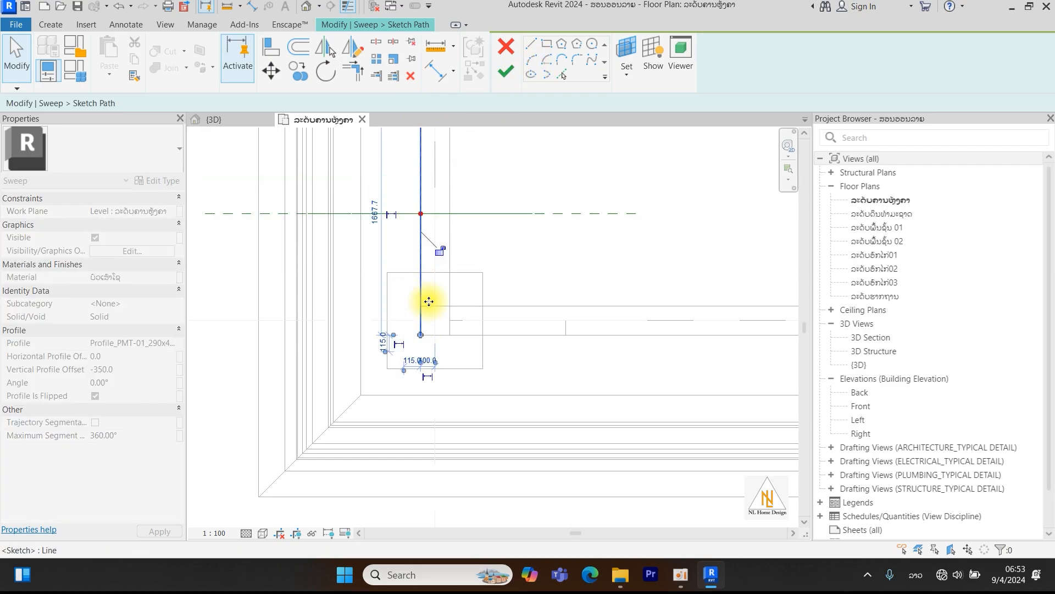
{"action": "left_click", "coordinate": [530, 44]}
{"action": "left_click", "coordinate": [420, 335]}
{"action": "scroll", "coordinate": [687, 376], "scroll_direction": "down", "scroll_amount": 2}
{"action": "middle_click_drag", "start_coordinate": [692, 378], "coordinate": [389, 341]}
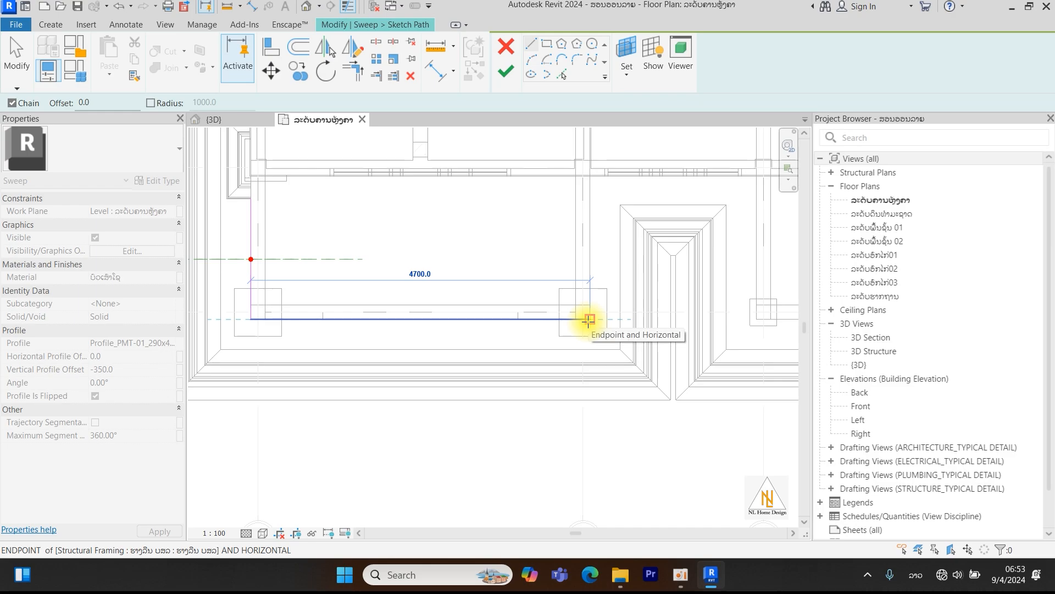
{"action": "left_click", "coordinate": [589, 319]}
{"action": "left_click", "coordinate": [591, 177]}
{"action": "key", "text": "Escape"}
{"action": "key", "text": "Escape"}
Shorten the grid 1 and front beam path lines so they end at the faces of the grid 1 corner column.
{"action": "left_click", "coordinate": [243, 121]}
{"action": "middle_click_drag", "start_coordinate": [372, 384], "coordinate": [413, 352], "text": "shift"}
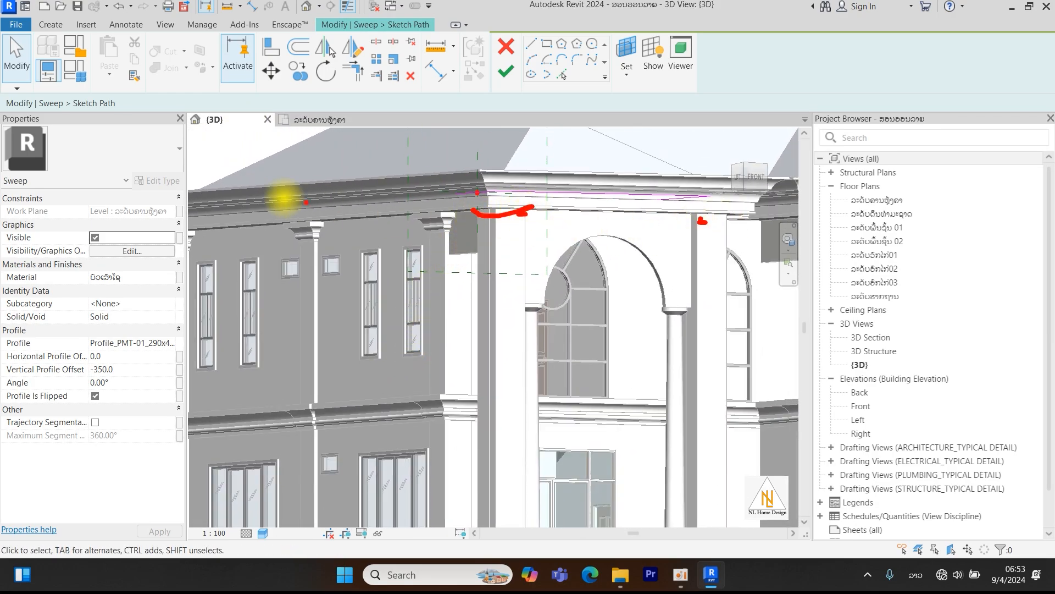
{"action": "left_click", "coordinate": [311, 120]}
{"action": "scroll", "coordinate": [378, 299], "scroll_direction": "up", "scroll_amount": 3}
{"action": "middle_click_drag", "start_coordinate": [378, 299], "coordinate": [440, 327]}
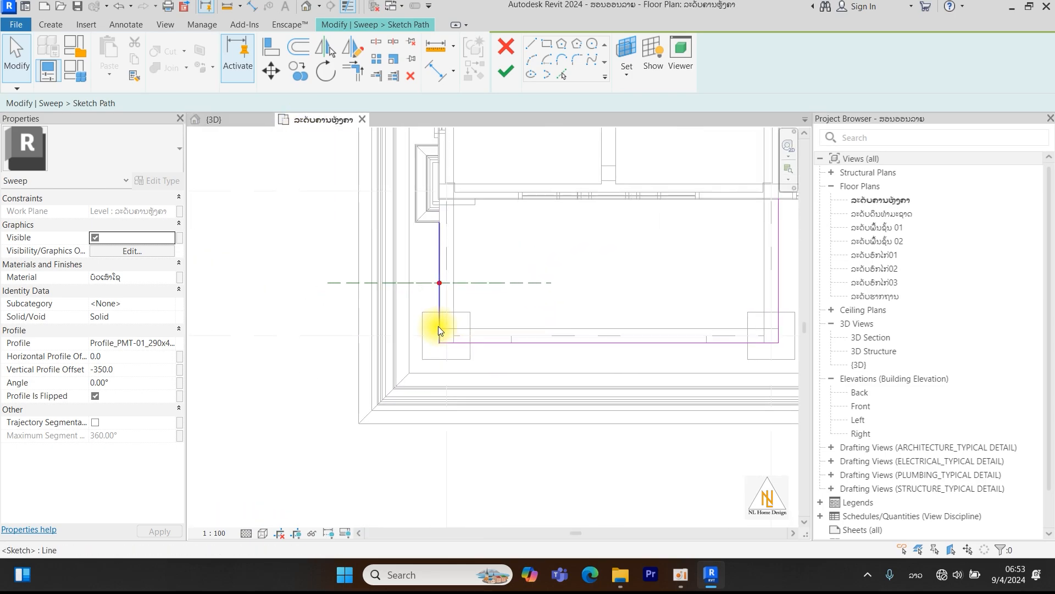
{"action": "scroll", "coordinate": [440, 328], "scroll_direction": "up", "scroll_amount": 1}
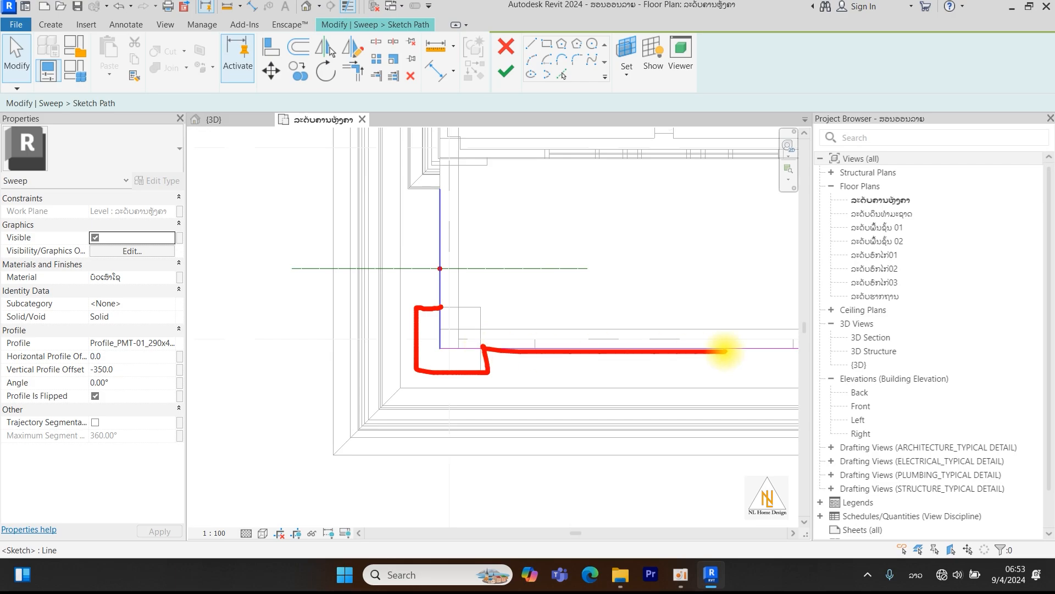
{"action": "scroll", "coordinate": [457, 305], "scroll_direction": "up", "scroll_amount": 2}
{"action": "left_click", "coordinate": [427, 382]}
{"action": "left_click_drag", "start_coordinate": [429, 378], "coordinate": [428, 306]}
{"action": "left_click", "coordinate": [513, 377]}
{"action": "left_click_drag", "start_coordinate": [430, 377], "coordinate": [500, 377]}
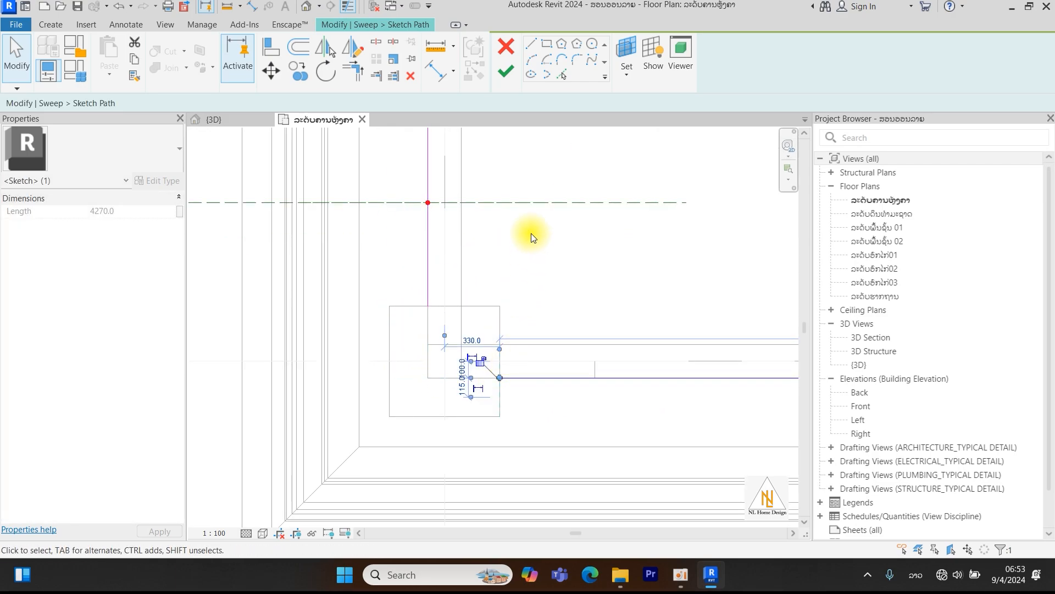
Draw path lines around the outer faces of the grid 1 column, with 660 mm sides, joining the two shortened beam lines.
{"action": "left_click", "coordinate": [531, 43]}
{"action": "left_click", "coordinate": [390, 307]}
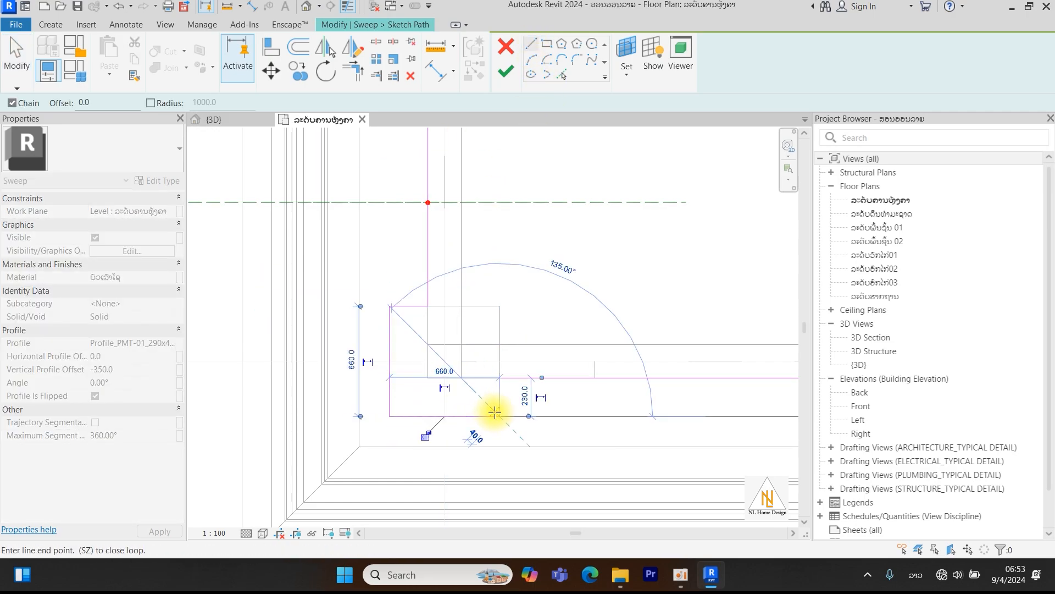
{"action": "left_click", "coordinate": [499, 378]}
{"action": "scroll", "coordinate": [530, 380], "scroll_direction": "down", "scroll_amount": 2}
{"action": "middle_click_drag", "start_coordinate": [599, 386], "coordinate": [406, 358]}
{"action": "scroll", "coordinate": [551, 362], "scroll_direction": "down", "scroll_amount": 1}
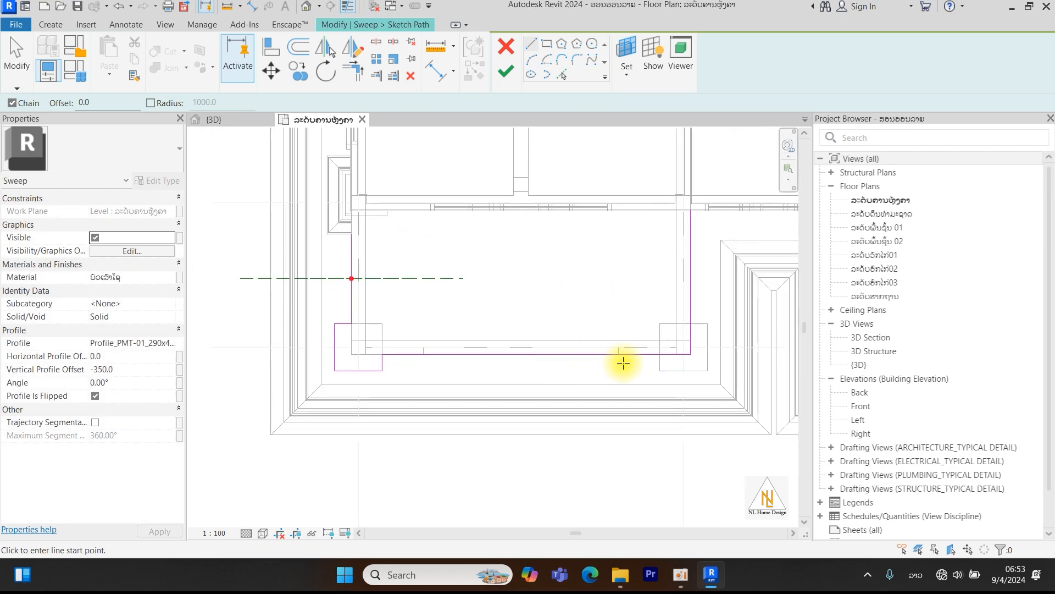
{"action": "middle_click_drag", "start_coordinate": [623, 363], "coordinate": [532, 343]}
{"action": "key", "text": "Escape"}
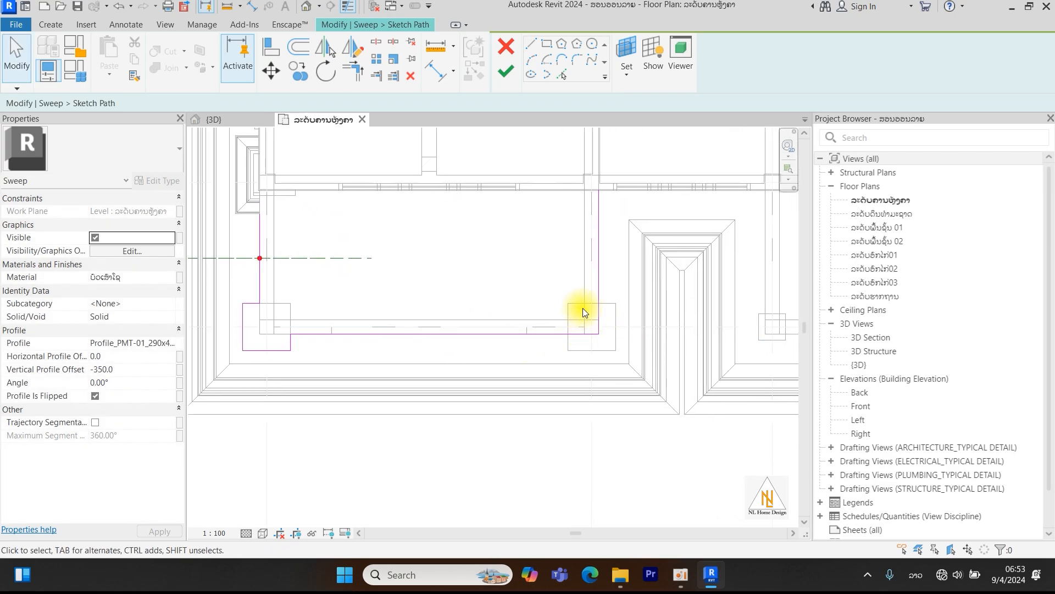
Shorten the front beam and grid 2 beam path lines to the faces of the grid 2 column.
{"action": "left_click", "coordinate": [578, 336]}
{"action": "mouse_move", "coordinate": [599, 334]}
{"action": "left_mouse_down"}
{"action": "mouse_move", "coordinate": [567, 334]}
{"action": "mouse_move", "coordinate": [599, 317]}
{"action": "mouse_move", "coordinate": [599, 303]}
{"action": "left_mouse_up"}
{"action": "left_click", "coordinate": [598, 325]}
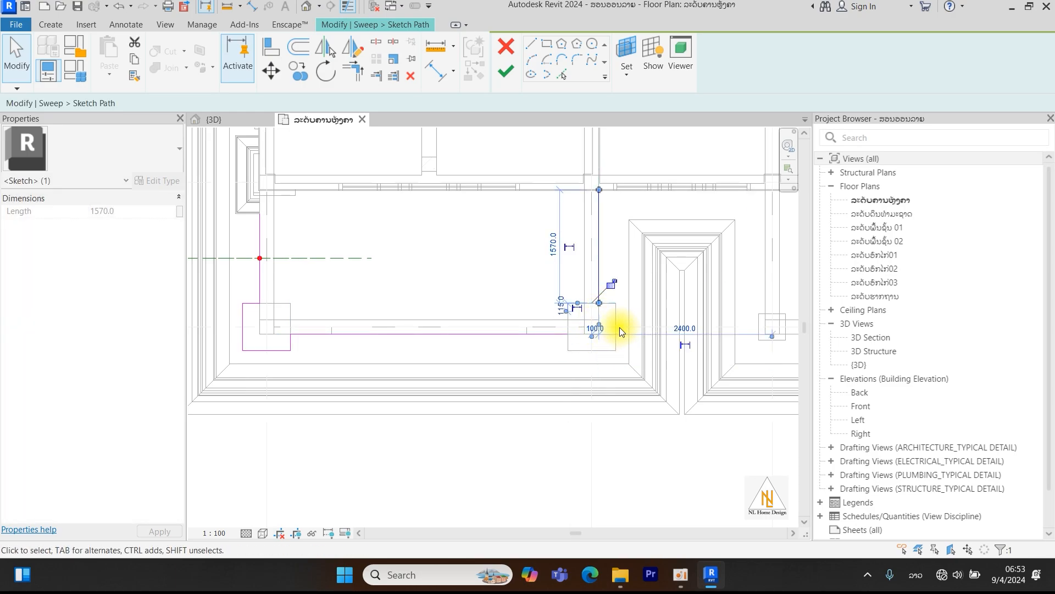
Draw the path around the outer faces of the grid 2 column to join the beam lines, and finish the path sketch.
{"action": "left_click", "coordinate": [533, 44]}
{"action": "left_click", "coordinate": [563, 342]}
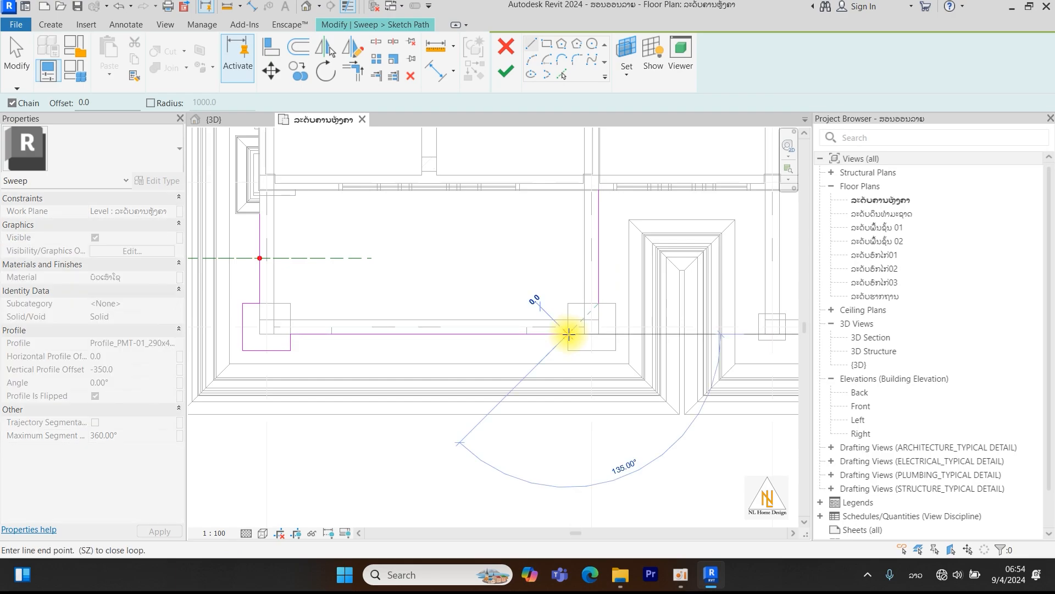
{"action": "left_click", "coordinate": [616, 302]}
{"action": "left_click", "coordinate": [599, 302]}
{"action": "key", "text": "Escape"}
{"action": "scroll", "coordinate": [632, 338], "scroll_direction": "down", "scroll_amount": 2}
{"action": "middle_click_drag", "start_coordinate": [564, 401], "coordinate": [504, 393]}
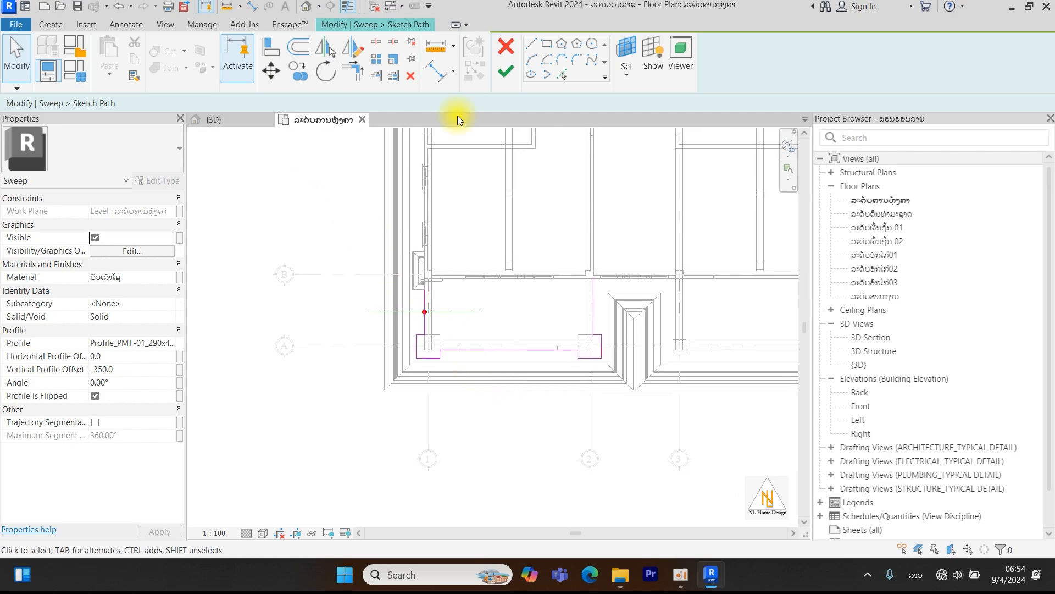
{"action": "left_click", "coordinate": [497, 71]}
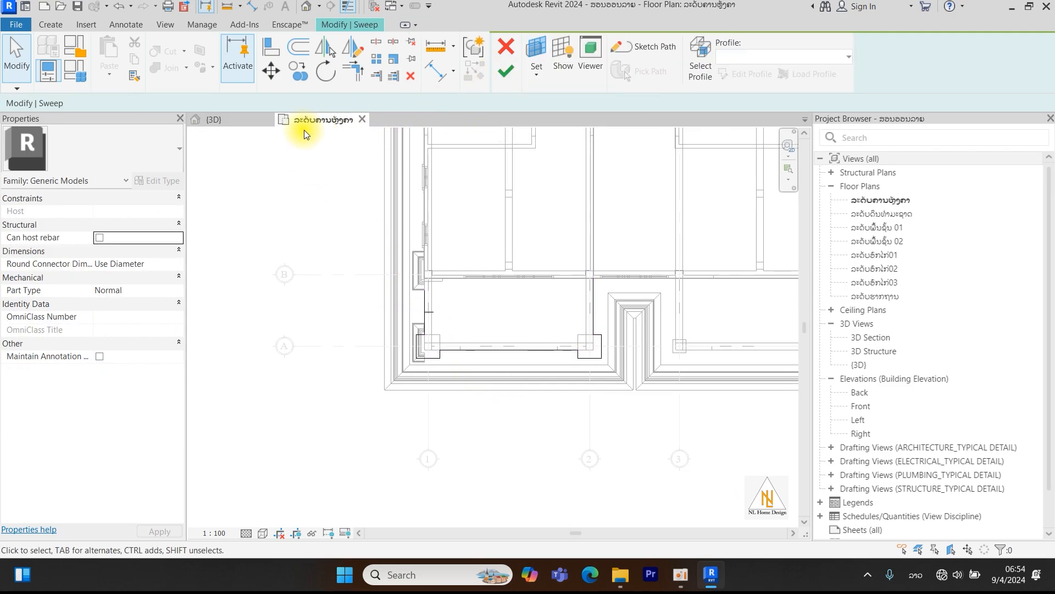
Check the sweep's profile in the 3D view and flip it to the outer side of the porch path.
{"action": "left_click", "coordinate": [228, 122]}
{"action": "scroll", "coordinate": [550, 329], "scroll_direction": "down", "scroll_amount": 3}
{"action": "scroll", "coordinate": [556, 322], "scroll_direction": "up", "scroll_amount": 5}
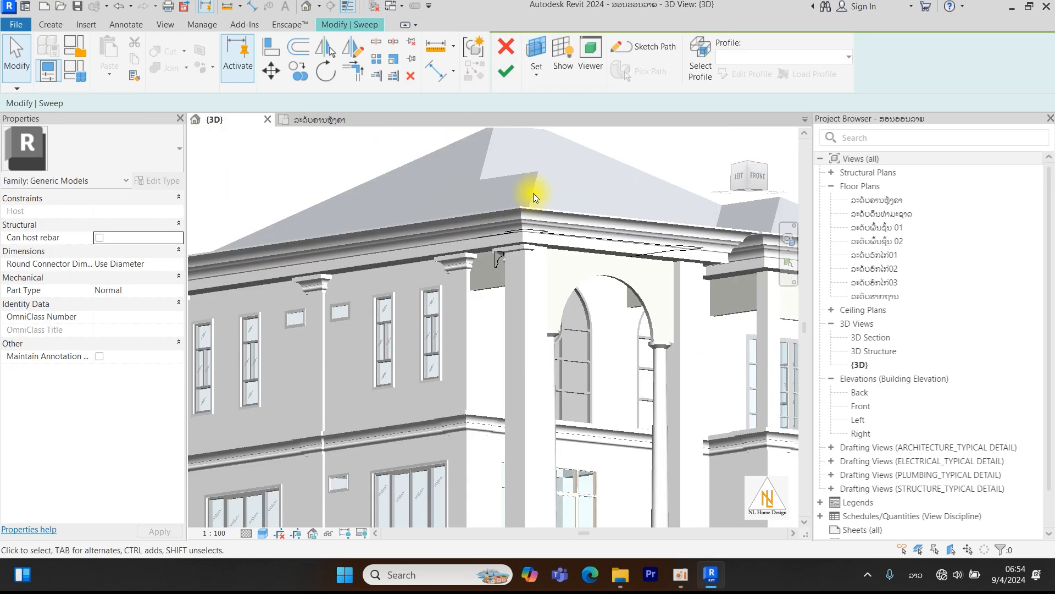
{"action": "scroll", "coordinate": [504, 262], "scroll_direction": "up", "scroll_amount": 4}
{"action": "scroll", "coordinate": [477, 325], "scroll_direction": "down", "scroll_amount": 3}
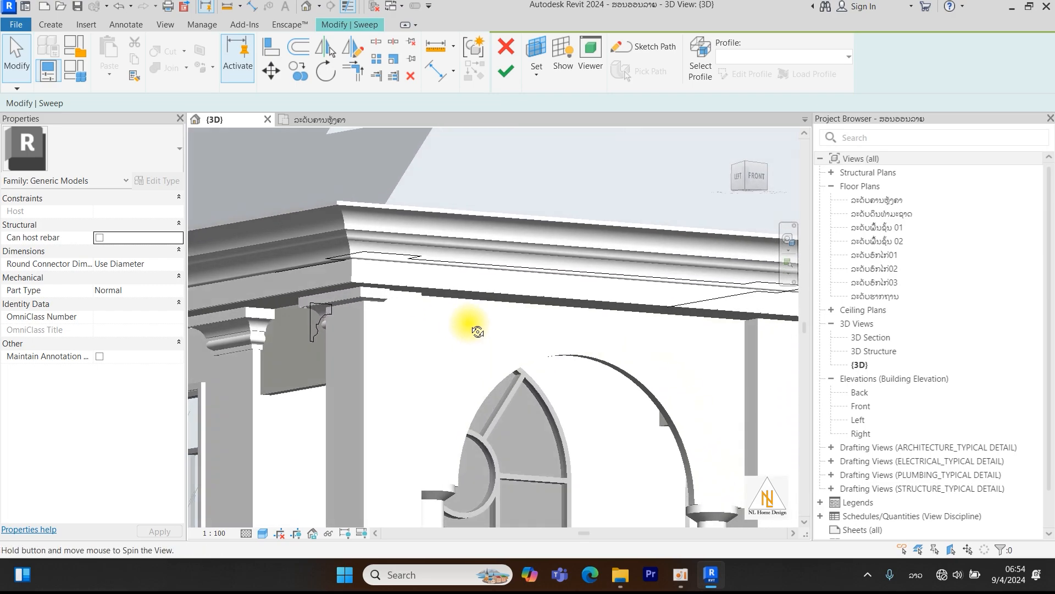
{"action": "scroll", "coordinate": [418, 275], "scroll_direction": "up", "scroll_amount": 4}
{"action": "middle_click_drag", "start_coordinate": [417, 275], "coordinate": [355, 301], "text": "shift"}
{"action": "scroll", "coordinate": [355, 301], "scroll_direction": "up", "scroll_amount": 2}
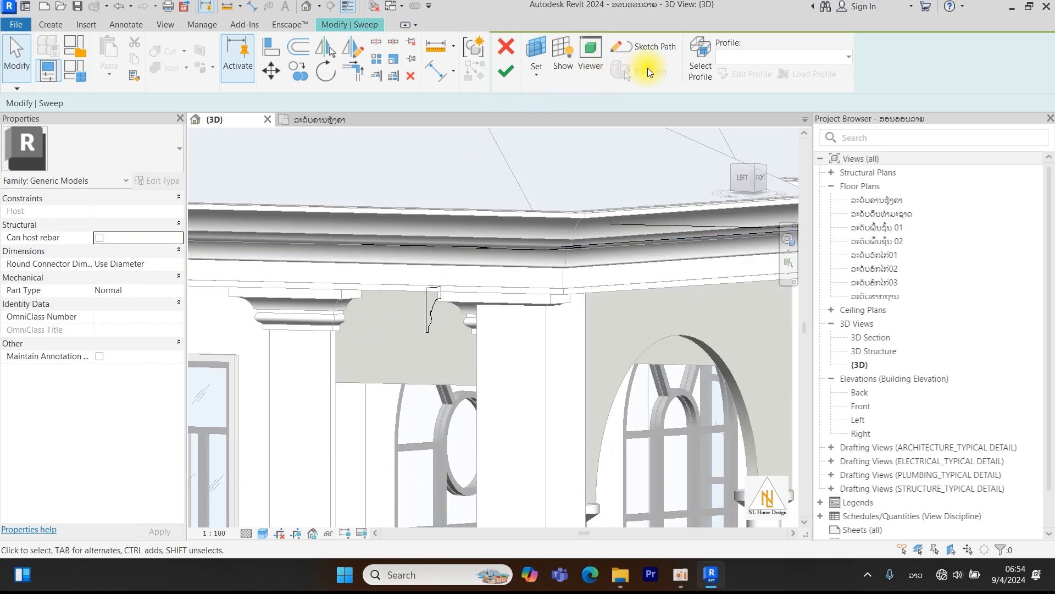
{"action": "left_click", "coordinate": [420, 306]}
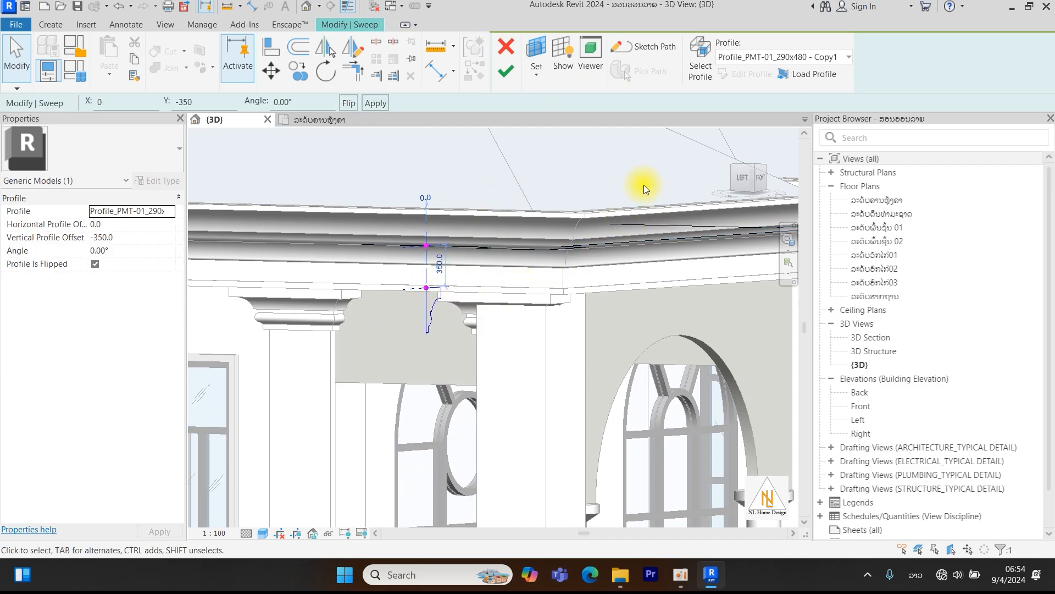
{"action": "left_click", "coordinate": [349, 103]}
{"action": "middle_click_drag", "start_coordinate": [456, 308], "coordinate": [420, 354], "text": "shift"}
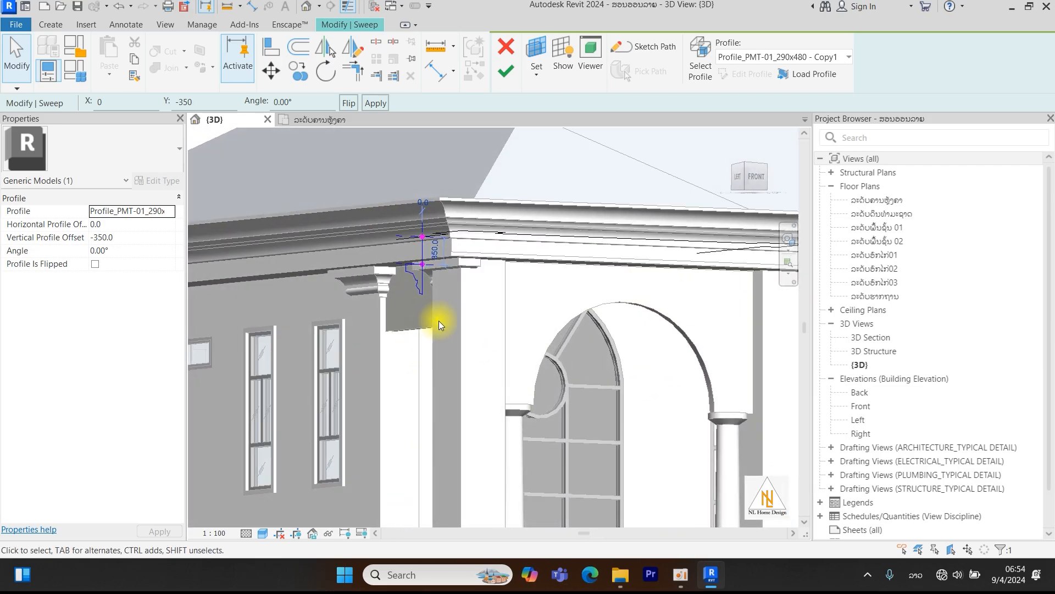
Start loading a profile family and browse drive D through the Revit families and Profile folders to the Romance RC Profile folder.
{"action": "left_click", "coordinate": [795, 74]}
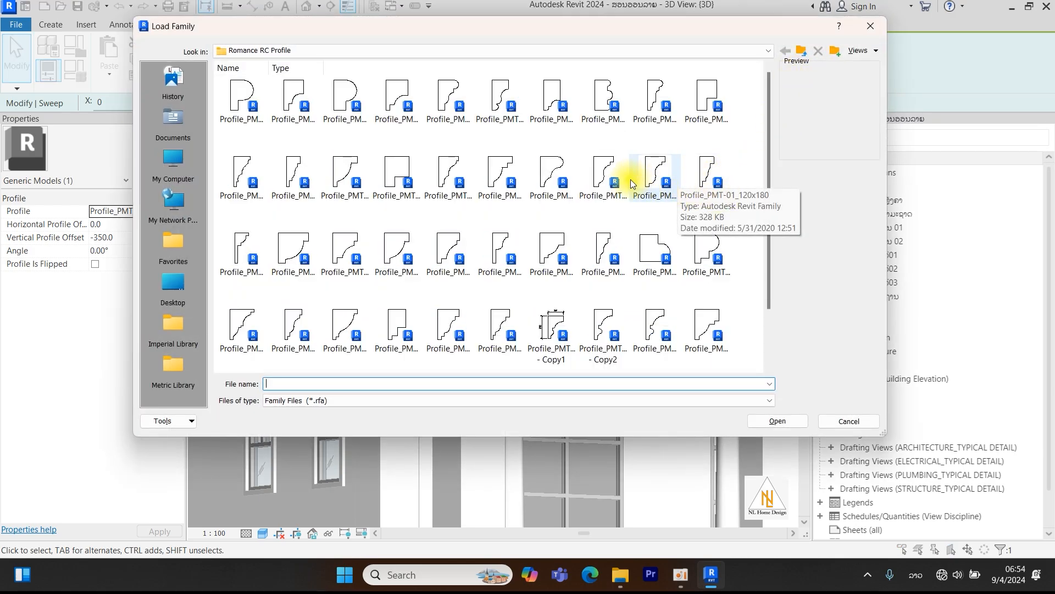
{"action": "left_click", "coordinate": [200, 160]}
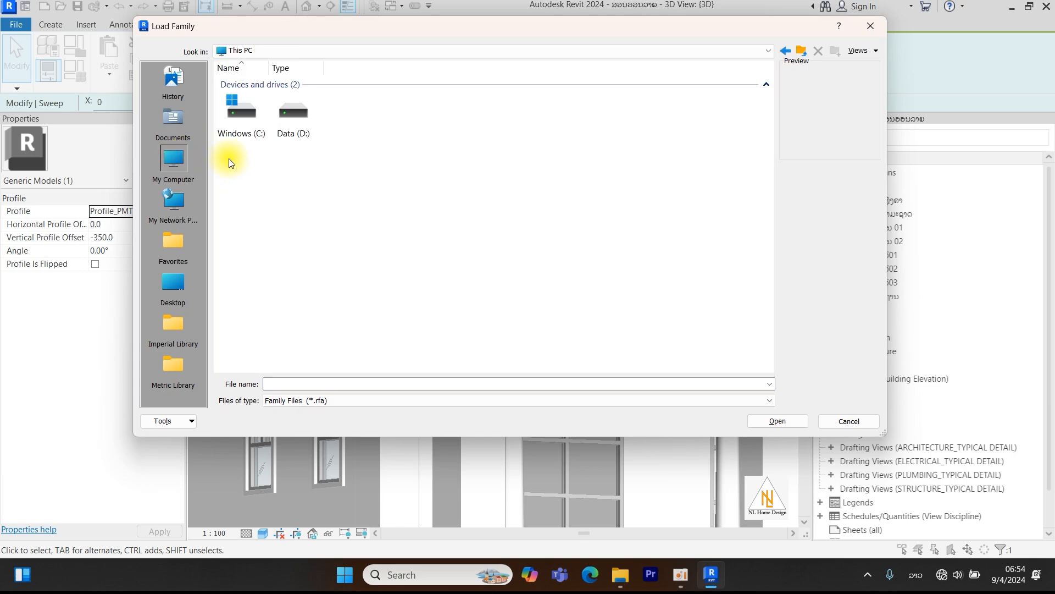
{"action": "double_click", "coordinate": [286, 117]}
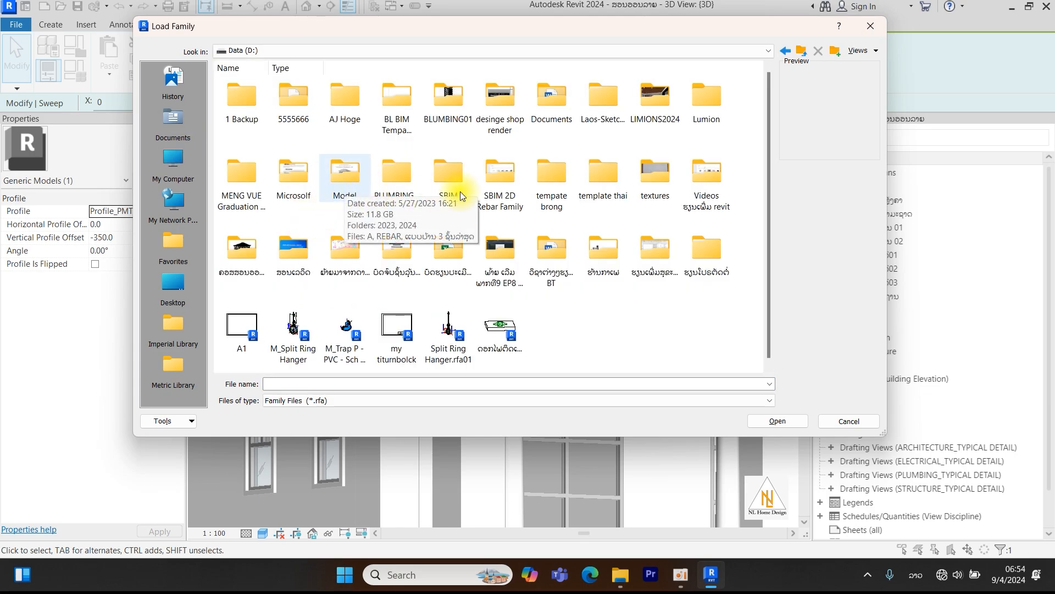
{"action": "double_click", "coordinate": [554, 187]}
{"action": "double_click", "coordinate": [246, 108]}
{"action": "double_click", "coordinate": [248, 113]}
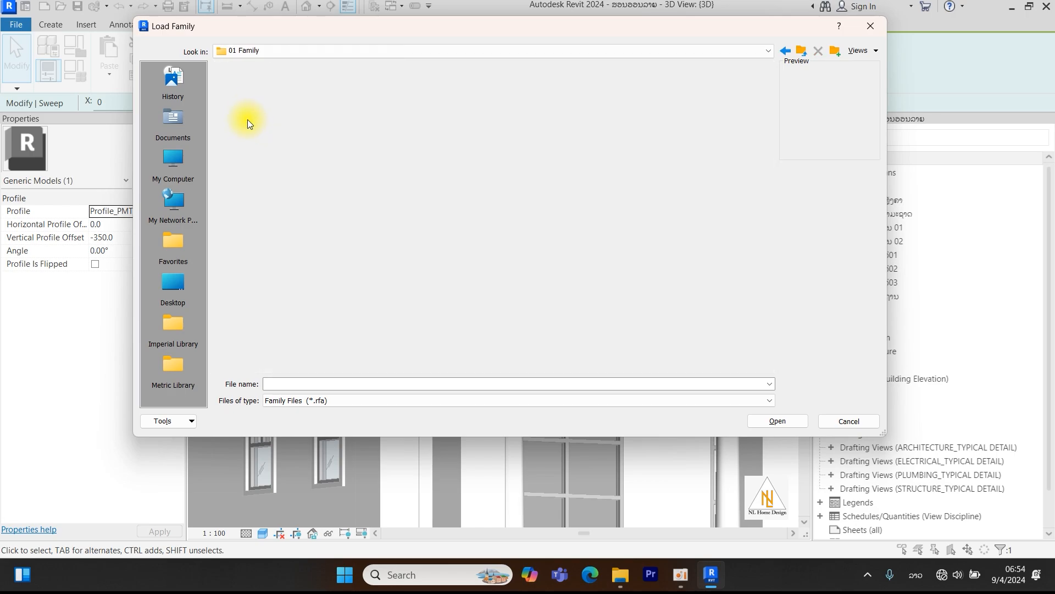
{"action": "double_click", "coordinate": [238, 108]}
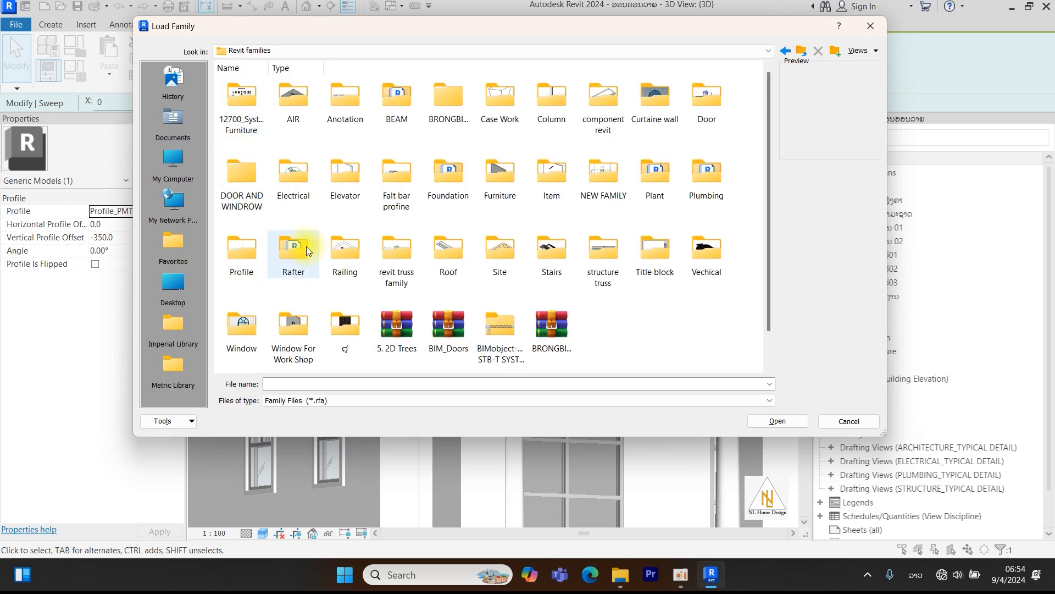
{"action": "double_click", "coordinate": [240, 263]}
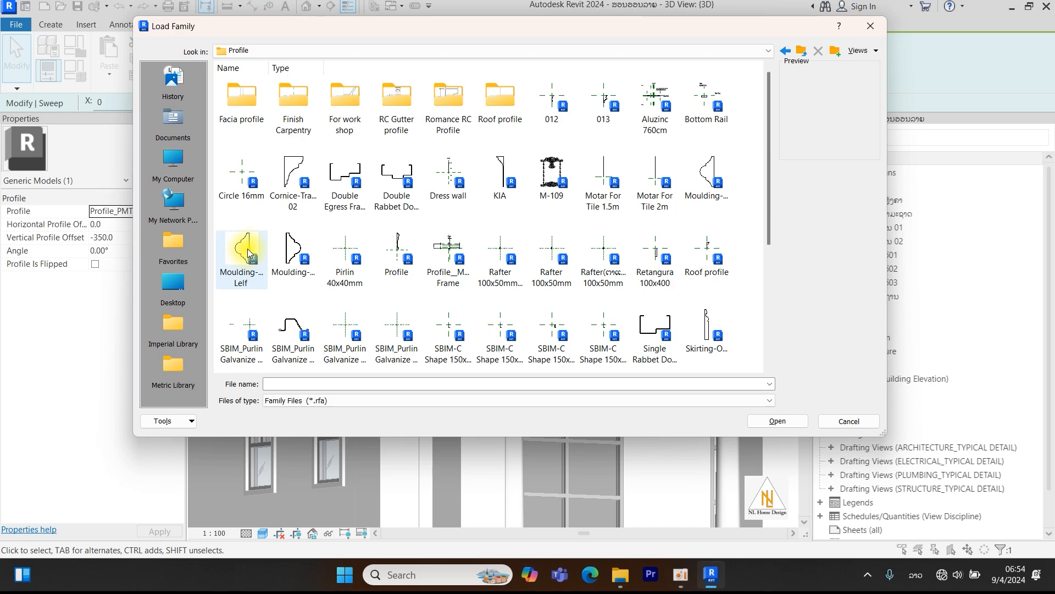
{"action": "double_click", "coordinate": [440, 110]}
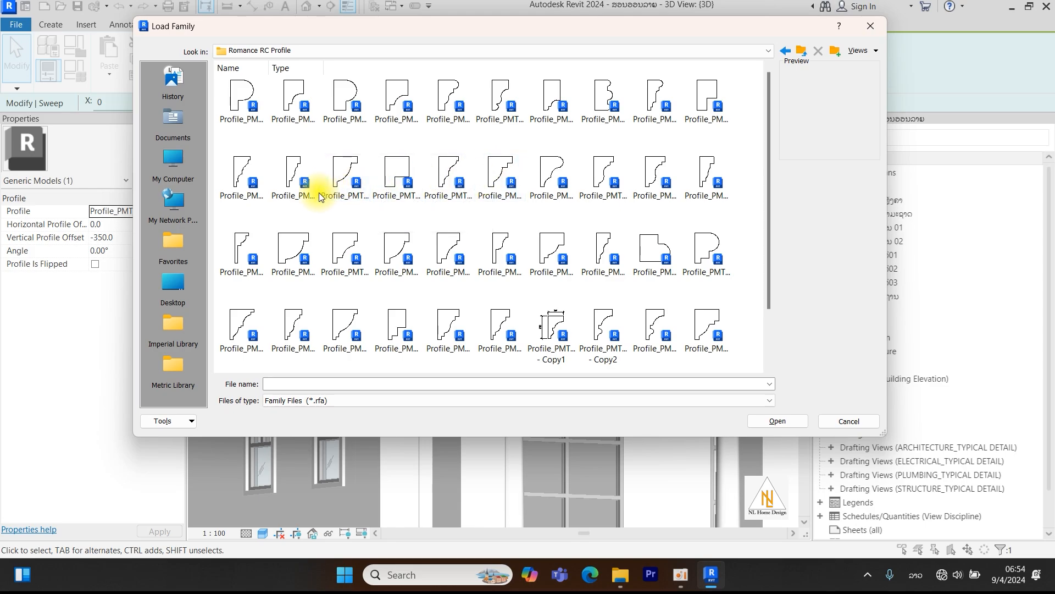
Preview the 60x90 and 150x200 profiles, then load the family Profile_PMT-01_150x180(1).rfa.
{"action": "left_click", "coordinate": [304, 106]}
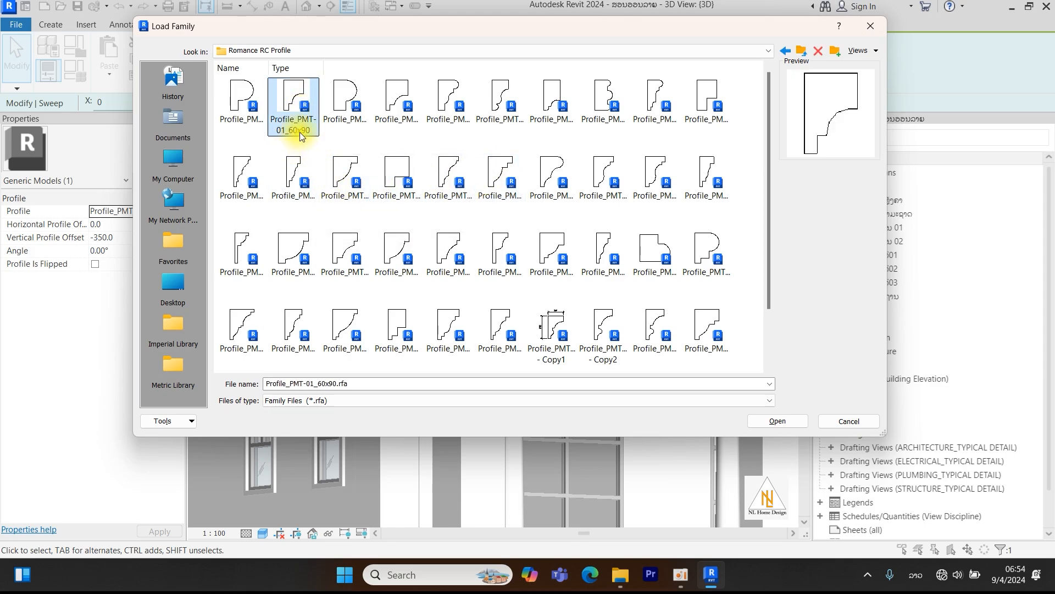
{"action": "left_click", "coordinate": [447, 253]}
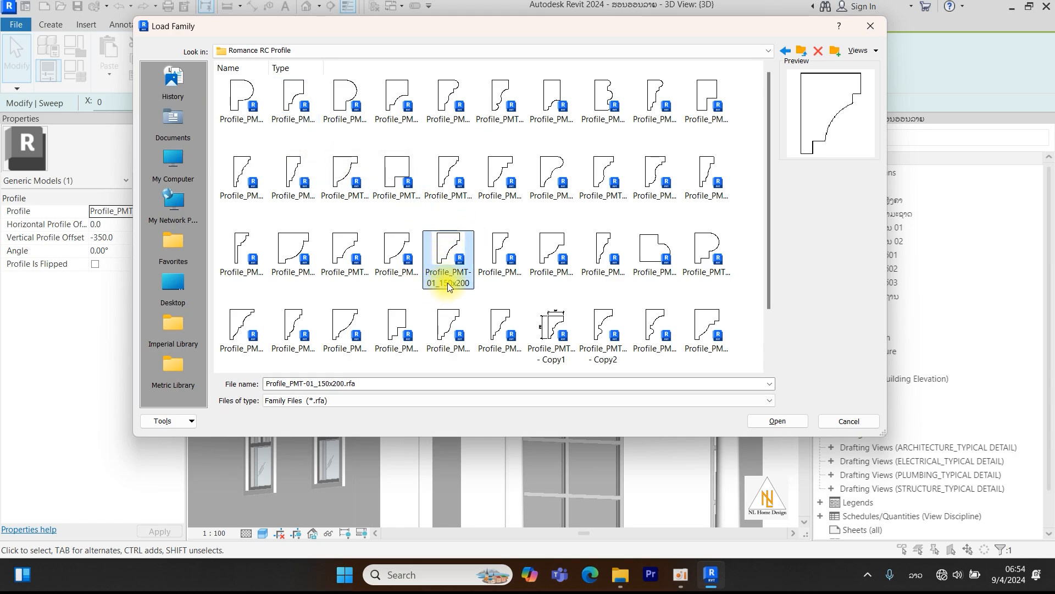
{"action": "left_click", "coordinate": [347, 261]}
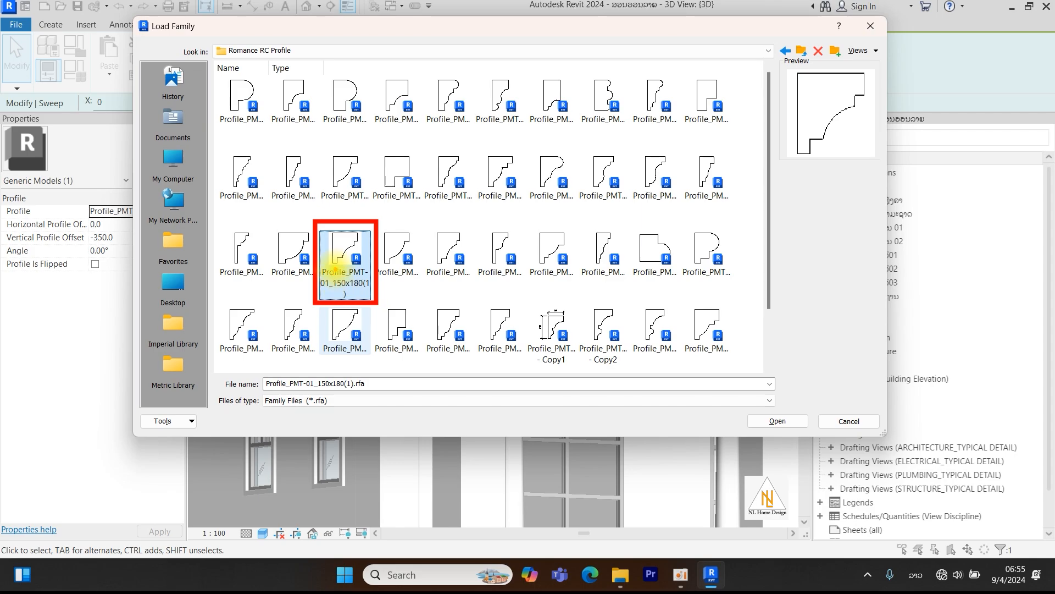
{"action": "left_click", "coordinate": [764, 418]}
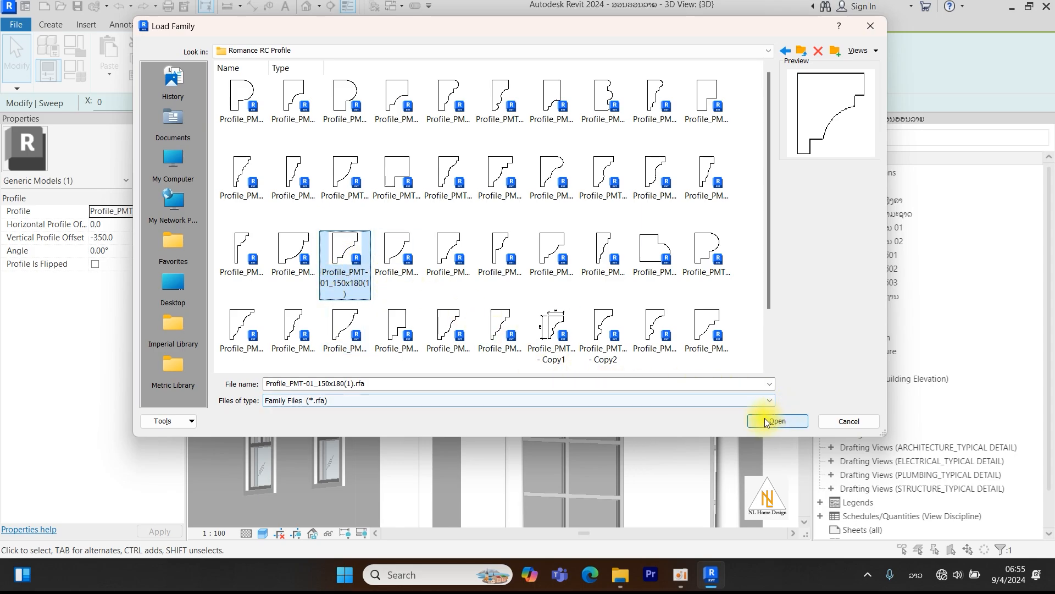
Assign Profile_PMT-01_150x180(1) to the porch sweep, finish the sweep edit and check the moulding in 3D.
{"action": "mouse_move", "coordinate": [485, 285]}
{"action": "middle_mouse_down", "text": "shift"}
{"action": "mouse_move", "coordinate": [488, 304]}
{"action": "mouse_move", "coordinate": [495, 285]}
{"action": "mouse_move", "coordinate": [473, 297]}
{"action": "middle_mouse_up", "text": "shift"}
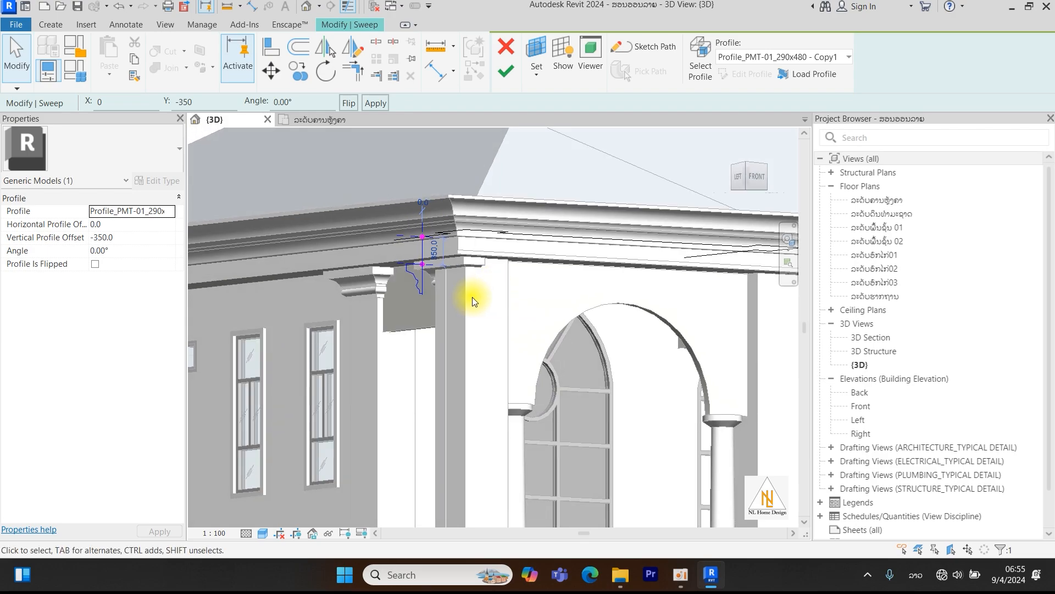
{"action": "scroll", "coordinate": [452, 299], "scroll_direction": "up", "scroll_amount": 3}
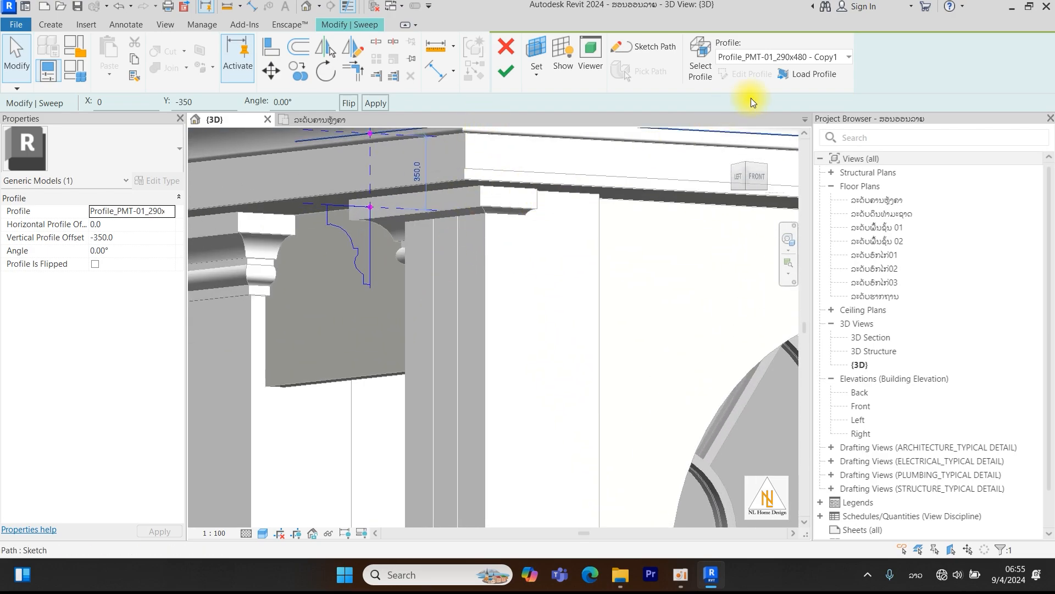
{"action": "left_click", "coordinate": [845, 55]}
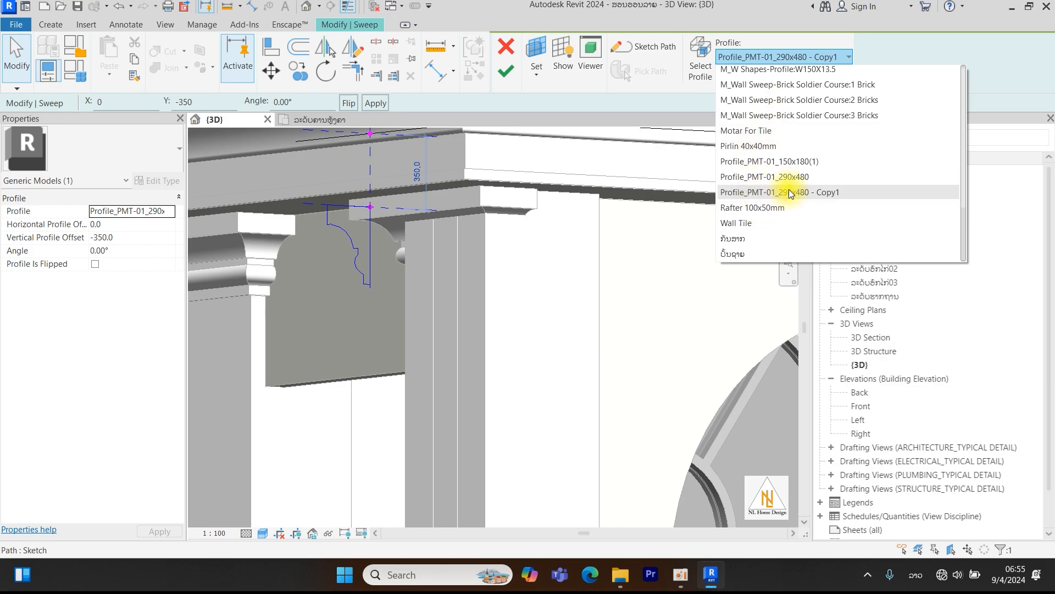
{"action": "left_click", "coordinate": [777, 161]}
{"action": "middle_click_drag", "start_coordinate": [372, 252], "coordinate": [576, 254], "text": "shift"}
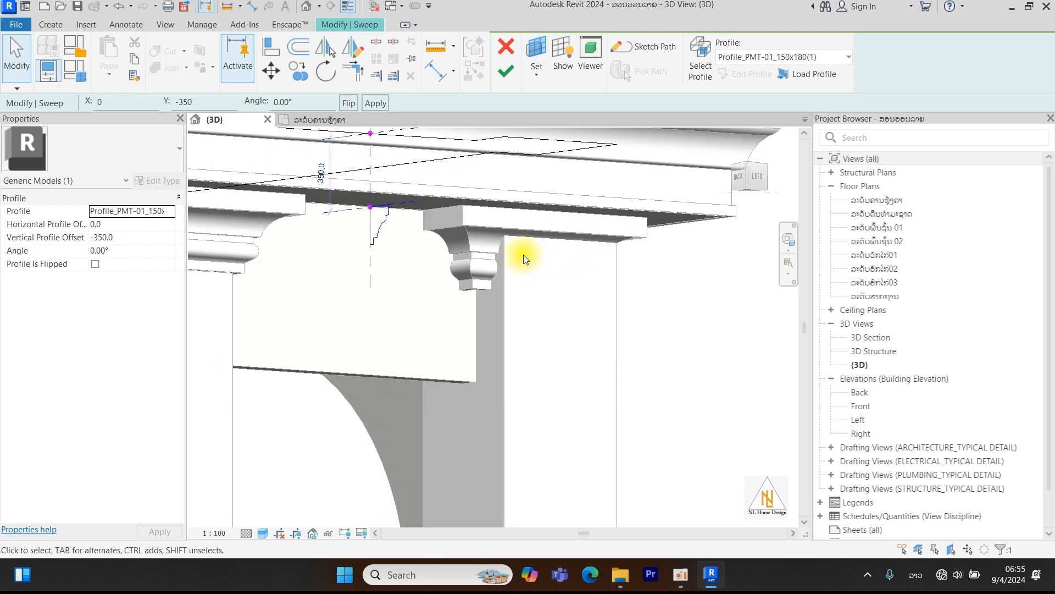
{"action": "left_click", "coordinate": [510, 74]}
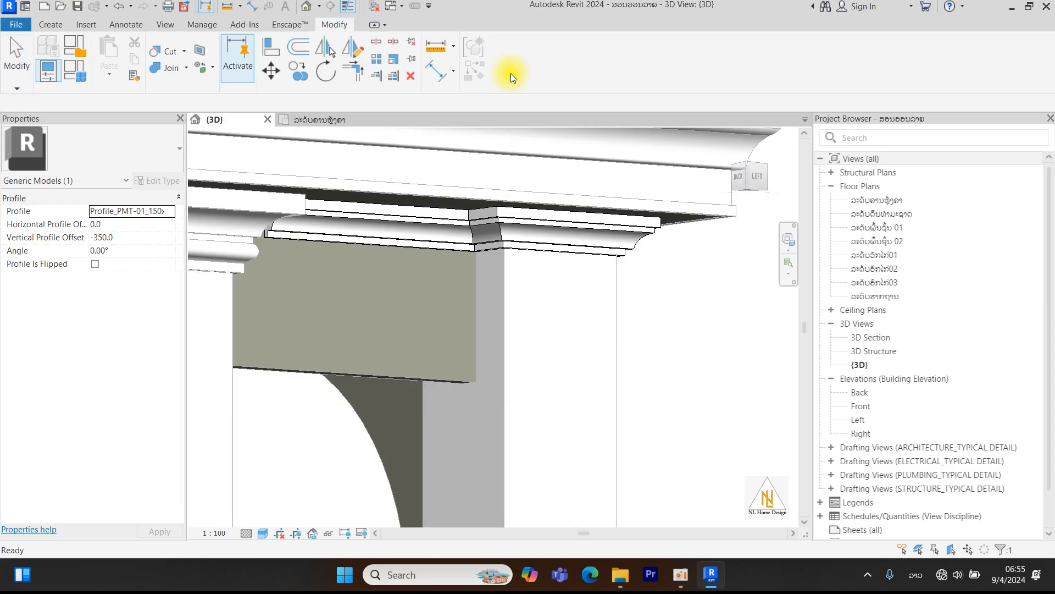
{"action": "middle_click_drag", "start_coordinate": [572, 231], "coordinate": [440, 281], "text": "shift"}
{"action": "scroll", "coordinate": [529, 314], "scroll_direction": "down", "scroll_amount": 1}
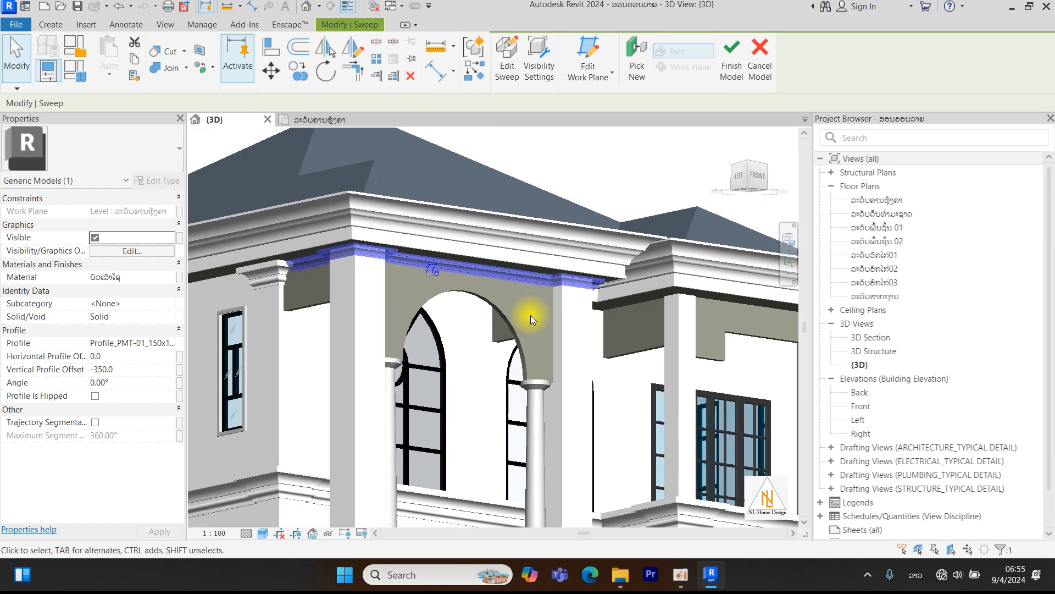
Finish the in-place moulding model and inspect the new moulding around the porch beams and columns in 3D.
{"action": "middle_click_drag", "start_coordinate": [566, 315], "coordinate": [655, 254]}
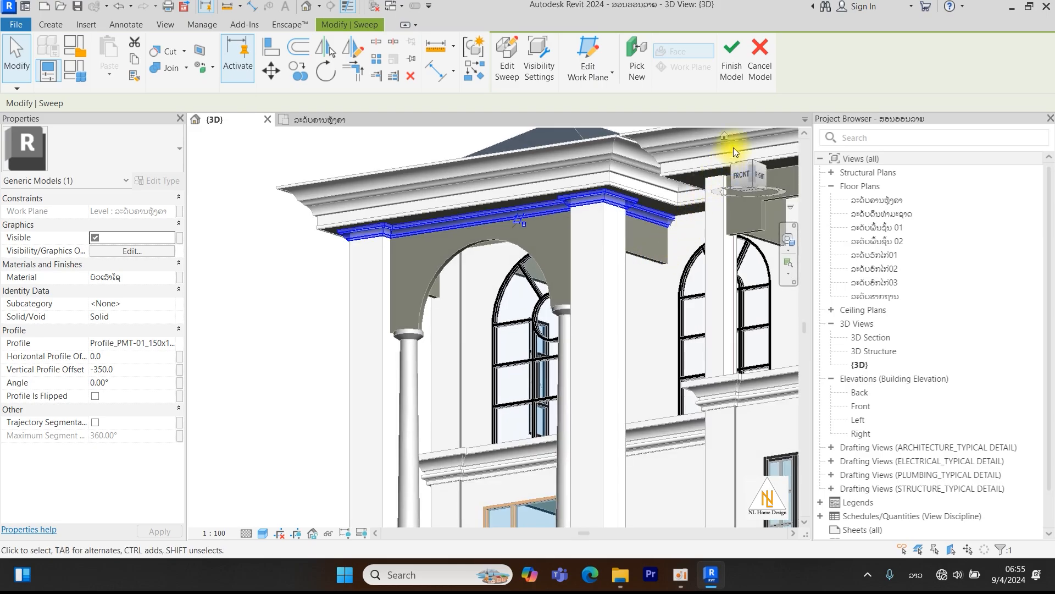
{"action": "left_click", "coordinate": [731, 65]}
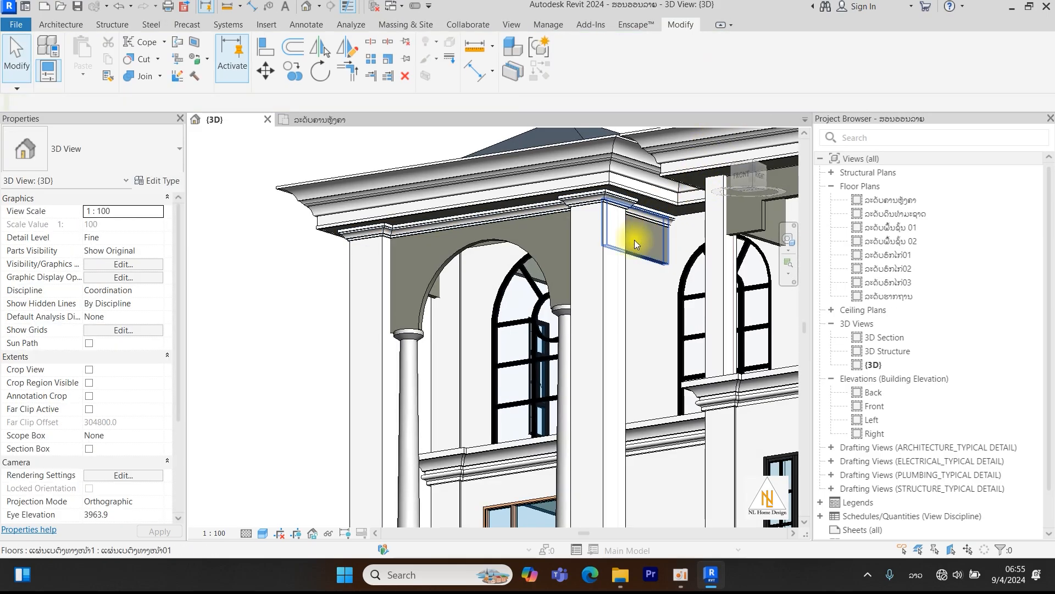
{"action": "scroll", "coordinate": [525, 266], "scroll_direction": "down", "scroll_amount": 2}
{"action": "middle_click_drag", "start_coordinate": [525, 266], "coordinate": [676, 300], "text": "shift"}
{"action": "scroll", "coordinate": [474, 200], "scroll_direction": "up", "scroll_amount": 4}
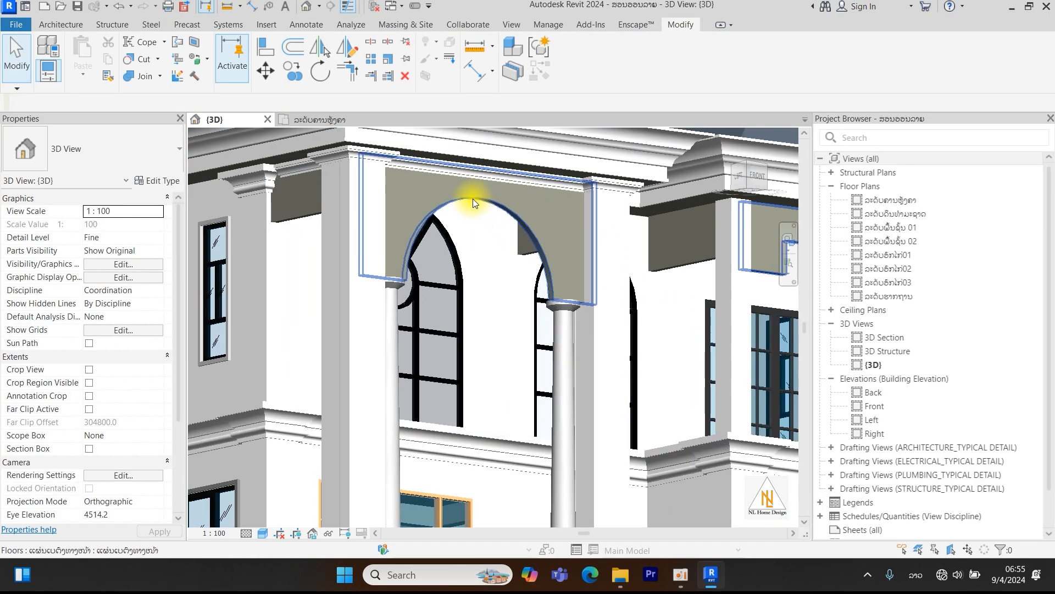
{"action": "left_click", "coordinate": [371, 146]}
{"action": "middle_click_drag", "start_coordinate": [371, 146], "coordinate": [504, 421], "text": "shift"}
{"action": "key", "text": "Escape"}
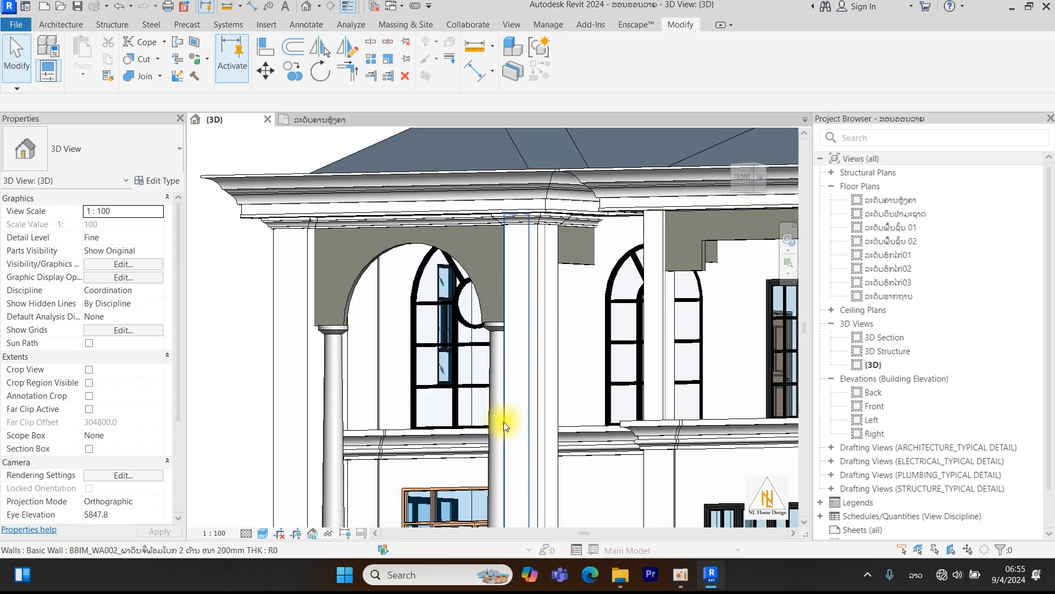
{"action": "mouse_move", "coordinate": [678, 576]}
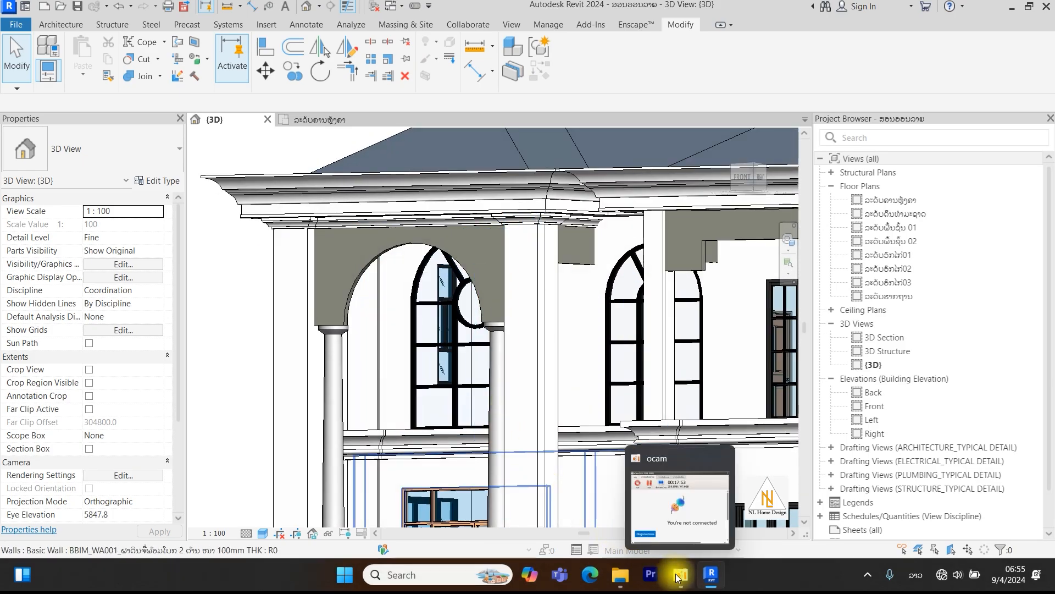
{"action": "left_click", "coordinate": [684, 501]}
{"action": "scroll", "coordinate": [648, 368], "scroll_direction": "down", "scroll_amount": 3}
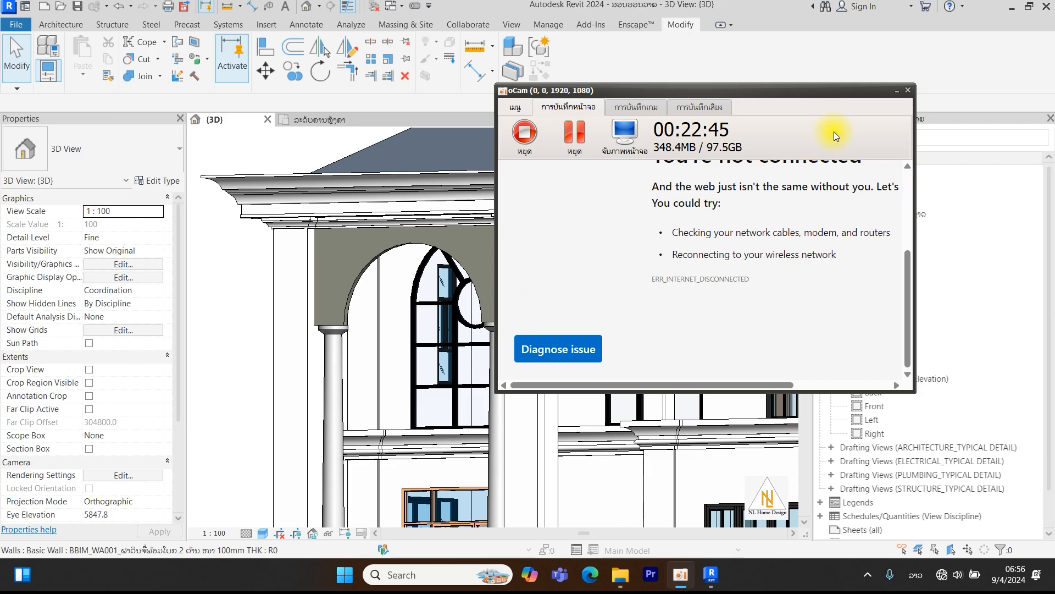
{"action": "left_click", "coordinate": [428, 227]}
Examine the porch moulding from several sides and in front view, comparing it with the bare beam between grids 3 and 4.
{"action": "scroll", "coordinate": [461, 309], "scroll_direction": "down", "scroll_amount": 3}
{"action": "middle_click_drag", "start_coordinate": [516, 417], "coordinate": [502, 356], "text": "shift"}
{"action": "scroll", "coordinate": [342, 211], "scroll_direction": "up", "scroll_amount": 4}
{"action": "scroll", "coordinate": [346, 193], "scroll_direction": "down", "scroll_amount": 2}
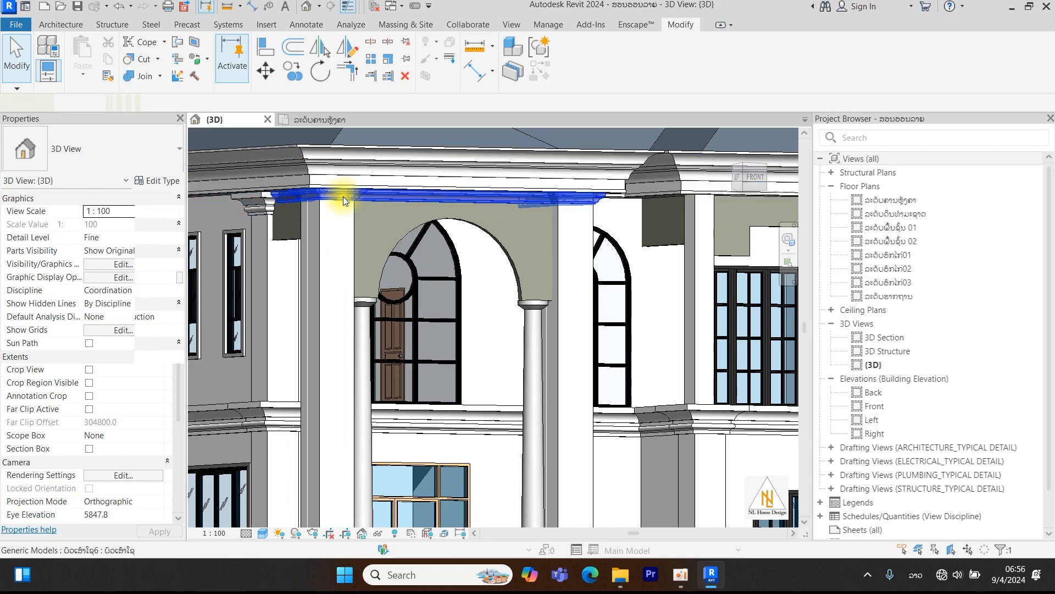
{"action": "left_click", "coordinate": [343, 197]}
{"action": "scroll", "coordinate": [343, 196], "scroll_direction": "down", "scroll_amount": 3}
{"action": "middle_click_drag", "start_coordinate": [536, 316], "coordinate": [447, 337], "text": "shift"}
{"action": "key", "text": "Escape"}
{"action": "middle_click_drag", "start_coordinate": [514, 316], "coordinate": [621, 253], "text": "shift"}
{"action": "left_click", "coordinate": [748, 178]}
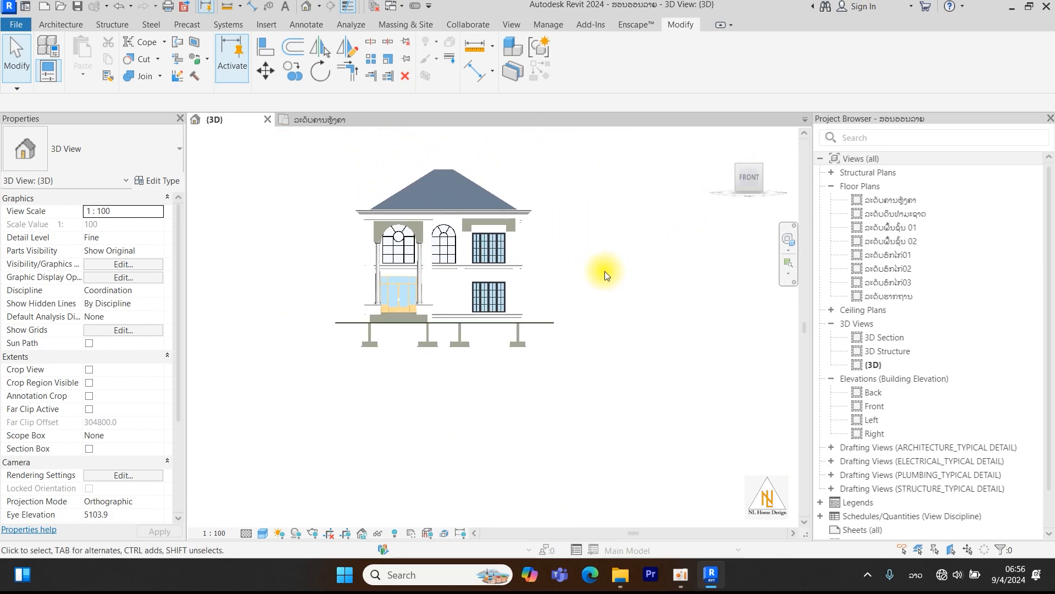
{"action": "scroll", "coordinate": [424, 290], "scroll_direction": "up", "scroll_amount": 5}
{"action": "scroll", "coordinate": [404, 286], "scroll_direction": "up", "scroll_amount": 2}
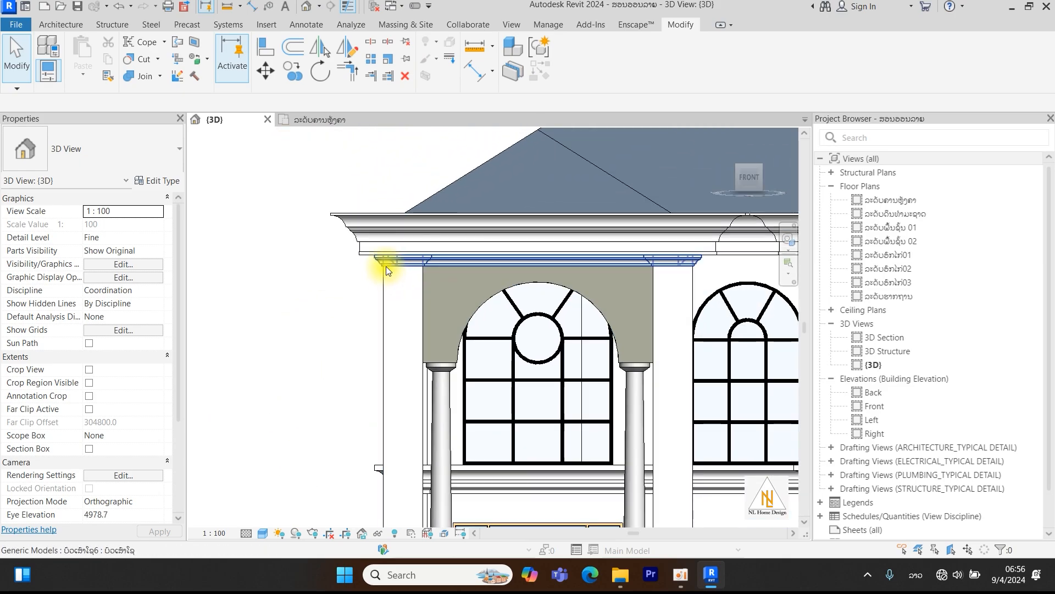
{"action": "left_click", "coordinate": [386, 266]}
{"action": "scroll", "coordinate": [396, 275], "scroll_direction": "down", "scroll_amount": 3}
{"action": "scroll", "coordinate": [514, 286], "scroll_direction": "down", "scroll_amount": 2}
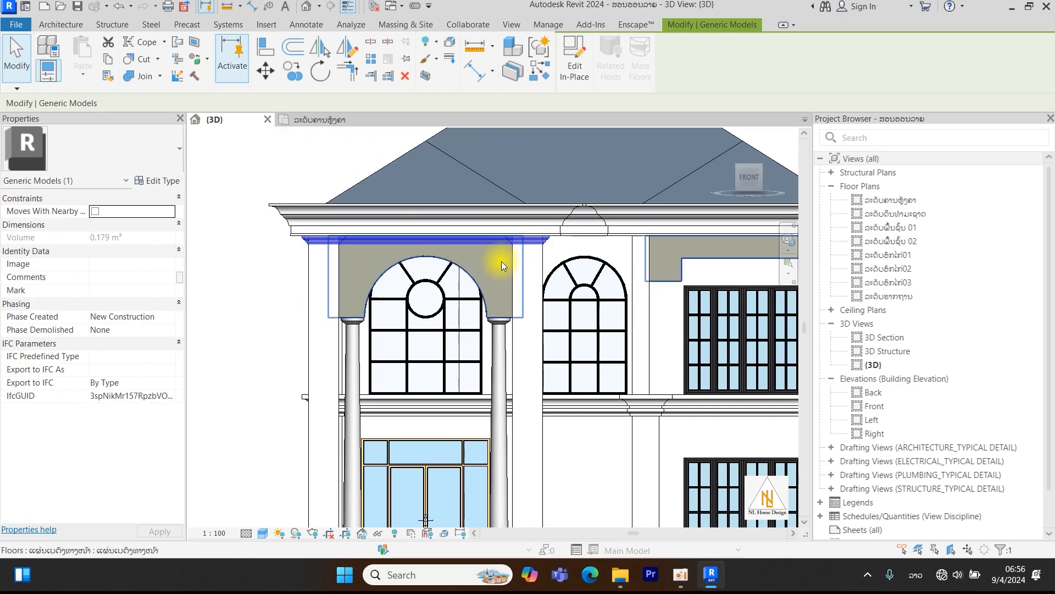
{"action": "middle_click_drag", "start_coordinate": [537, 288], "coordinate": [548, 320]}
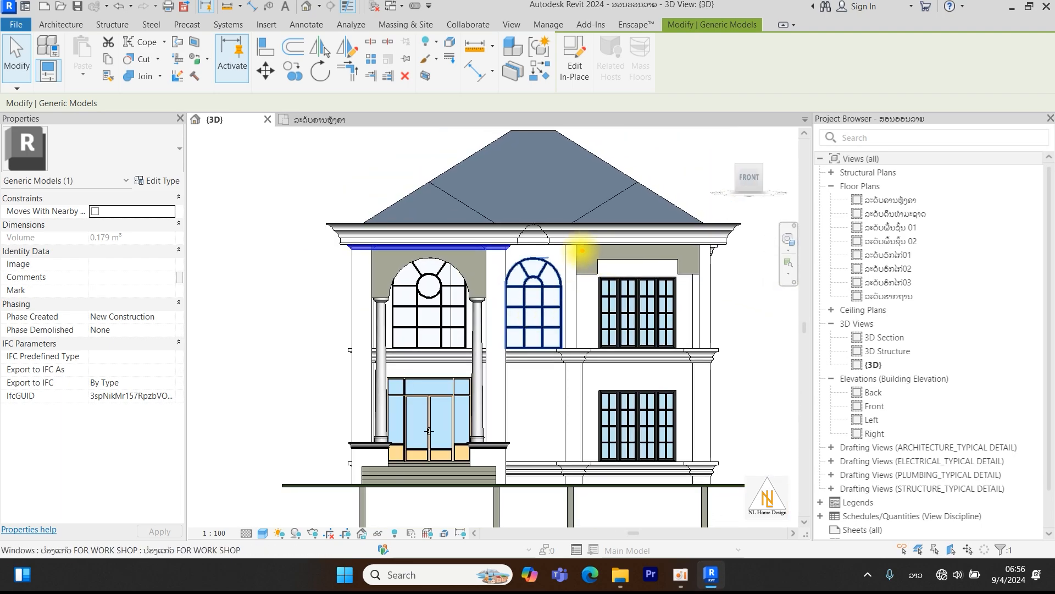
{"action": "left_click_drag", "start_coordinate": [562, 248], "coordinate": [715, 248]}
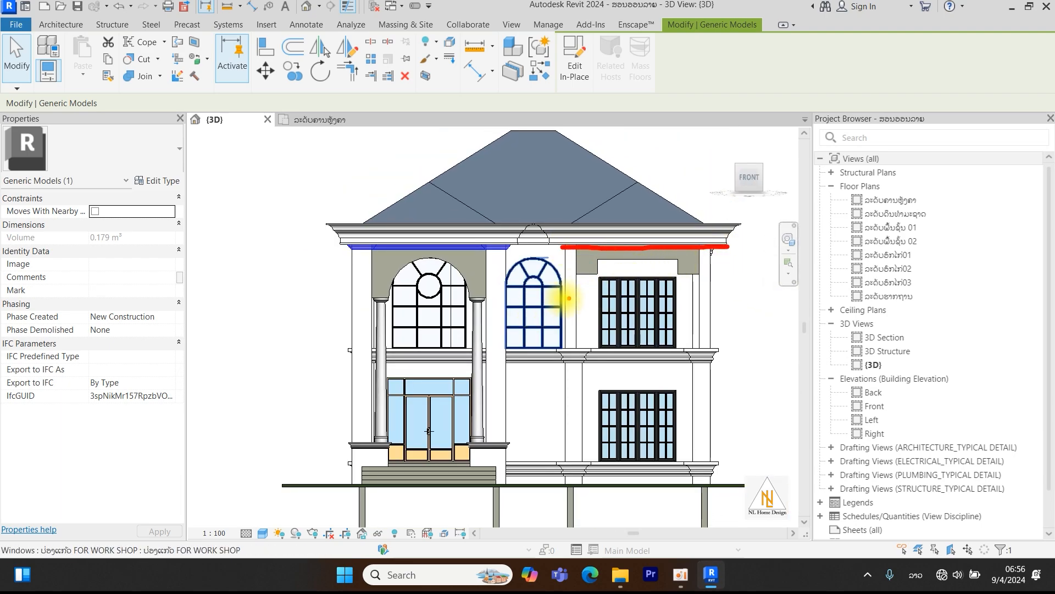
{"action": "key", "text": "Escape"}
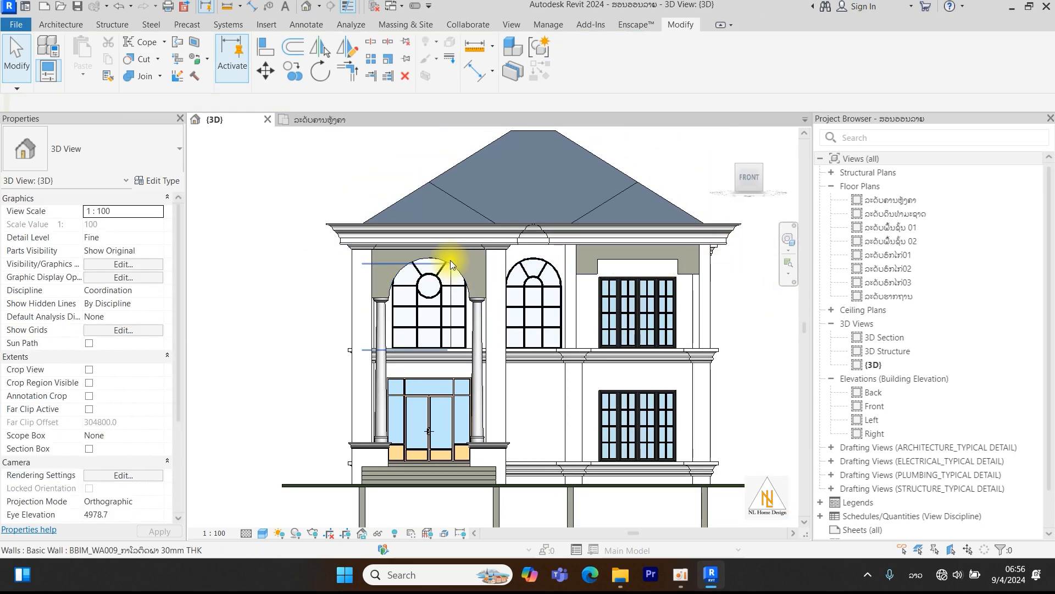
In the roof beam floor plan, mirror a copy of the porch moulding to grids 3 and 4 about the building's vertical centre axis.
{"action": "left_click", "coordinate": [316, 120]}
{"action": "scroll", "coordinate": [478, 391], "scroll_direction": "up", "scroll_amount": 3}
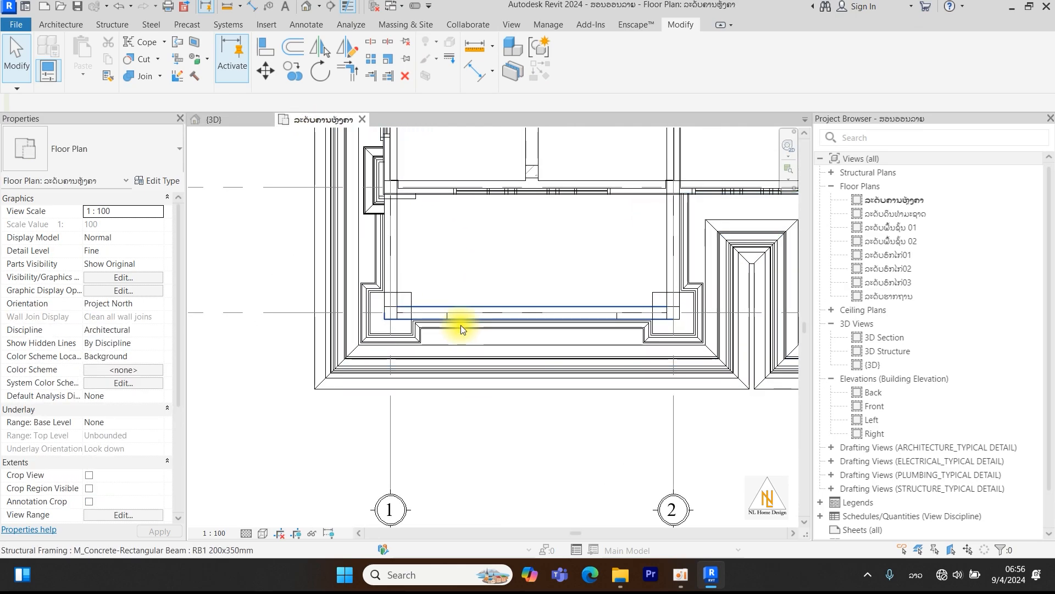
{"action": "left_click", "coordinate": [457, 332]}
{"action": "scroll", "coordinate": [555, 387], "scroll_direction": "down", "scroll_amount": 5}
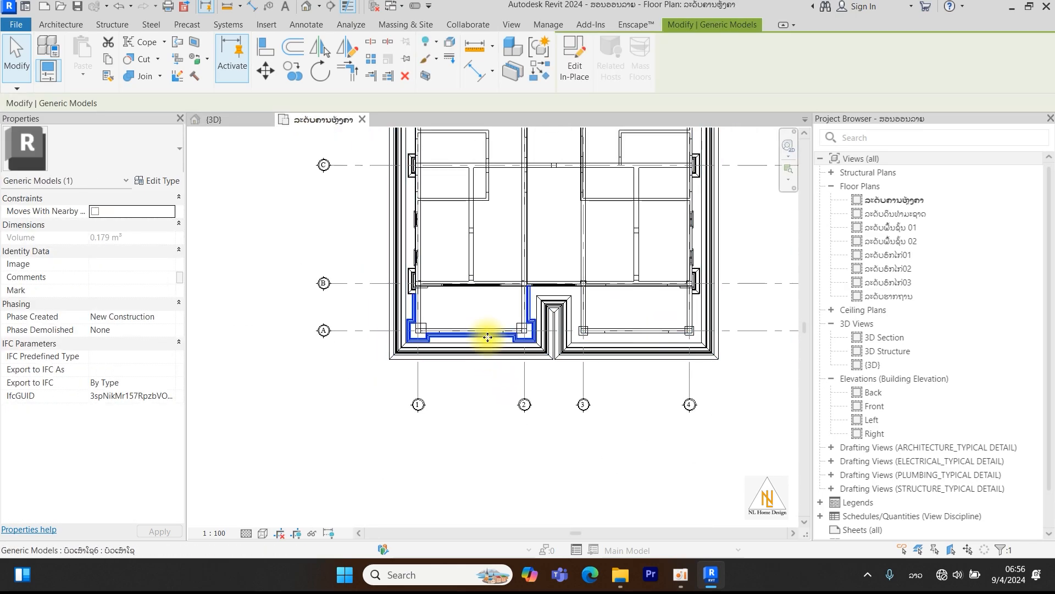
{"action": "left_click", "coordinate": [351, 58]}
{"action": "scroll", "coordinate": [484, 259], "scroll_direction": "down", "scroll_amount": 3}
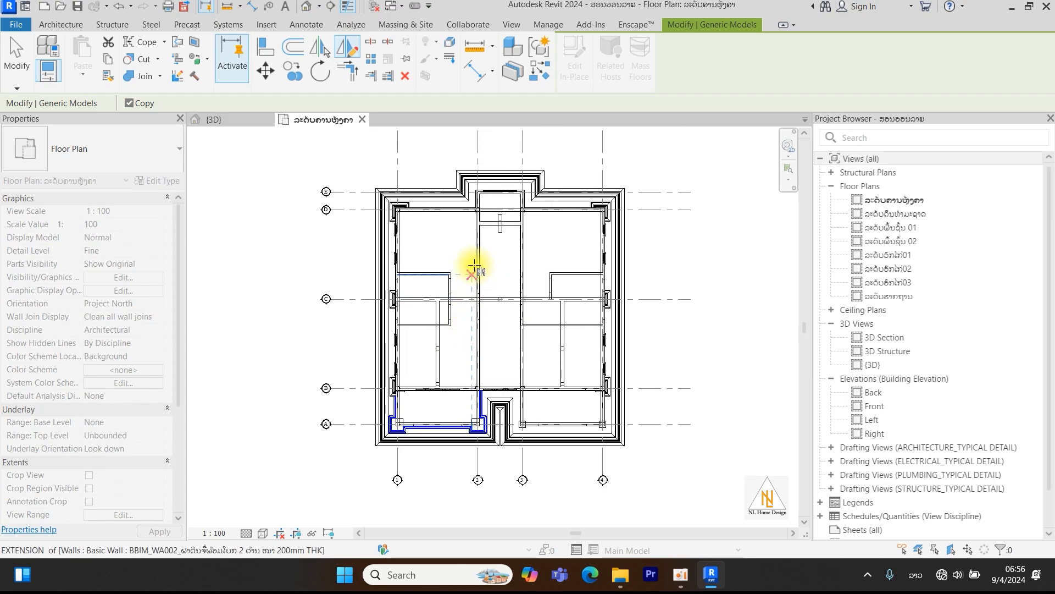
{"action": "left_click", "coordinate": [499, 167]}
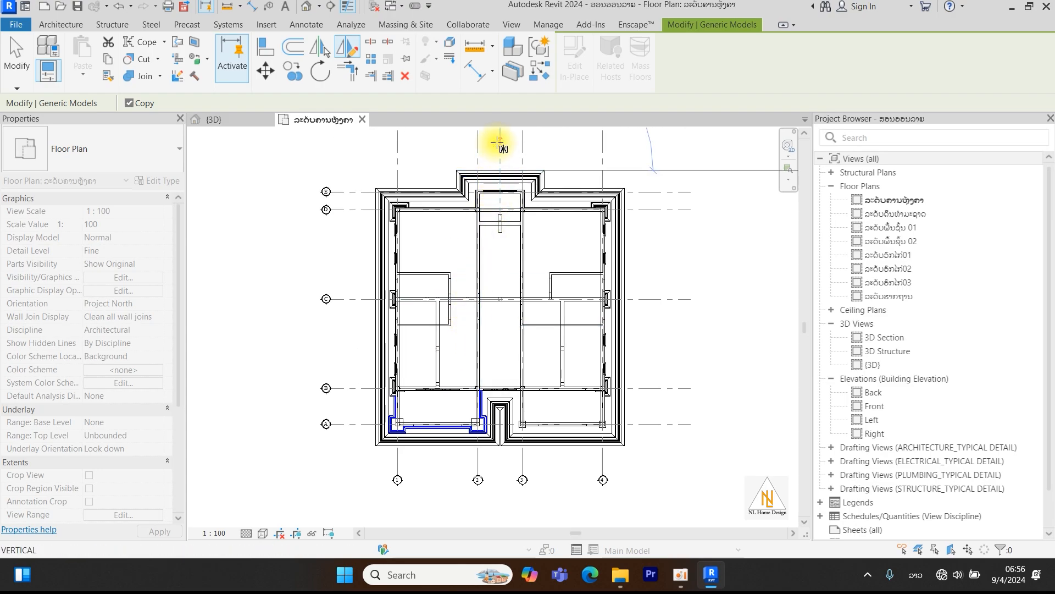
{"action": "left_click", "coordinate": [498, 144]}
{"action": "scroll", "coordinate": [555, 434], "scroll_direction": "up", "scroll_amount": 5}
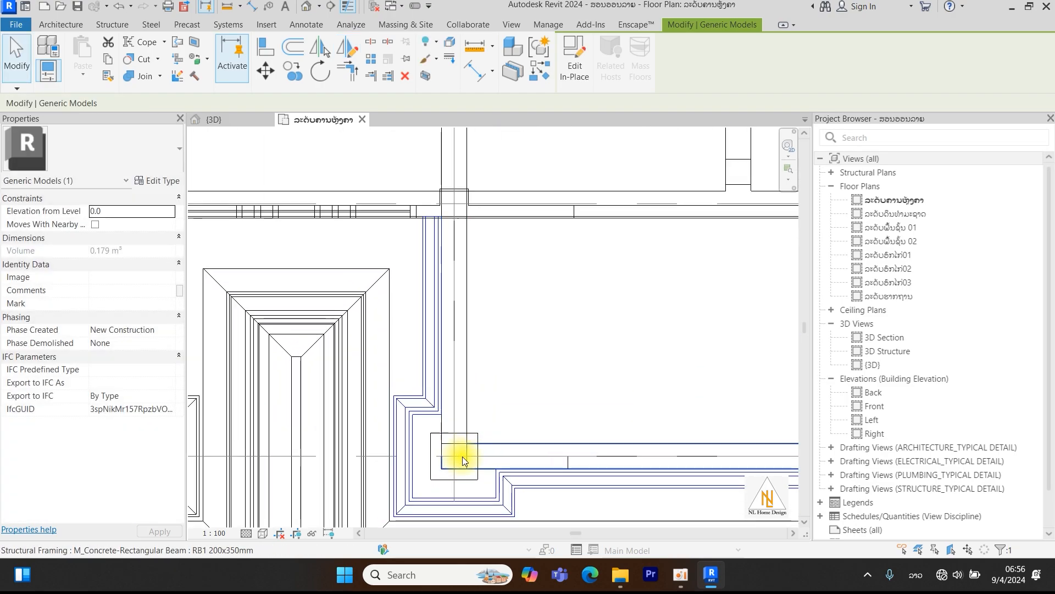
{"action": "middle_click_drag", "start_coordinate": [460, 455], "coordinate": [448, 391]}
{"action": "key", "text": "Escape"}
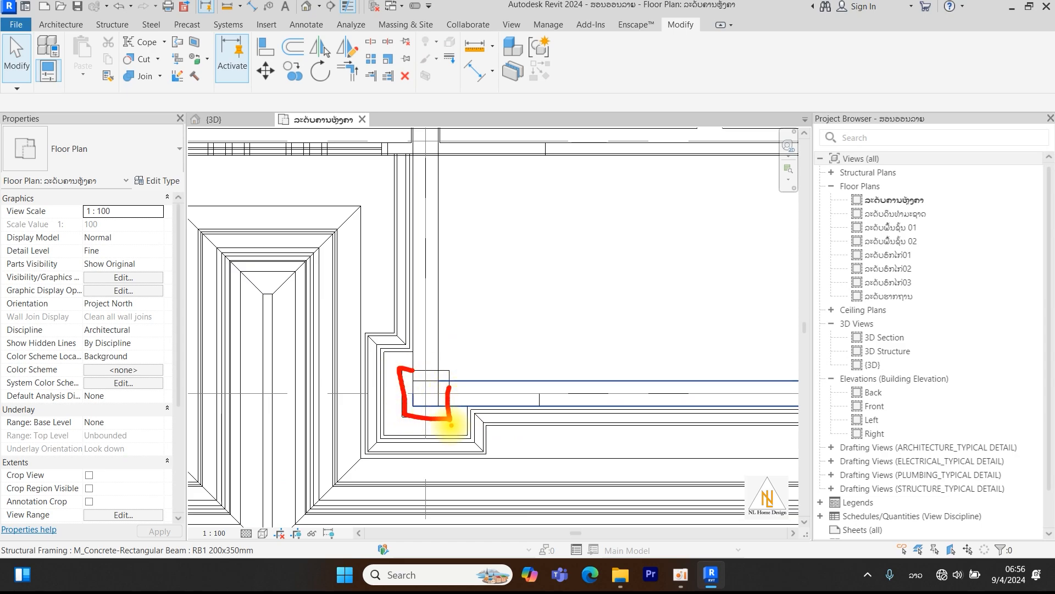
Open the mirrored moulding between grids 3 and 4 for in-place editing and start editing its sweep path.
{"action": "scroll", "coordinate": [599, 436], "scroll_direction": "down", "scroll_amount": 5}
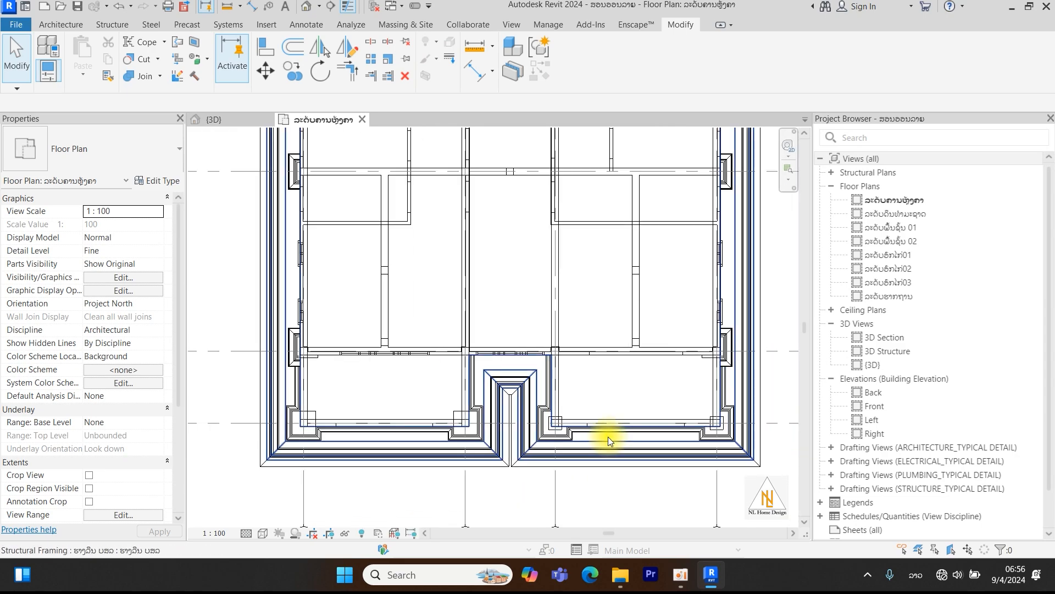
{"action": "scroll", "coordinate": [608, 437], "scroll_direction": "up", "scroll_amount": 3}
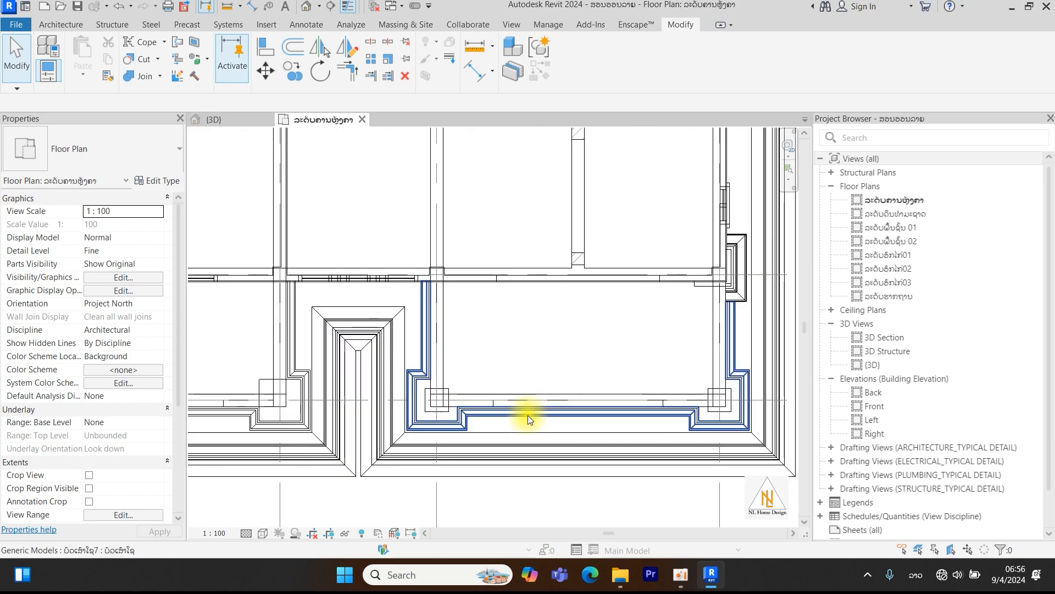
{"action": "left_click", "coordinate": [528, 414]}
{"action": "left_click", "coordinate": [570, 62]}
{"action": "scroll", "coordinate": [435, 430], "scroll_direction": "up", "scroll_amount": 2}
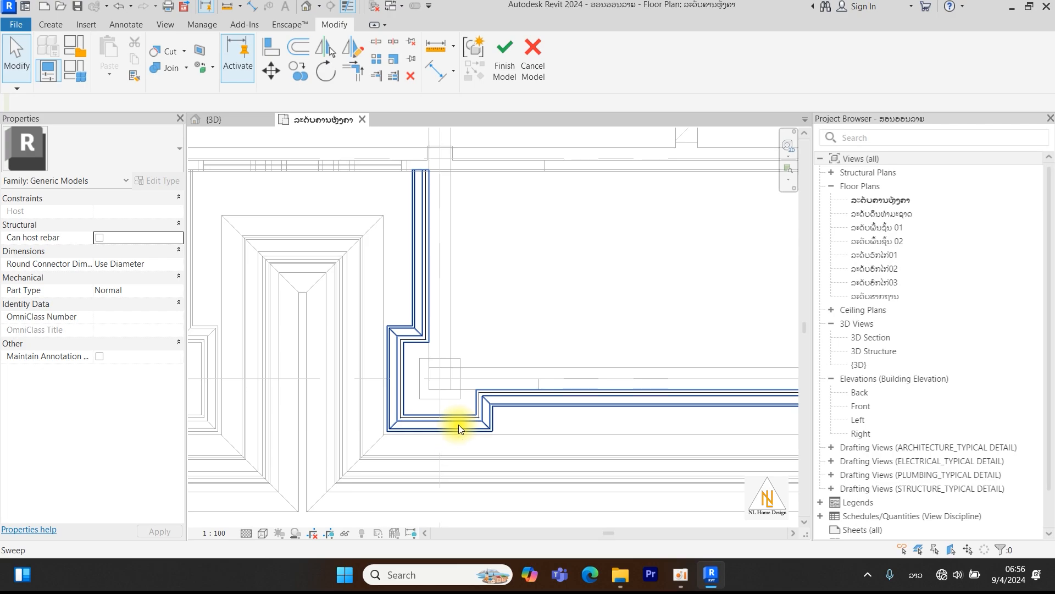
{"action": "left_click", "coordinate": [458, 424]}
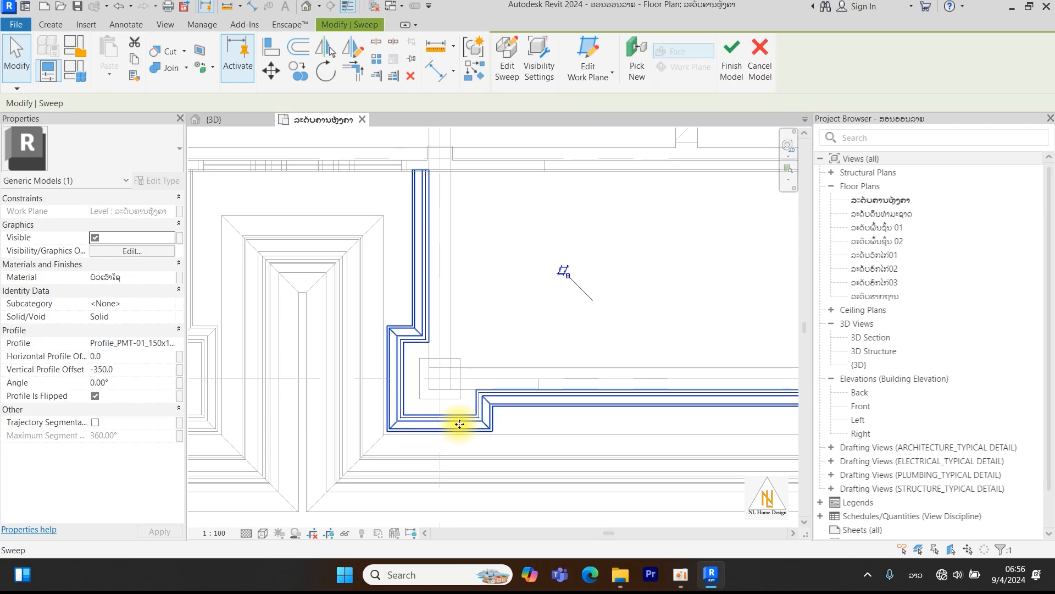
{"action": "left_click", "coordinate": [506, 55]}
{"action": "scroll", "coordinate": [472, 413], "scroll_direction": "up", "scroll_amount": 2}
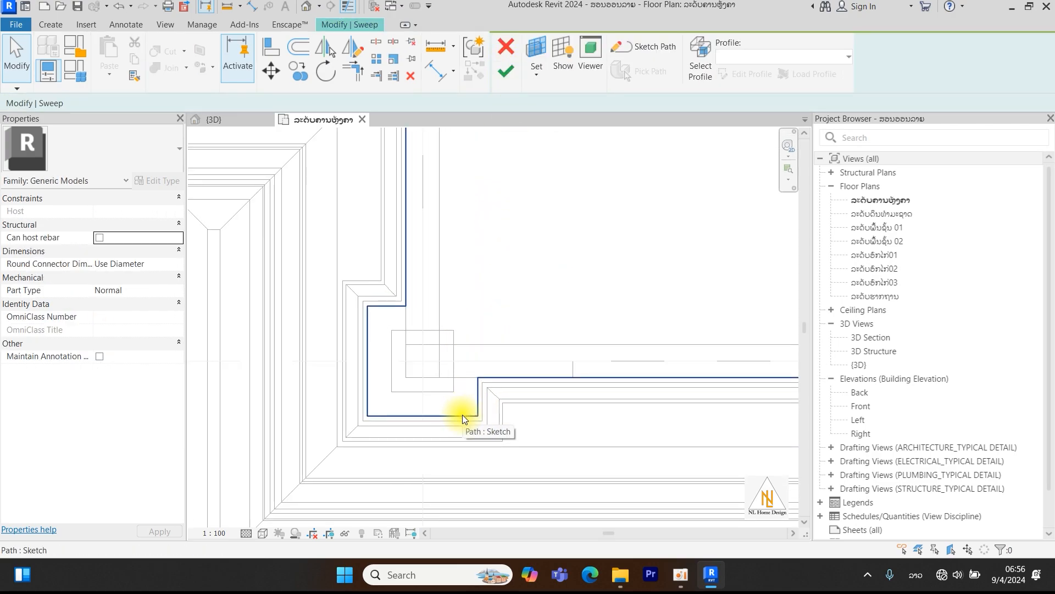
{"action": "left_click", "coordinate": [645, 48]}
Move the sweep path segments around the column at grid 3 inward onto the faces of the smaller column.
{"action": "scroll", "coordinate": [403, 292], "scroll_direction": "up", "scroll_amount": 2}
{"action": "left_click", "coordinate": [377, 329]}
{"action": "left_click_drag", "start_coordinate": [378, 329], "coordinate": [384, 371]}
{"action": "left_click_drag", "start_coordinate": [331, 449], "coordinate": [380, 444]}
{"action": "scroll", "coordinate": [414, 455], "scroll_direction": "down", "scroll_amount": 1}
{"action": "middle_click_drag", "start_coordinate": [467, 394], "coordinate": [462, 322]}
{"action": "left_click_drag", "start_coordinate": [448, 450], "coordinate": [451, 417]}
{"action": "left_click_drag", "start_coordinate": [516, 401], "coordinate": [479, 405]}
{"action": "scroll", "coordinate": [523, 412], "scroll_direction": "down", "scroll_amount": 1}
Align the path segments around the column at grid 4 to the column faces and finish the path, sweep and in-place model.
{"action": "middle_click_drag", "start_coordinate": [524, 411], "coordinate": [189, 349]}
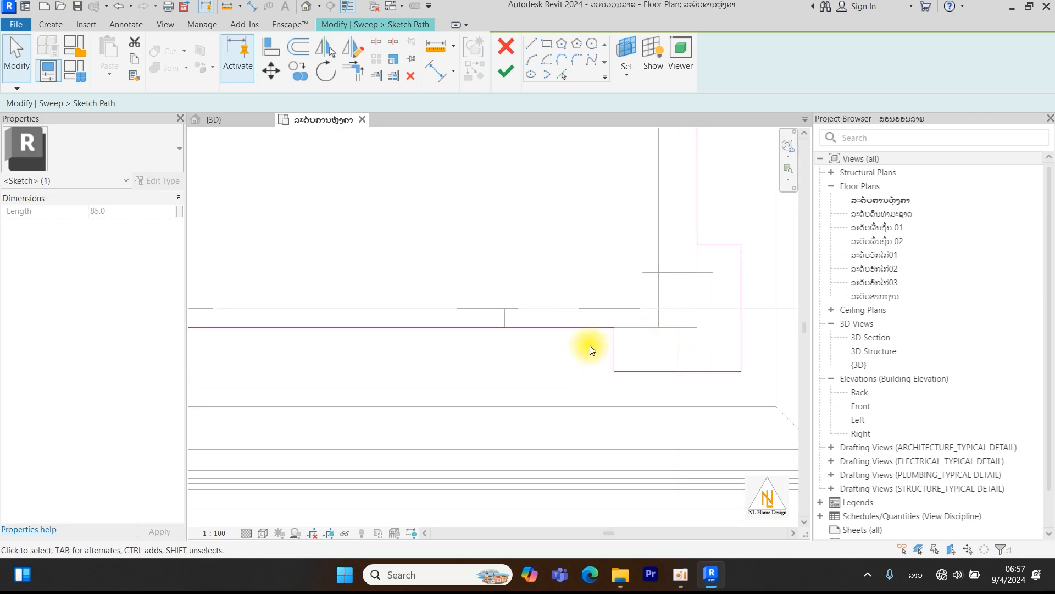
{"action": "left_click_drag", "start_coordinate": [613, 334], "coordinate": [642, 337]}
{"action": "left_click_drag", "start_coordinate": [718, 371], "coordinate": [715, 343]}
{"action": "left_click_drag", "start_coordinate": [741, 278], "coordinate": [716, 283]}
{"action": "scroll", "coordinate": [703, 249], "scroll_direction": "up", "scroll_amount": 5}
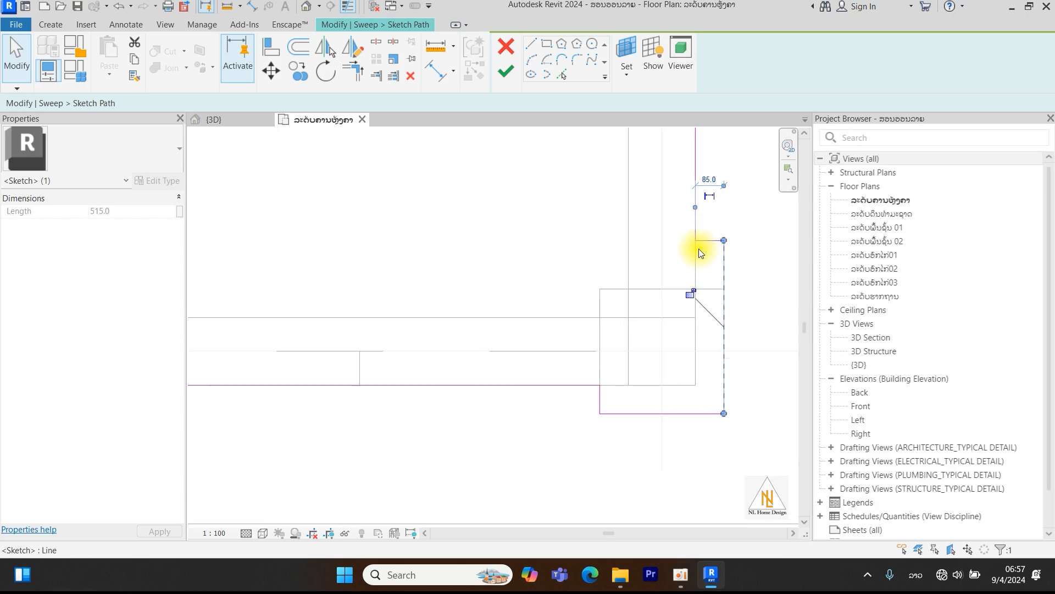
{"action": "left_click_drag", "start_coordinate": [694, 236], "coordinate": [698, 309]}
{"action": "scroll", "coordinate": [693, 283], "scroll_direction": "down", "scroll_amount": 4}
{"action": "scroll", "coordinate": [682, 276], "scroll_direction": "down", "scroll_amount": 4}
{"action": "key", "text": "Escape"}
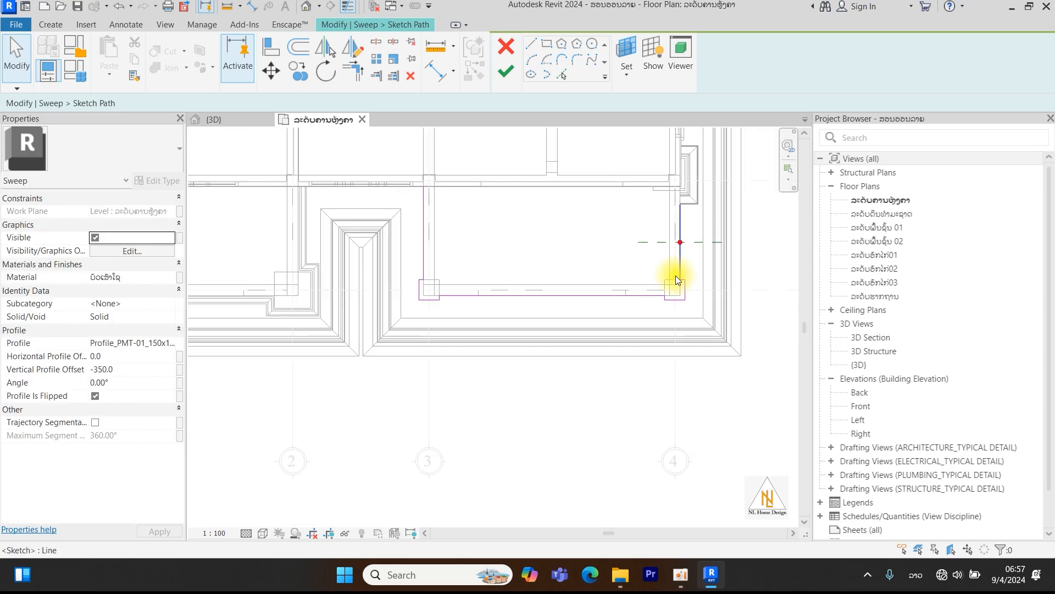
{"action": "left_click", "coordinate": [500, 70]}
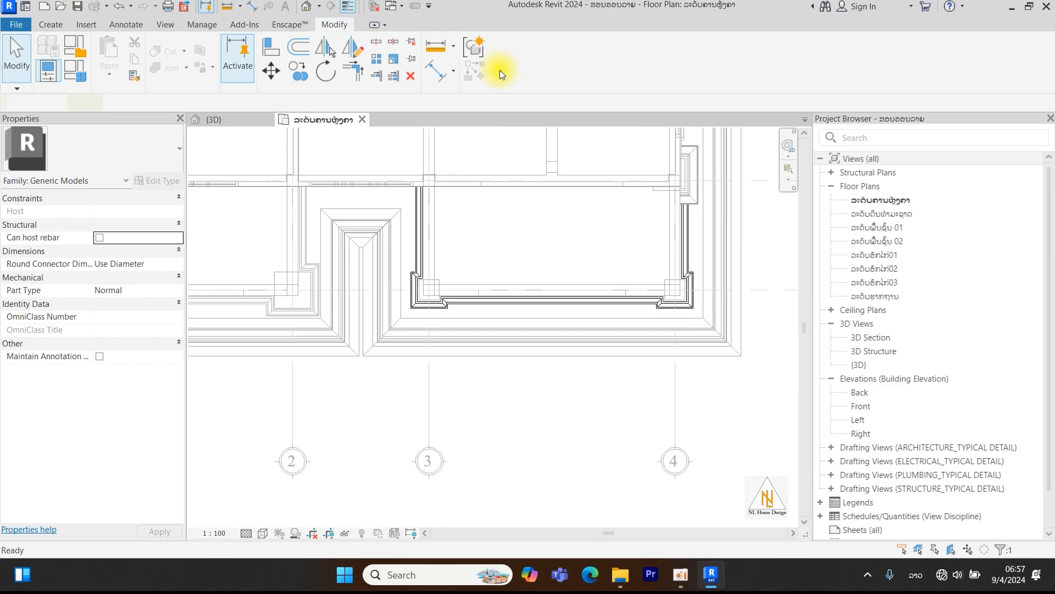
{"action": "left_click", "coordinate": [730, 52]}
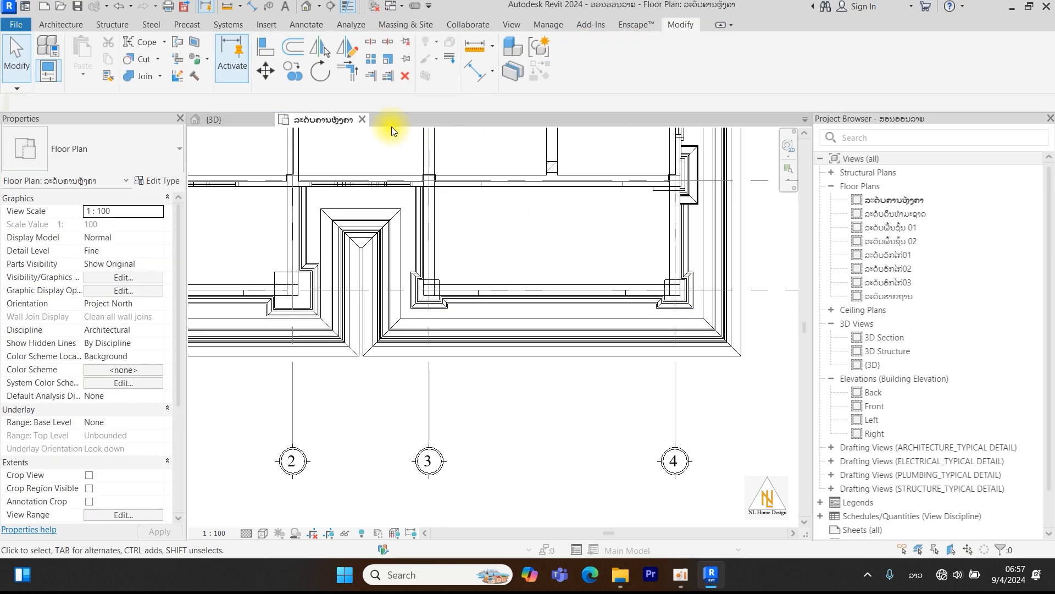
Inspect in 3D where the mirrored moulding meets the column-top moulding on the building's right side.
{"action": "left_click", "coordinate": [234, 123]}
{"action": "middle_click_drag", "start_coordinate": [573, 301], "coordinate": [506, 292], "text": "shift"}
{"action": "scroll", "coordinate": [490, 143], "scroll_direction": "up", "scroll_amount": 4}
{"action": "scroll", "coordinate": [542, 218], "scroll_direction": "up", "scroll_amount": 2}
{"action": "middle_click_drag", "start_coordinate": [543, 217], "coordinate": [398, 272], "text": "shift"}
{"action": "scroll", "coordinate": [401, 205], "scroll_direction": "up", "scroll_amount": 5}
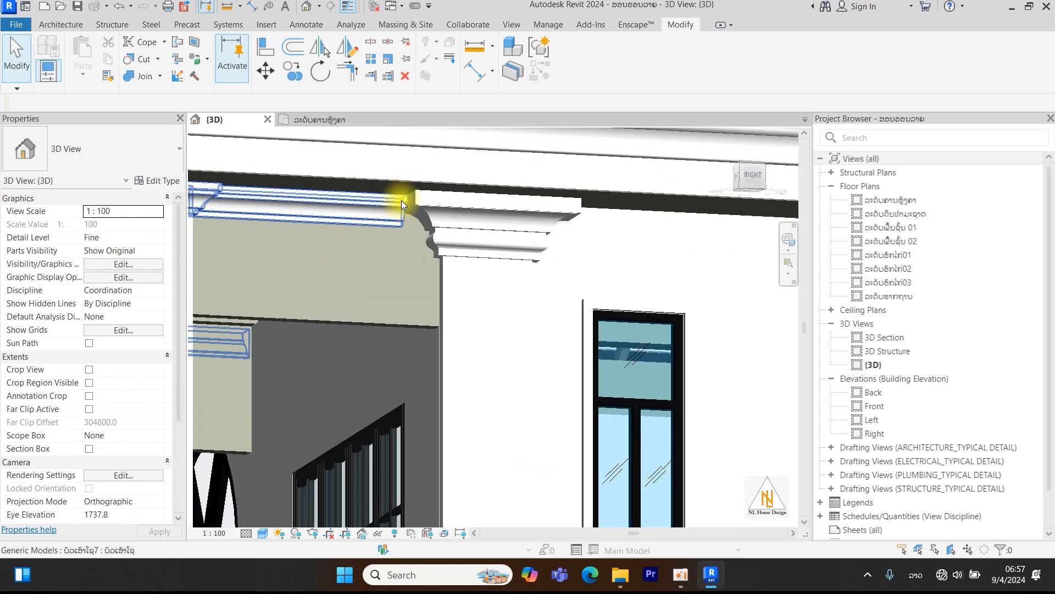
{"action": "left_click", "coordinate": [380, 220]}
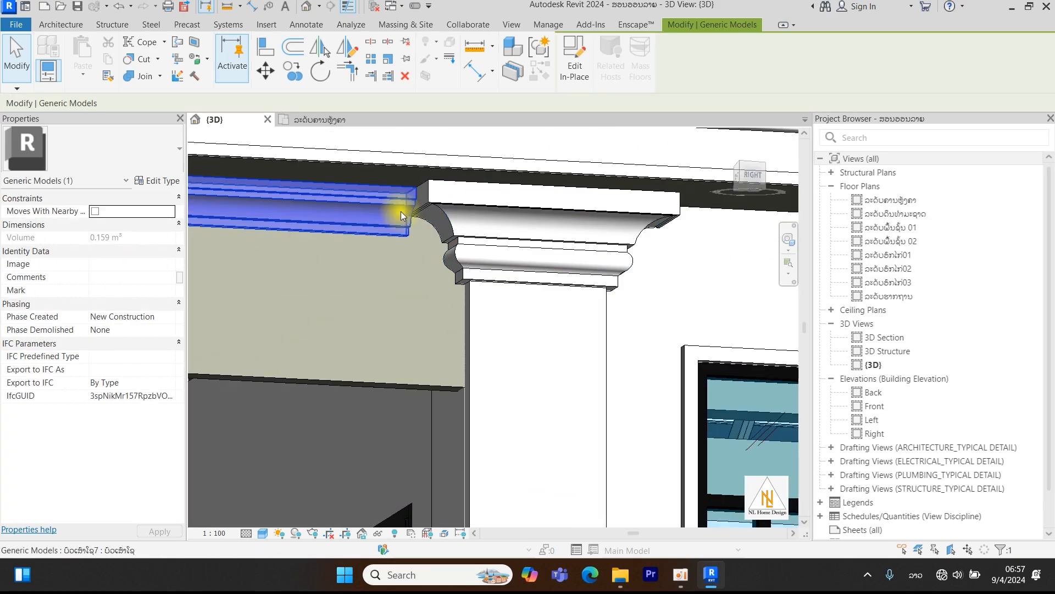
{"action": "middle_click_drag", "start_coordinate": [400, 211], "coordinate": [520, 241], "text": "shift"}
{"action": "scroll", "coordinate": [520, 241], "scroll_direction": "down", "scroll_amount": 3}
{"action": "key", "text": "Escape"}
Review the mouldings under the roof on the whole house from the front-right side in 3D.
{"action": "middle_click_drag", "start_coordinate": [546, 312], "coordinate": [545, 272]}
{"action": "scroll", "coordinate": [546, 272], "scroll_direction": "down", "scroll_amount": 1}
{"action": "scroll", "coordinate": [546, 272], "scroll_direction": "down", "scroll_amount": 2}
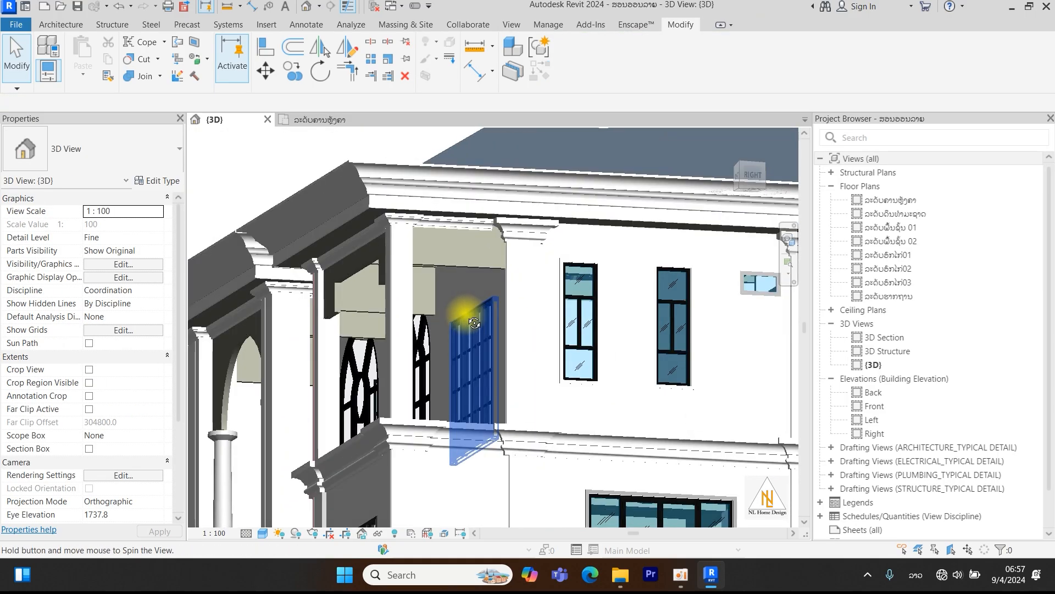
{"action": "middle_click_drag", "start_coordinate": [464, 311], "coordinate": [568, 273], "text": "shift"}
{"action": "scroll", "coordinate": [571, 255], "scroll_direction": "down", "scroll_amount": 2}
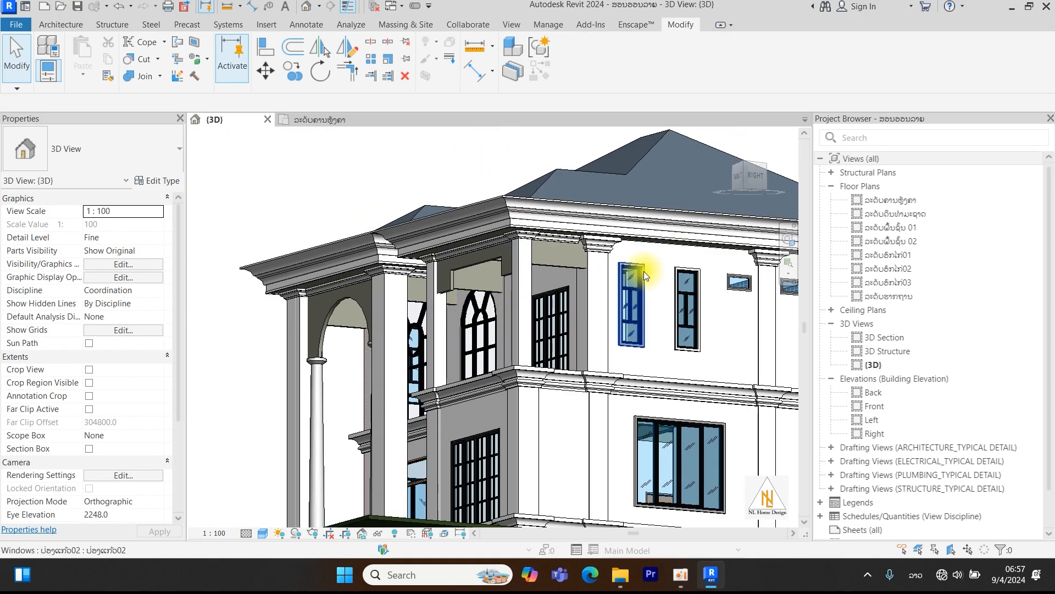
{"action": "scroll", "coordinate": [598, 348], "scroll_direction": "down", "scroll_amount": 2}
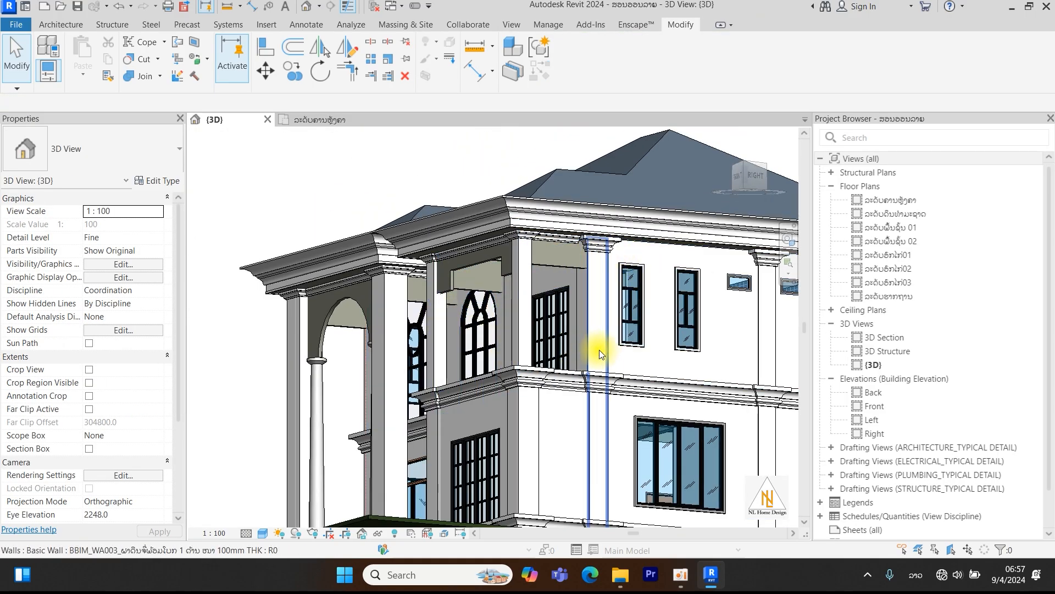
{"action": "left_click", "coordinate": [722, 134]}
{"action": "middle_click_drag", "start_coordinate": [712, 481], "coordinate": [695, 361]}
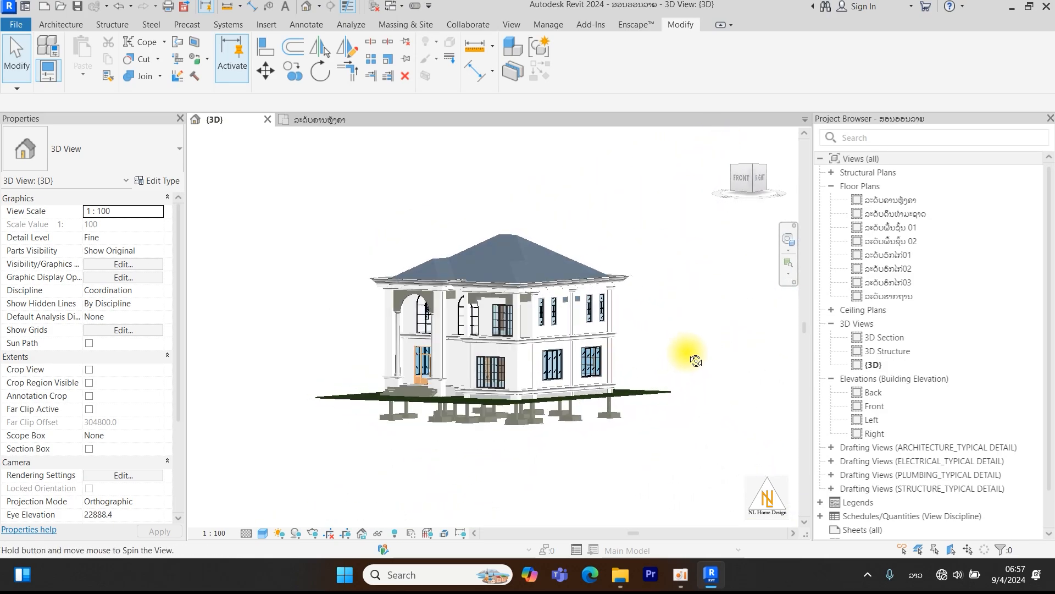
{"action": "scroll", "coordinate": [523, 345], "scroll_direction": "up", "scroll_amount": 4}
{"action": "middle_click_drag", "start_coordinate": [482, 405], "coordinate": [503, 466], "text": "shift"}
{"action": "scroll", "coordinate": [511, 453], "scroll_direction": "down", "scroll_amount": 5}
{"action": "middle_click_drag", "start_coordinate": [571, 474], "coordinate": [606, 474], "text": "shift"}
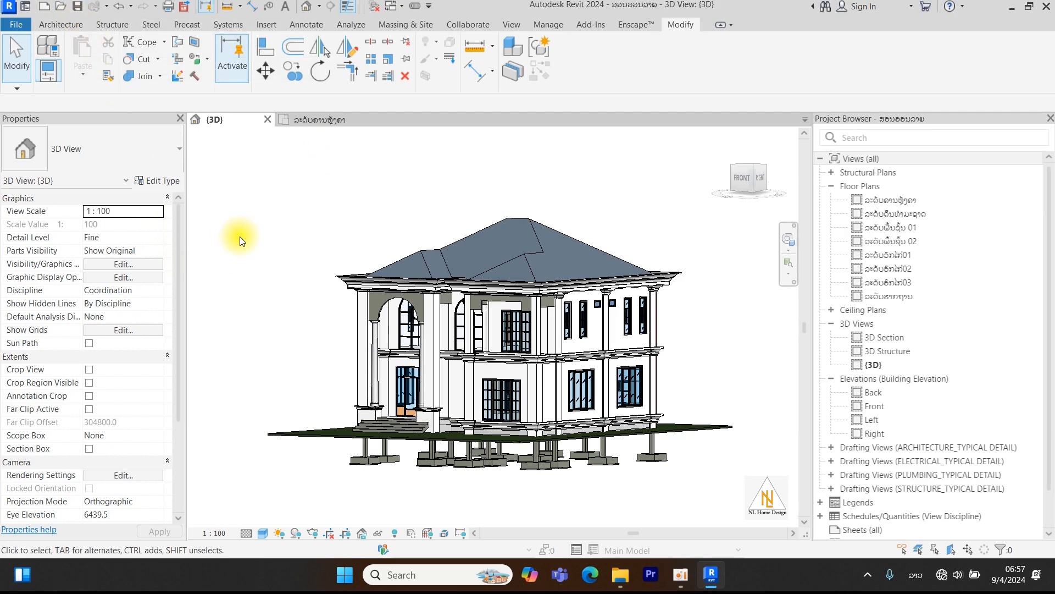
{"action": "left_click", "coordinate": [680, 574]}
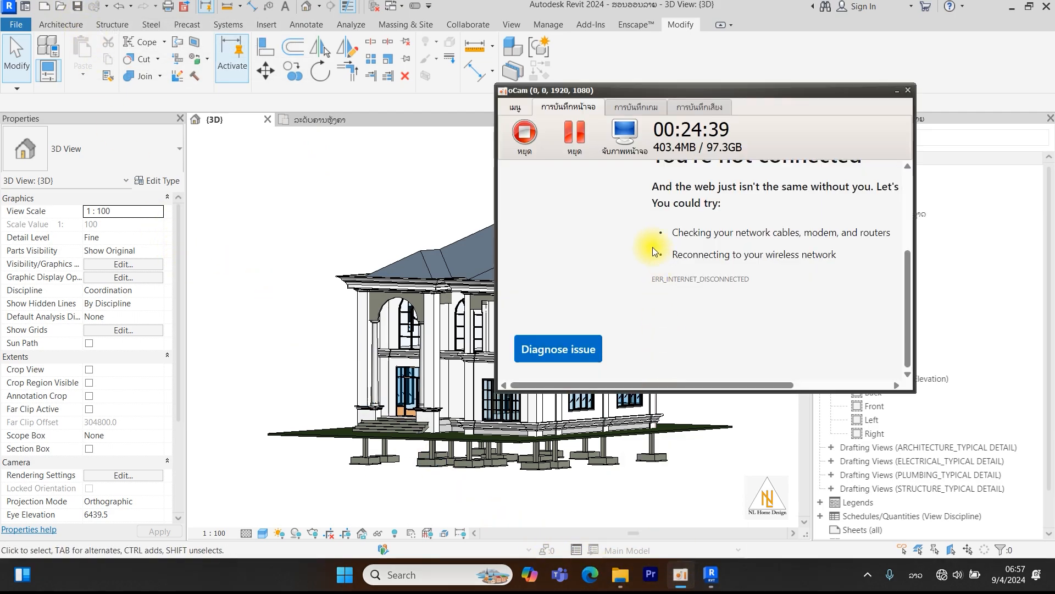